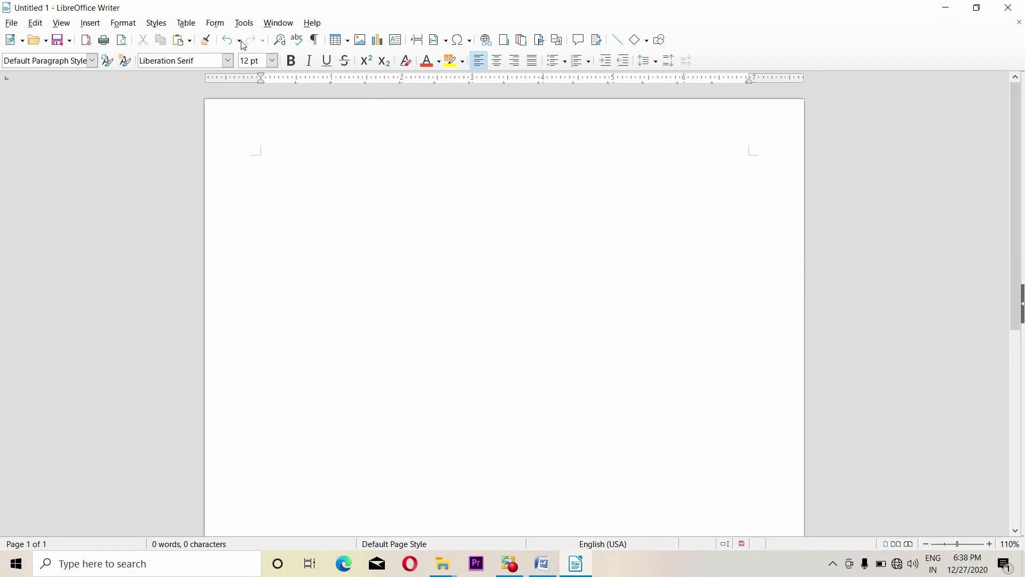
Type ghkghkhukuy on the first line of the blank page
left_click(123, 23)
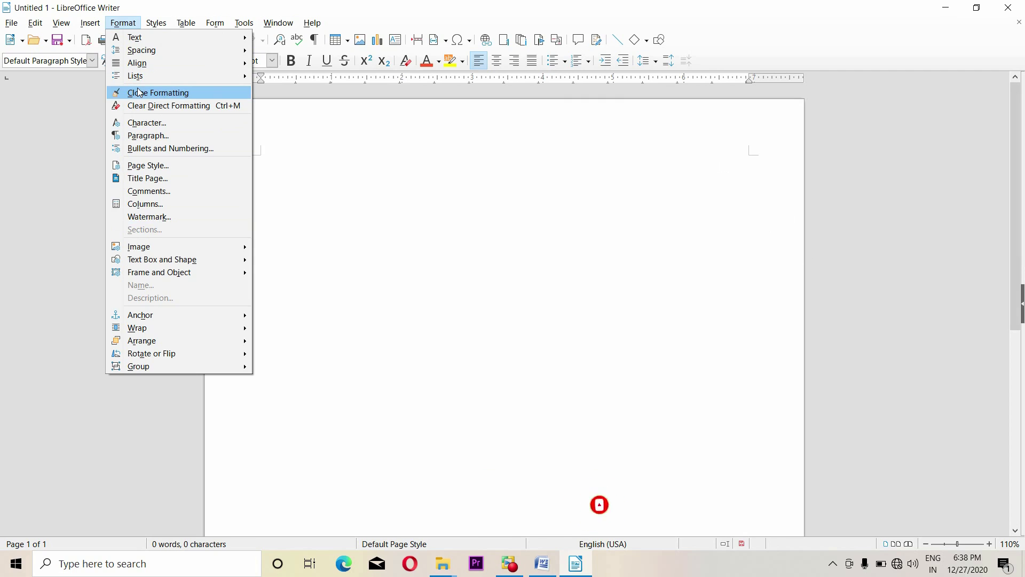
left_click(376, 200)
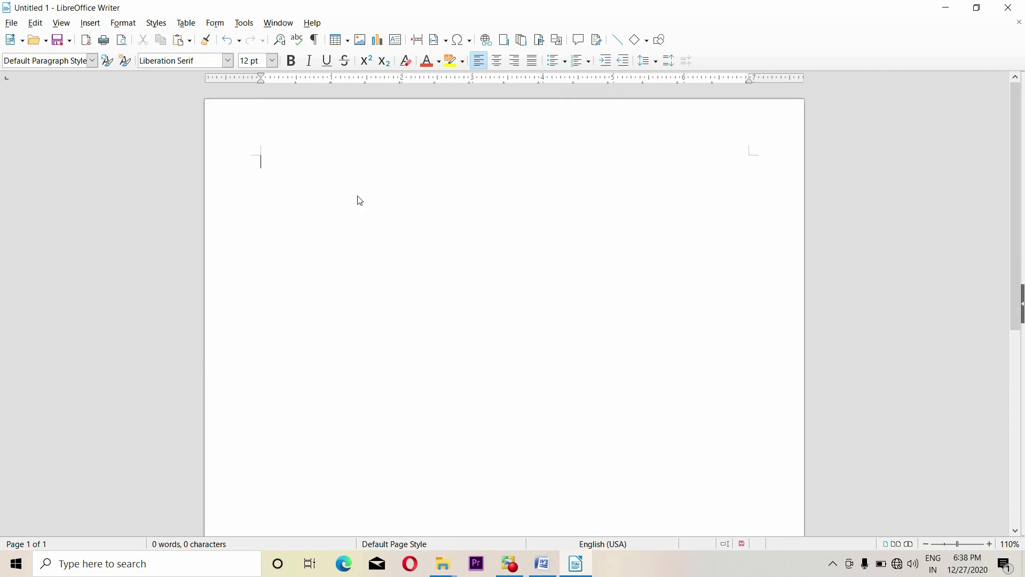
type("ghkghkhukuy")
Set the text's font colour to light red
left_click(439, 66)
left_click(483, 201)
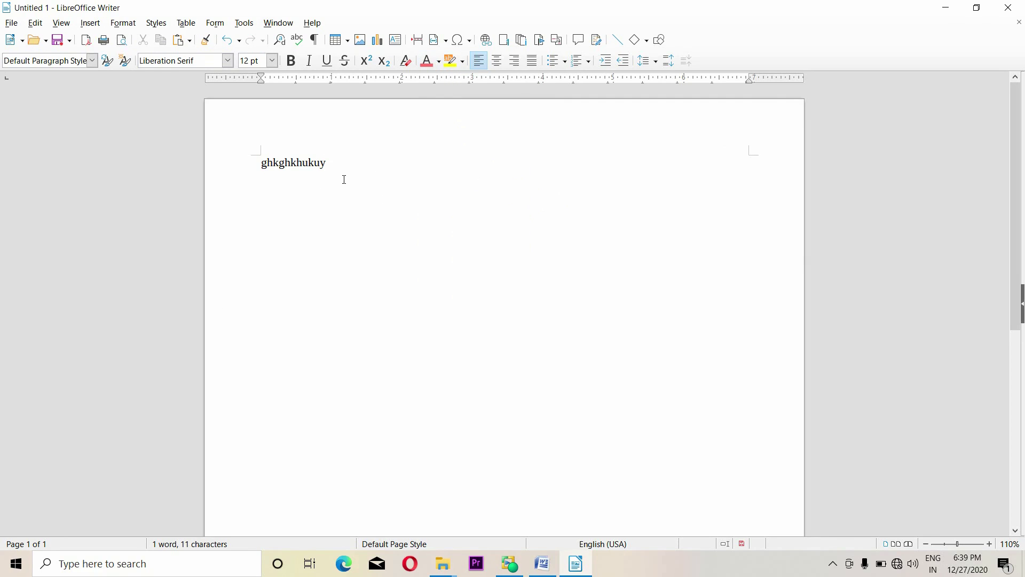
left_click(121, 23)
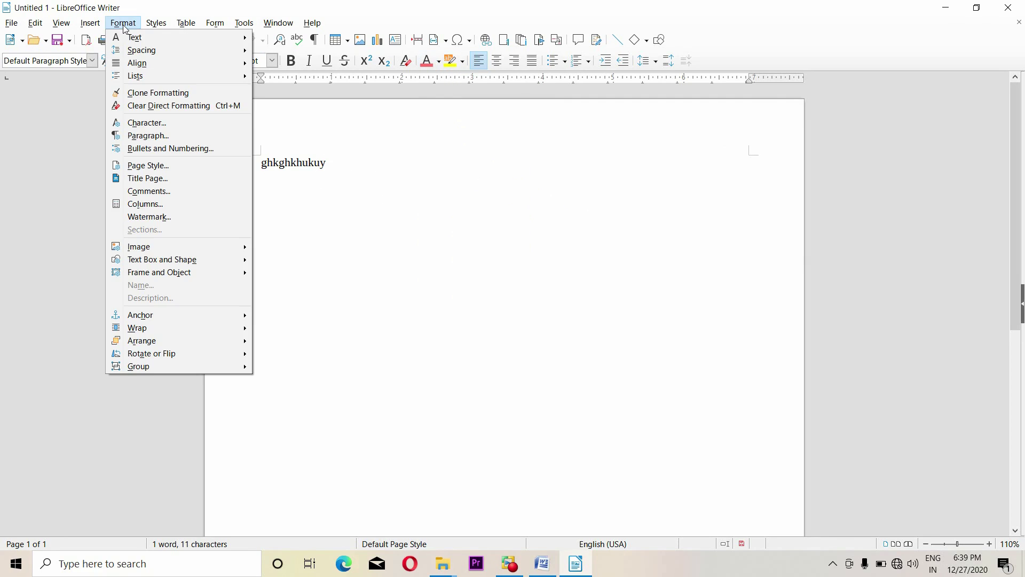
Use Clone Formatting to paint the light red formatting onto ghkghkhukuy
left_click(166, 96)
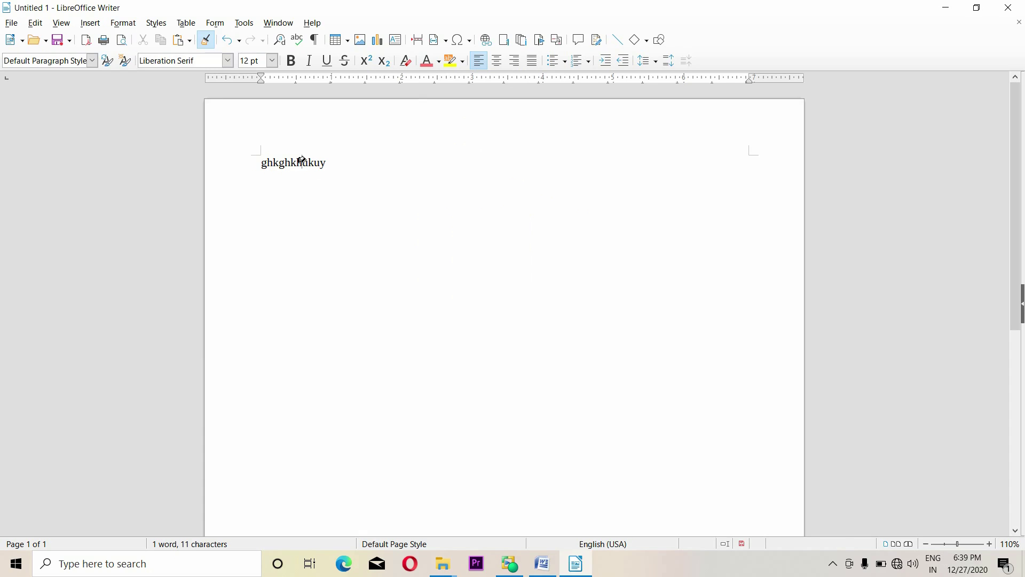
left_click(303, 162)
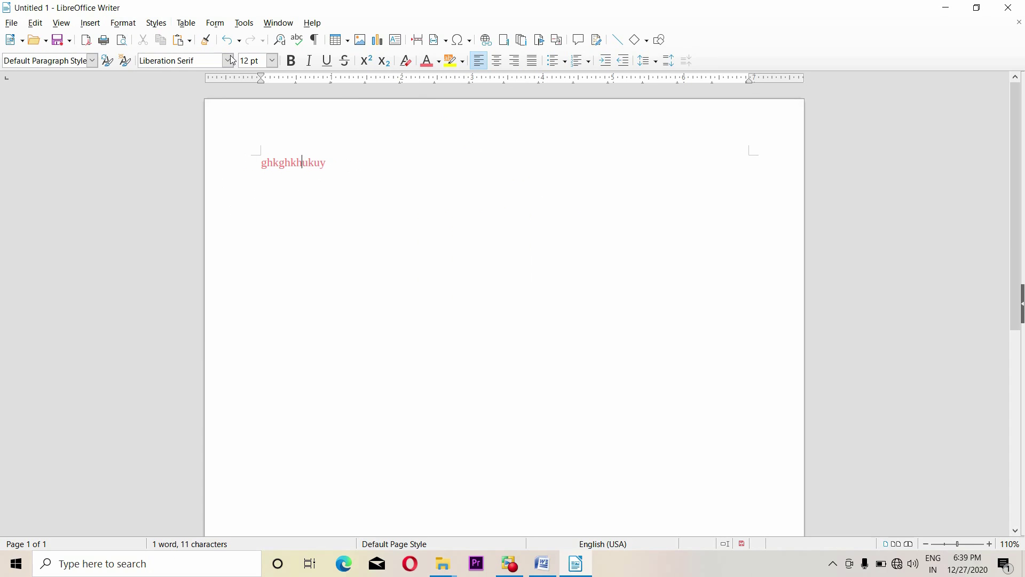
left_click(125, 24)
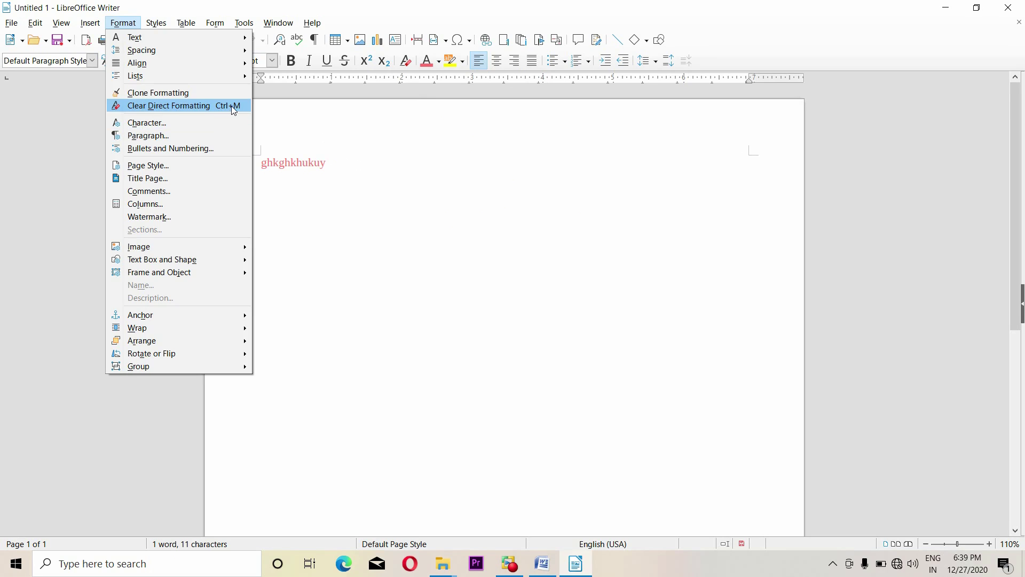
Select ghkghkhukuy and apply Clear Direct Formatting to it
left_click(312, 172)
left_click_drag(338, 162, 277, 153)
left_click(124, 23)
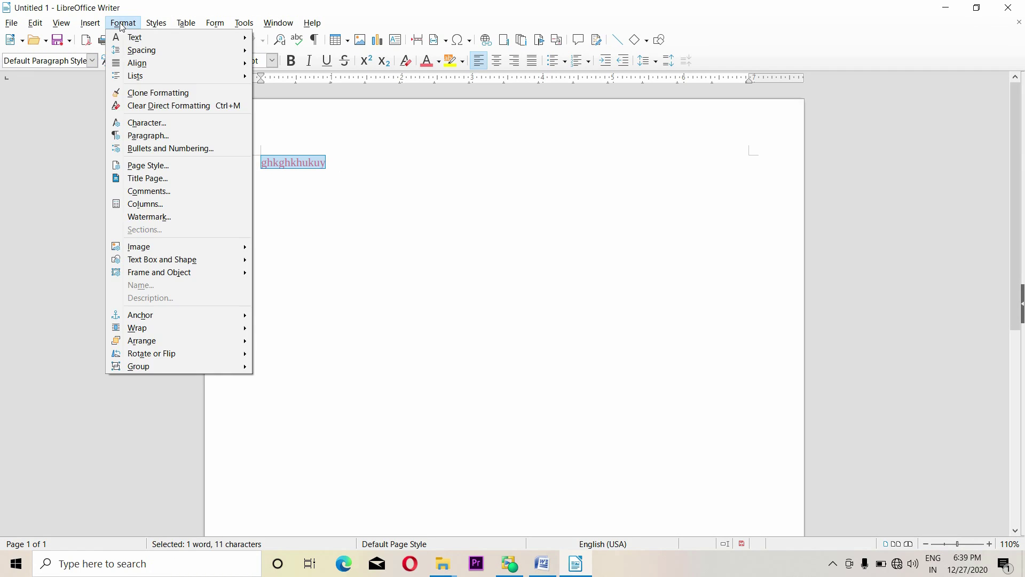
left_click(230, 107)
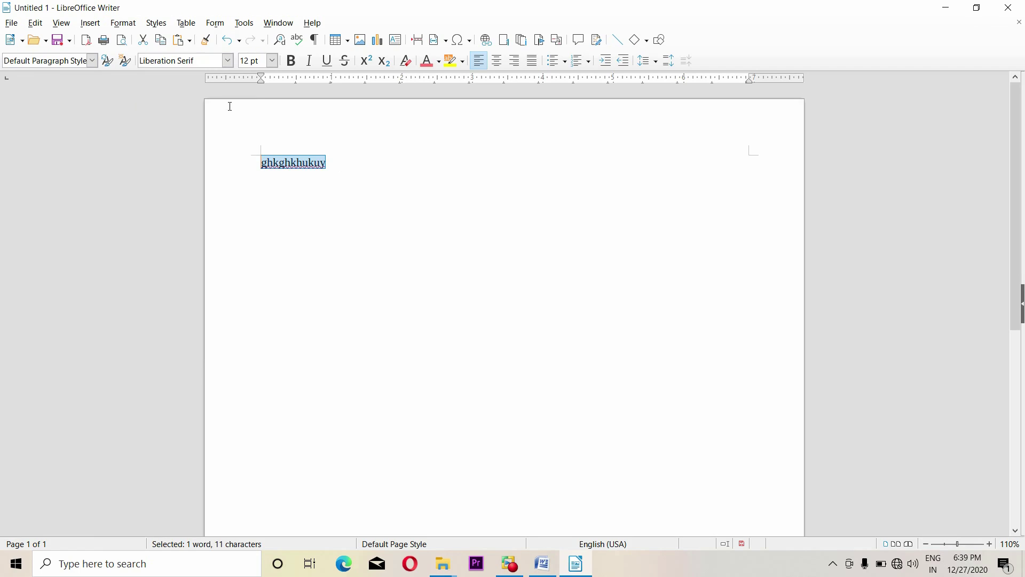
left_click(352, 186)
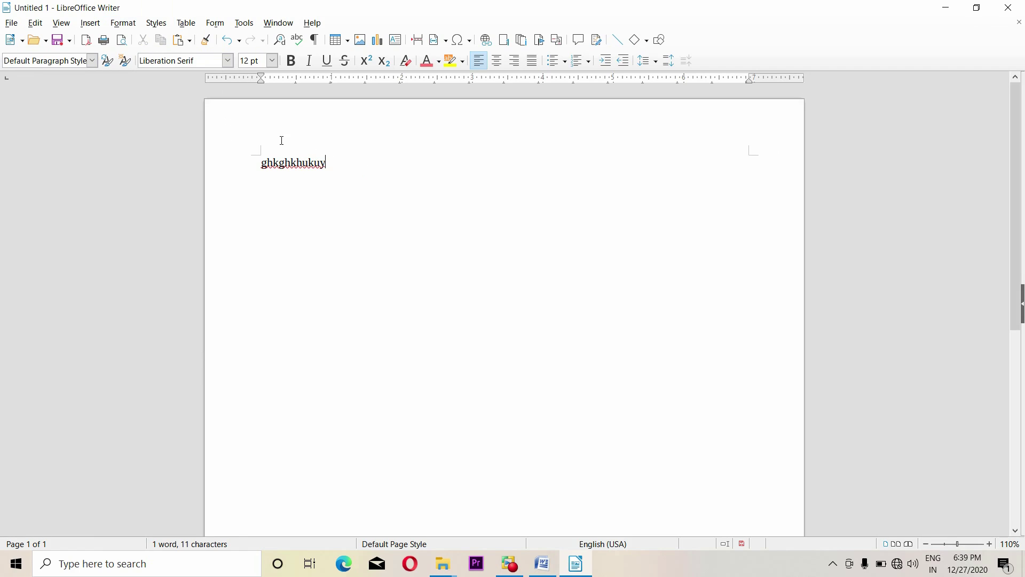
Give the word 26 pt size, light red colour and a highlight
left_click_drag(328, 162, 254, 163)
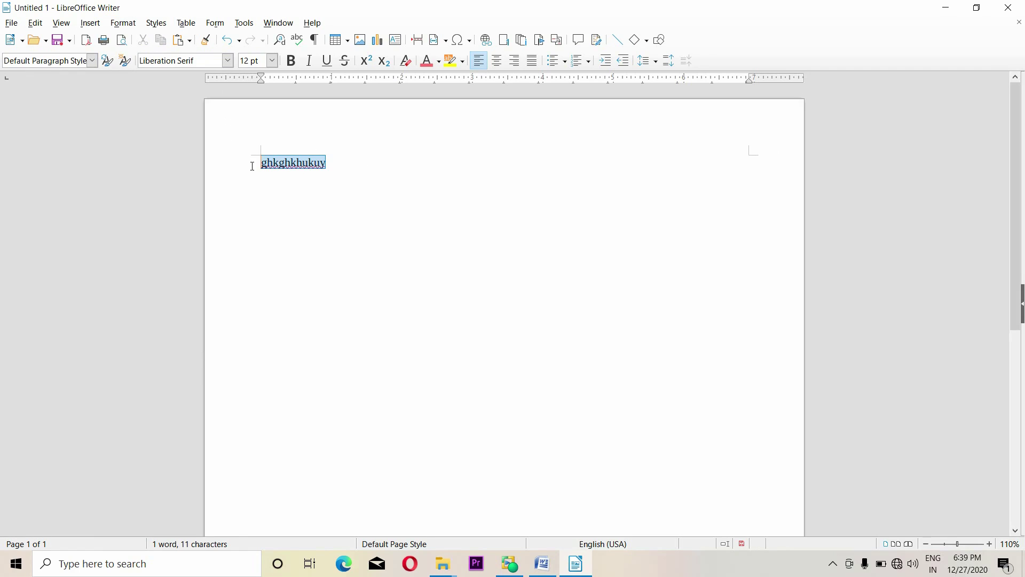
left_click(272, 61)
left_click(249, 197)
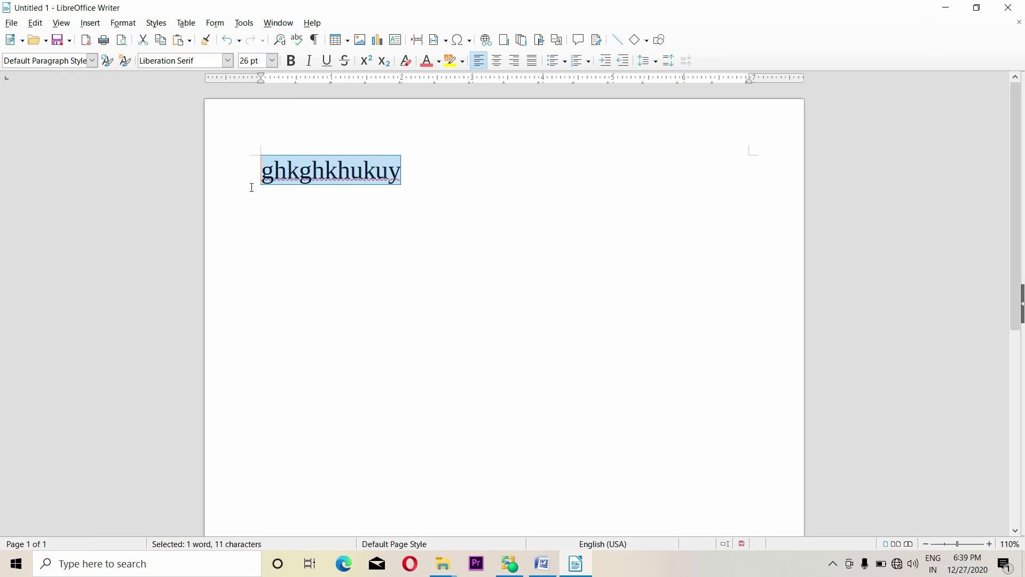
left_click(428, 62)
left_click(451, 60)
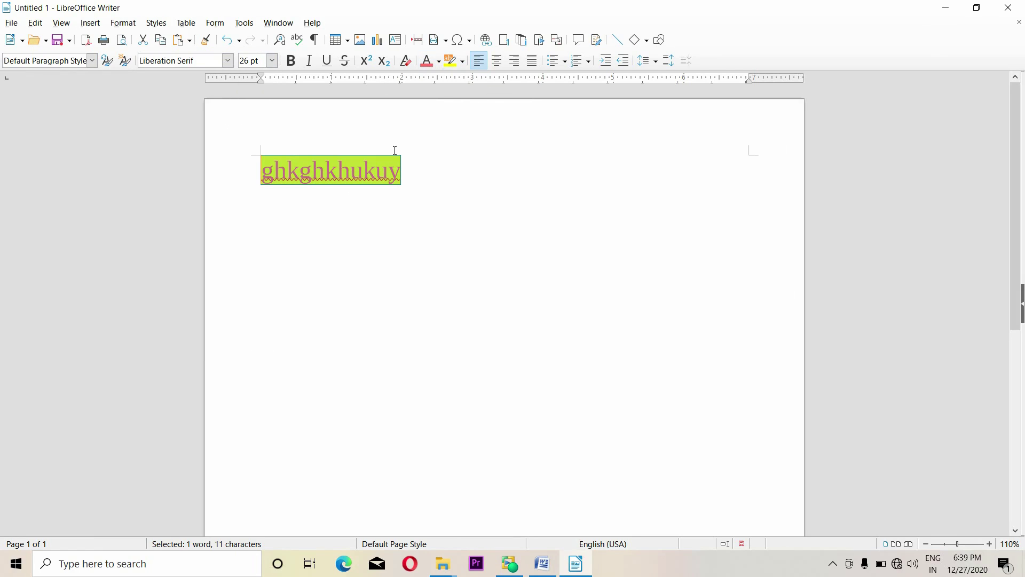
left_click(430, 176)
Clear the size, colour and highlight again, leaving plain 12 pt text
left_click_drag(423, 174, 263, 176)
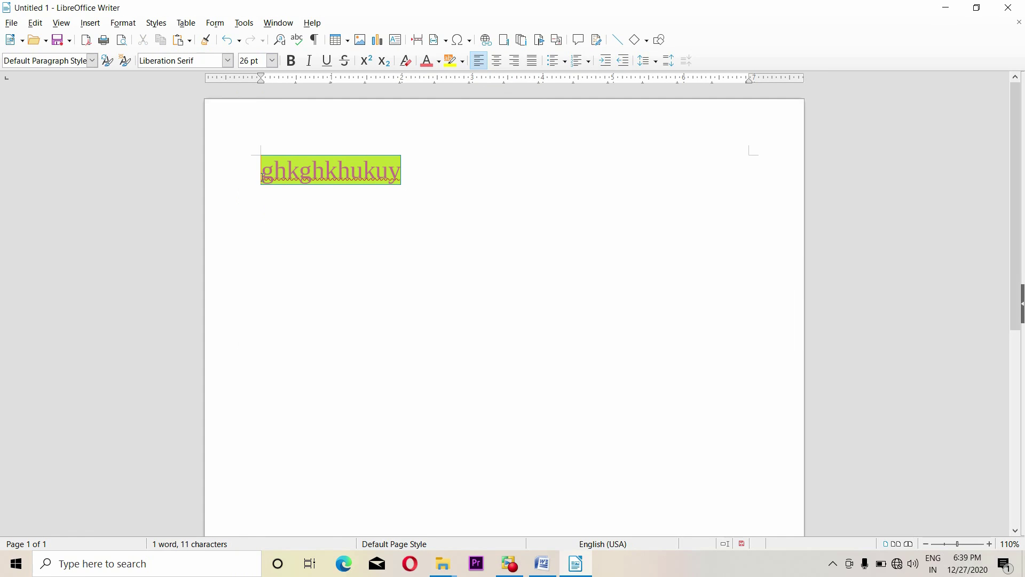
left_click(123, 23)
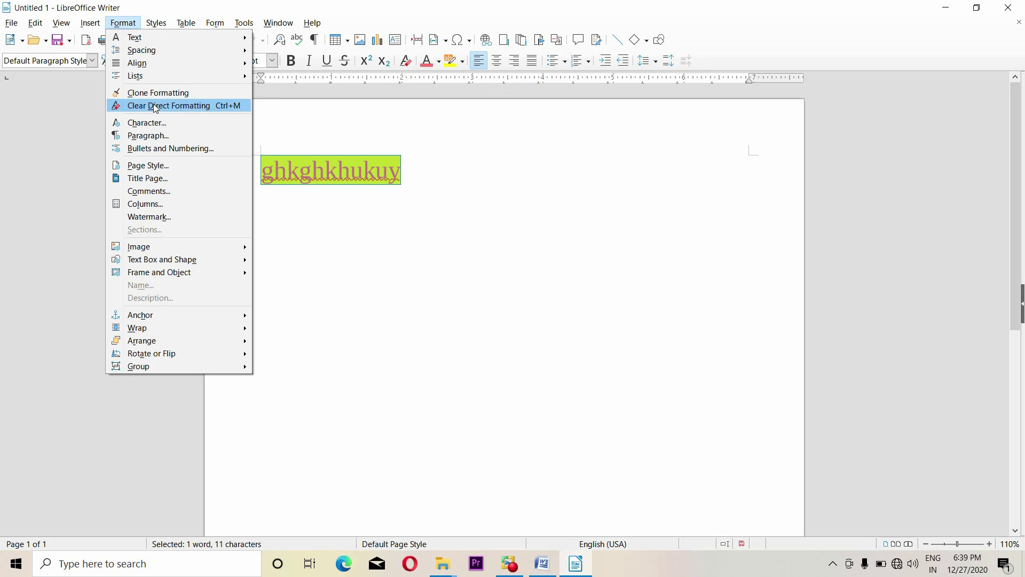
left_click(201, 105)
left_click(356, 178)
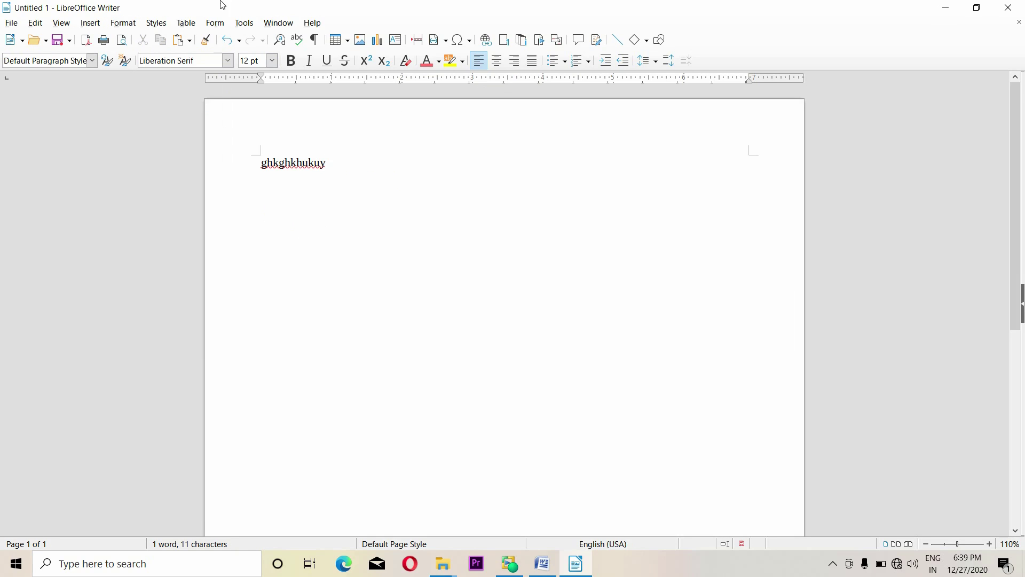
left_click(123, 23)
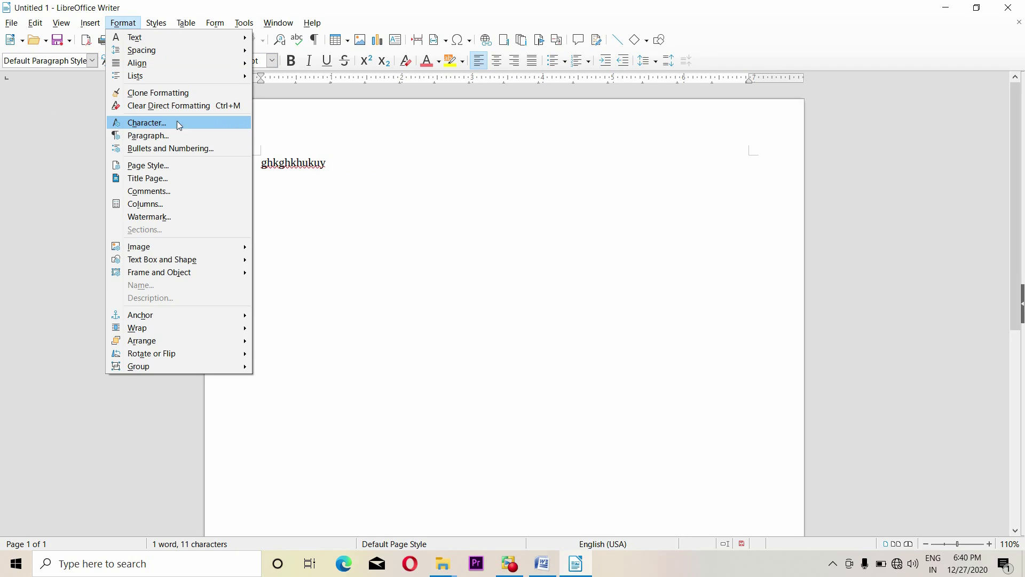
Select the word and bring up the Character dialog's Font tab
left_click(268, 169)
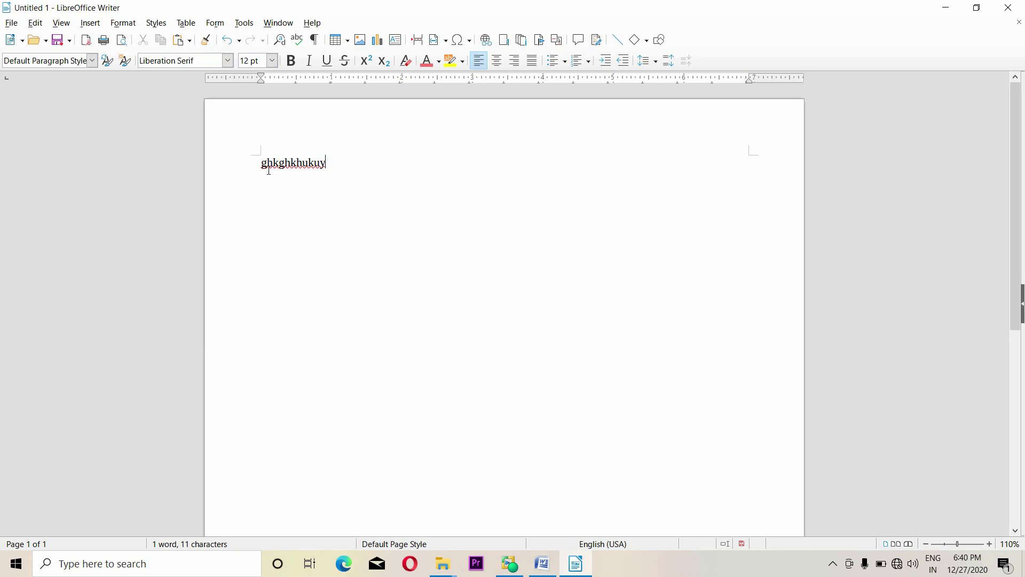
left_click_drag(264, 168, 420, 162)
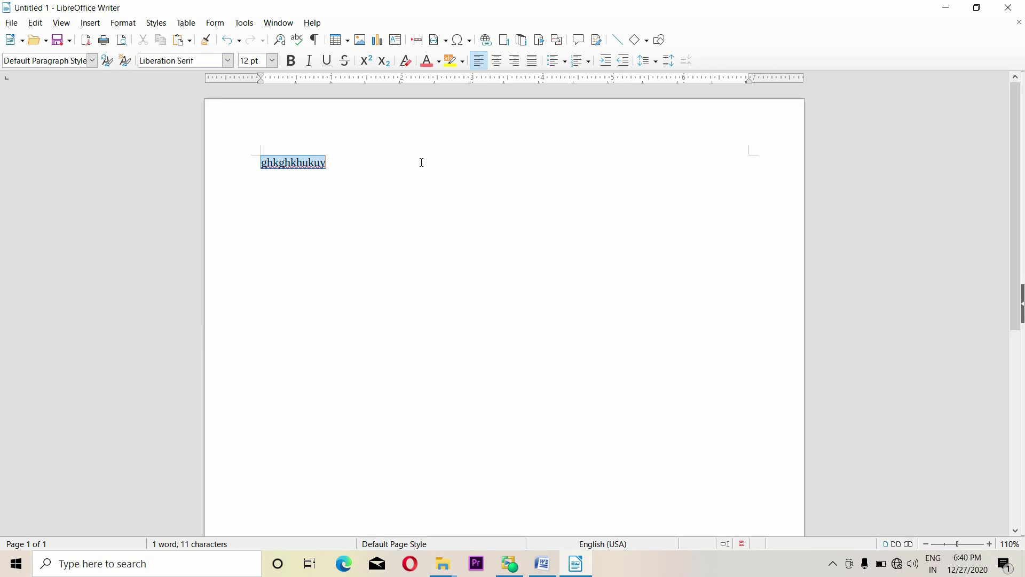
left_click(126, 23)
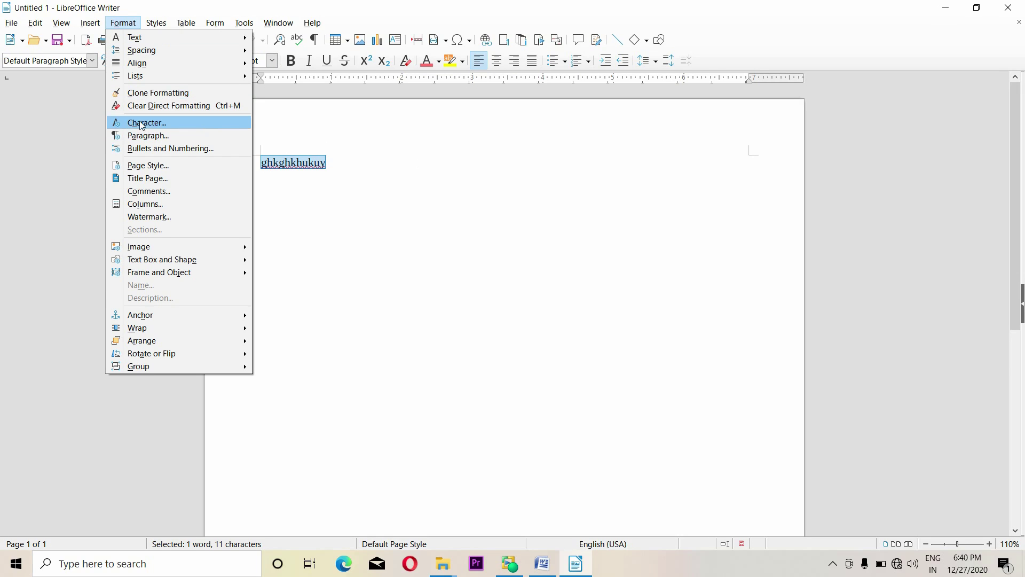
left_click(179, 125)
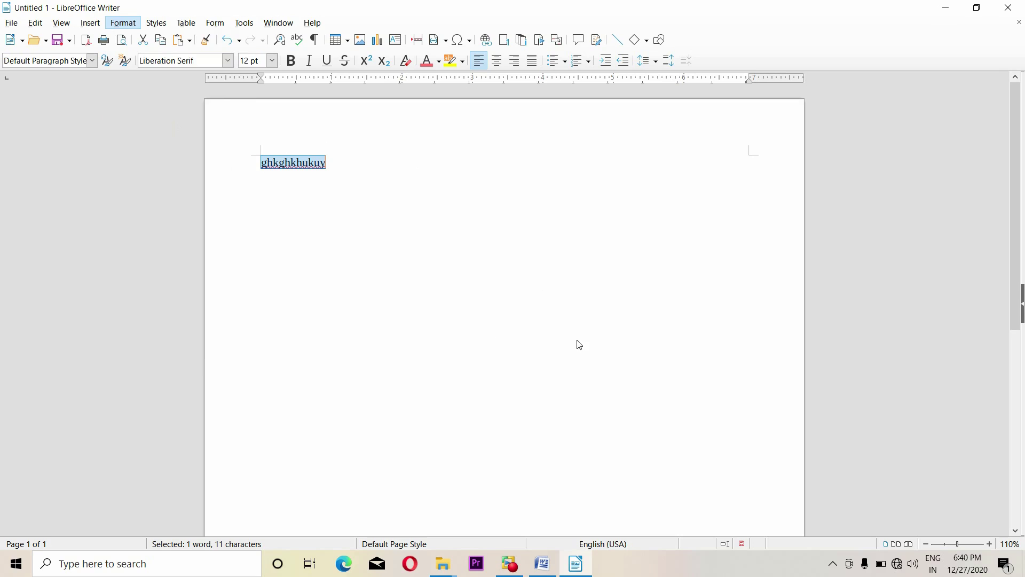
left_click_drag(437, 117, 511, 128)
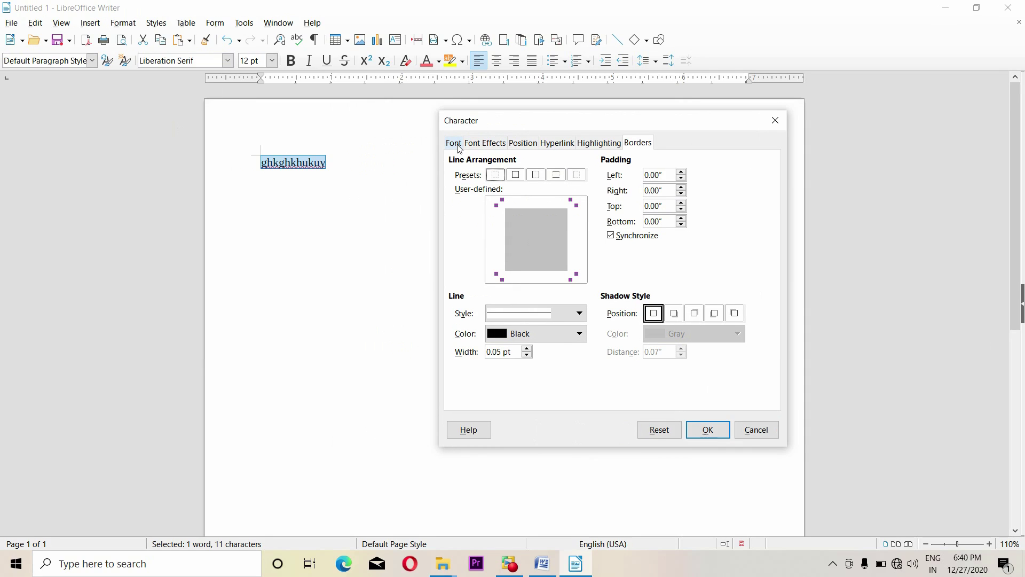
left_click(453, 143)
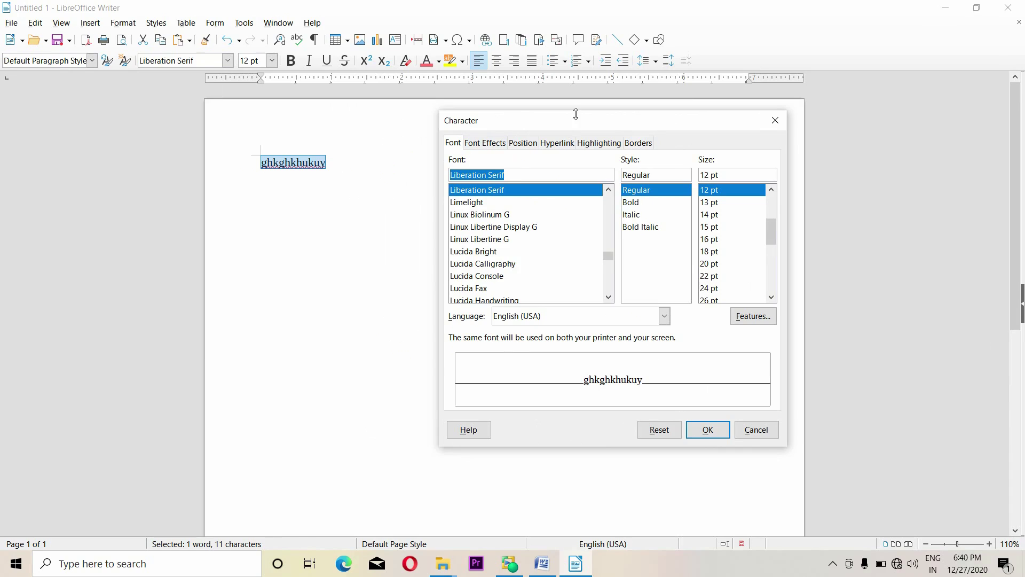
left_click_drag(572, 121, 554, 95)
Choose Maiandra GD as the font
scroll(490, 231, "down", 2)
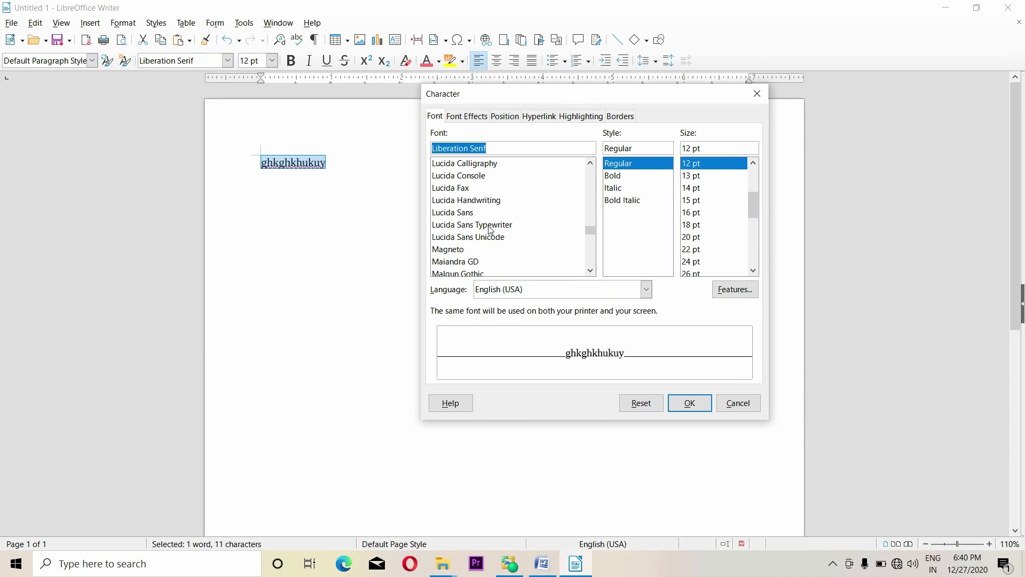
left_click(461, 214)
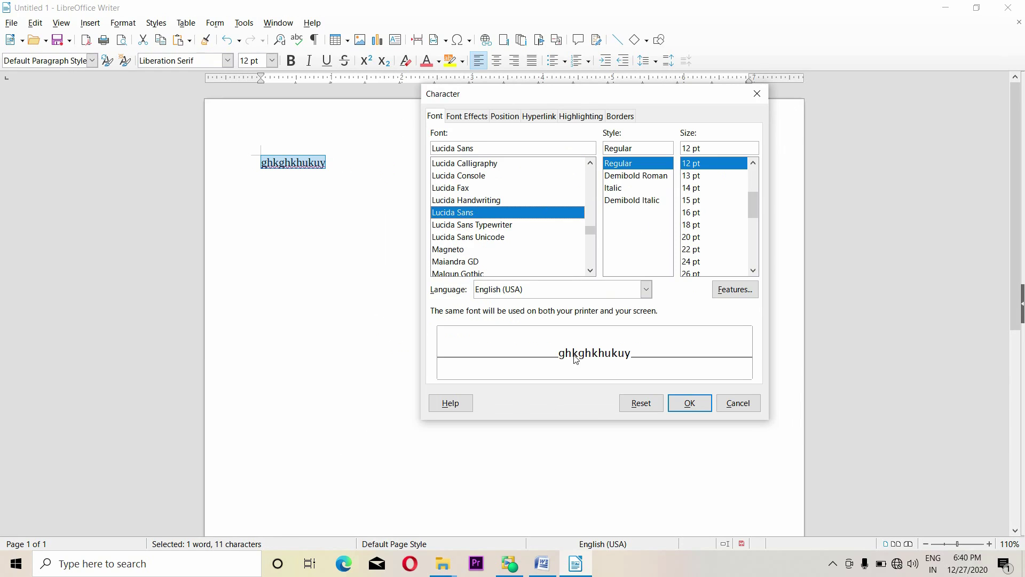
key("Down")
key("Down")
key("Down")
key("Down")
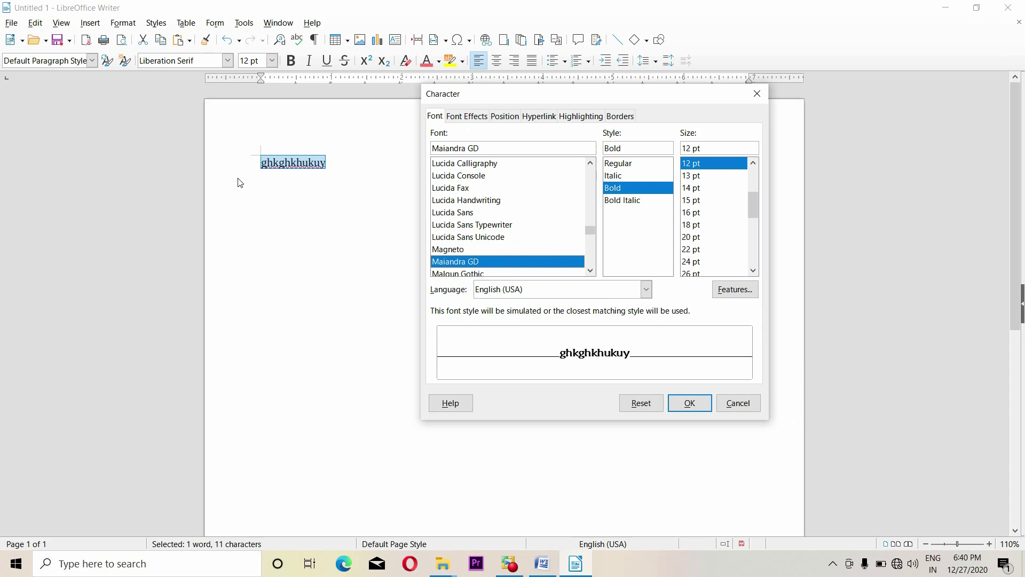
left_click_drag(645, 101, 627, 100)
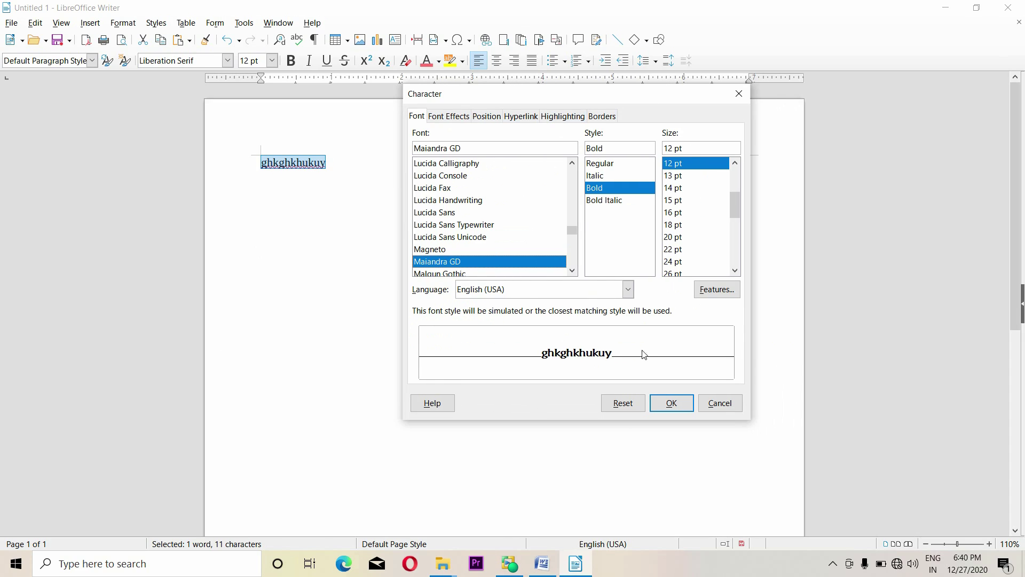
left_click(450, 237)
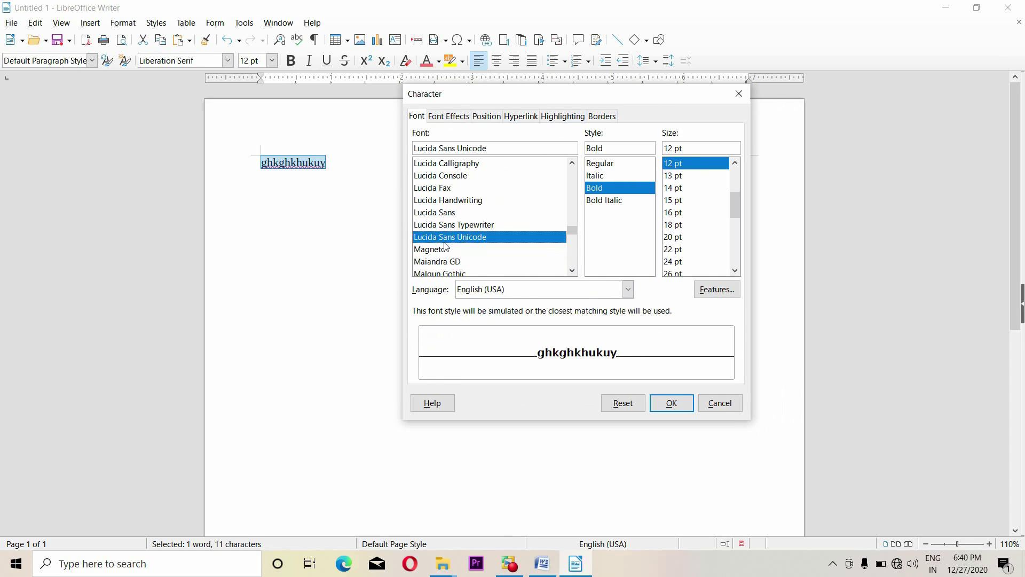
left_click(441, 262)
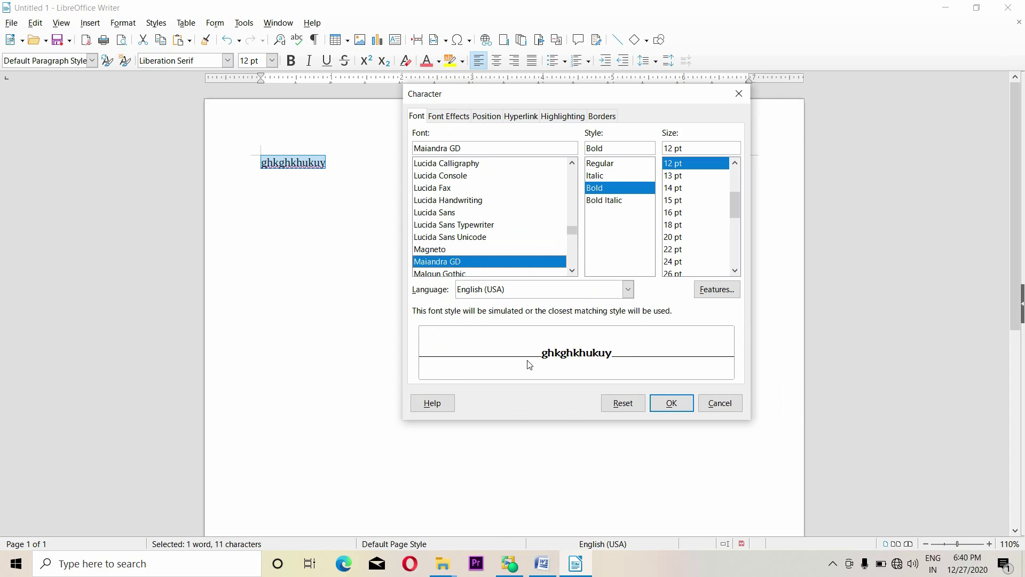
left_click_drag(609, 98, 560, 99)
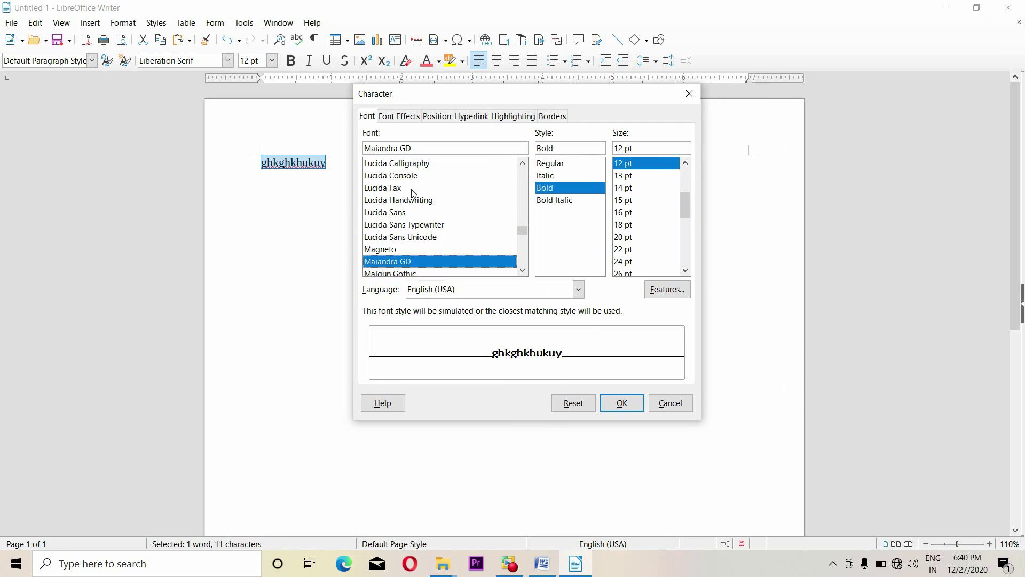
Set the style to Bold Italic and the size to 28 pt, and apply
left_click(553, 176)
left_click(553, 165)
left_click(553, 189)
left_click(564, 202)
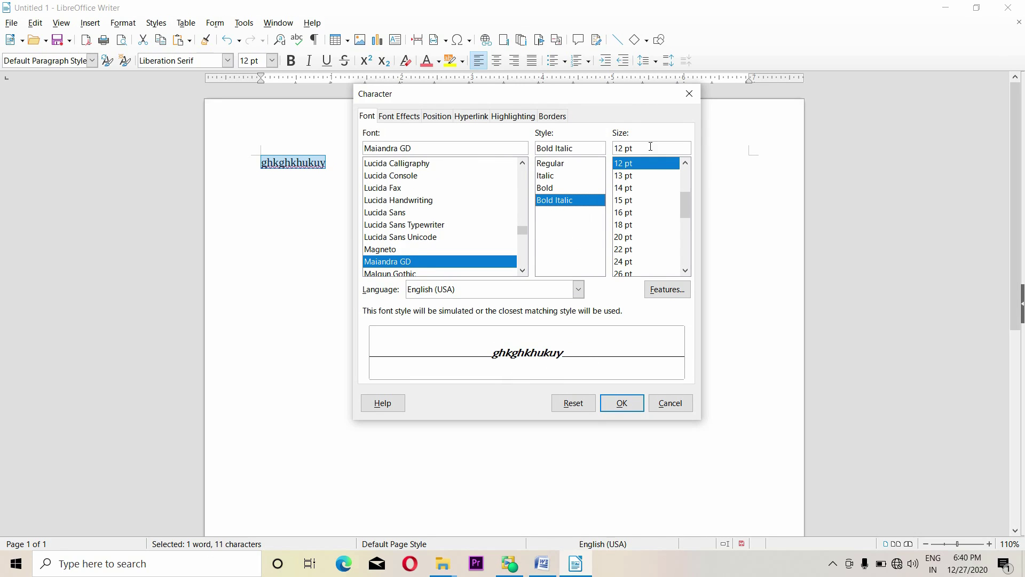
scroll(656, 220, "down", 2)
scroll(656, 220, "up", 5)
scroll(655, 219, "down", 4)
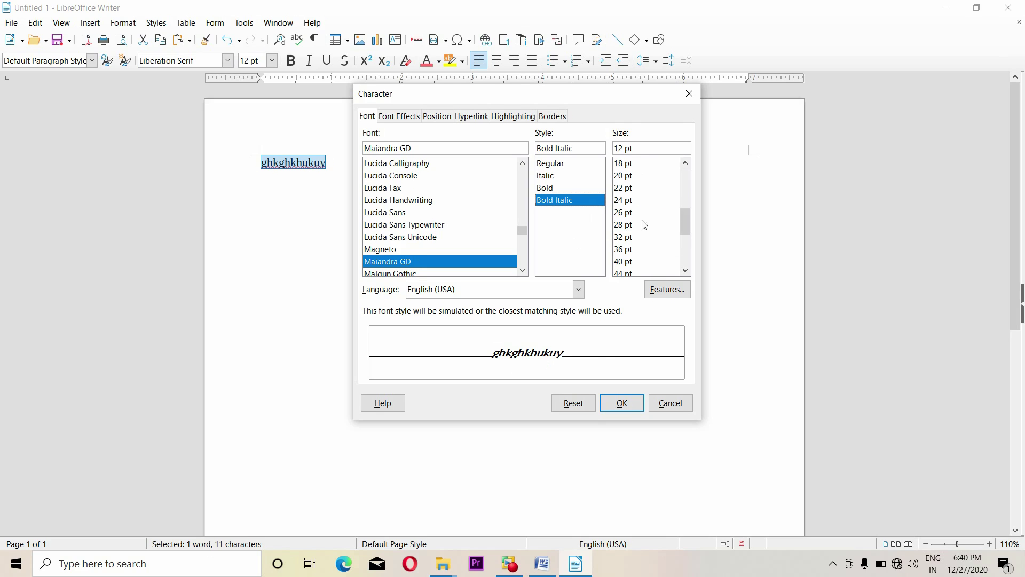
left_click(640, 225)
scroll(637, 225, "down", 3)
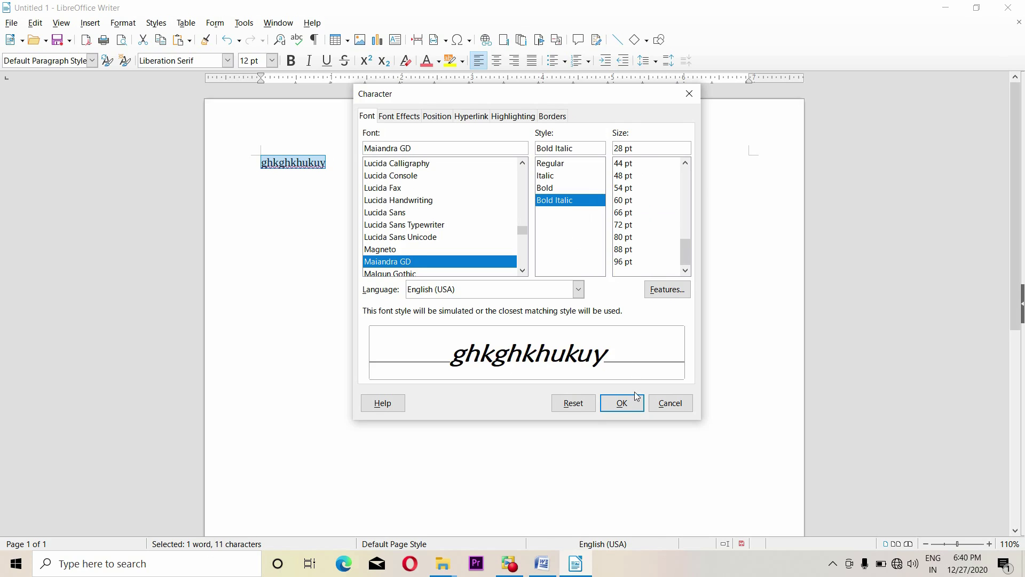
left_click(622, 403)
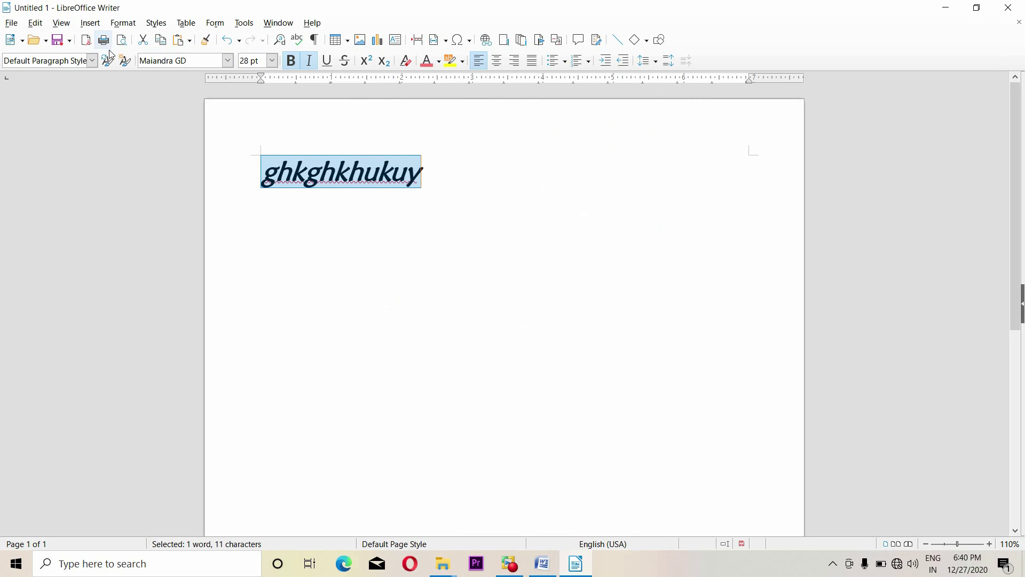
left_click(123, 23)
key("Escape")
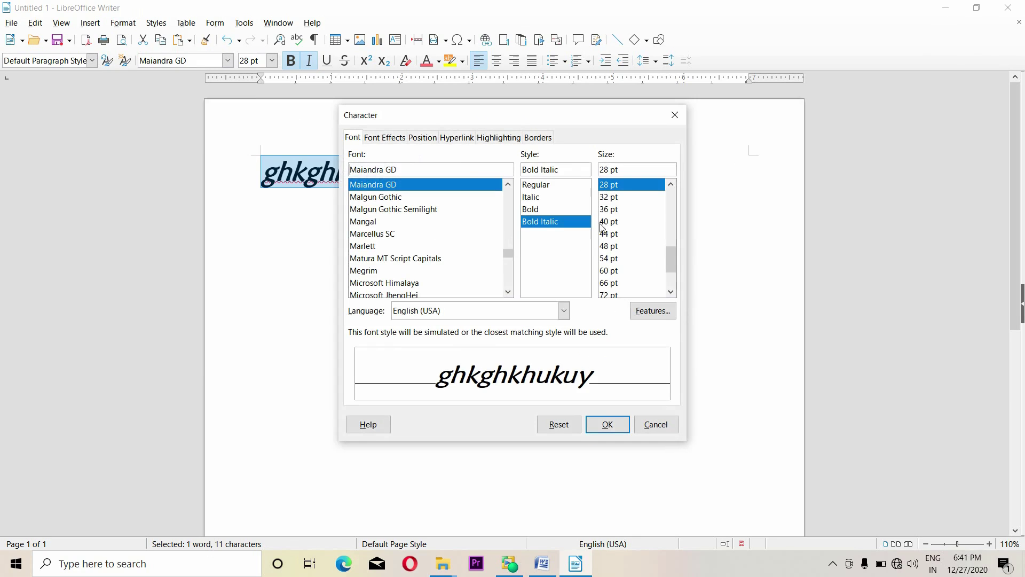
On Font Effects, set font colour Light Red 1 with 50% transparency
left_click(377, 140)
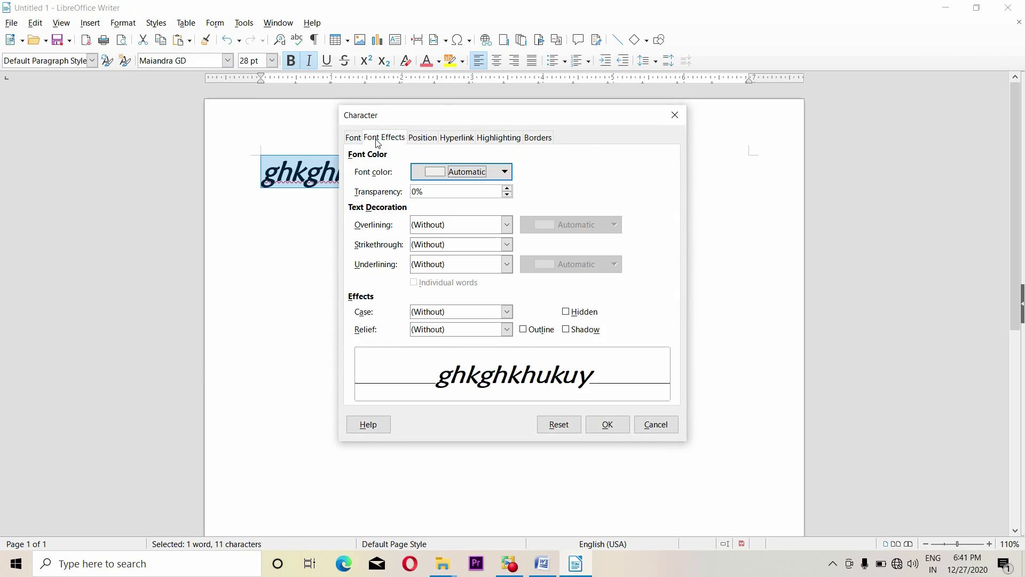
left_click_drag(457, 123, 545, 114)
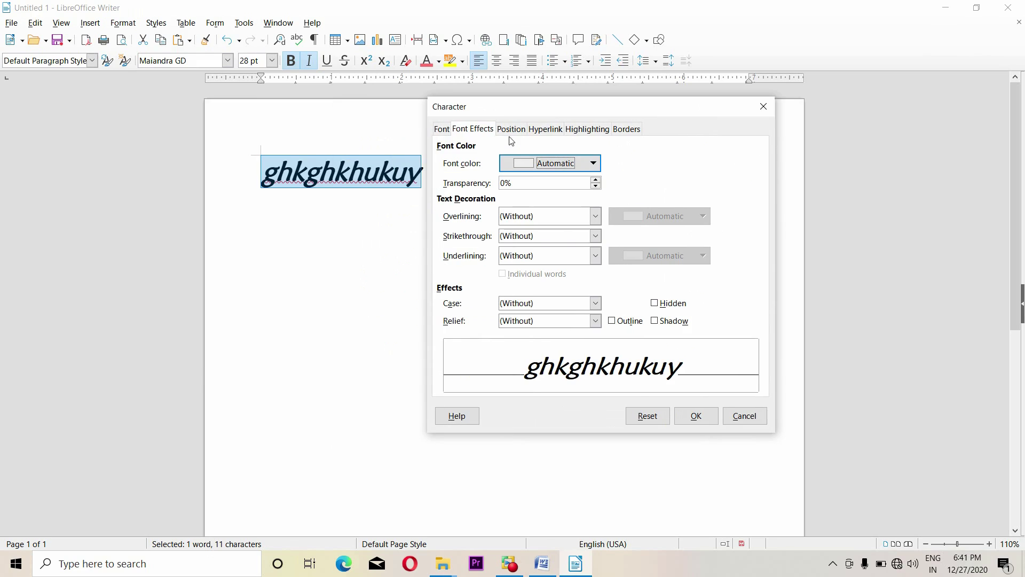
left_click(593, 162)
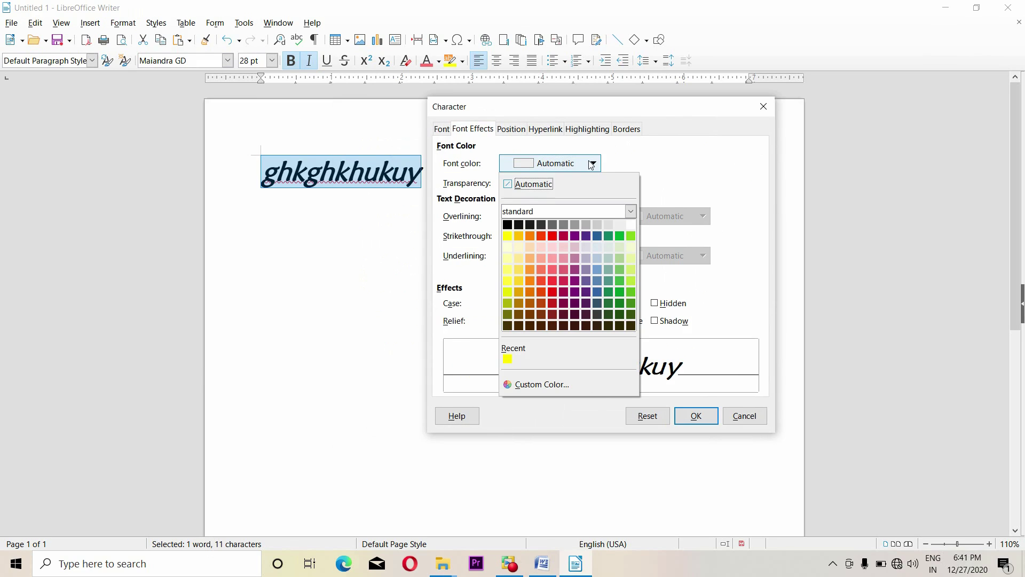
left_click(552, 281)
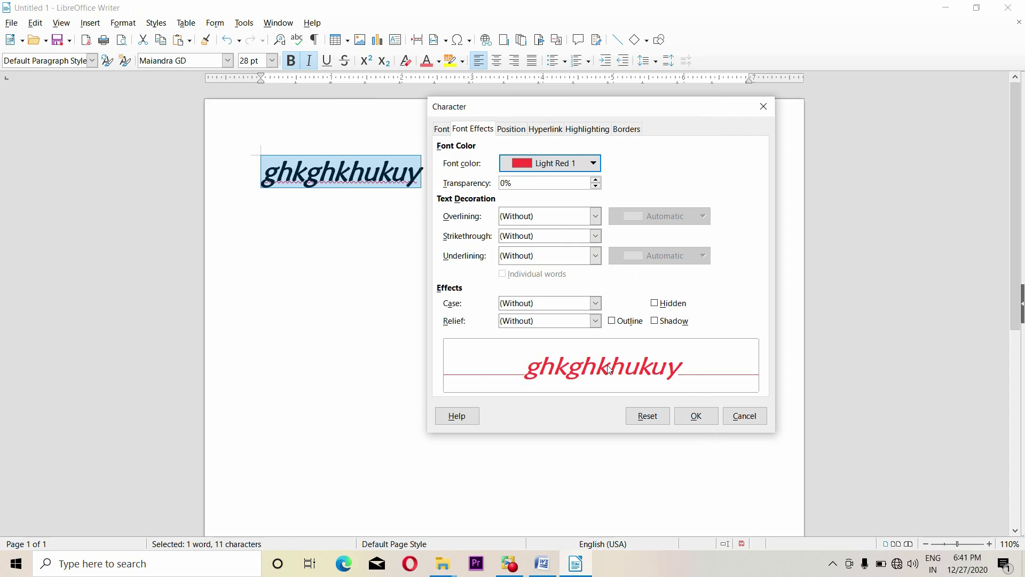
left_click(596, 181)
left_click_drag(535, 180, 459, 184)
type("50")
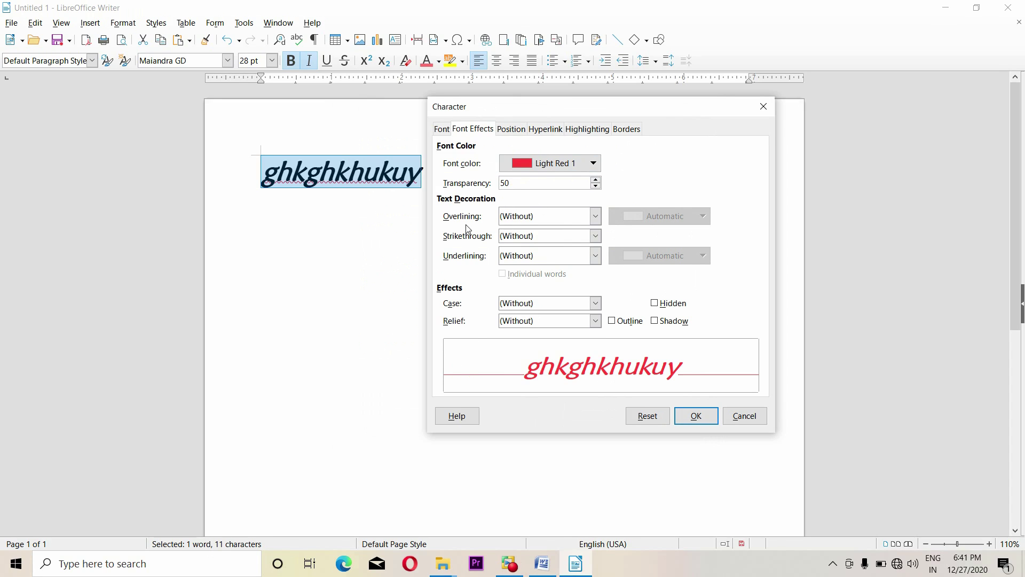
Set the overline to Bold and the strikethrough to Single
left_click(594, 215)
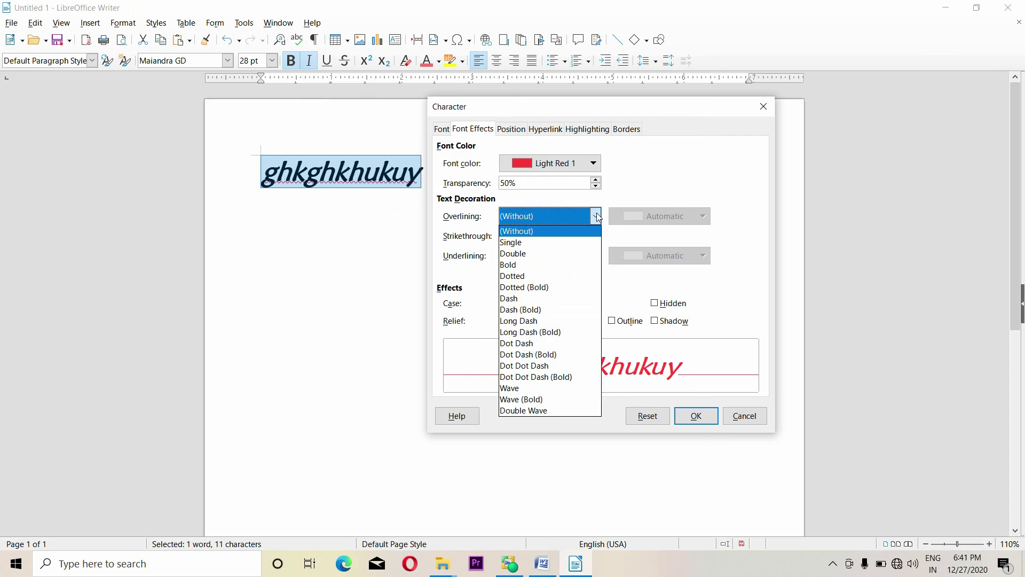
key("Up")
key("Up")
key("Up")
key("Up")
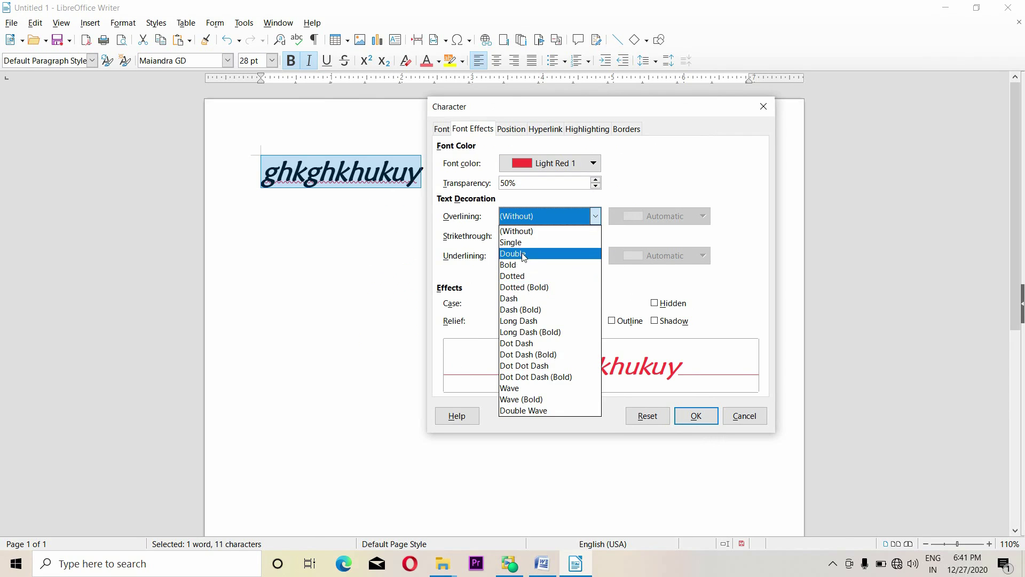
key("Return")
left_click(595, 216)
key("Up")
key("Return")
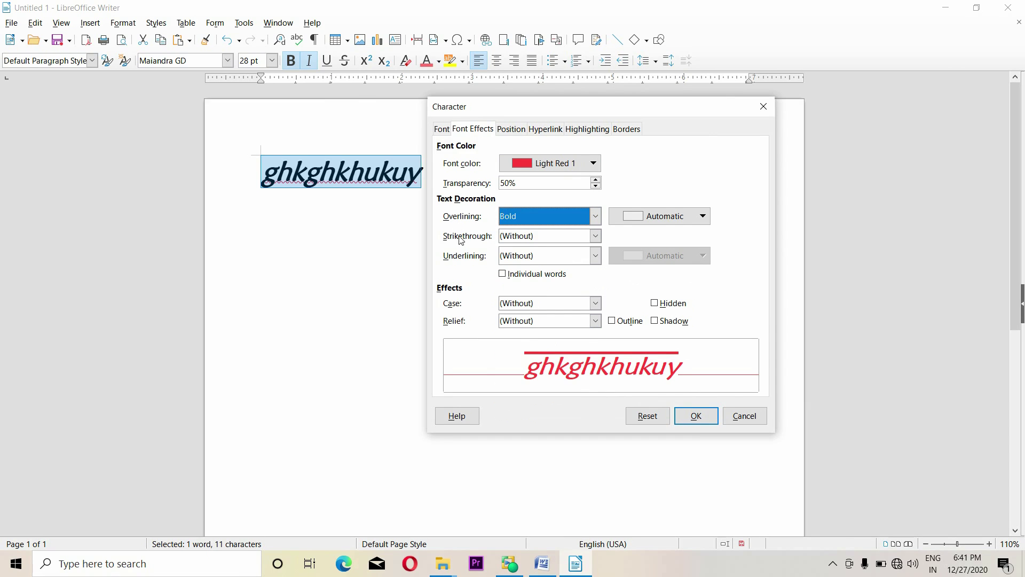
left_click(595, 236)
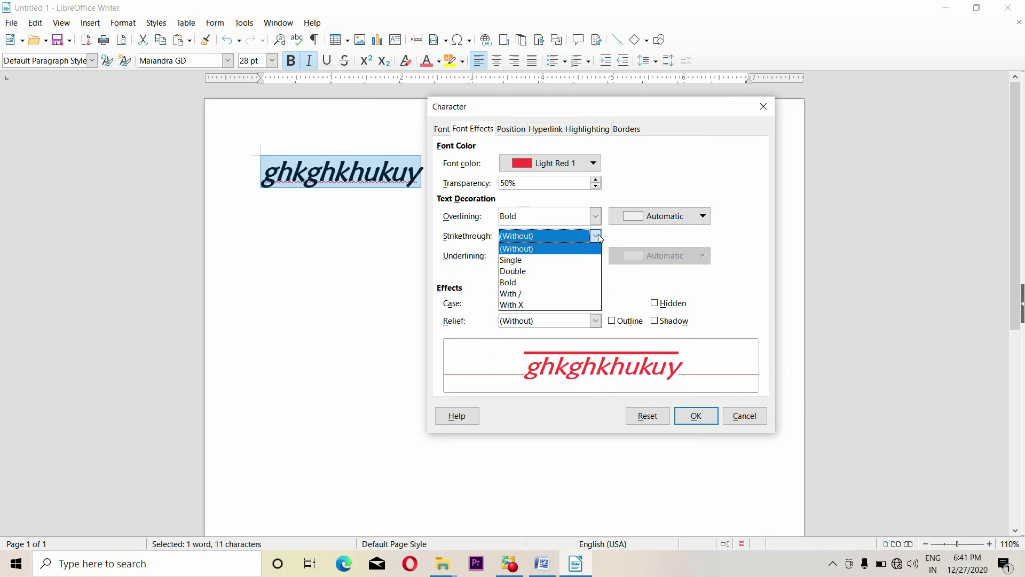
left_click(526, 270)
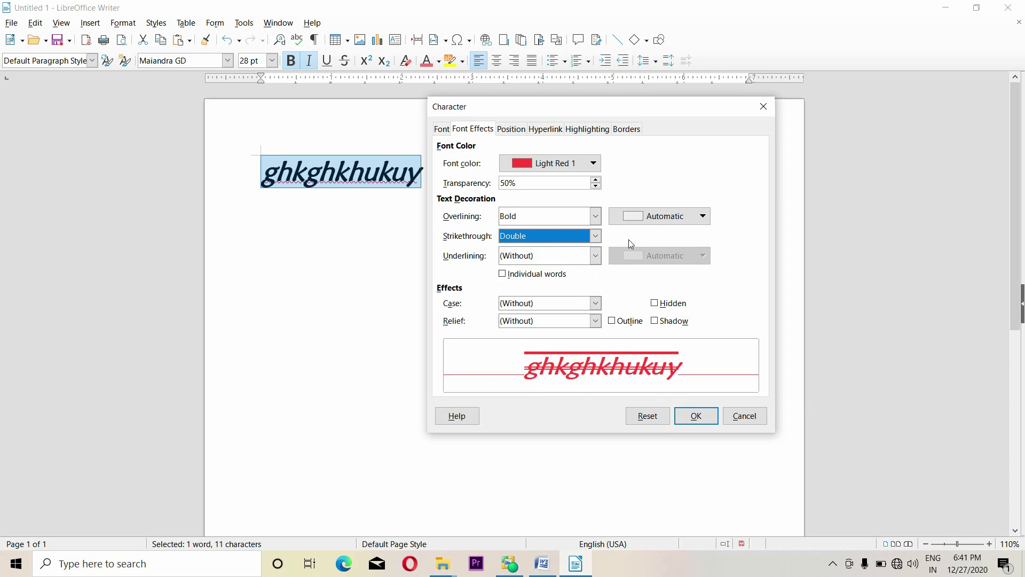
left_click(595, 236)
left_click(521, 261)
Give it a Dotted Light Purple 1 underline and a Brick-coloured overline
left_click(595, 256)
left_click(539, 350)
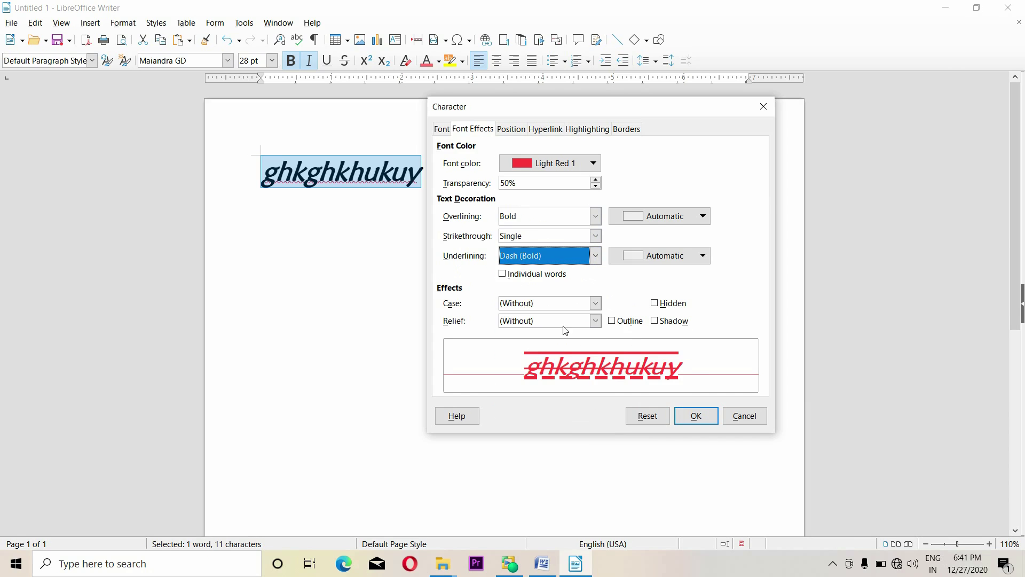
left_click(595, 256)
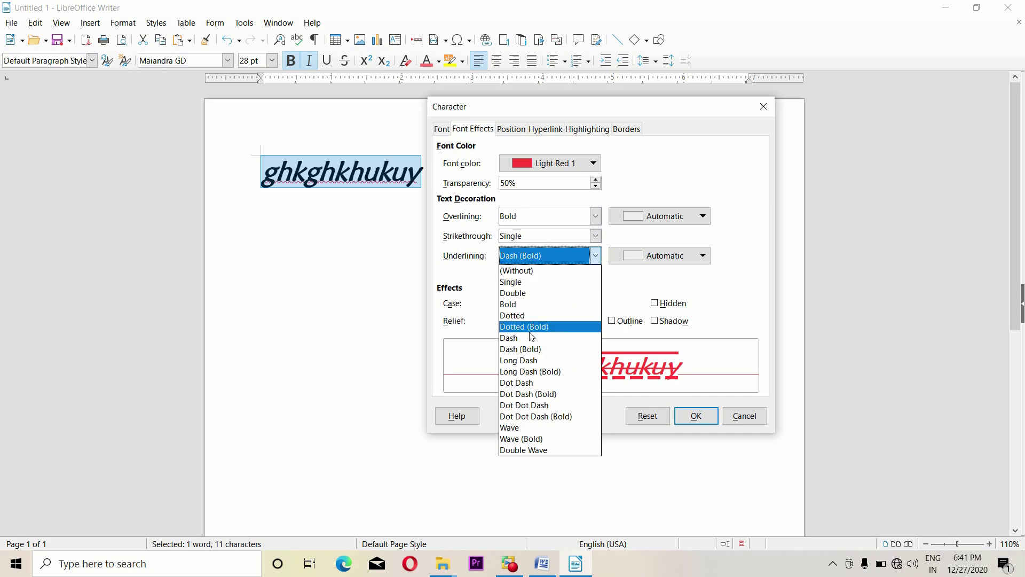
left_click(524, 316)
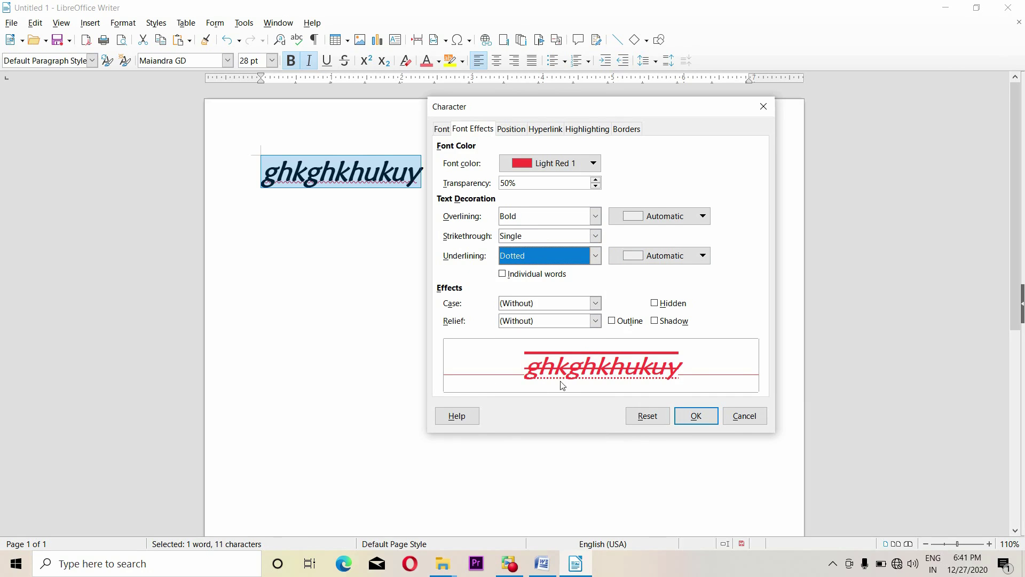
left_click(694, 255)
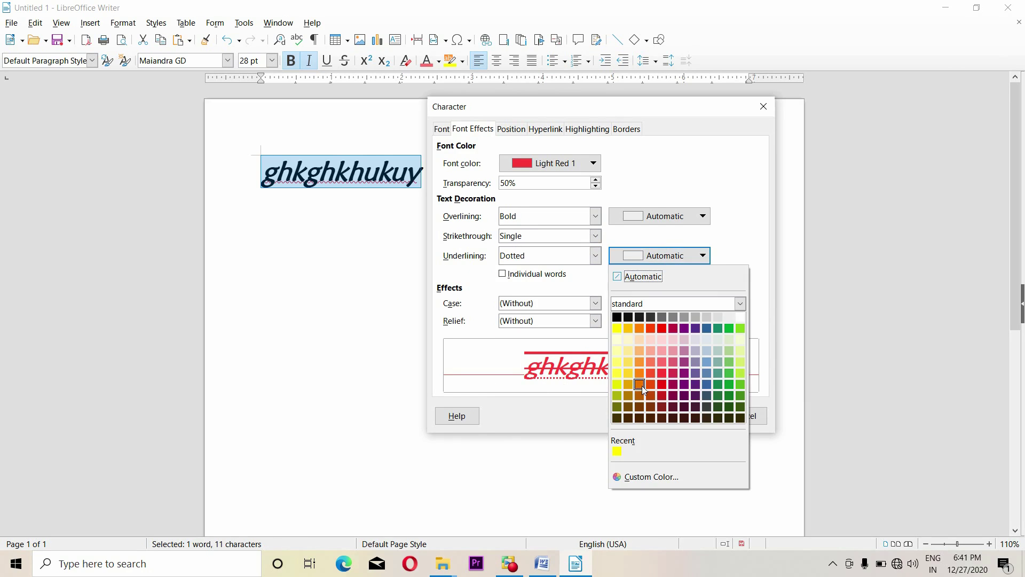
left_click(675, 382)
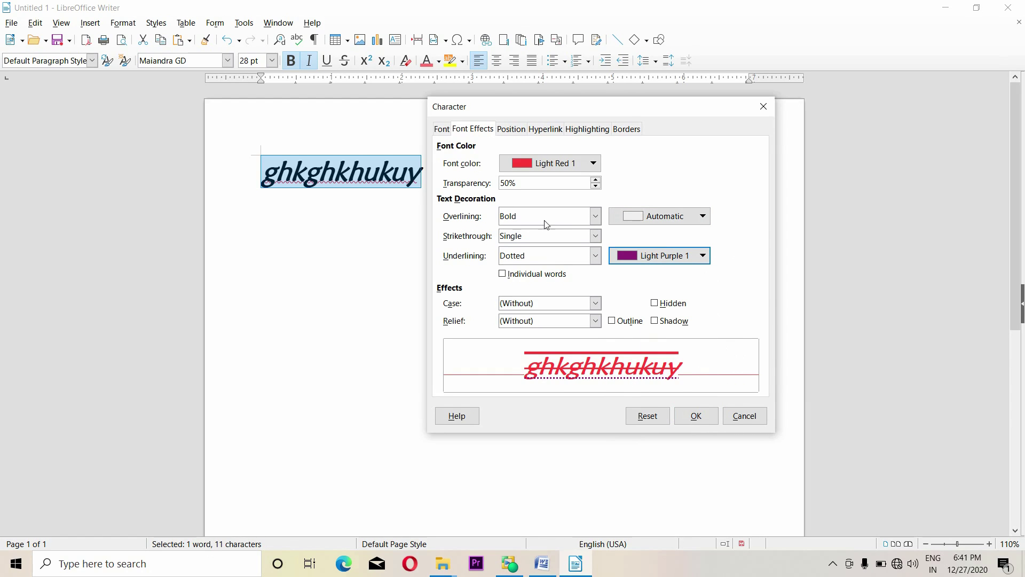
left_click(696, 216)
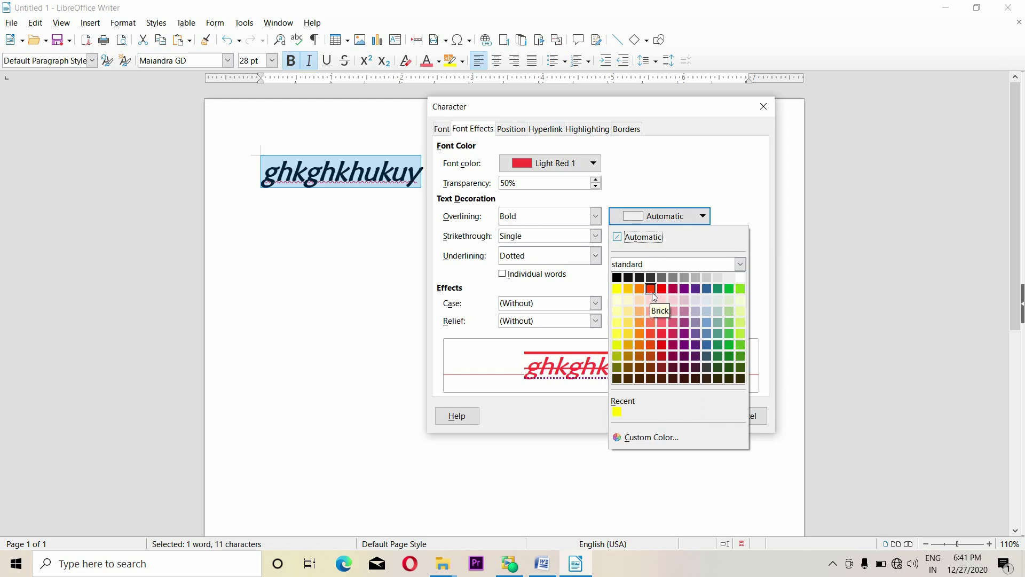
left_click(651, 289)
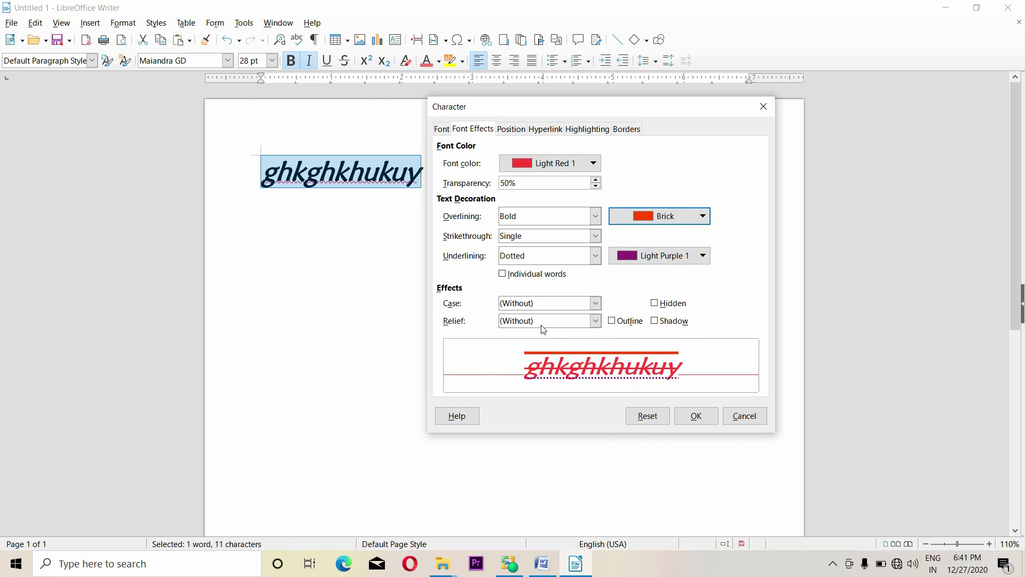
Set the letter case to Small capitals
left_click(597, 304)
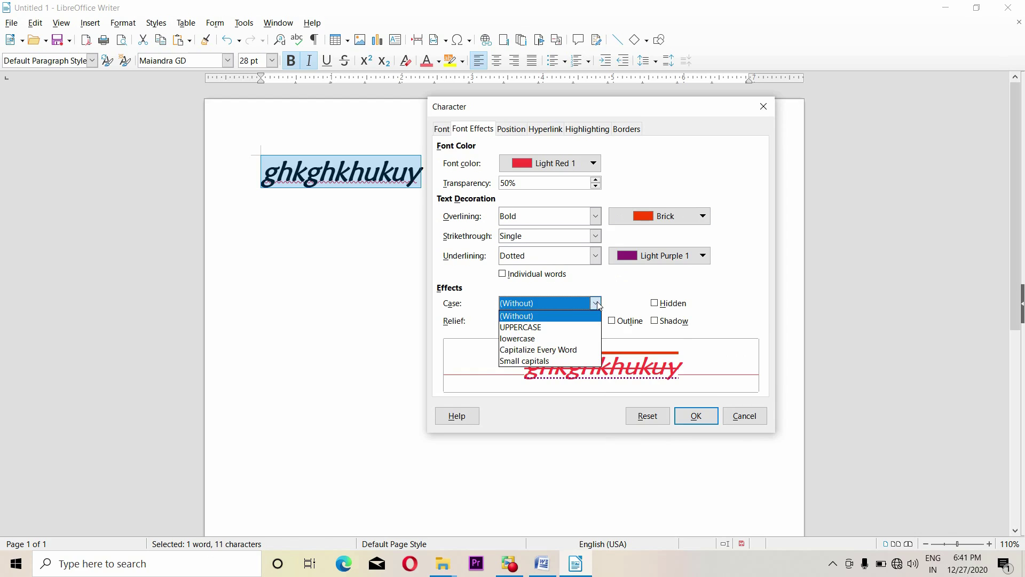
left_click(549, 327)
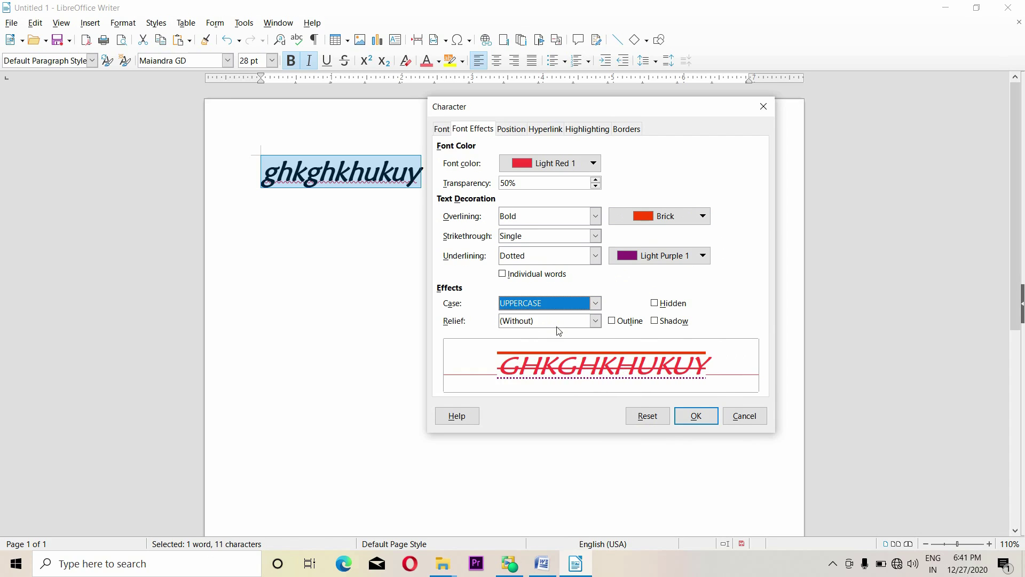
left_click(591, 305)
left_click(513, 340)
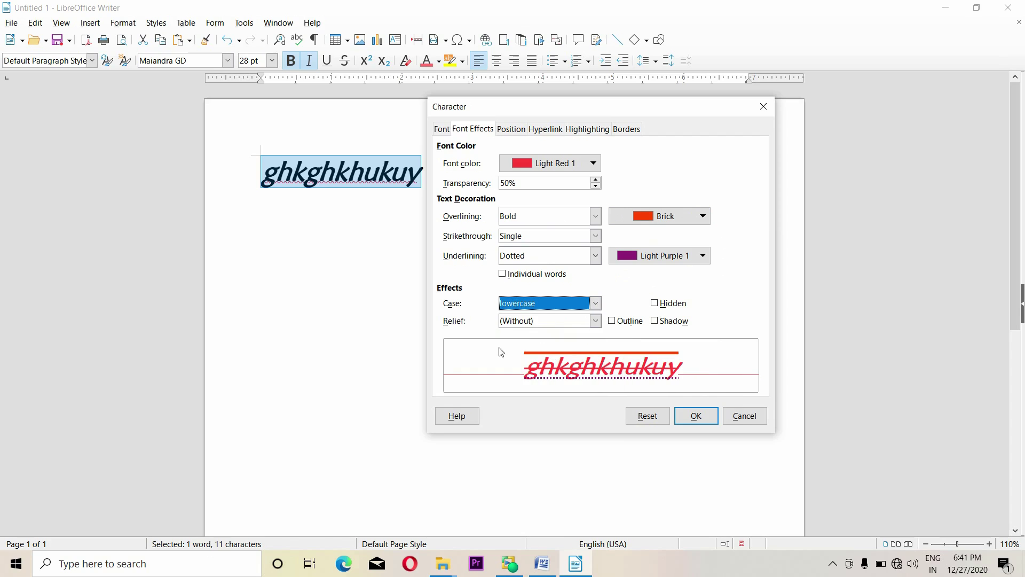
left_click(594, 303)
left_click(566, 351)
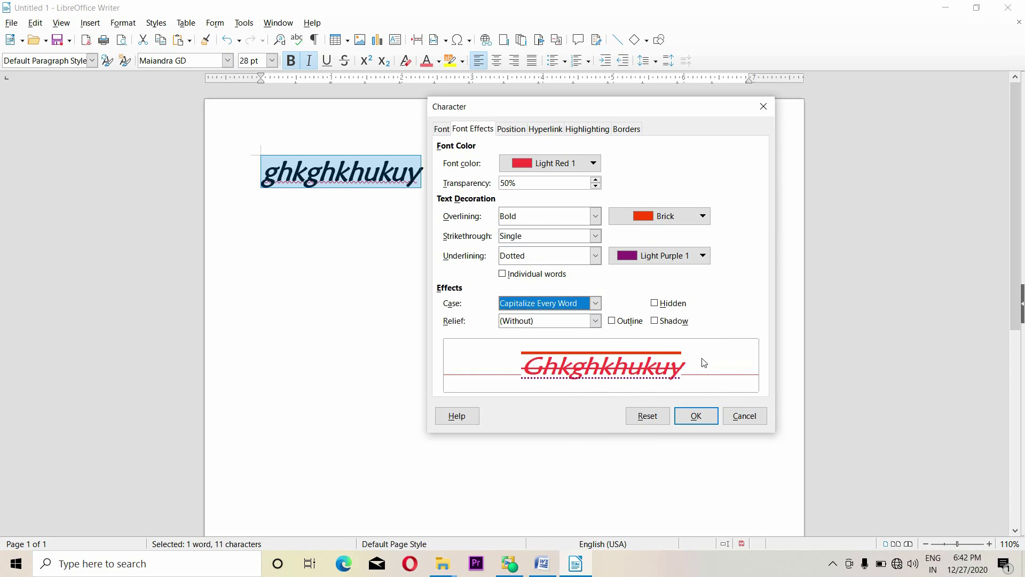
left_click(595, 304)
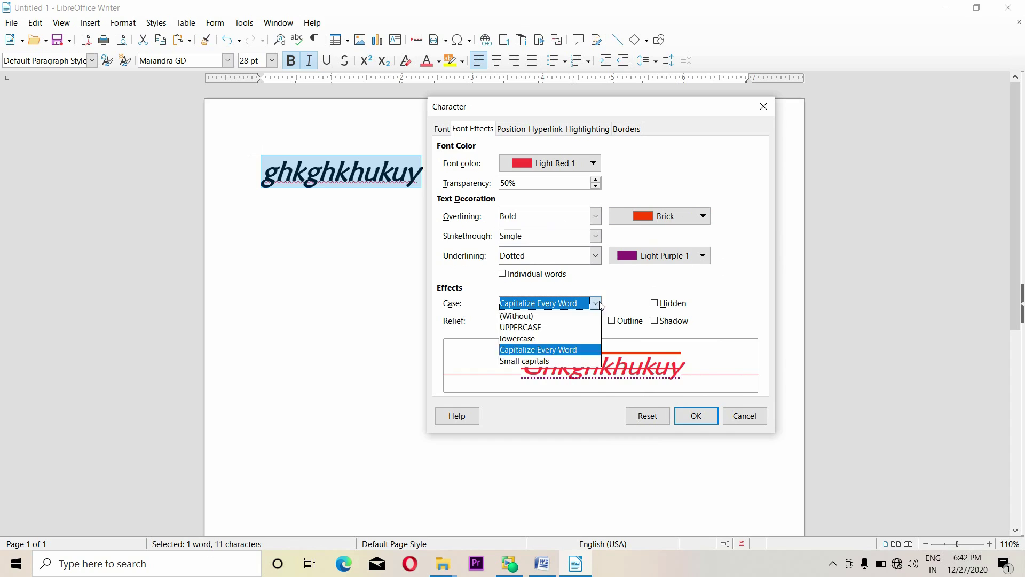
left_click(534, 361)
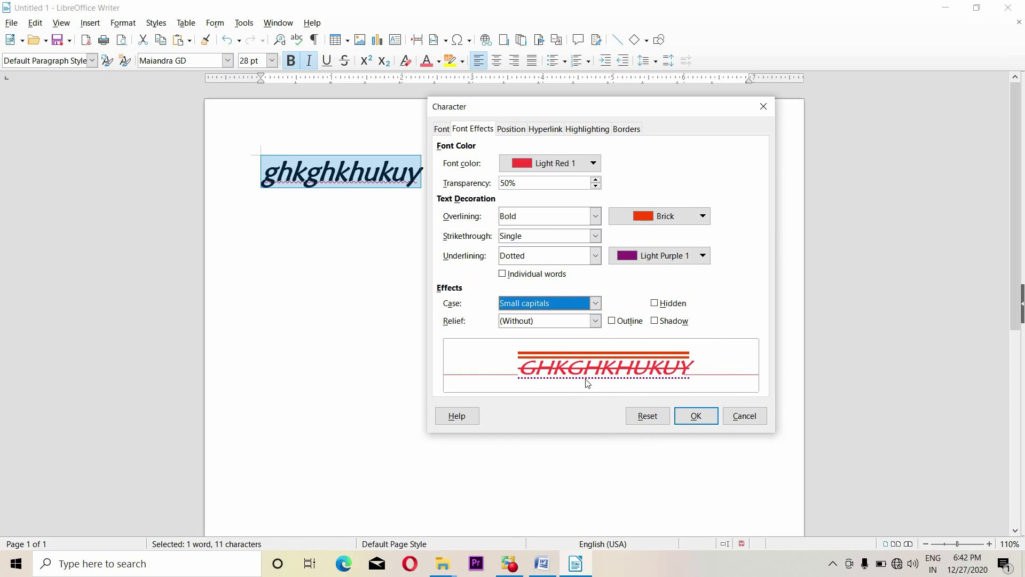
Set the relief to Engraved and confirm the font effects with OK
left_click(596, 321)
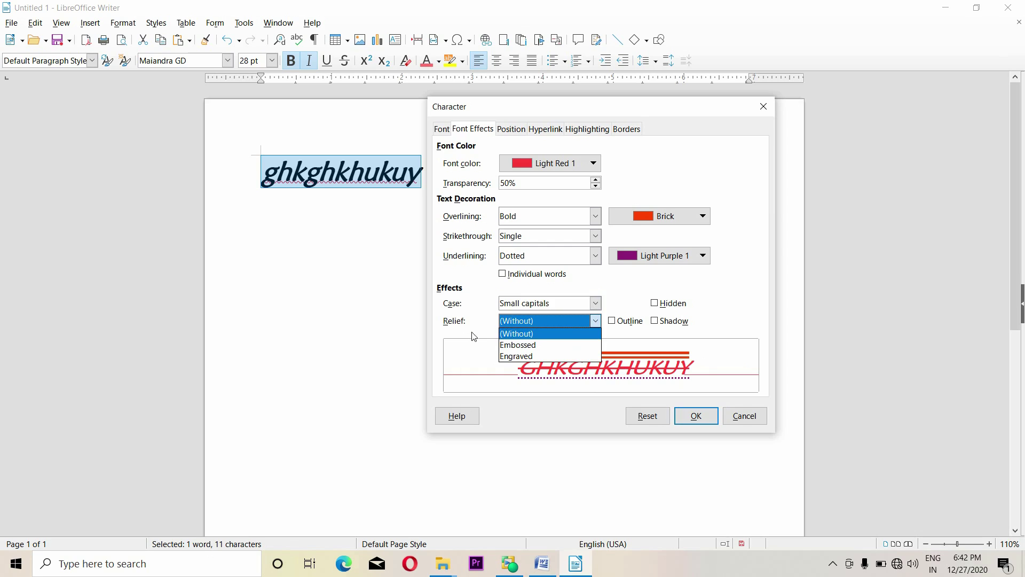
left_click(545, 345)
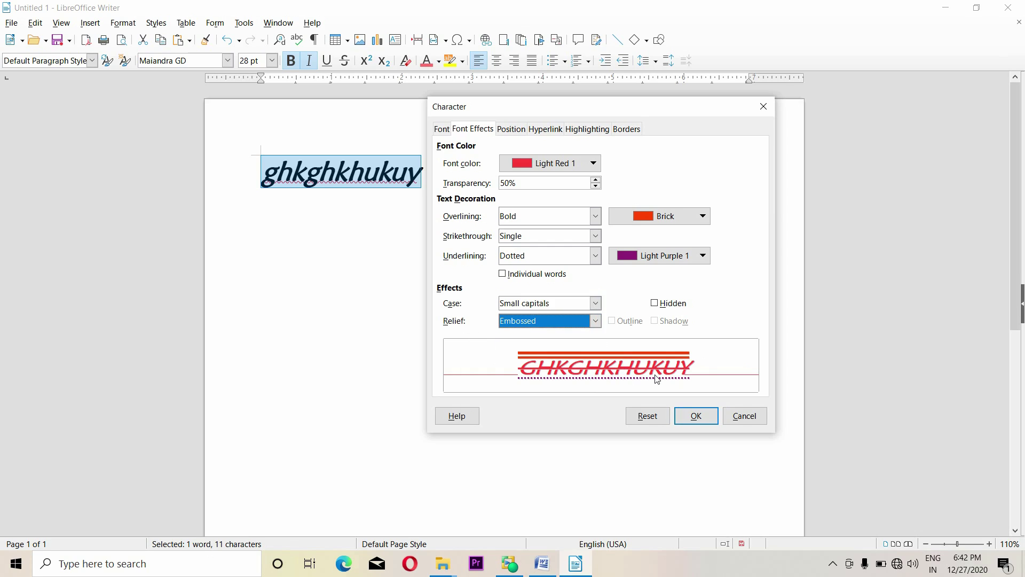
left_click(595, 321)
left_click(517, 336)
left_click(595, 321)
left_click(550, 346)
left_click(595, 321)
left_click(548, 357)
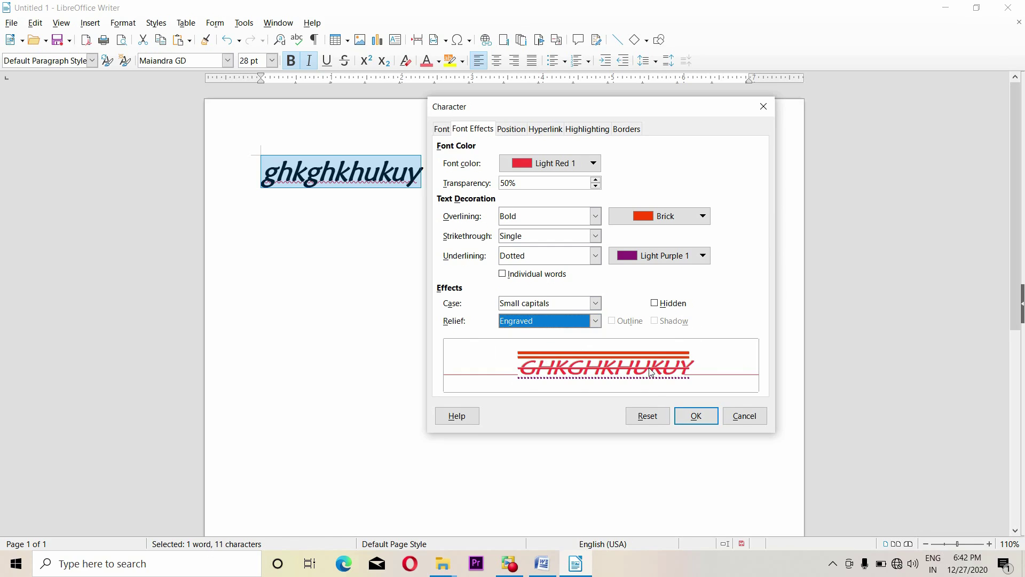
left_click(696, 416)
Enlarge the word GHKGHKHUKUY to 80 pt
left_click(407, 246)
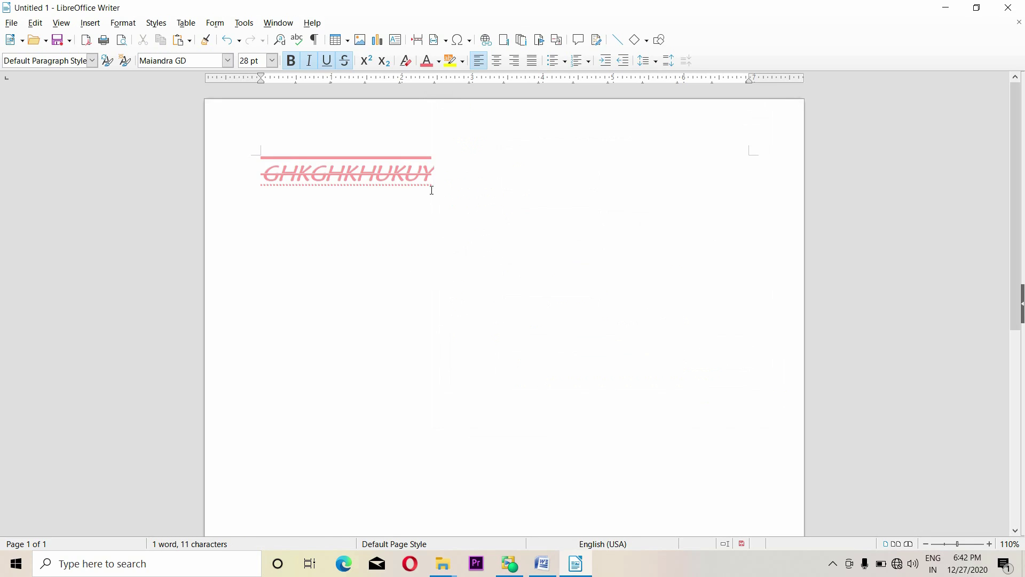
left_click_drag(446, 163, 251, 184)
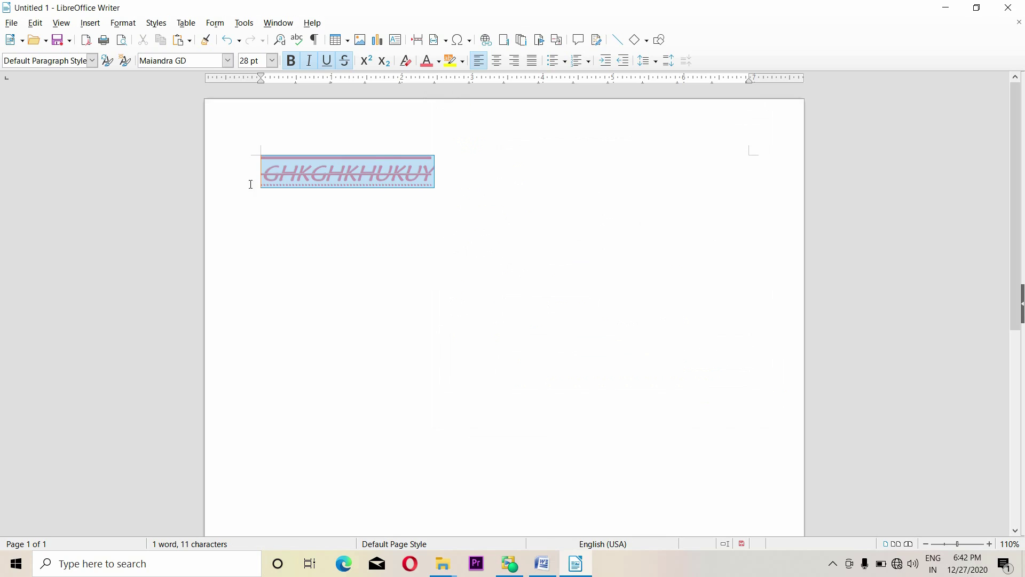
left_click(272, 60)
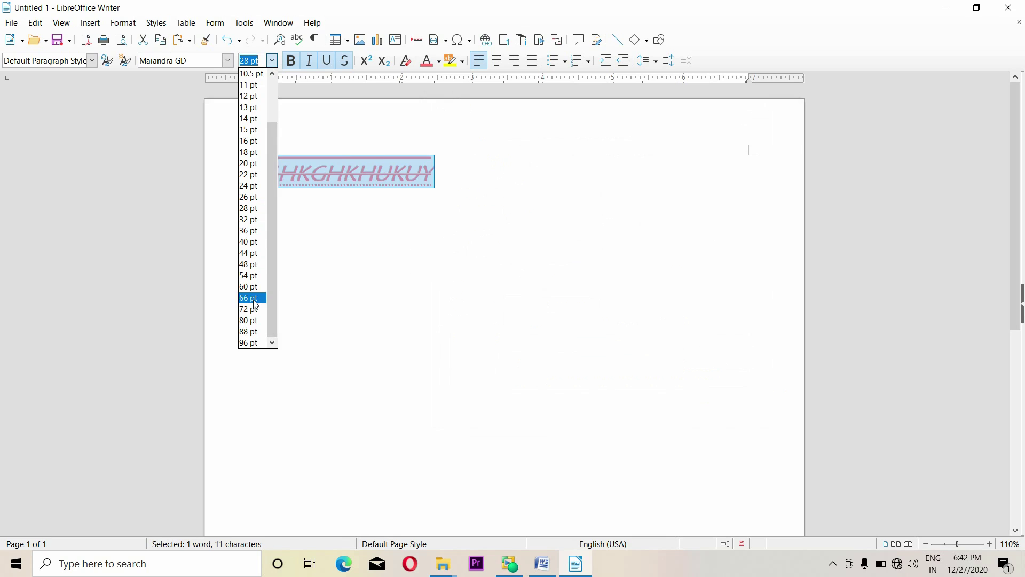
left_click(250, 322)
left_click(464, 313)
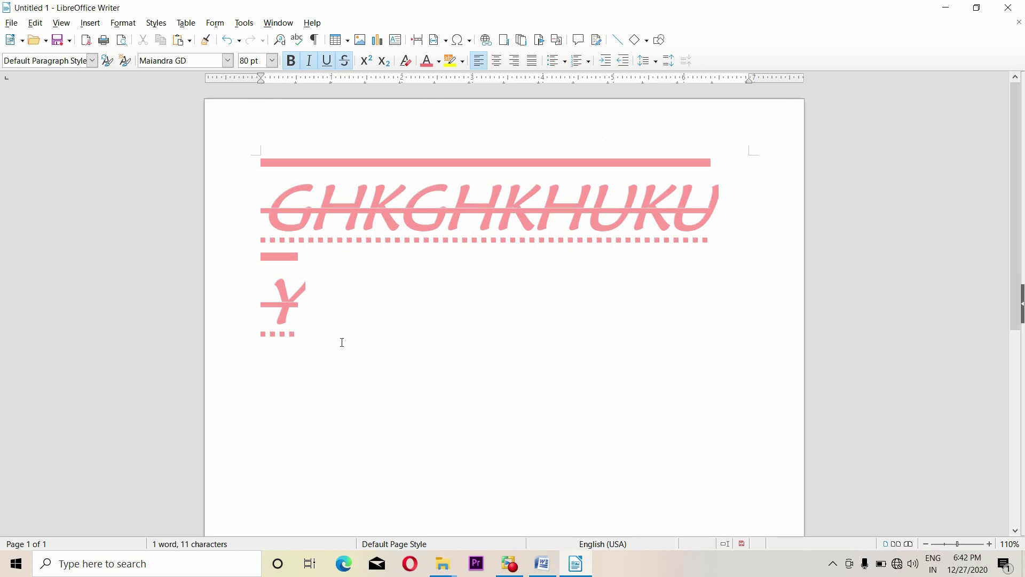
left_click_drag(343, 344, 242, 185)
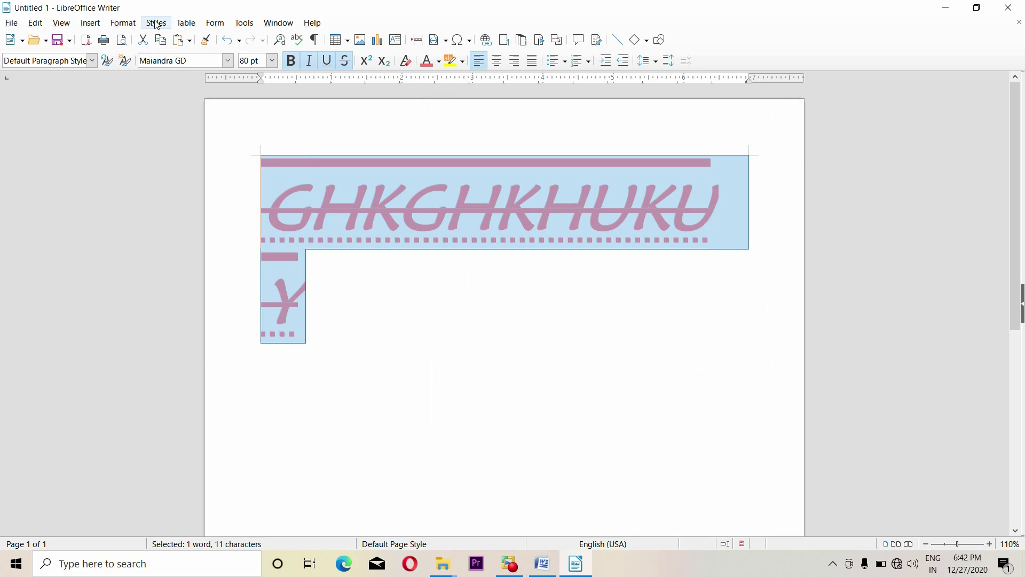
Set the word's font transparency to 0% in the Character dialog
left_click(156, 22)
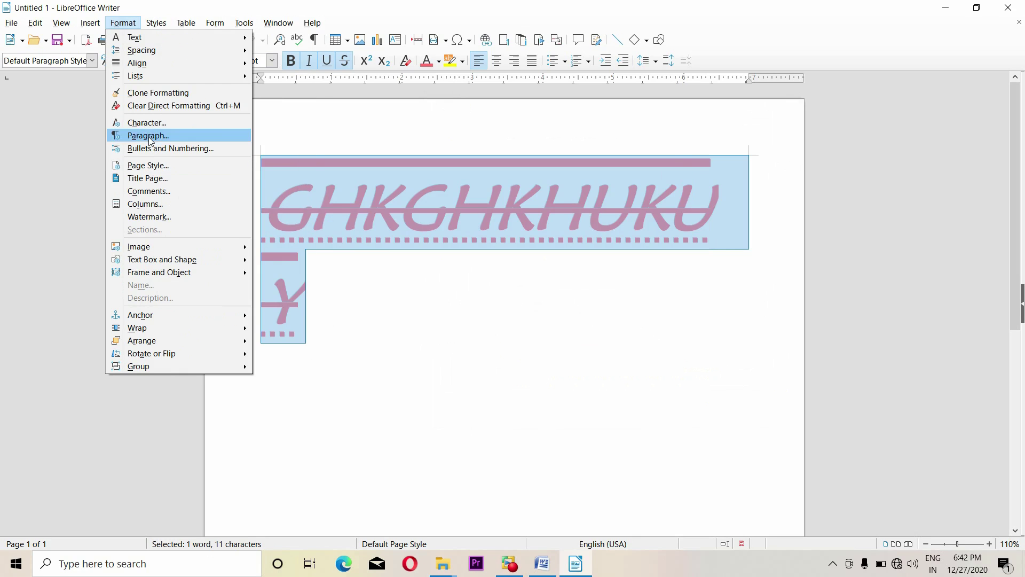
key("Escape")
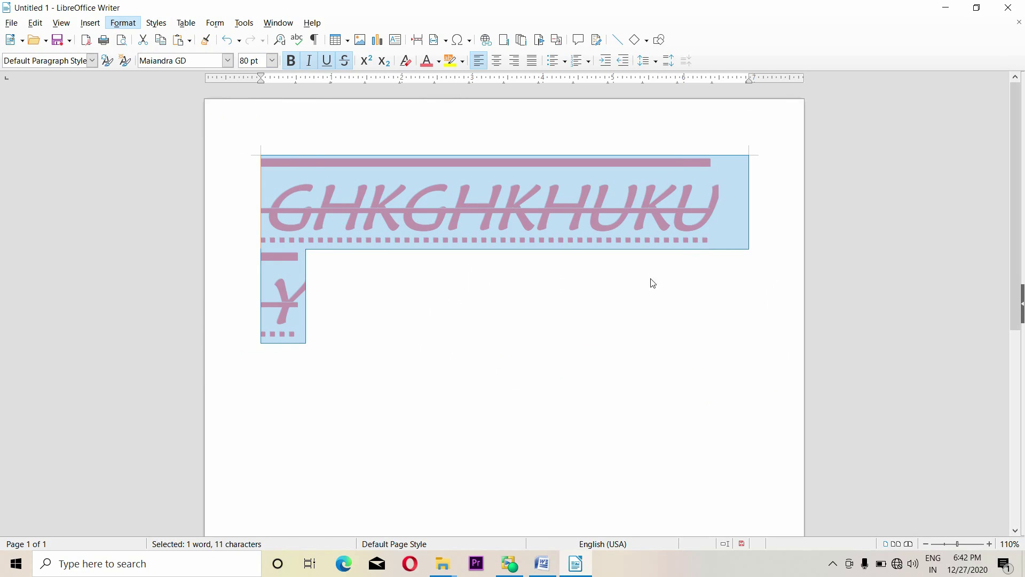
left_click(507, 189)
key("ctrl+a")
type("0")
key("Return")
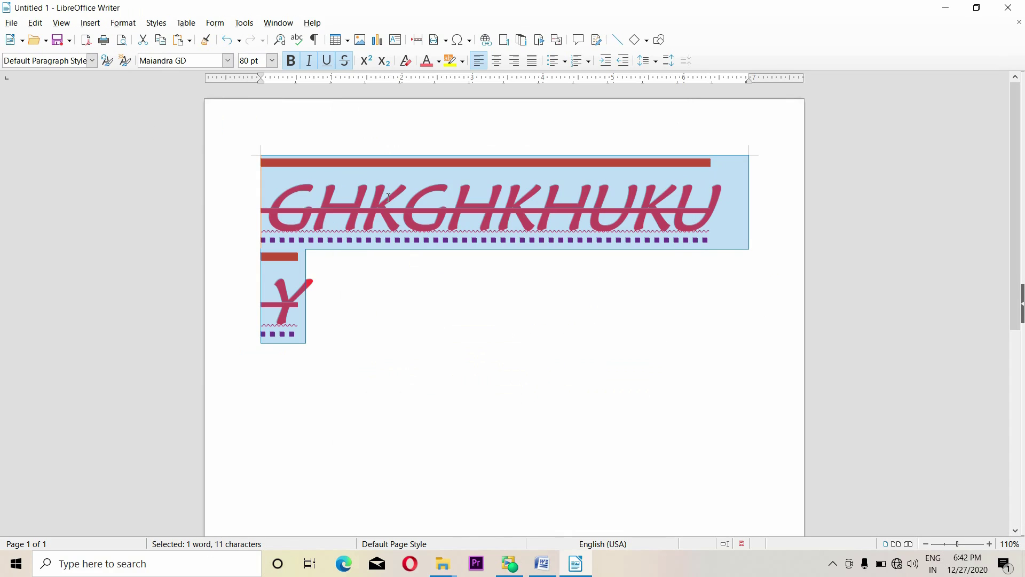
left_click(454, 316)
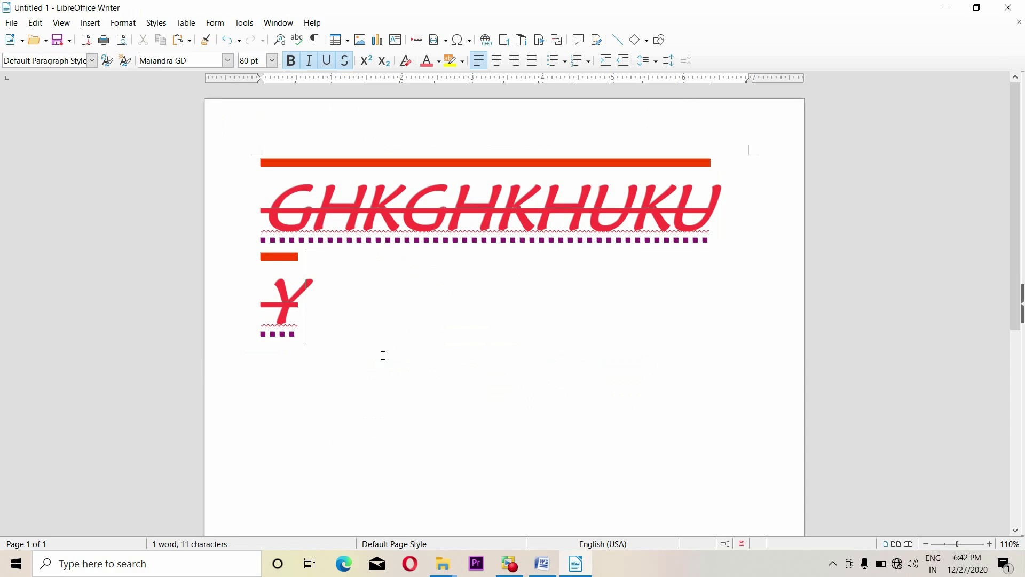
key("ctrl+a")
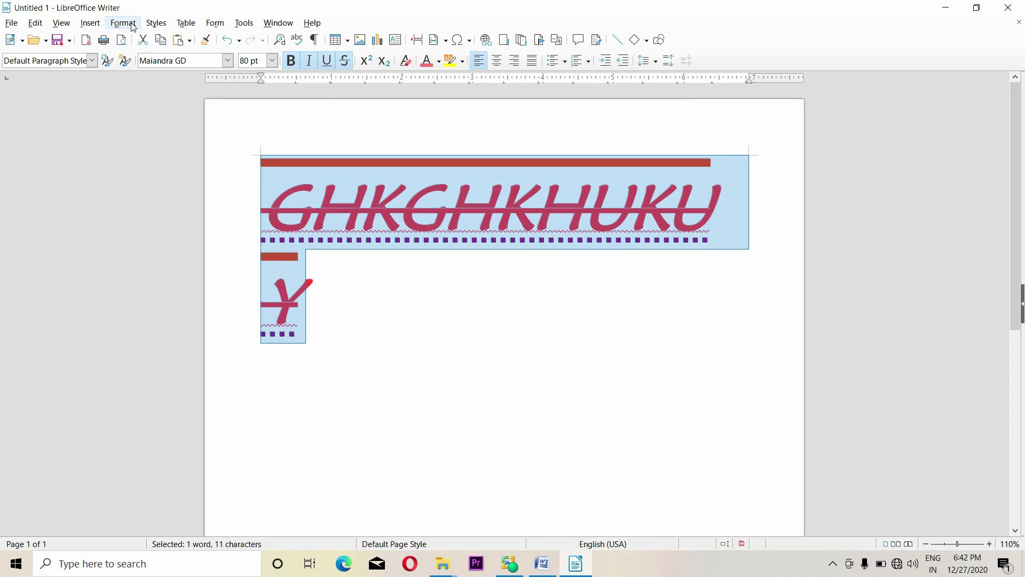
Reopen the Character dialog and reset the font colour to Automatic, keeping Engraved relief
left_click(123, 23)
left_click(165, 122)
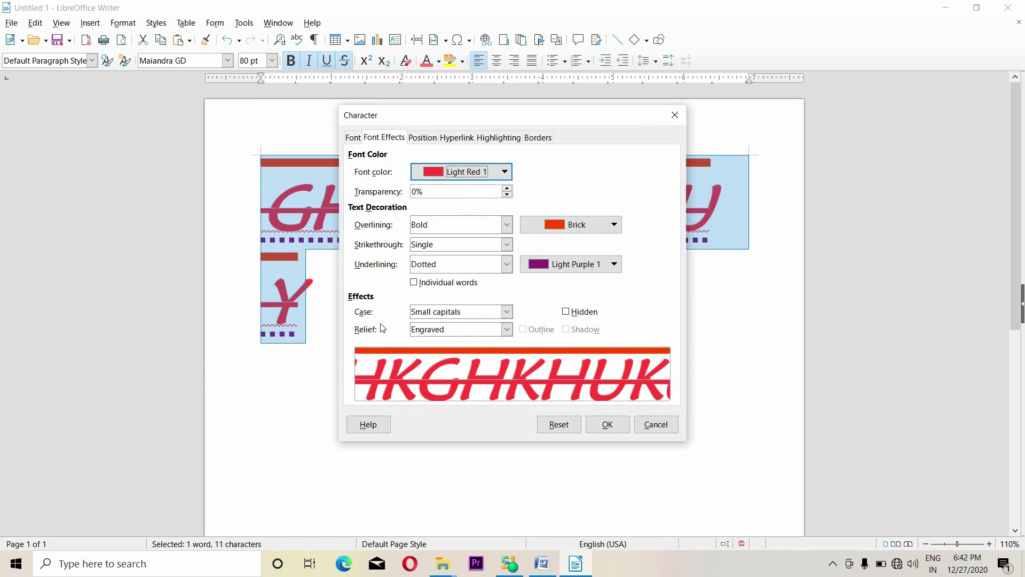
left_click(506, 329)
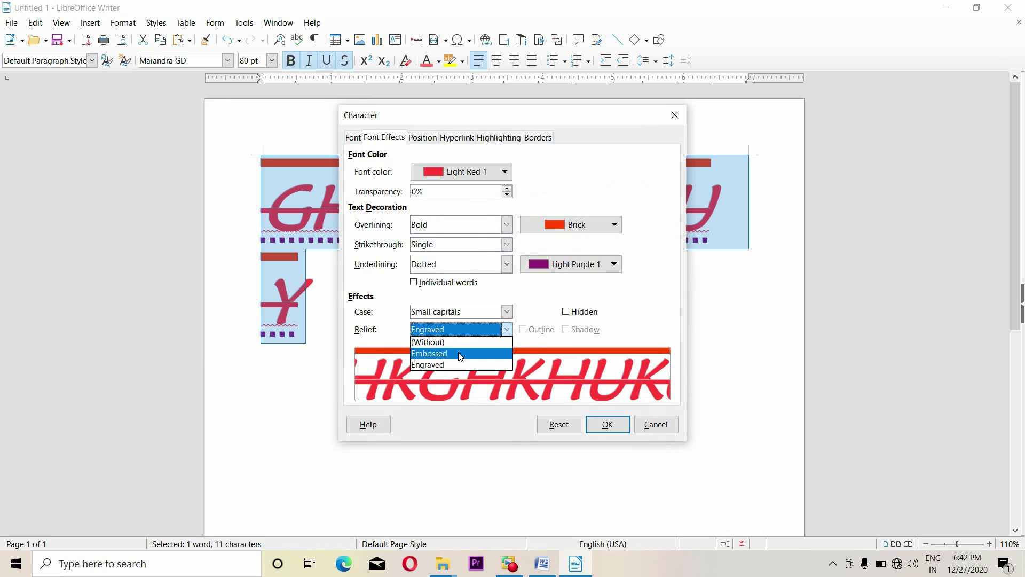
left_click(648, 305)
left_click(510, 173)
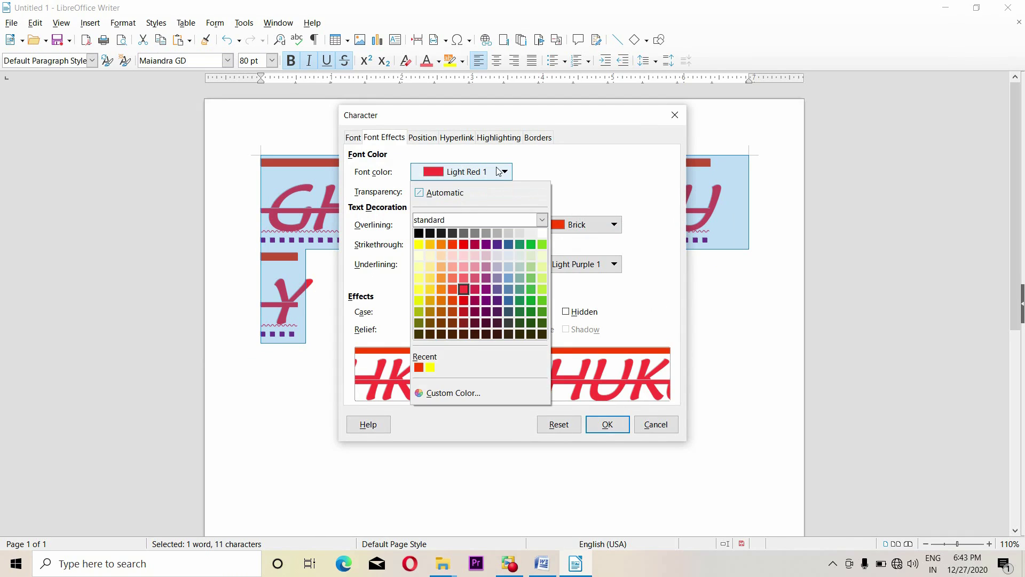
left_click(459, 194)
Remove overline, strikethrough, underline and small capitals, and colour the text Light Magenta 1
left_click(507, 224)
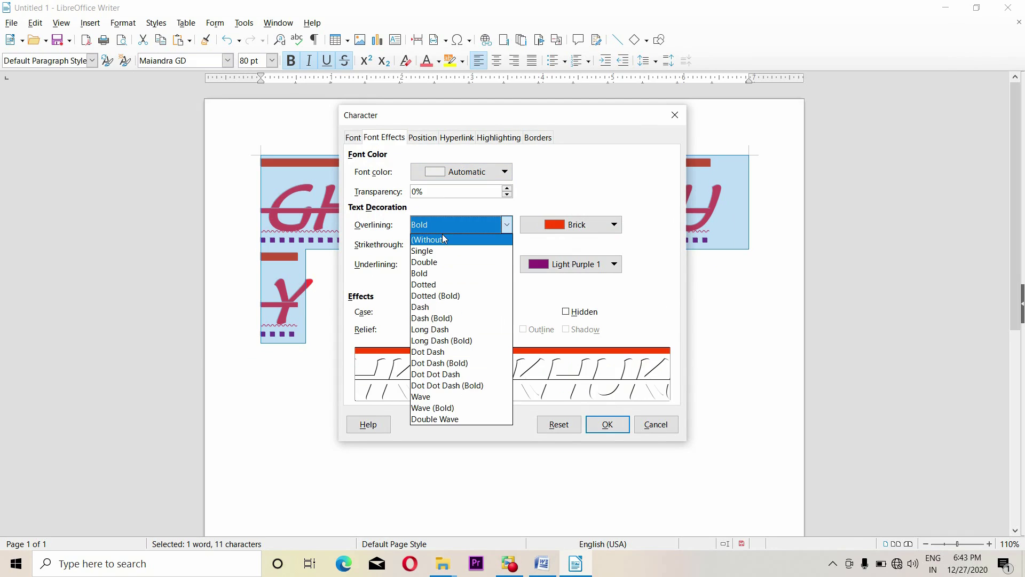
left_click(443, 238)
left_click(508, 244)
left_click(499, 257)
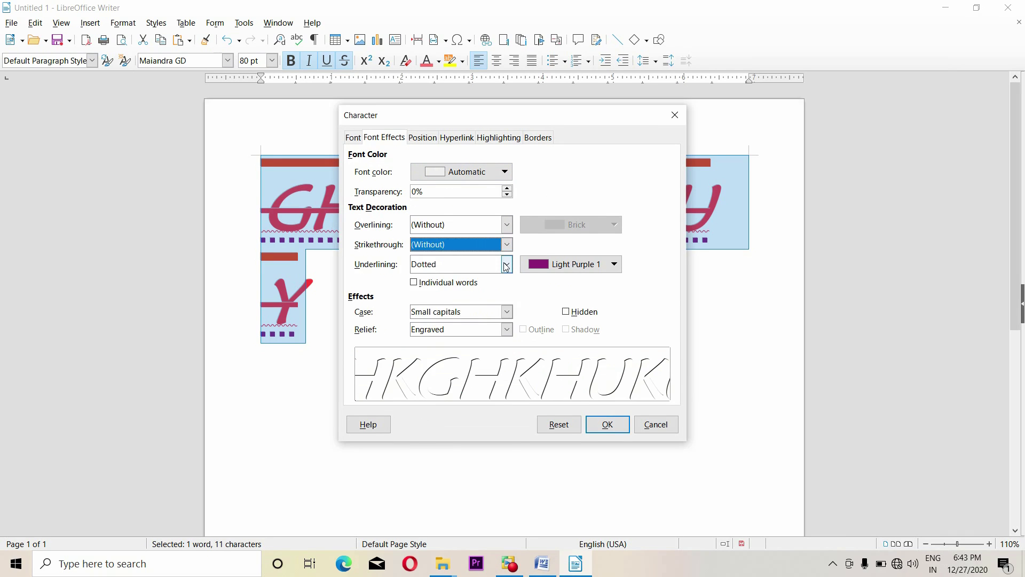
left_click(507, 264)
left_click(421, 280)
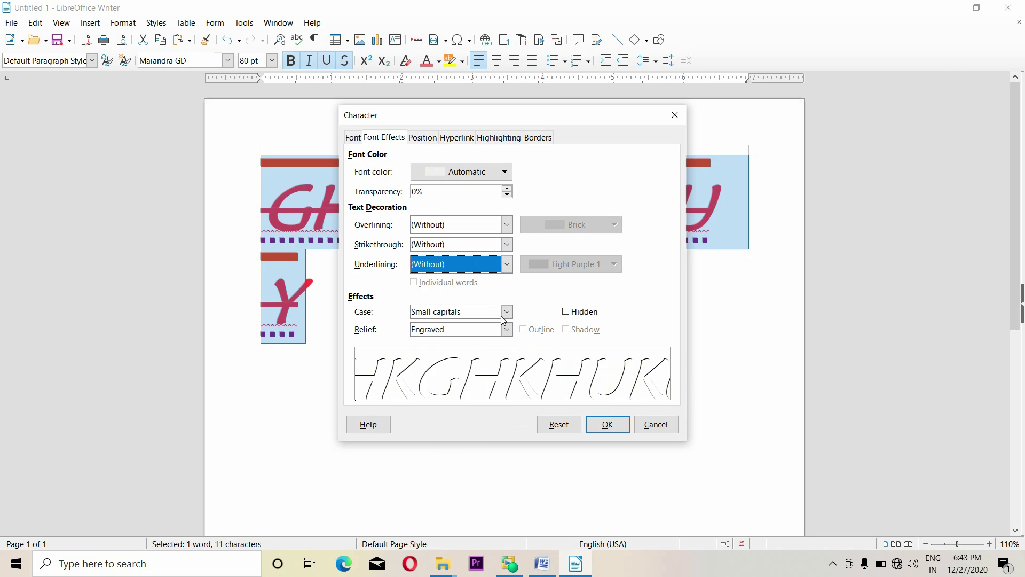
left_click(475, 311)
left_click(459, 323)
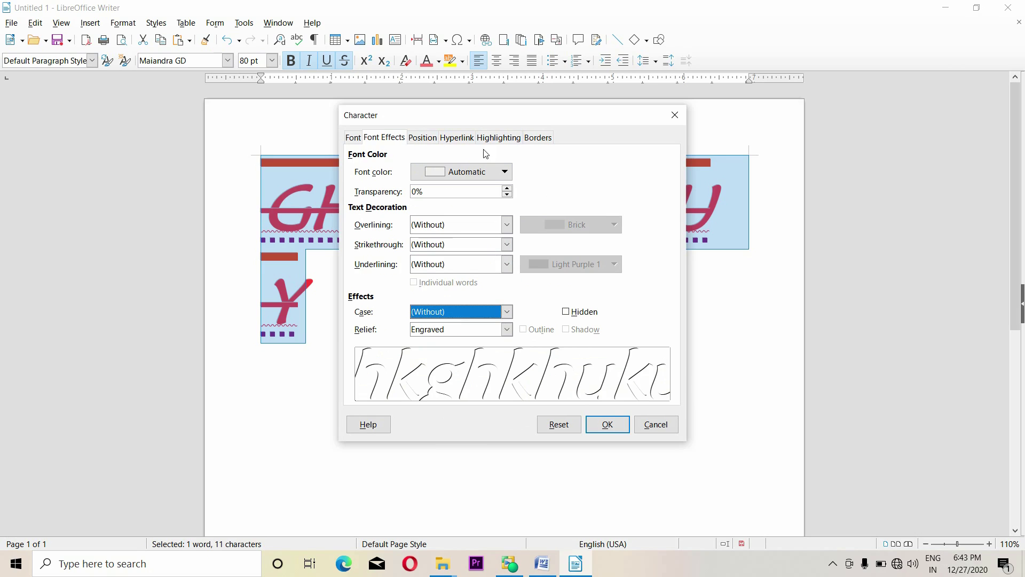
left_click(502, 331)
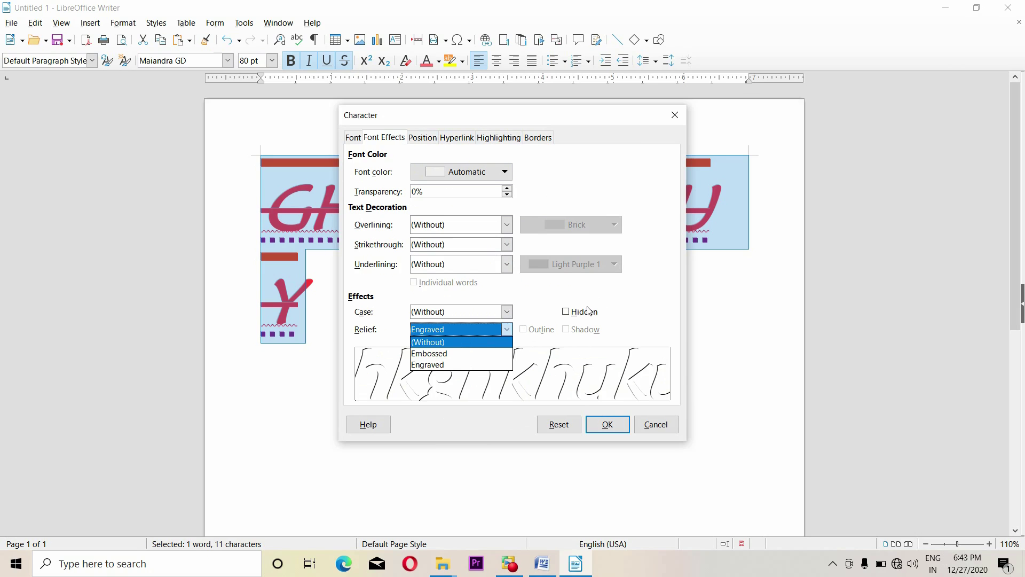
left_click(464, 330)
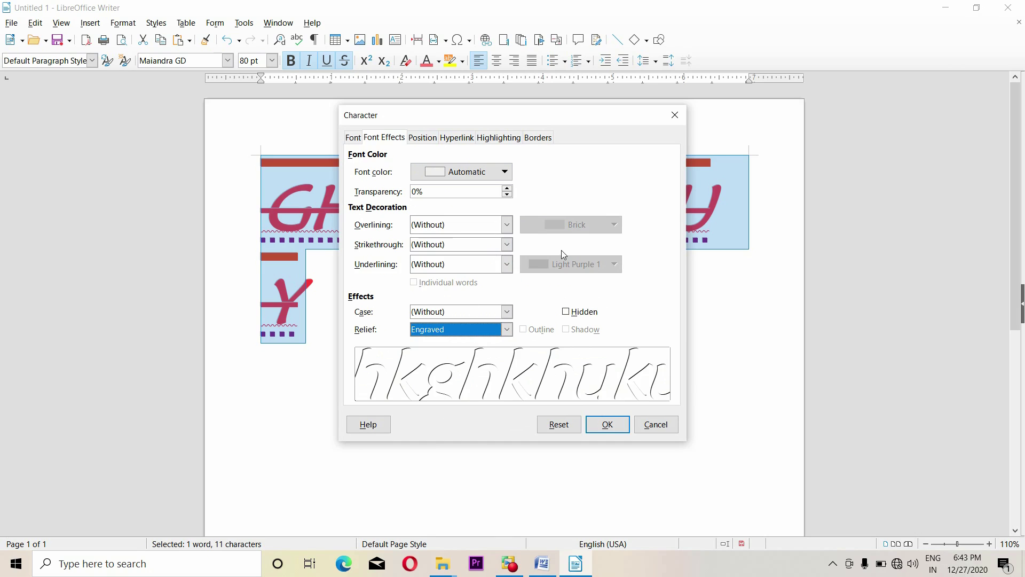
left_click(472, 178)
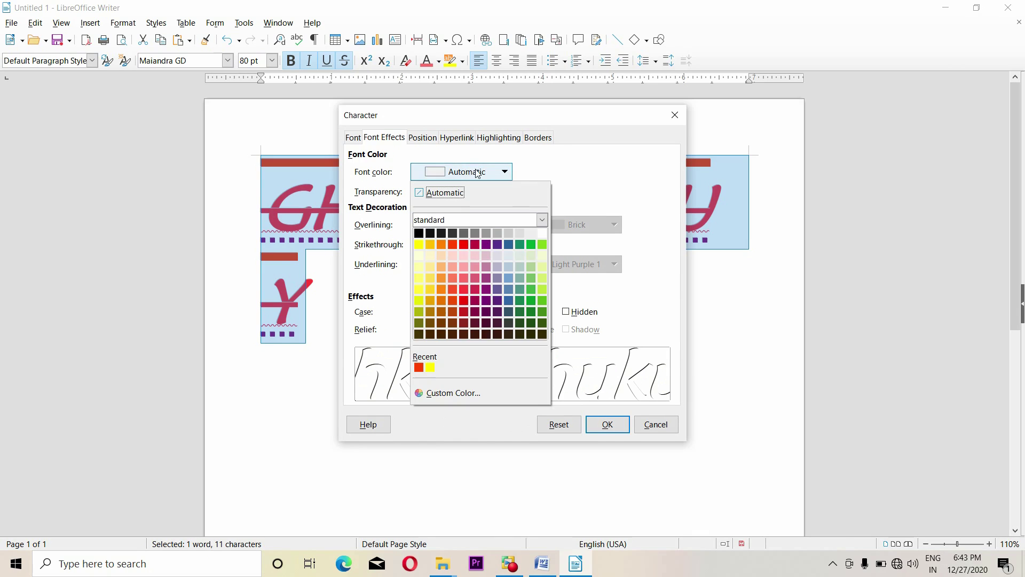
left_click(470, 289)
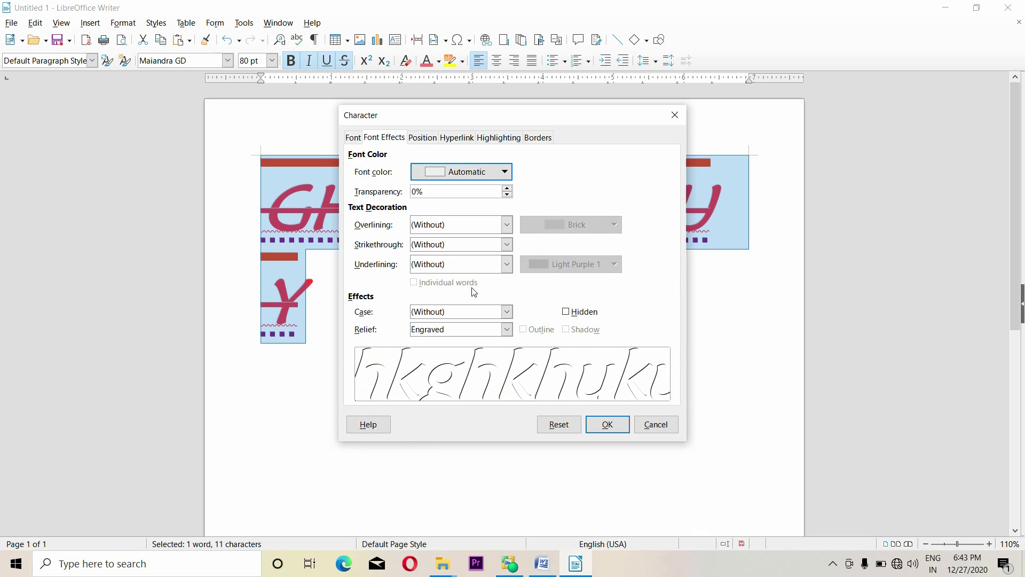
Set the text size to 14 pt on the Font tab
left_click(355, 139)
left_click(614, 197)
scroll(620, 232, "up", 5)
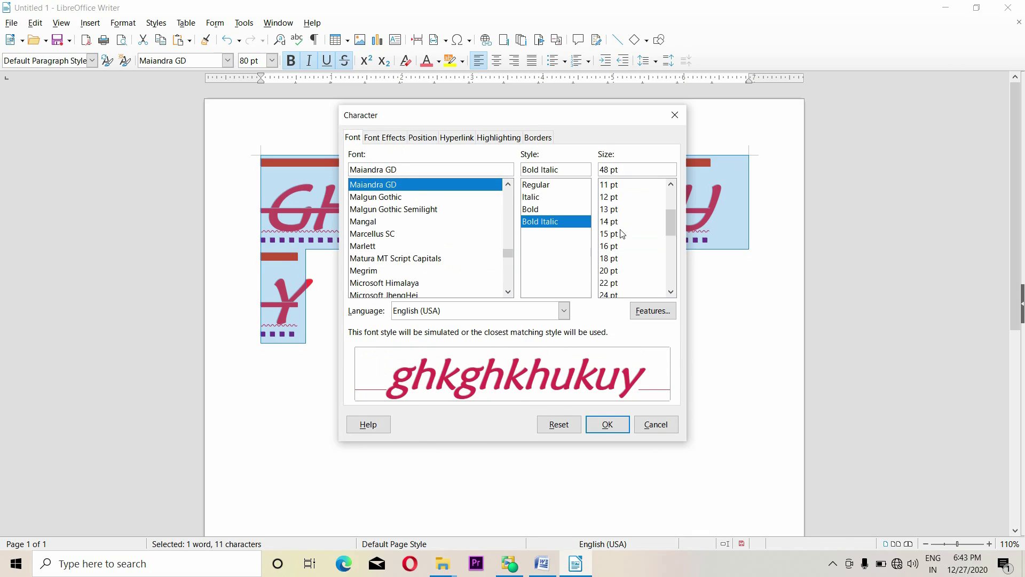
left_click(614, 221)
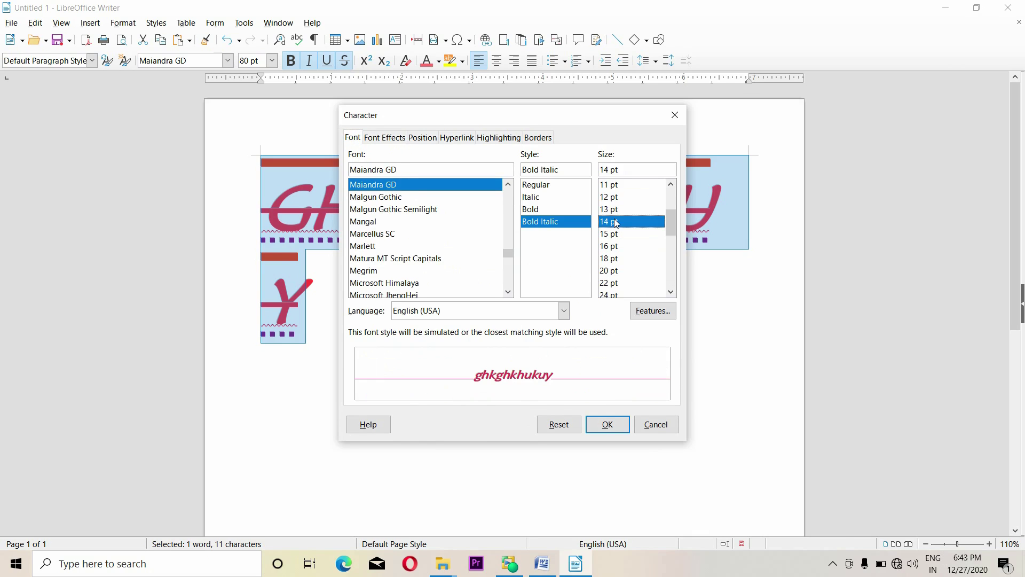
left_click(426, 138)
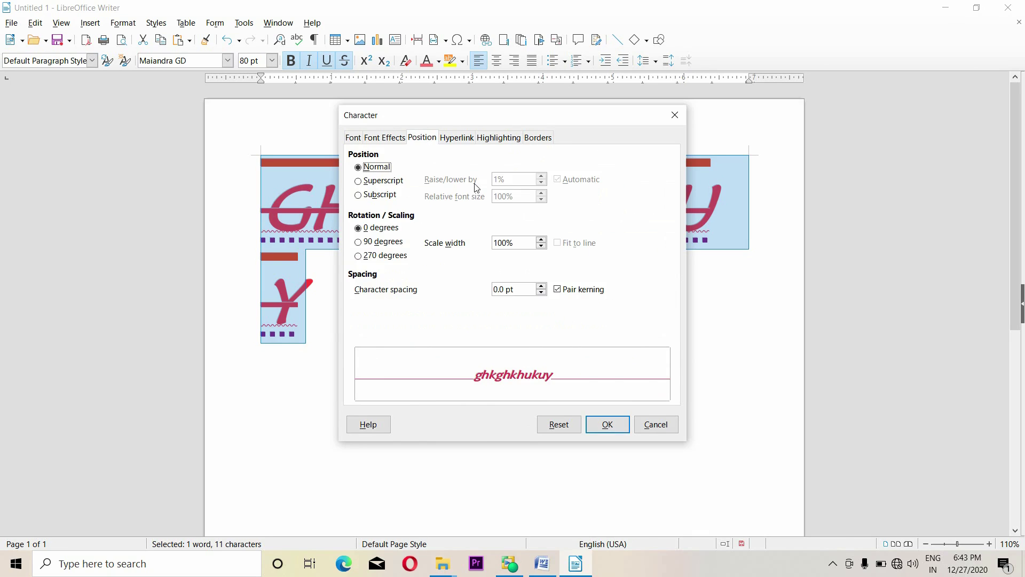
Make the word subscript at 70% relative font size
left_click_drag(504, 124, 586, 126)
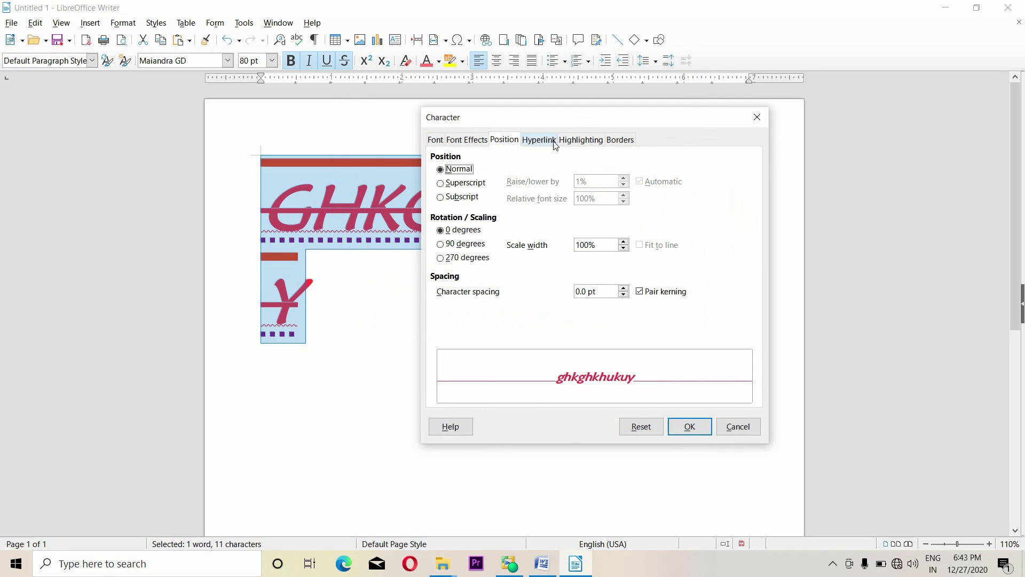
left_click(441, 184)
left_click(448, 171)
left_click(443, 183)
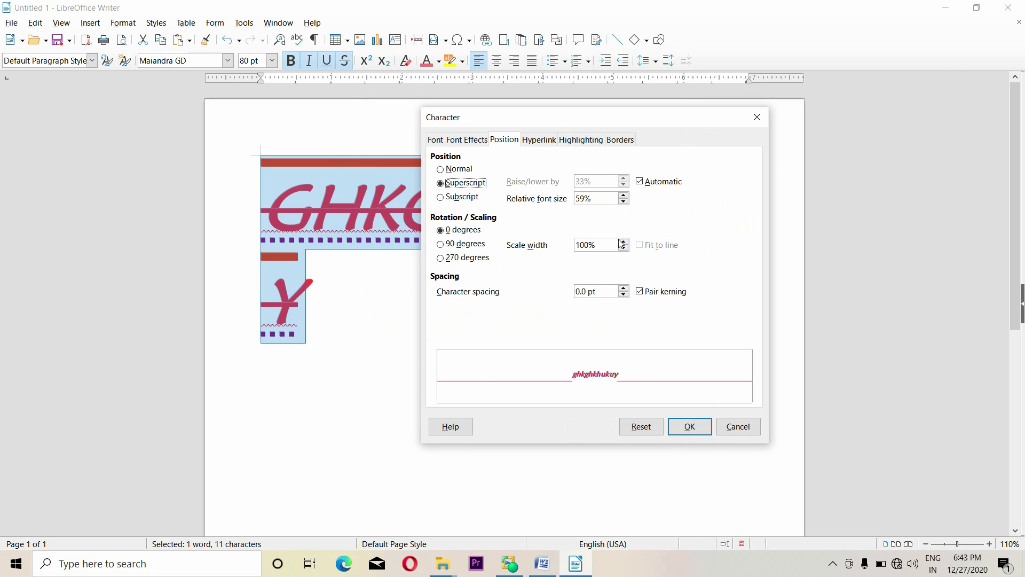
left_click(624, 195)
left_click(624, 195)
left_click(457, 197)
left_click(624, 195)
left_click(624, 195)
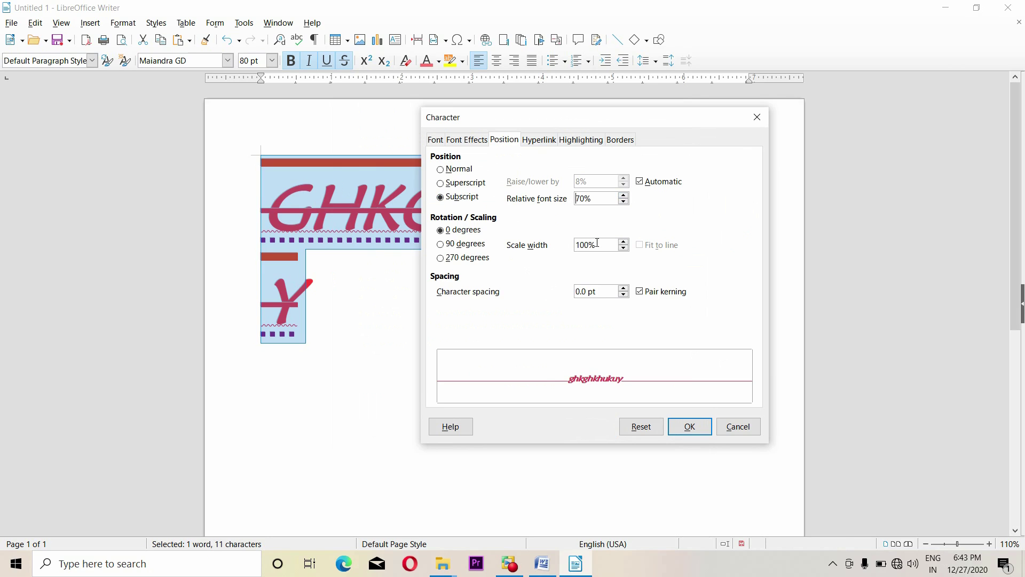
Rotate the word 270° and widen its character scale to 131%
left_click(466, 245)
left_click(623, 242)
left_click(623, 242)
left_click(624, 242)
left_click(624, 242)
left_click(624, 242)
left_click(623, 242)
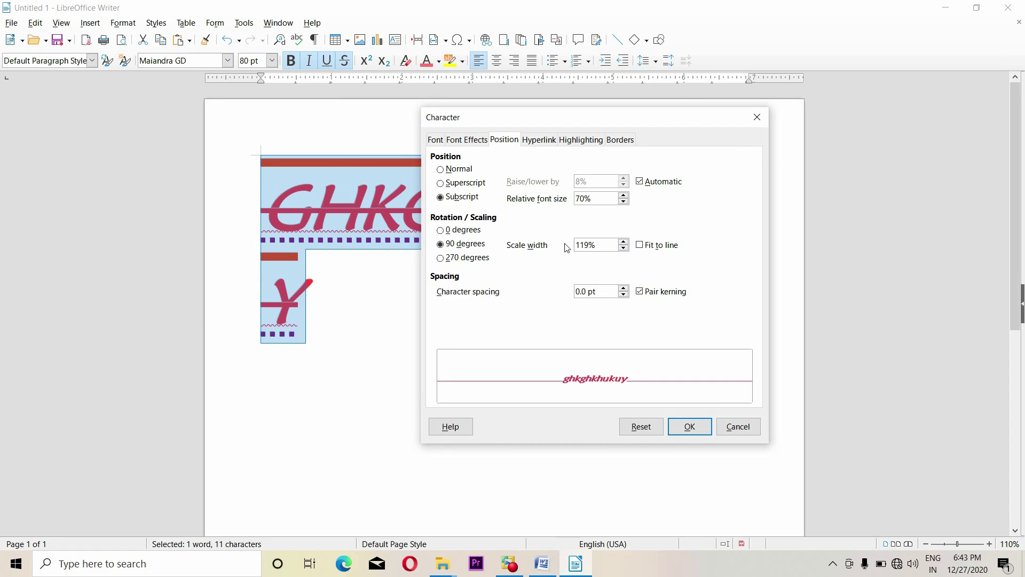
left_click(460, 261)
left_click(623, 242)
left_click(623, 241)
left_click(624, 241)
double_click(624, 242)
left_click(624, 241)
double_click(624, 242)
left_click(623, 242)
double_click(624, 242)
left_click(624, 242)
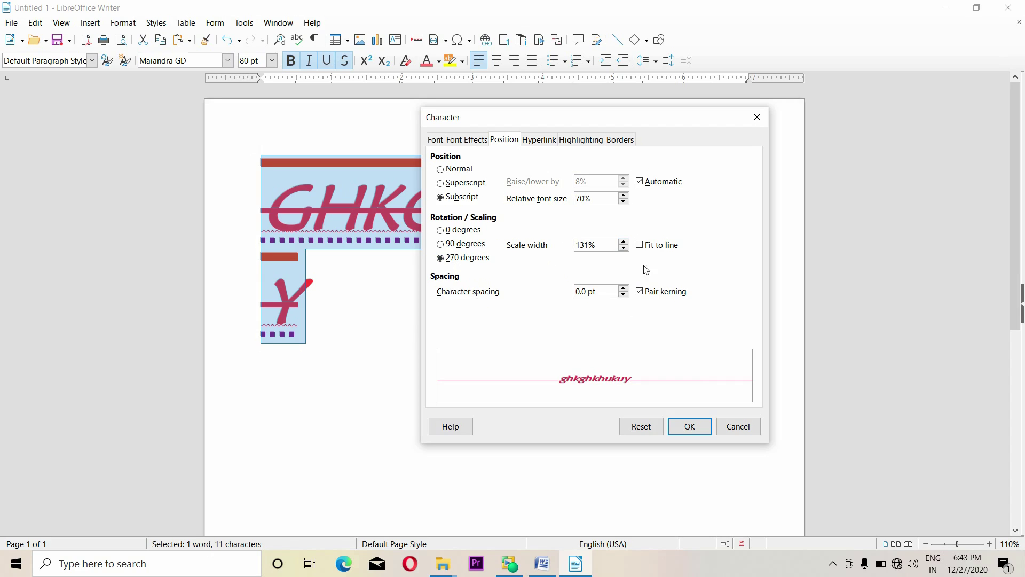
Raise the character spacing to 2.3 pt and apply the changes
double_click(623, 288)
left_click(624, 289)
double_click(624, 289)
double_click(624, 289)
left_click(624, 289)
double_click(624, 288)
double_click(623, 290)
left_click(624, 290)
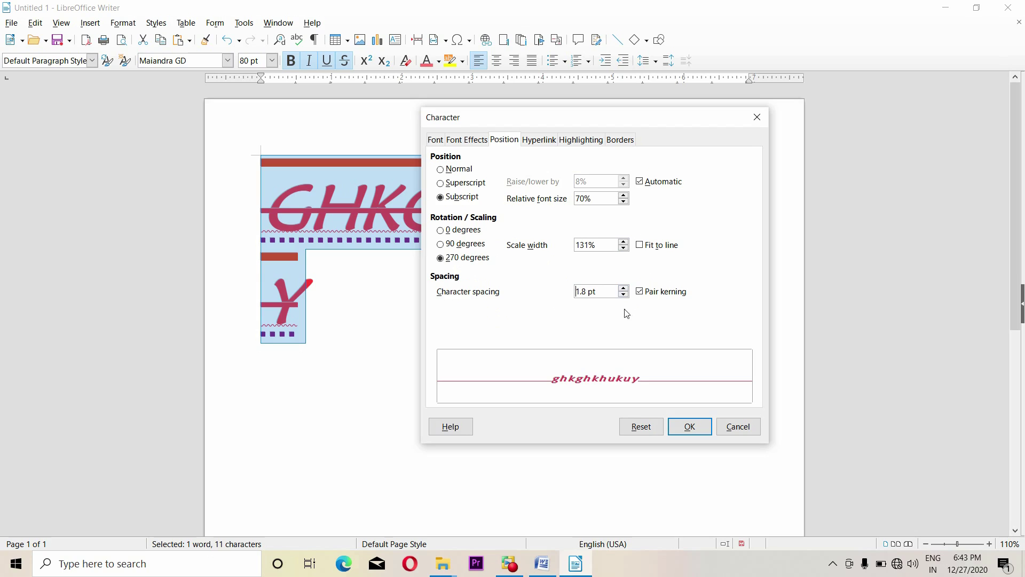
double_click(624, 288)
double_click(624, 288)
left_click(624, 289)
left_click(694, 430)
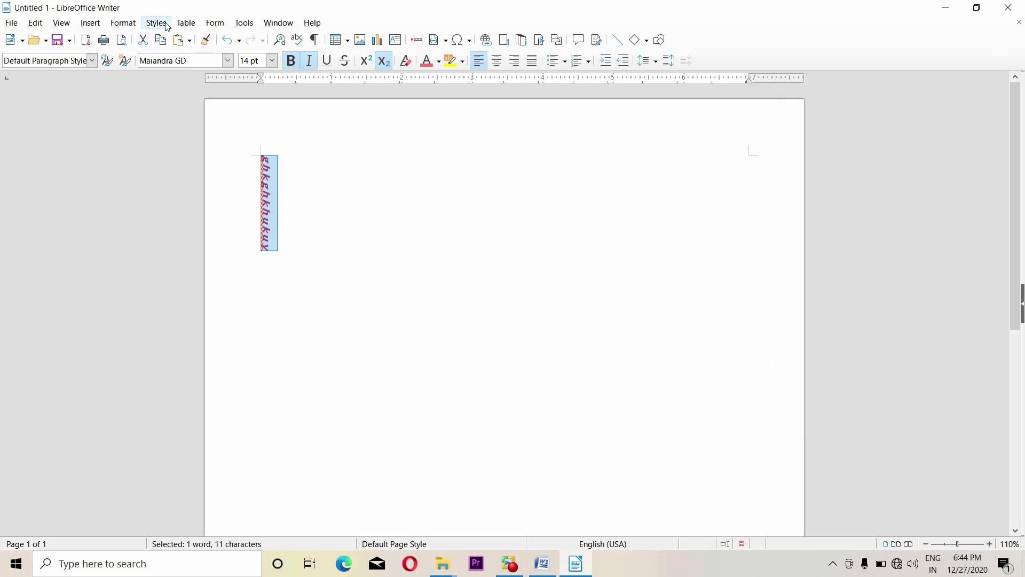
Return the word to 0° rotation with 0 pt character spacing
left_click(116, 23)
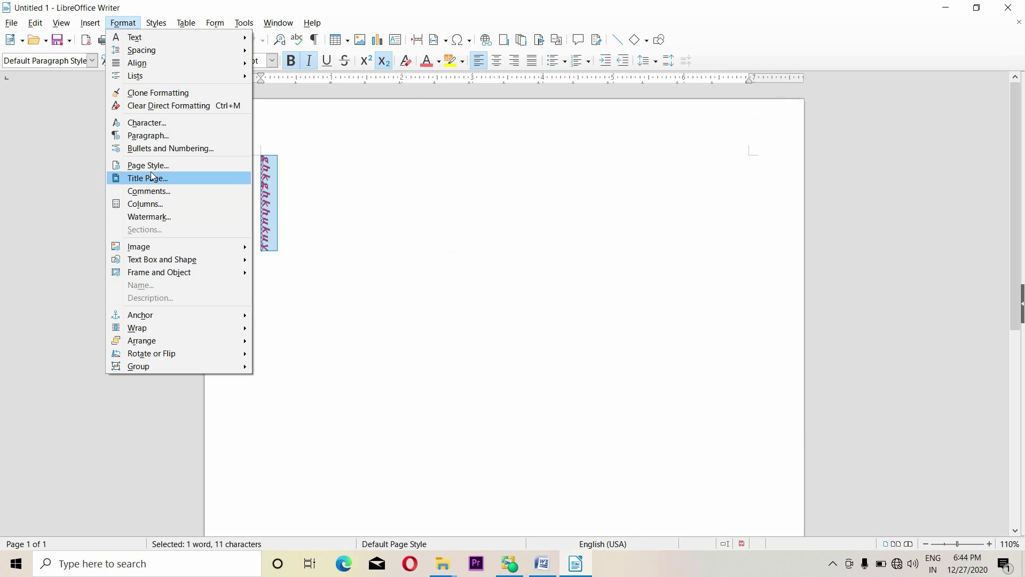
left_click(150, 123)
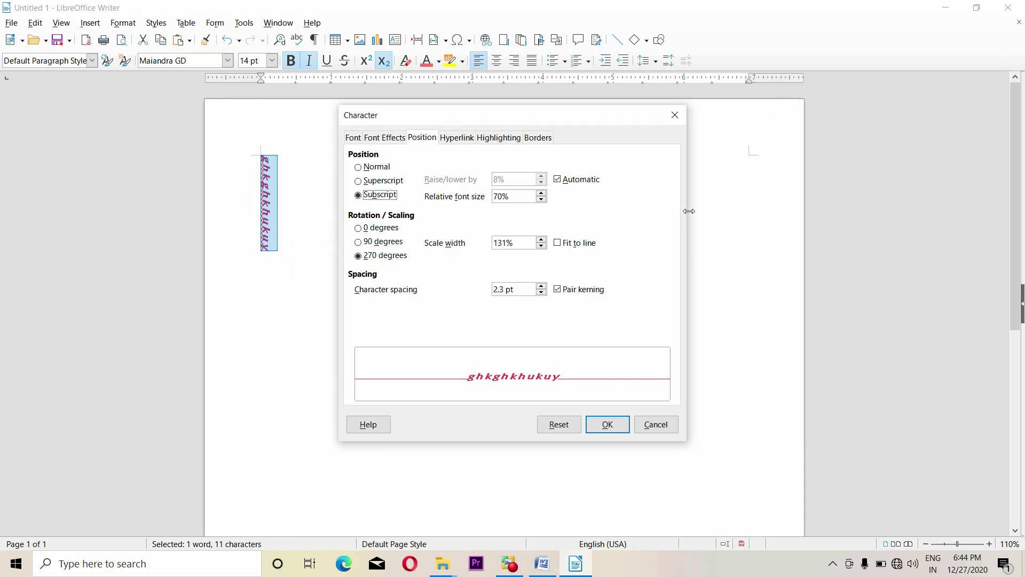
left_click_drag(556, 124, 636, 134)
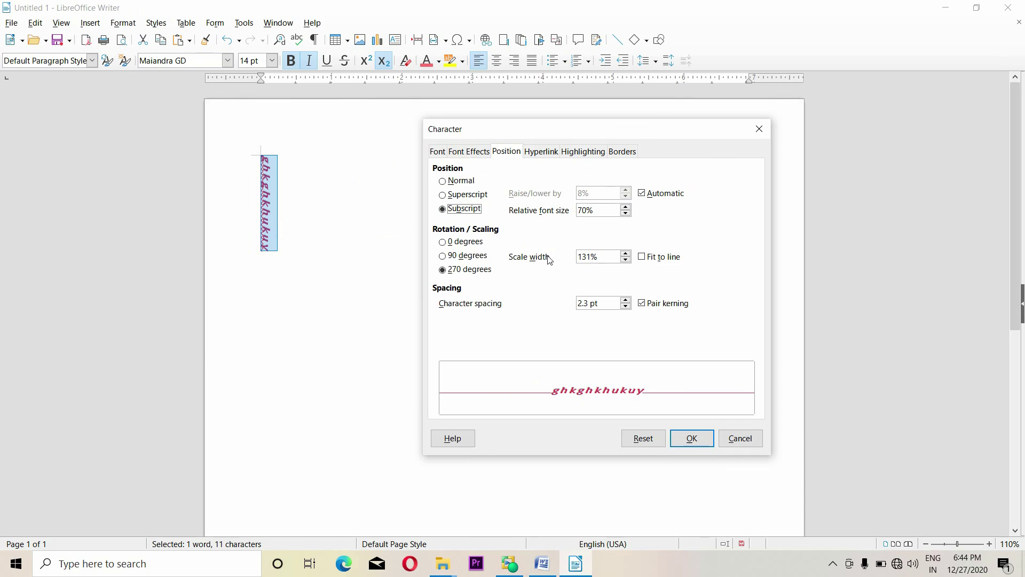
left_click(447, 244)
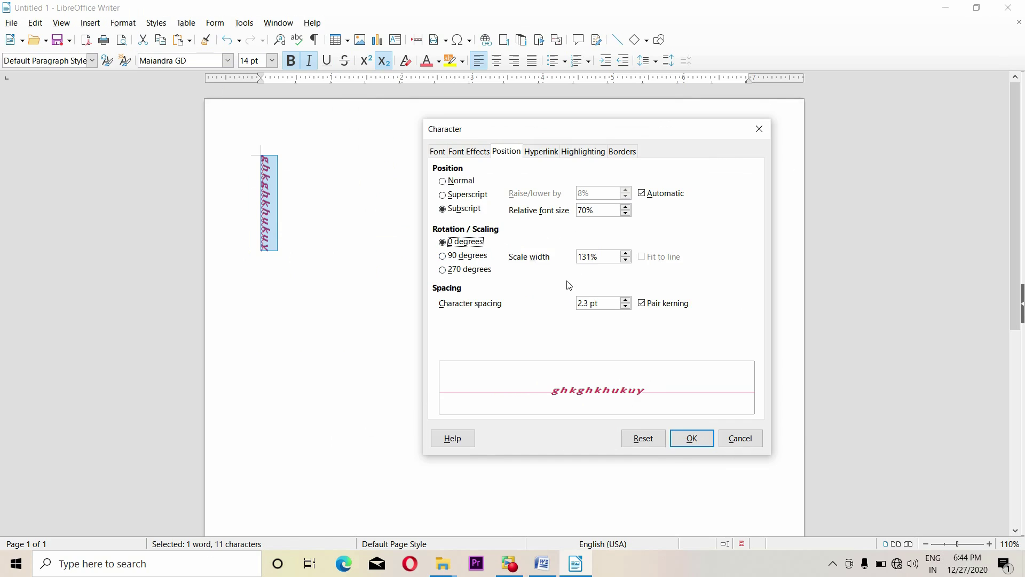
left_click_drag(619, 303, 553, 303)
key("Return")
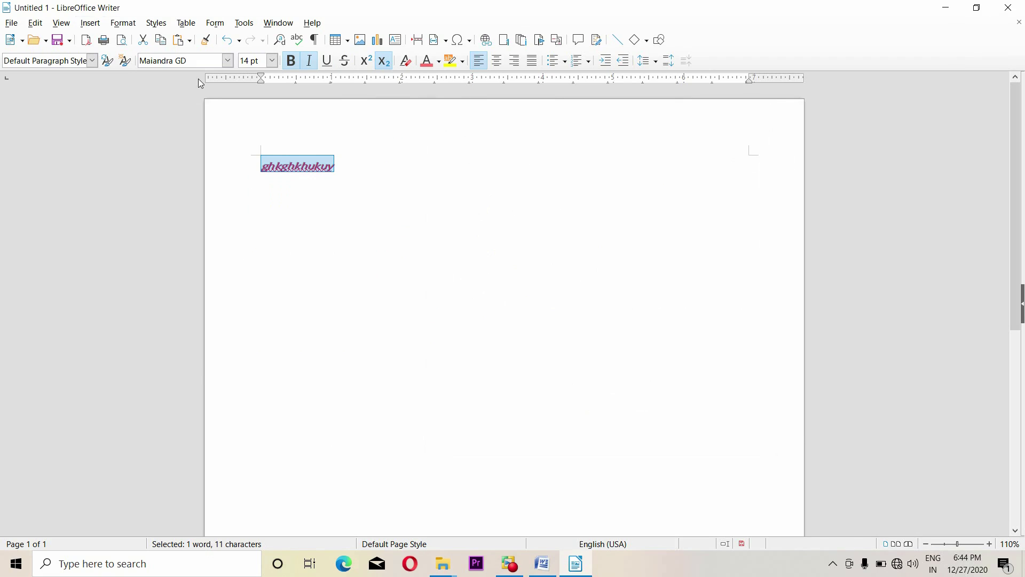
Reopen the Character dialog and set the position to Normal
left_click(122, 23)
key("Escape")
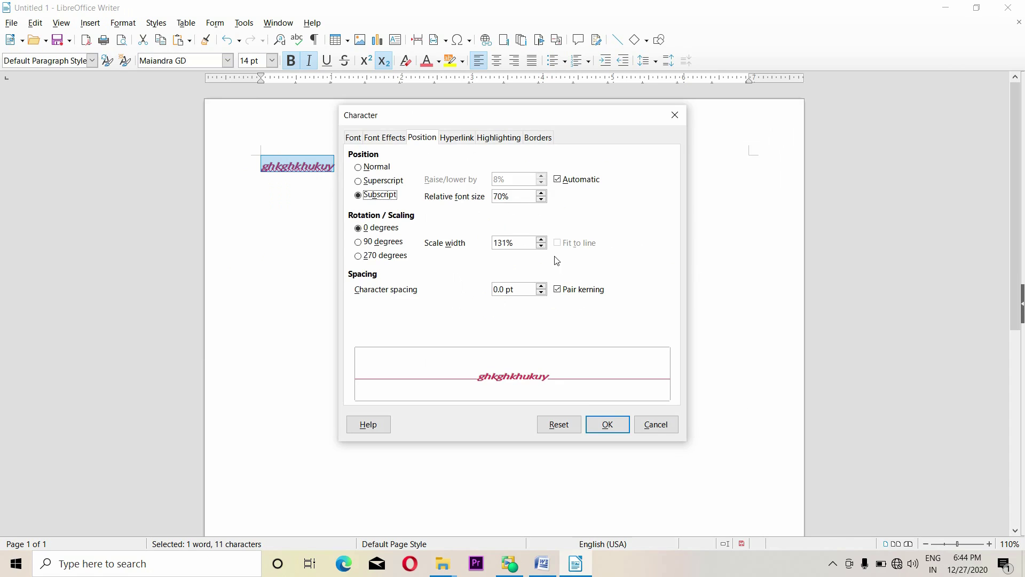
left_click(368, 167)
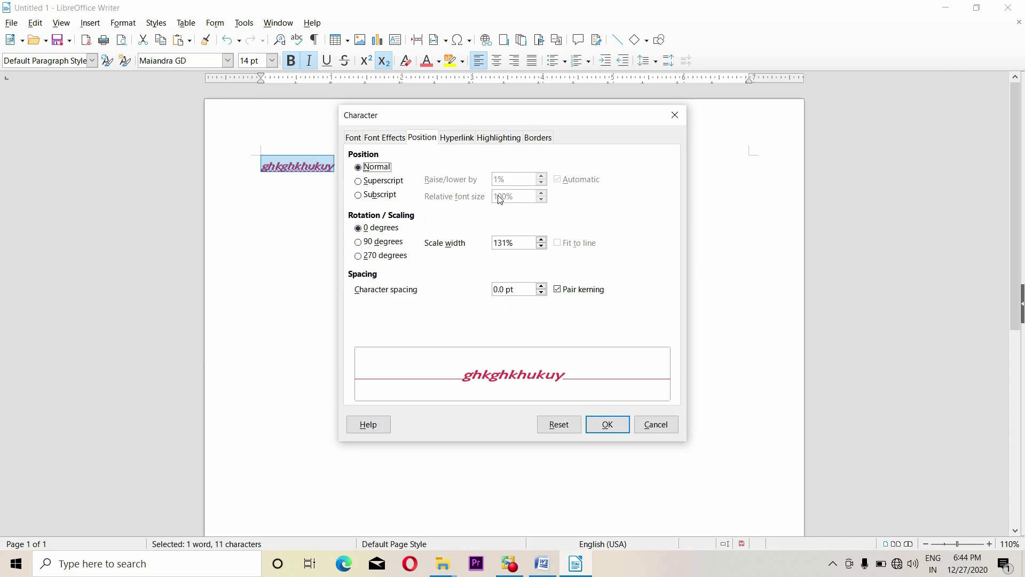
left_click_drag(540, 127, 612, 134)
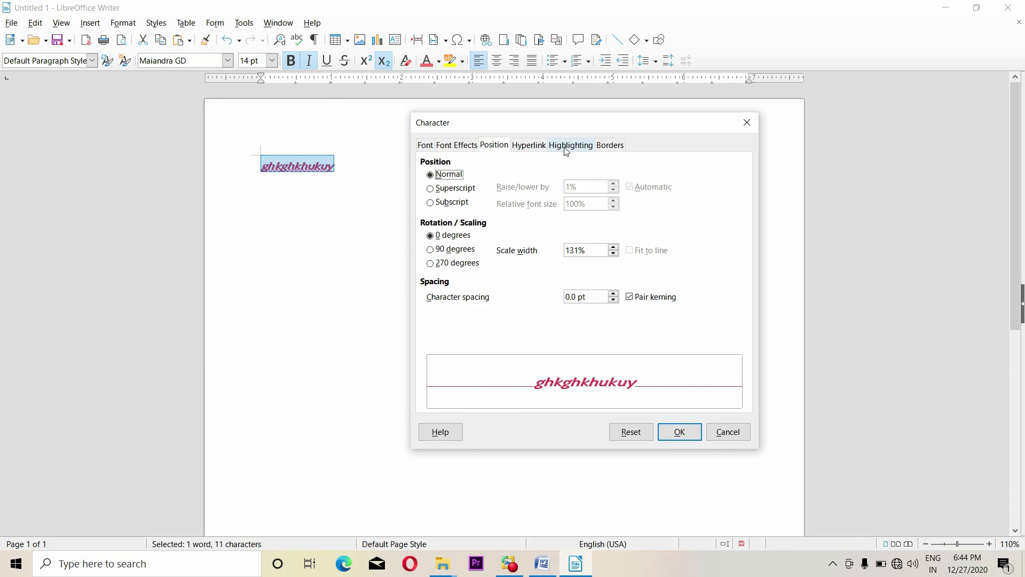
left_click(546, 147)
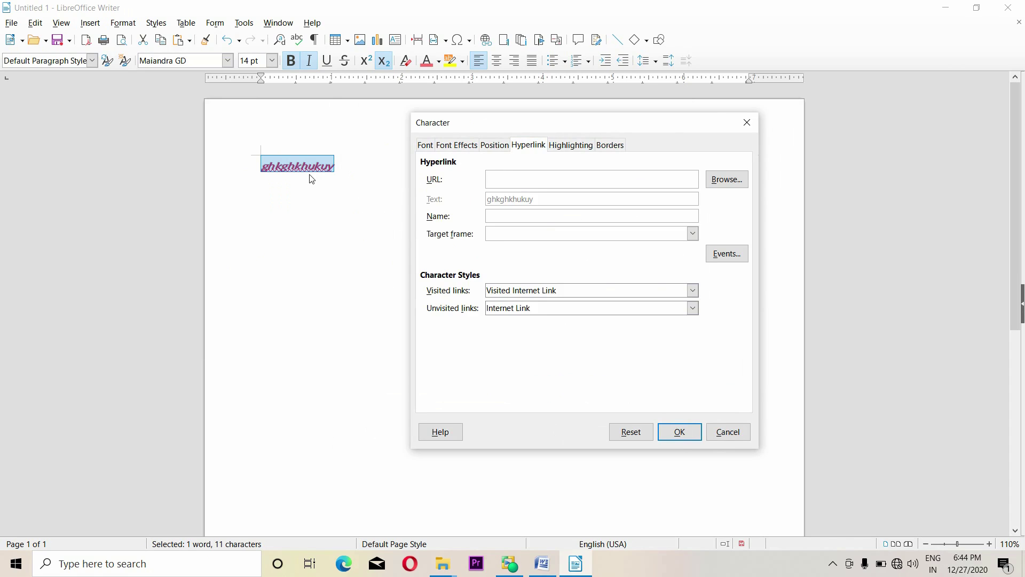
Set the hyperlink target to Pictures/tt.PNG and name the link gg
left_click(579, 186)
left_click(732, 181)
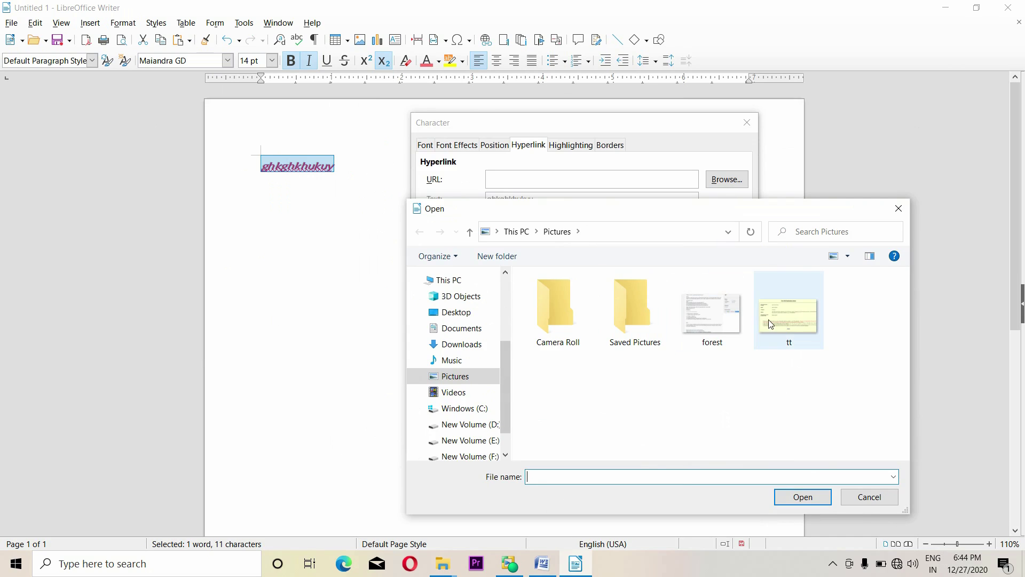
left_click(781, 320)
left_click(803, 497)
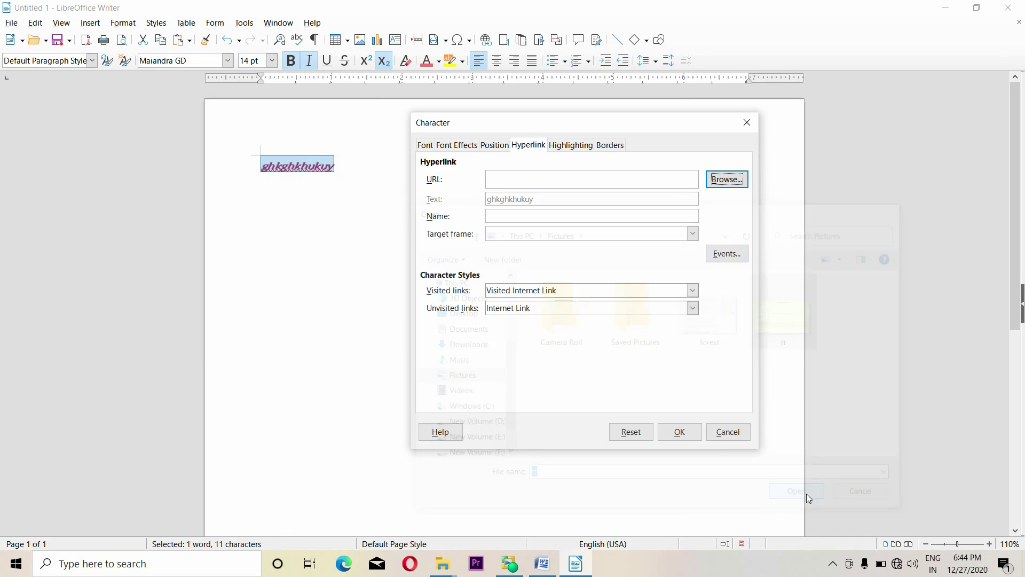
left_click(499, 219)
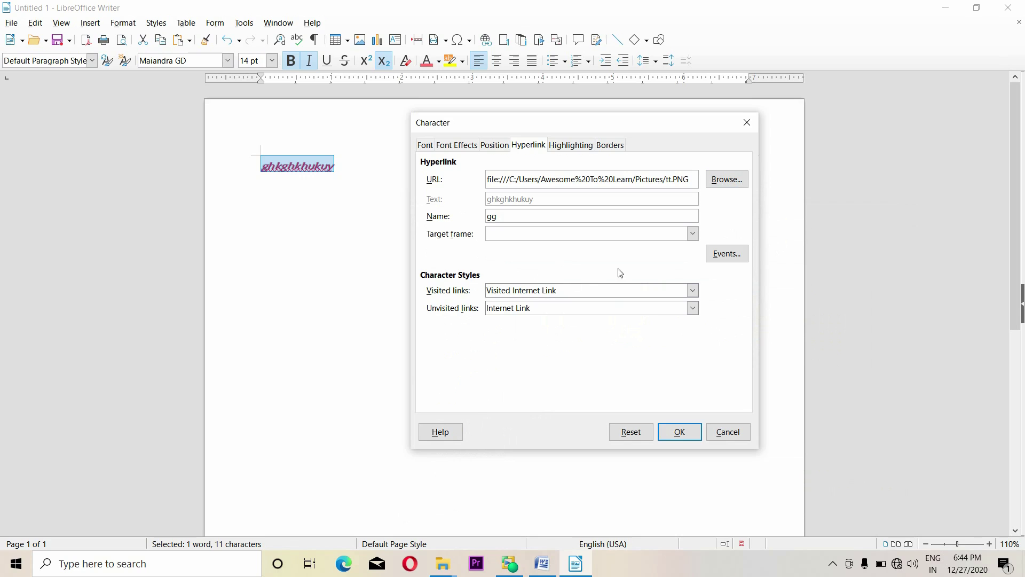
Use the Internet Link style for visited and unvisited links and apply the hyperlink
left_click(693, 291)
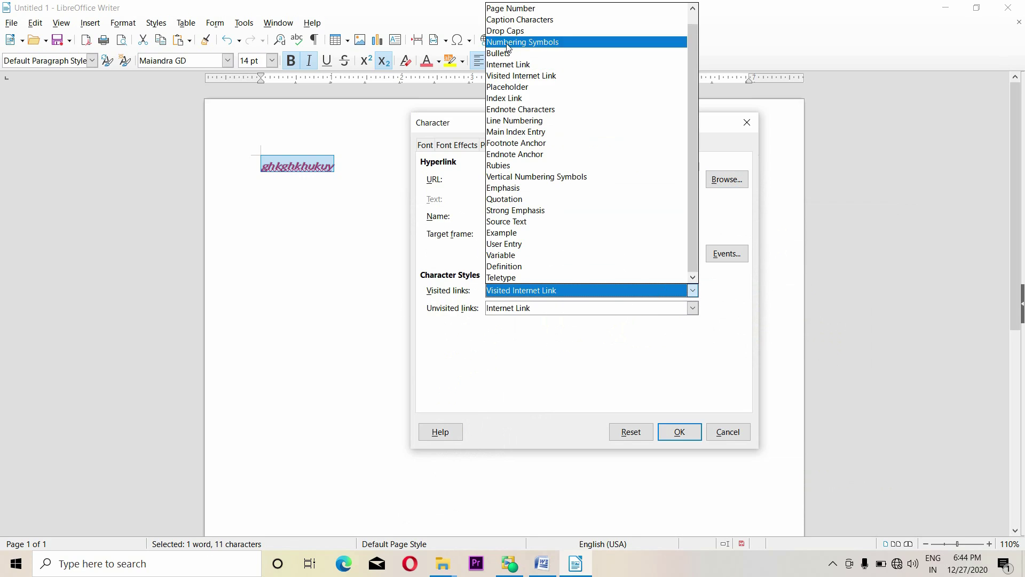
left_click(506, 64)
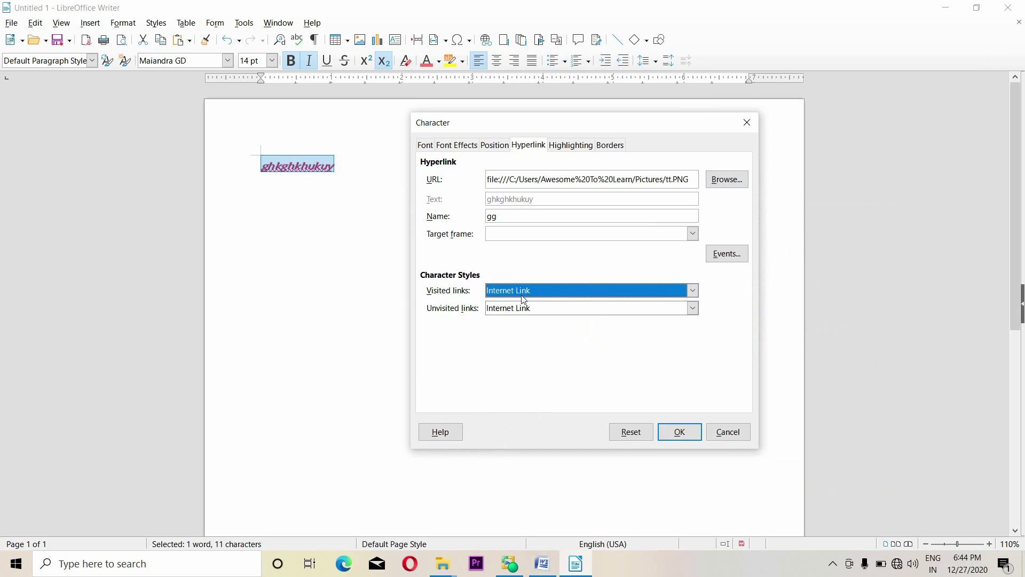
left_click(692, 309)
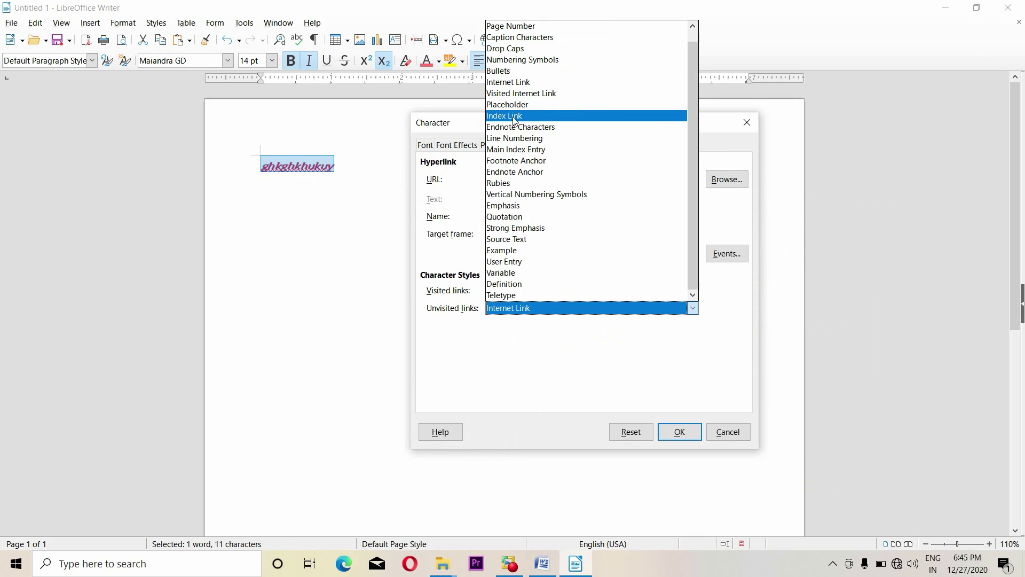
left_click(515, 83)
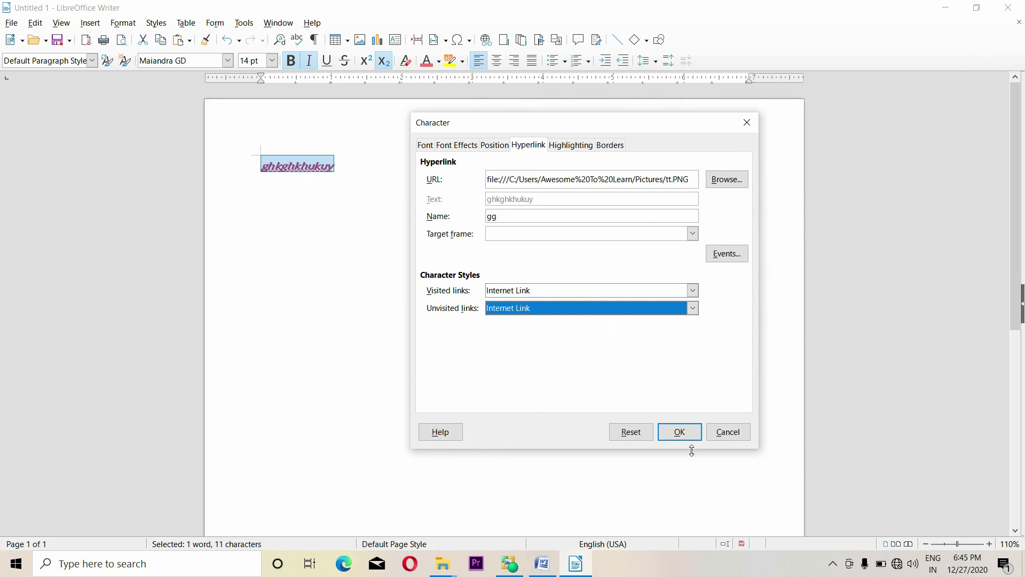
left_click(687, 432)
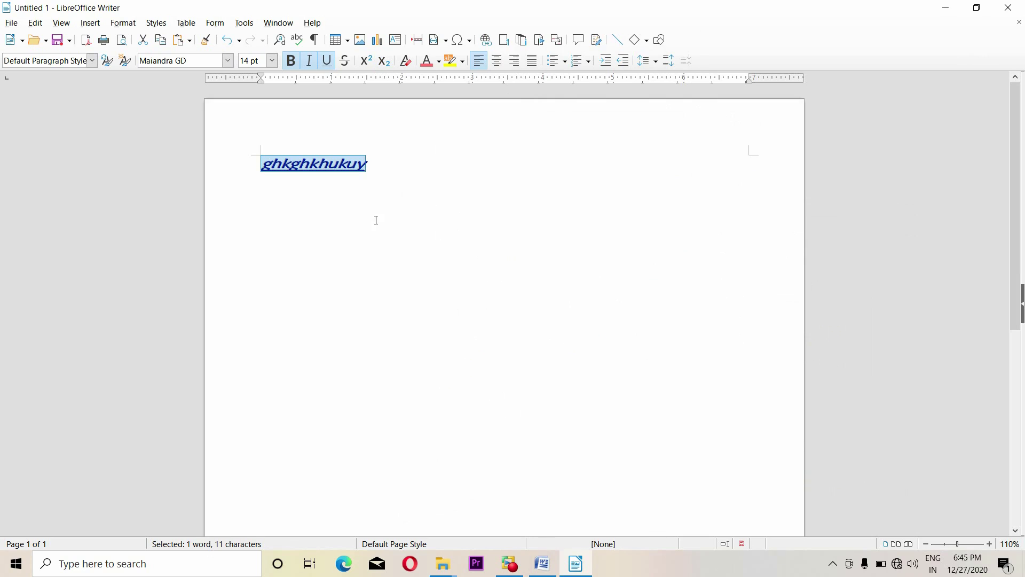
Test the link by opening tt.PNG, then close the picture viewer
left_click(322, 170)
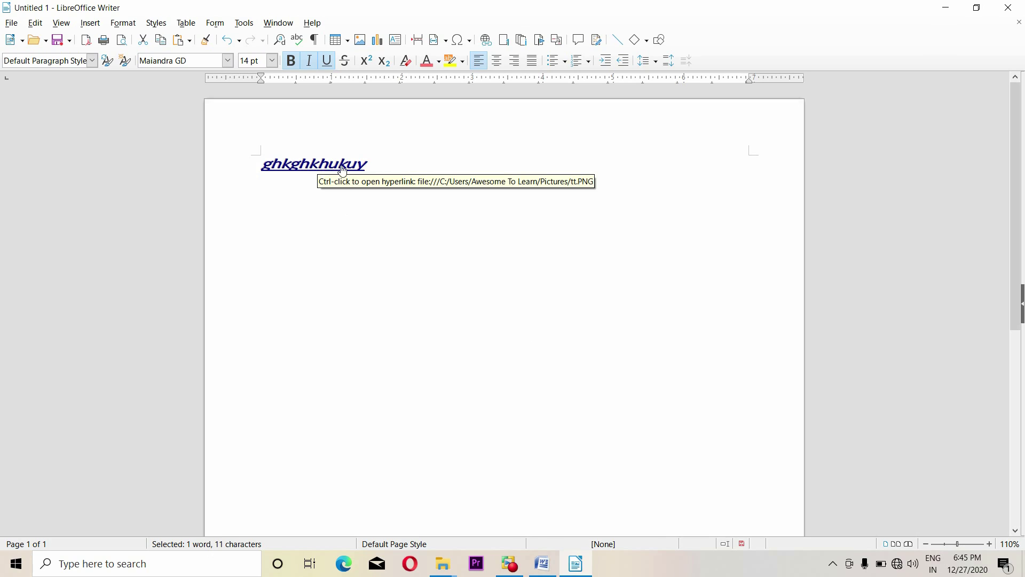
left_click(343, 168, "ctrl")
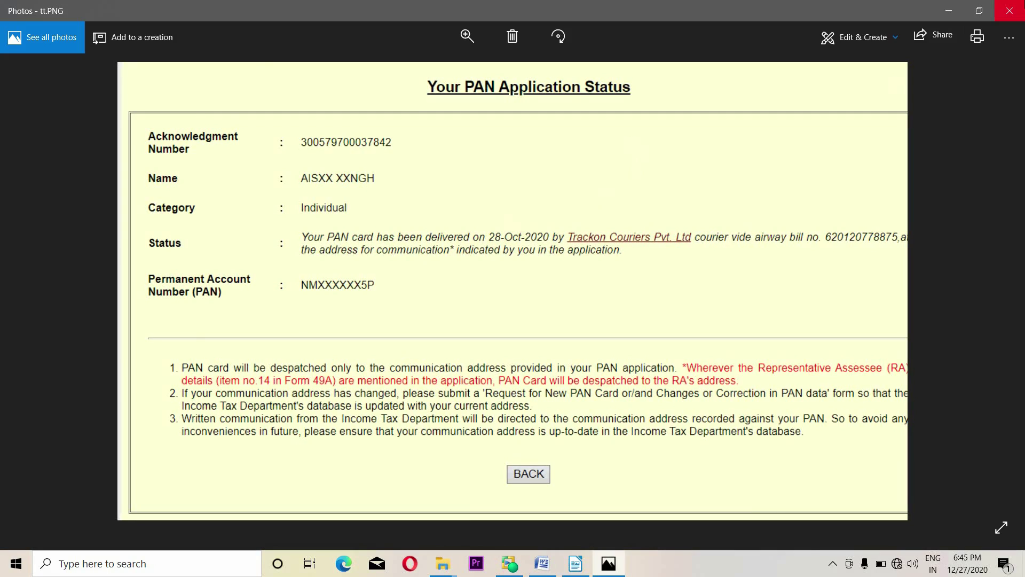
left_click(1009, 9)
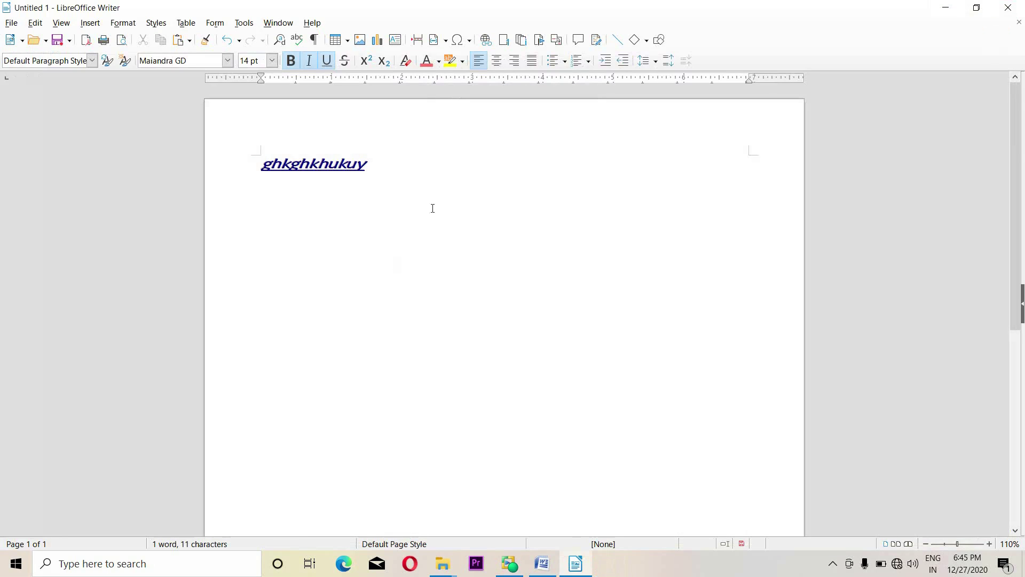
Undo the hyperlink and highlight ghkghkhukuy in Light Indigo 1 via the Character dialog
key("ctrl+z")
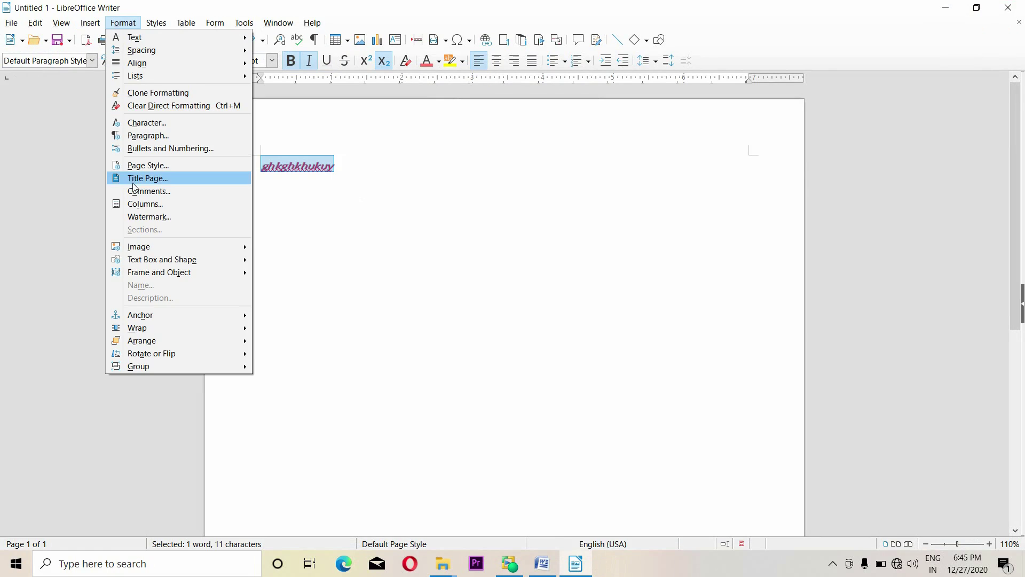
left_click(145, 124)
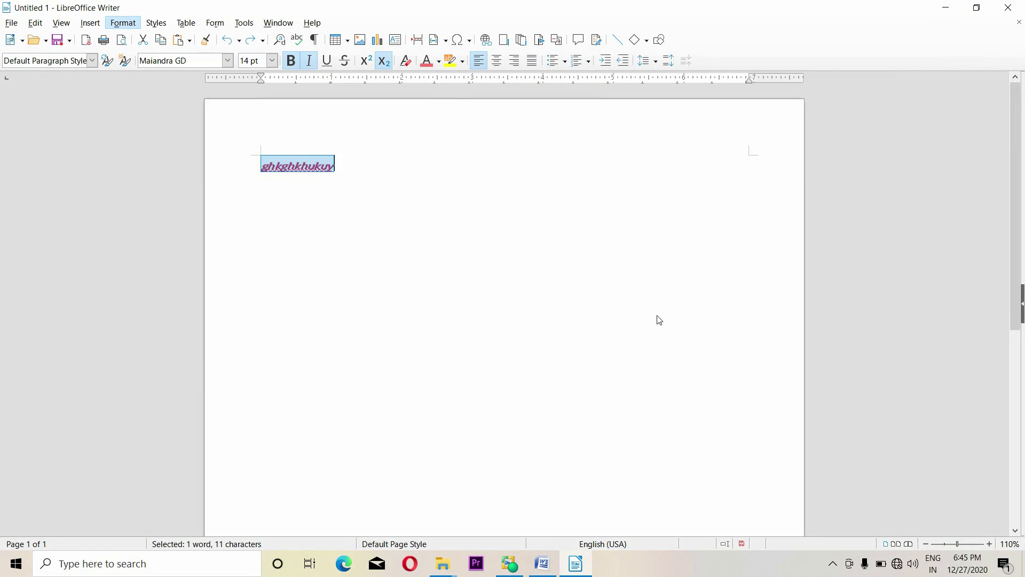
left_click(499, 138)
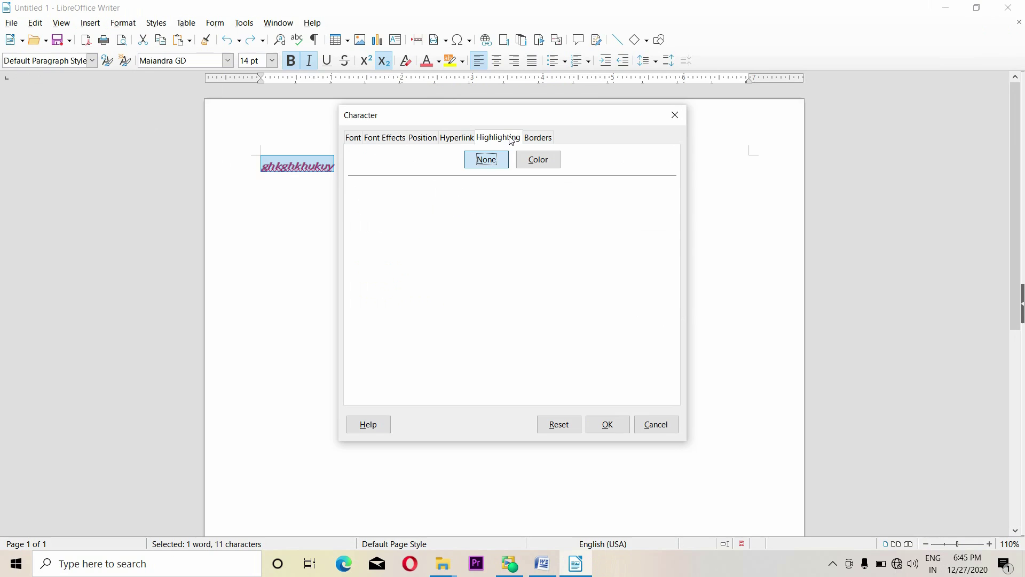
left_click_drag(579, 130, 698, 147)
left_click(671, 182)
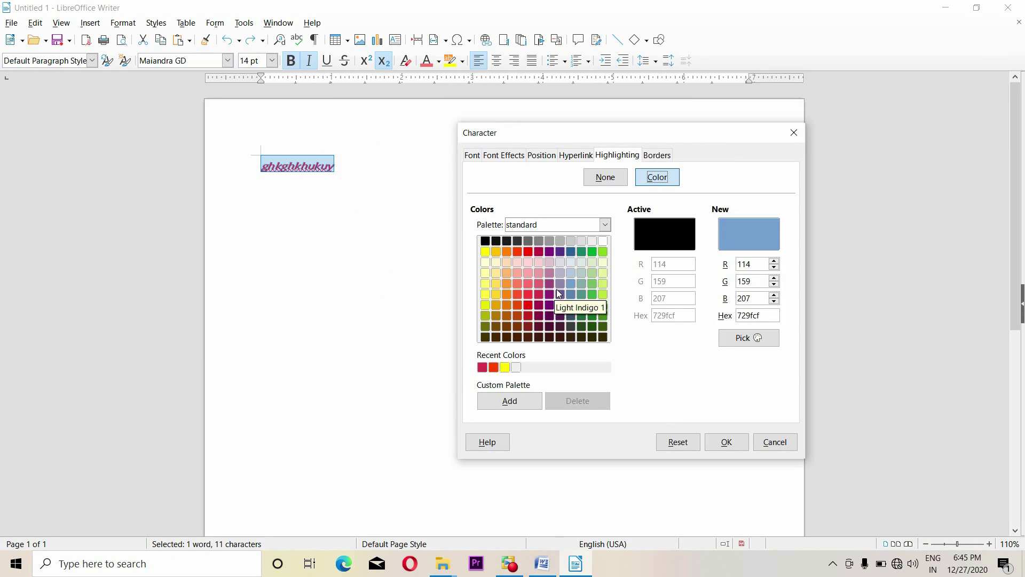
left_click(559, 294)
left_click(727, 442)
left_click(342, 214)
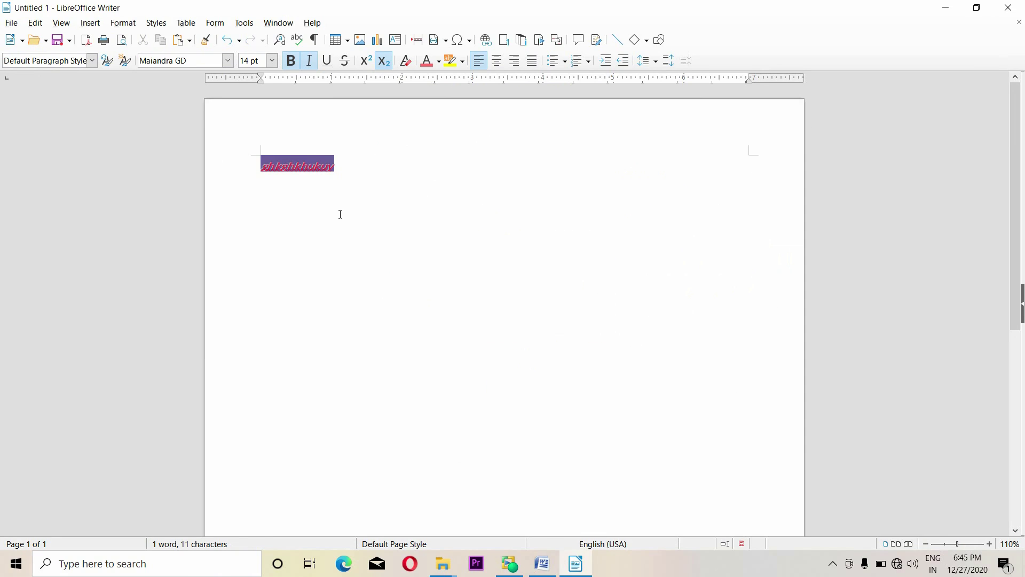
double_click(343, 169)
Give the word a box border with 0.28" padding on all sides
left_click(122, 23)
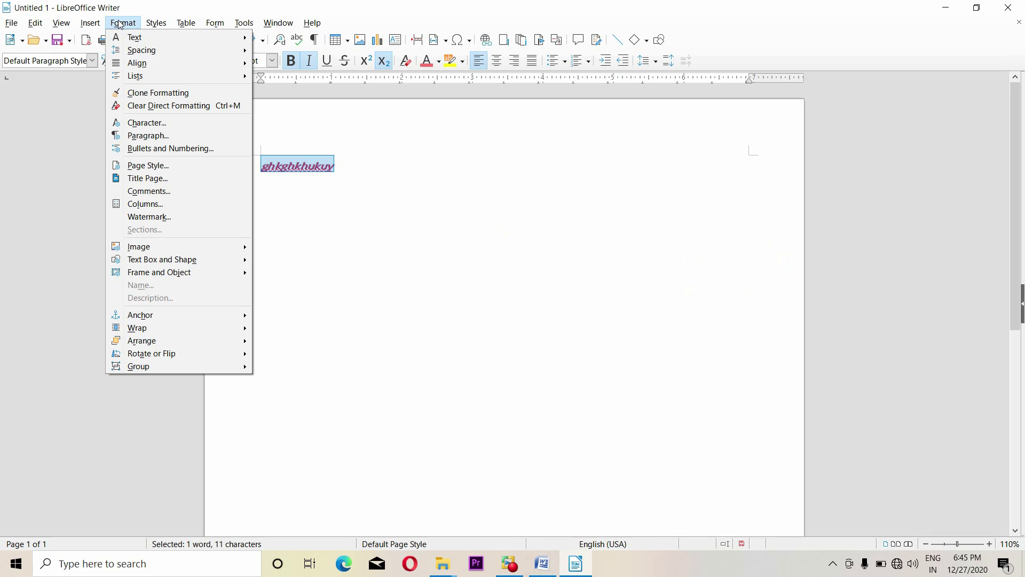
left_click(159, 123)
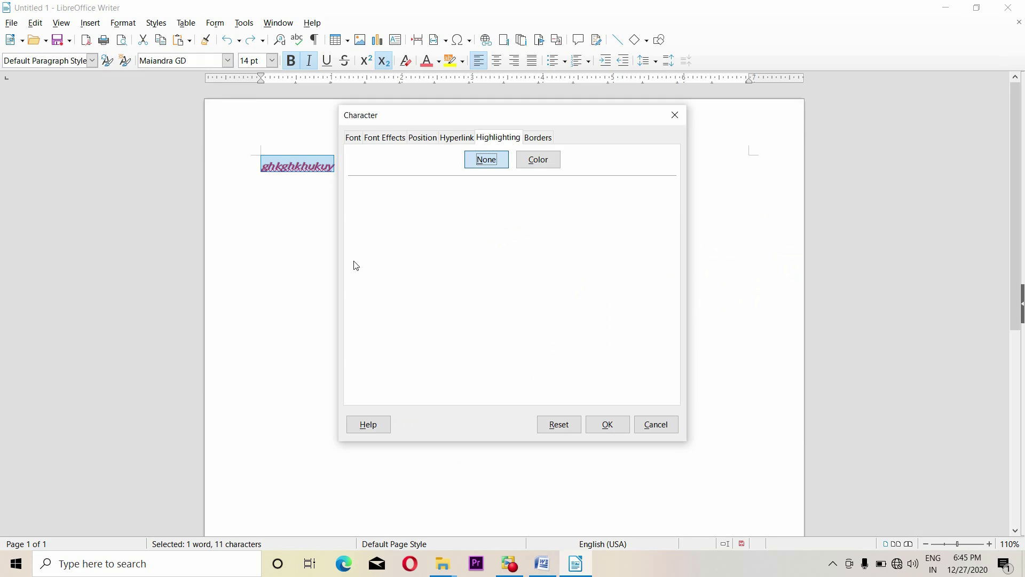
left_click(538, 138)
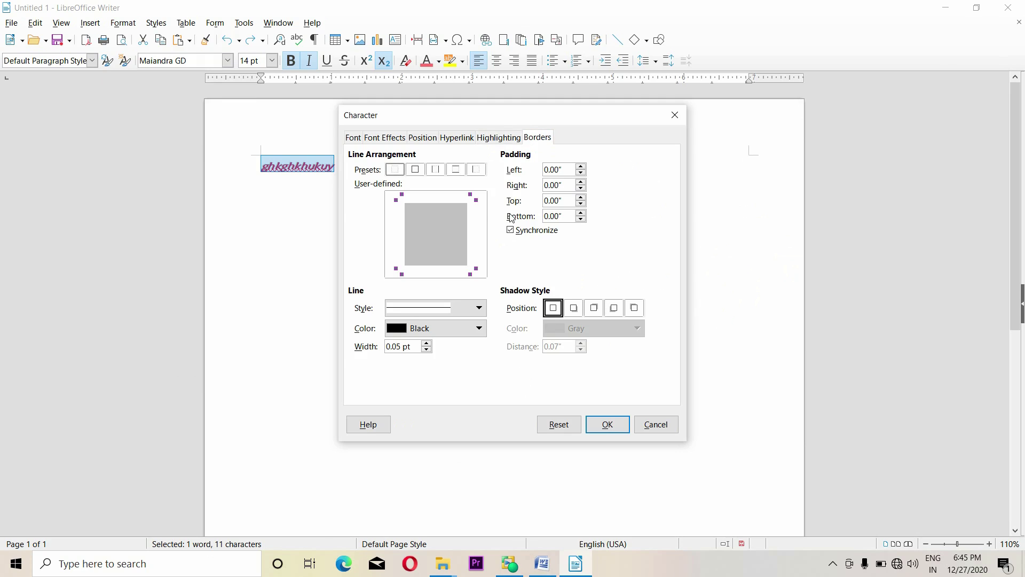
left_click(415, 170)
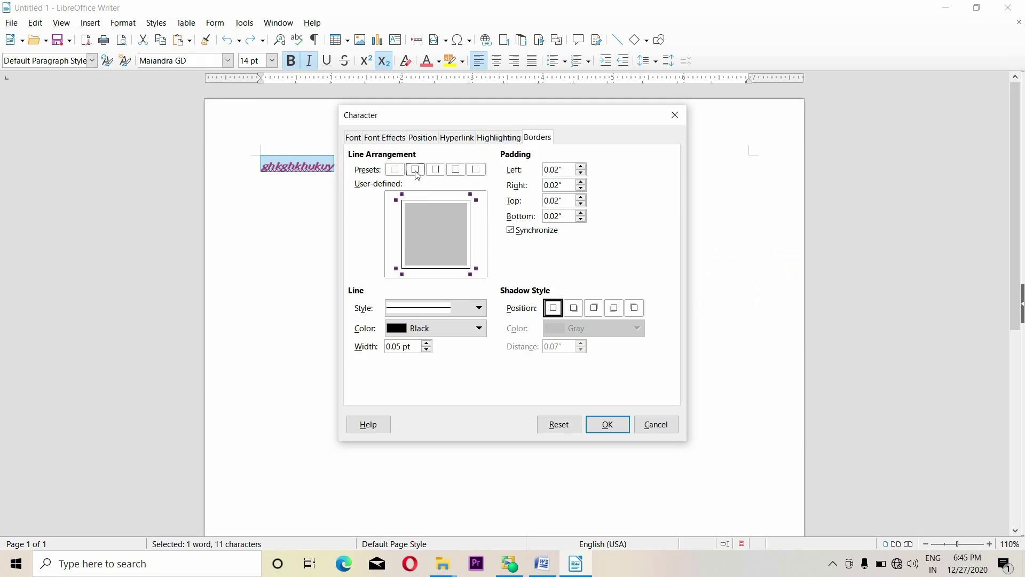
left_click(581, 166)
left_click(581, 166)
left_click(581, 167)
left_click(581, 167)
left_click(581, 167)
Make the border a double Light Red 1 line at 1.50 pt
left_click(479, 309)
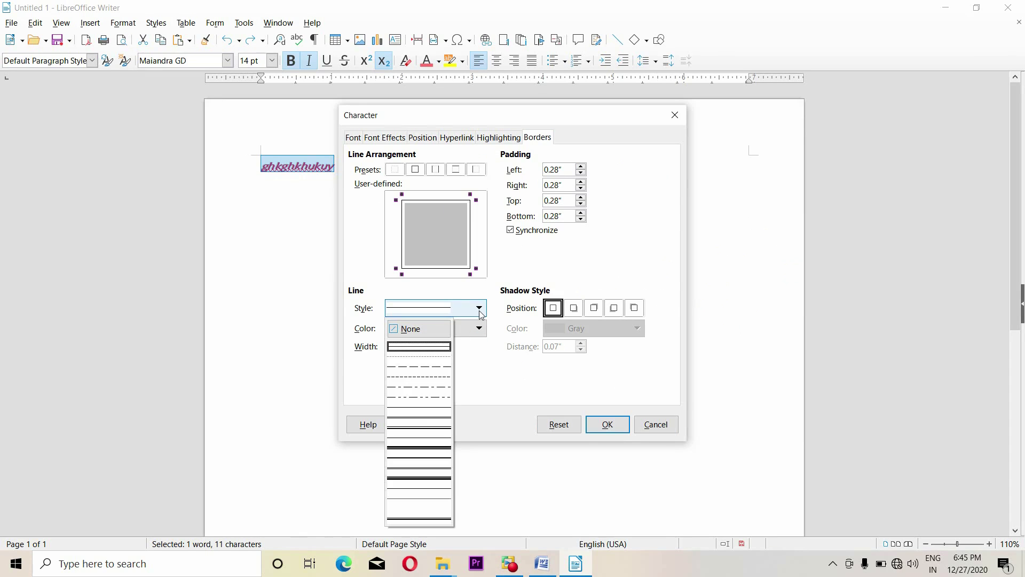
left_click(419, 449)
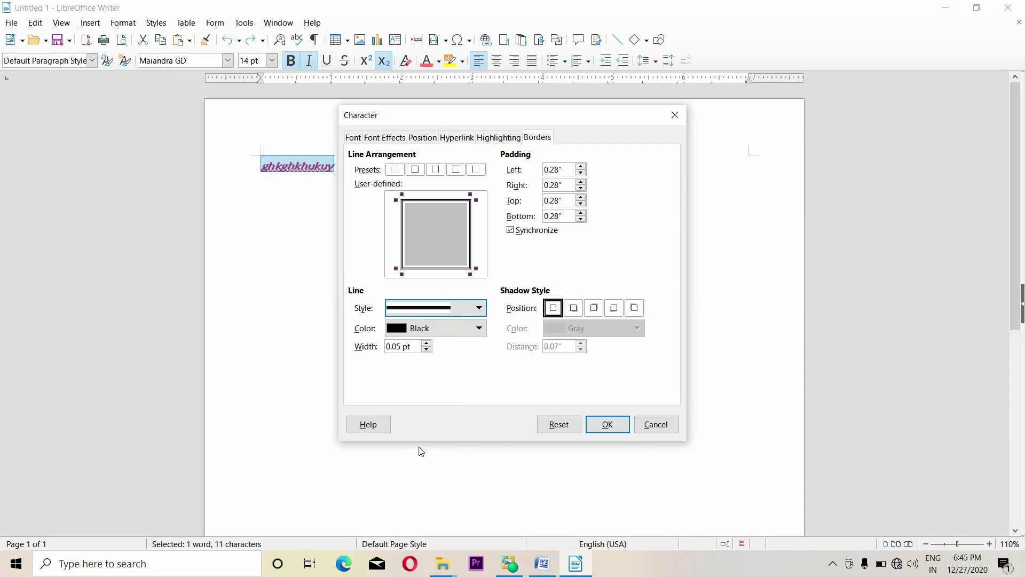
left_click(461, 327)
left_click(437, 412)
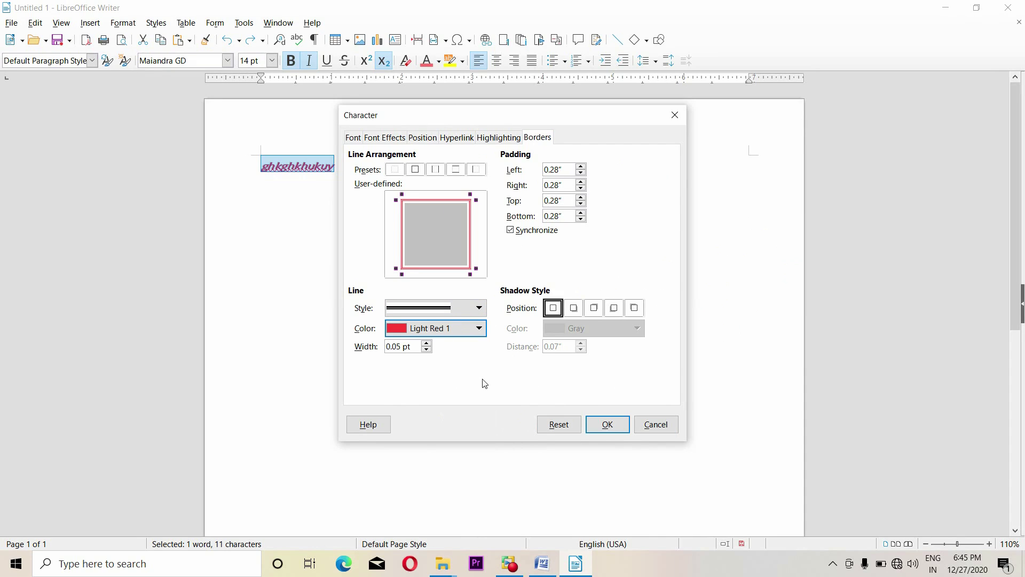
left_click(427, 344)
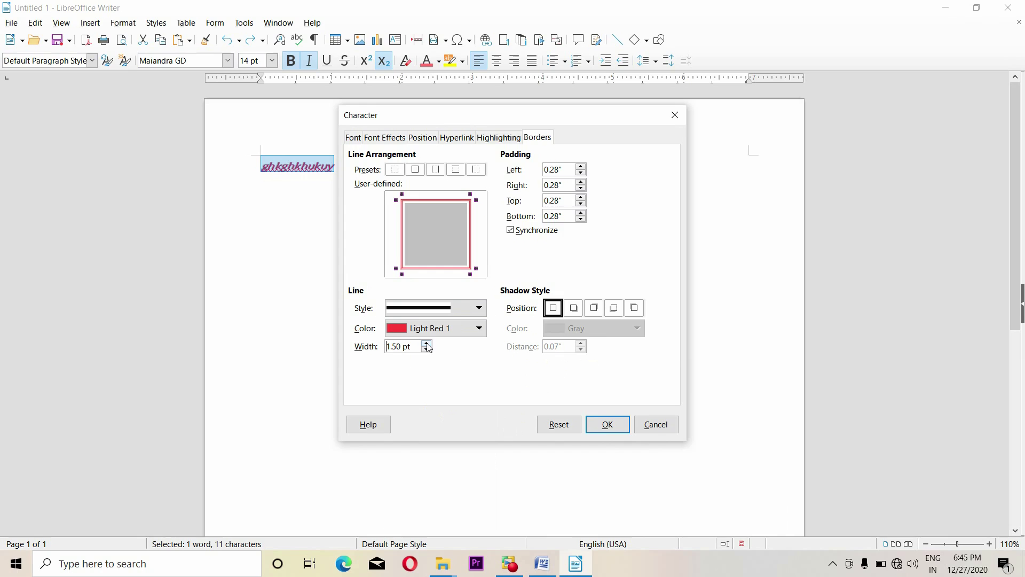
Add a bottom-right Light Blue 3 shadow at 0.26" distance and apply the border
left_click(575, 309)
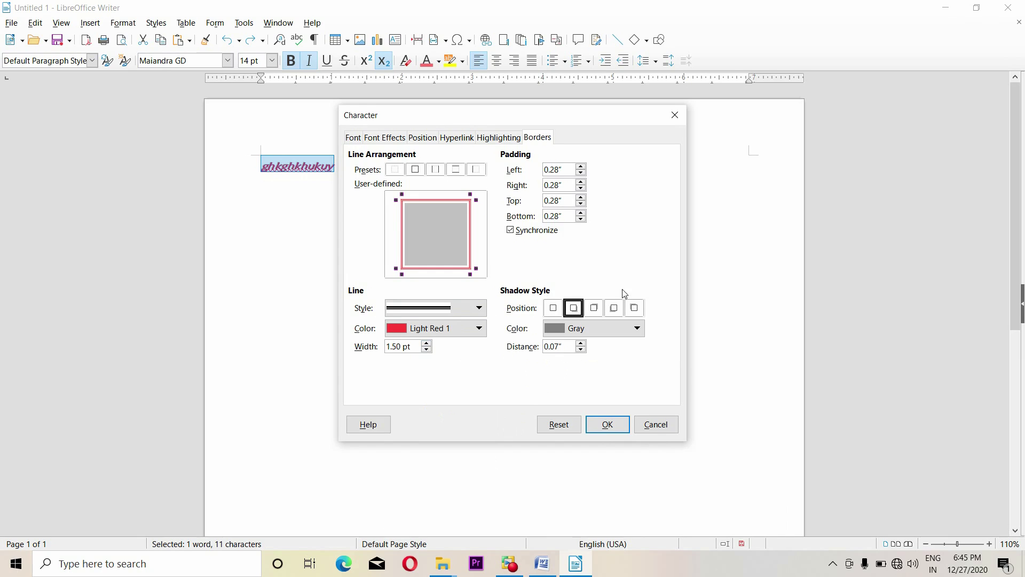
left_click(618, 336)
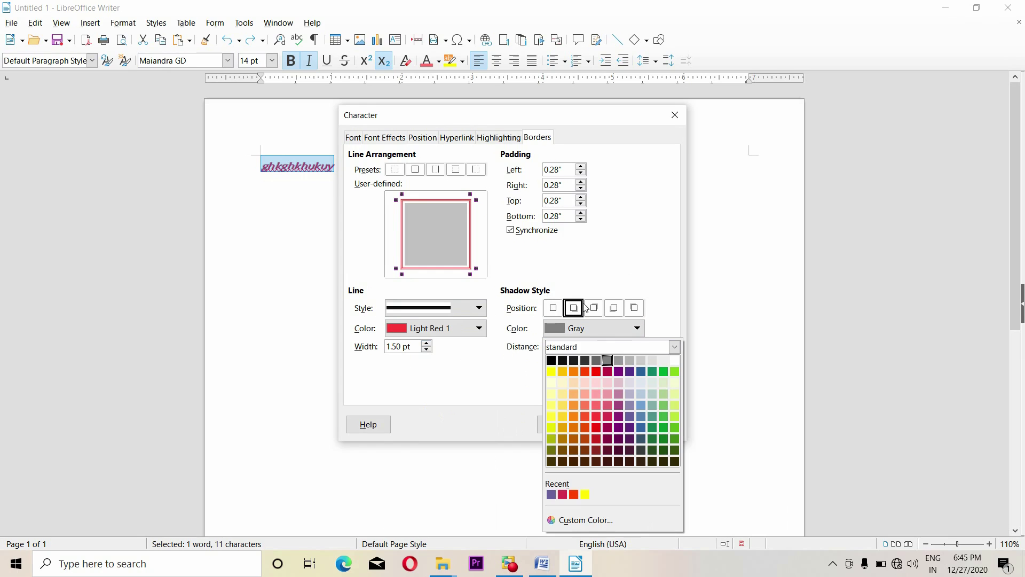
left_click(640, 394)
left_click(581, 343)
left_click(581, 344)
left_click(581, 344)
left_click(581, 344)
left_click(581, 343)
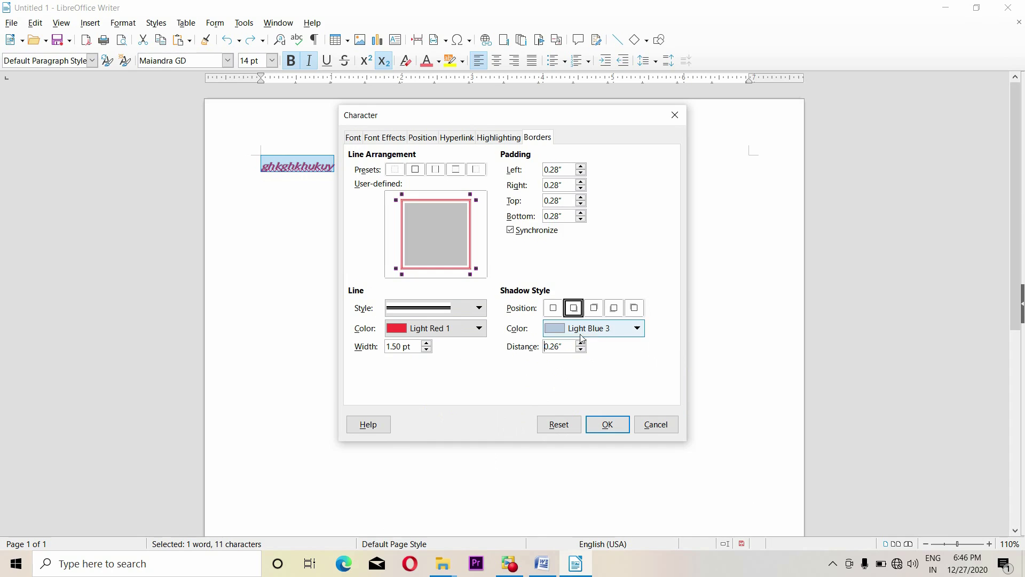
left_click(607, 424)
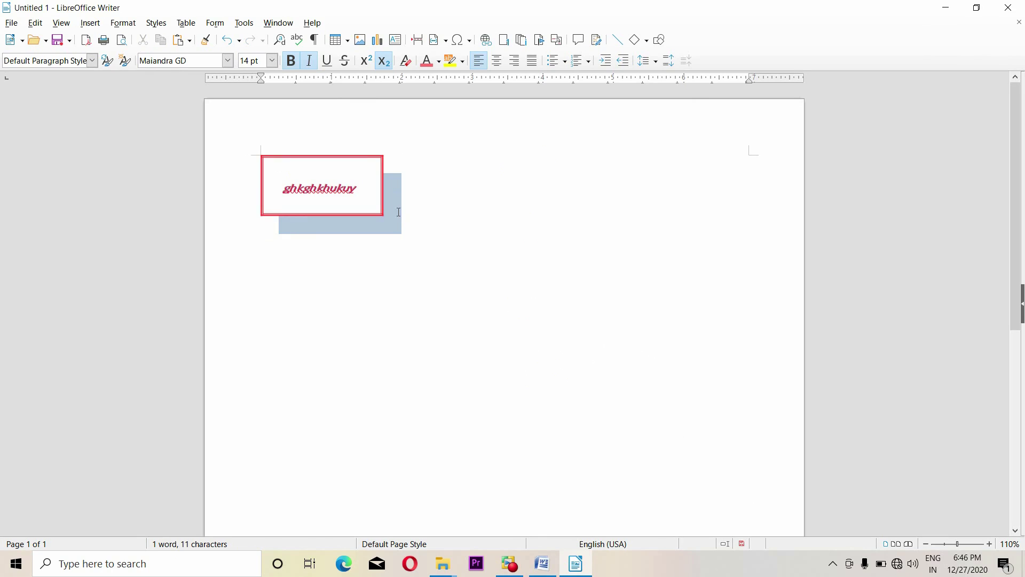
Undo the border and shadow, checking the Character dialog without changing anything
key("ctrl+z")
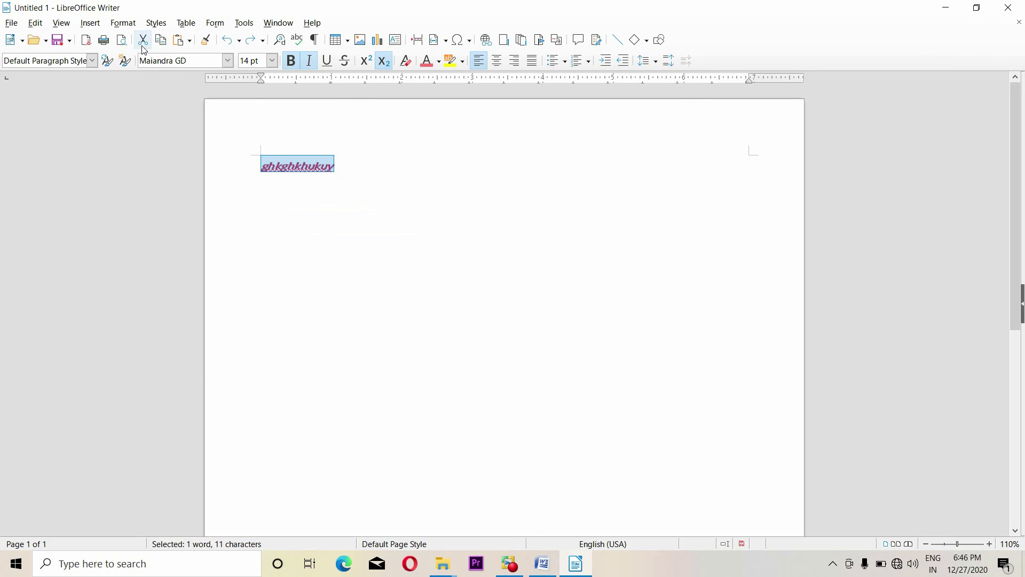
left_click(130, 25)
left_click(158, 123)
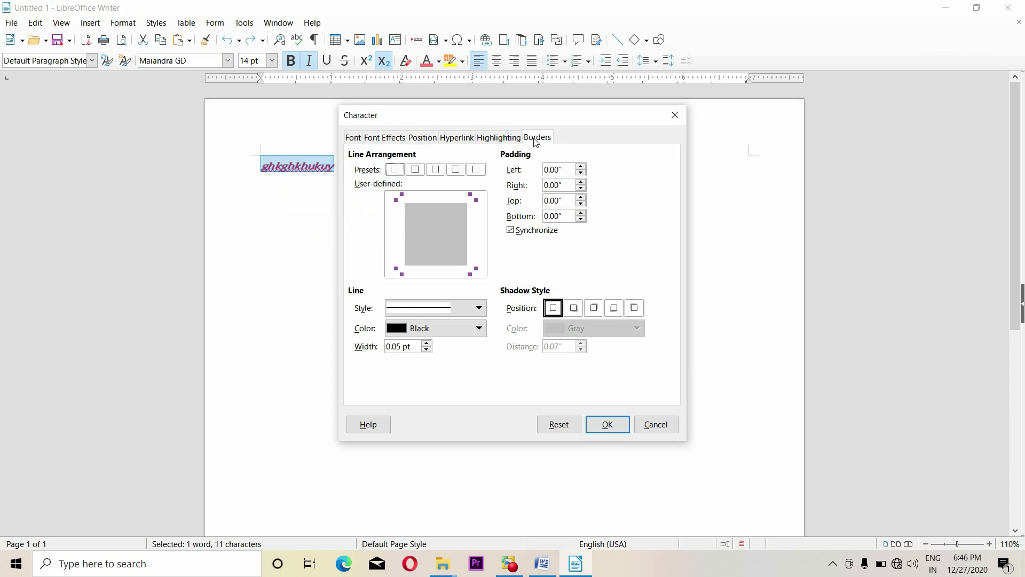
left_click(657, 424)
left_click(91, 23)
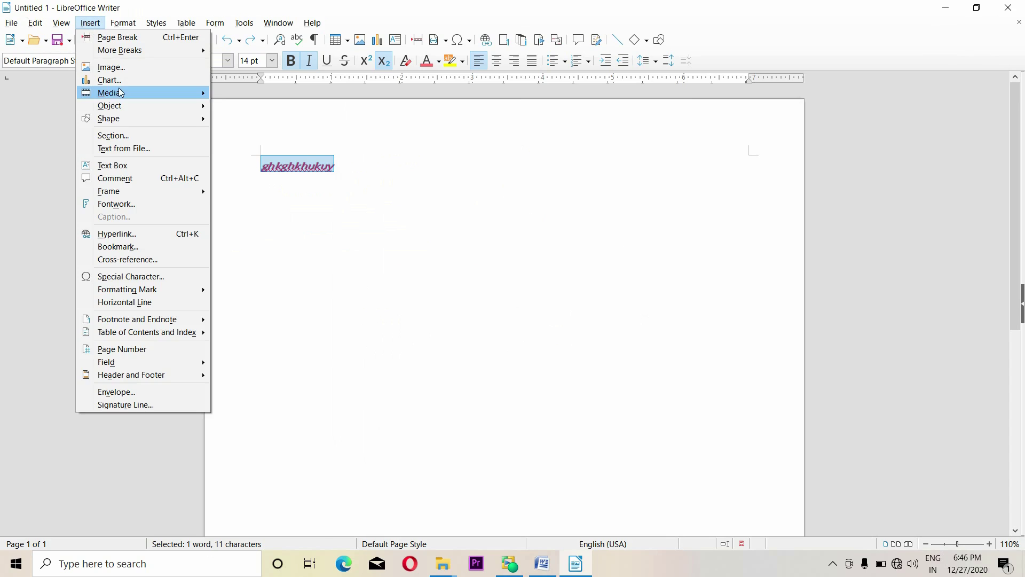
Set the paragraph's Before text indent to 0.26" in the Paragraph dialog
mouse_move(118, 31)
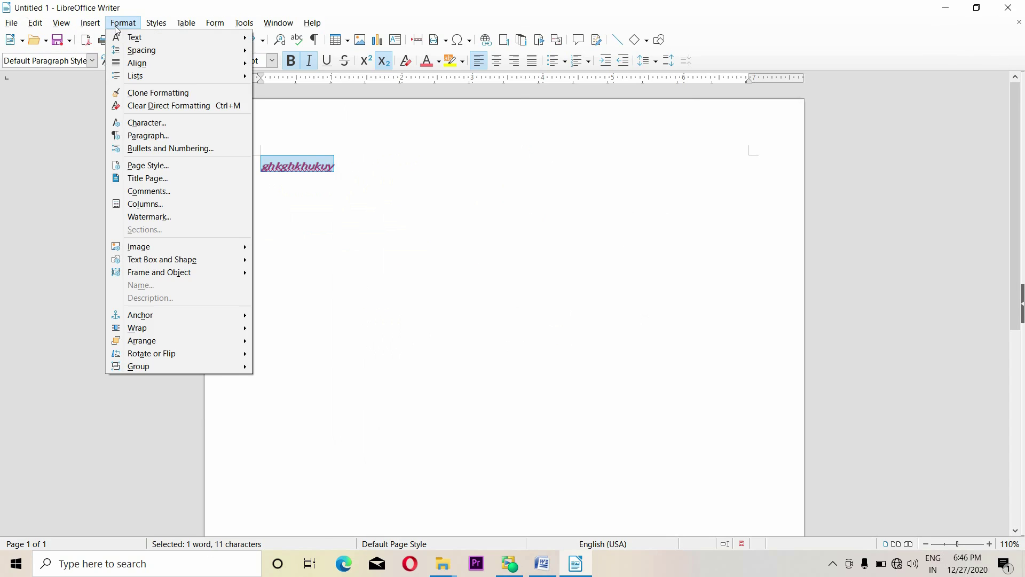
left_click(155, 137)
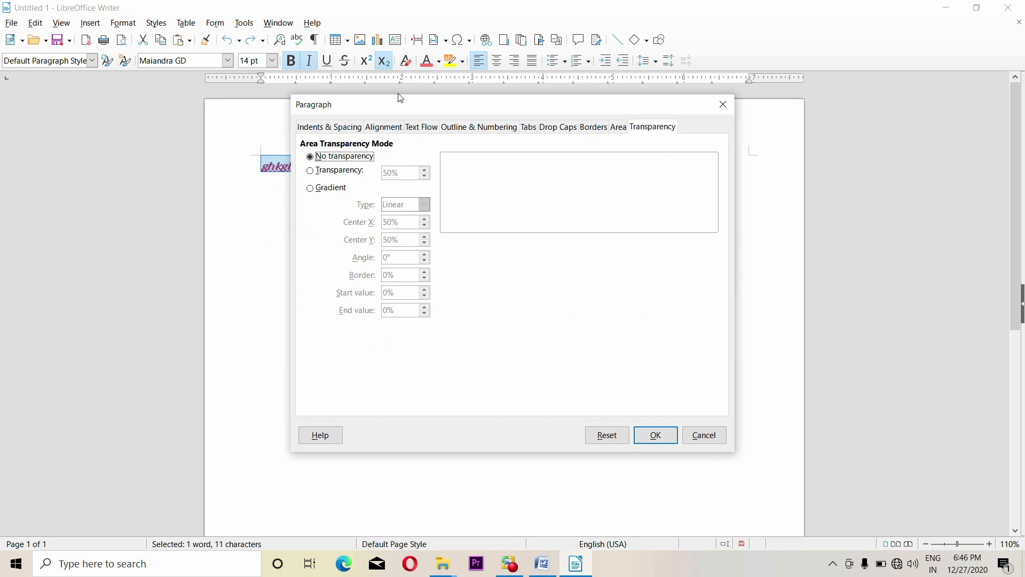
left_click(484, 153)
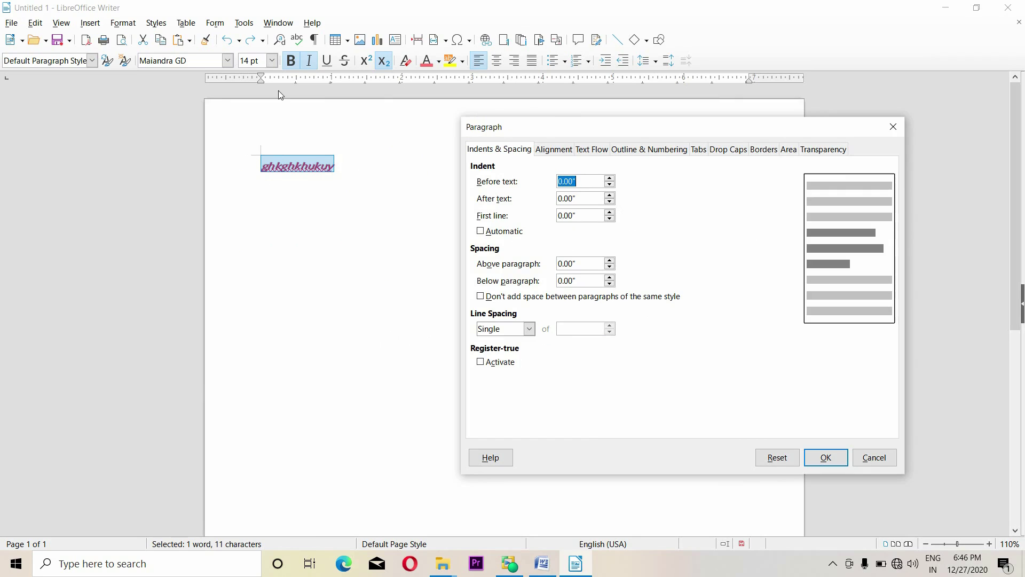
left_click(612, 180)
left_click(610, 179)
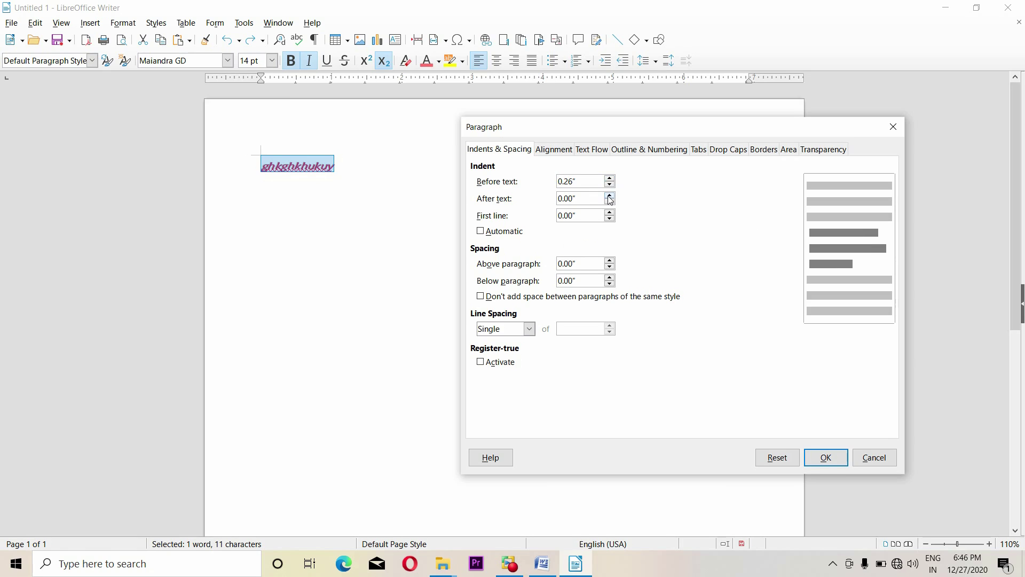
left_click(829, 455)
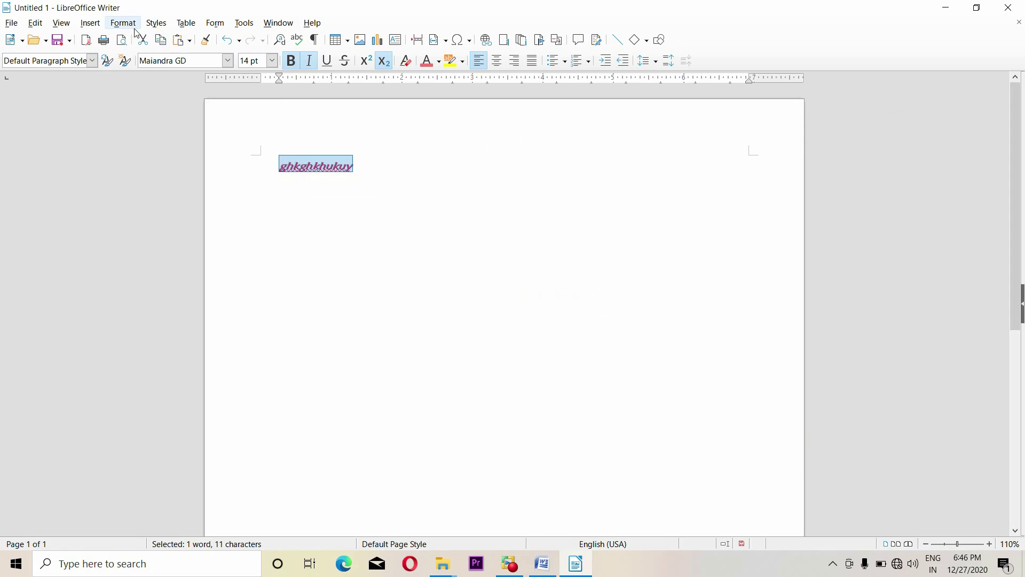
Set a 0.06" After text indent and 0.28" first-line indent on the paragraph
left_click(90, 23)
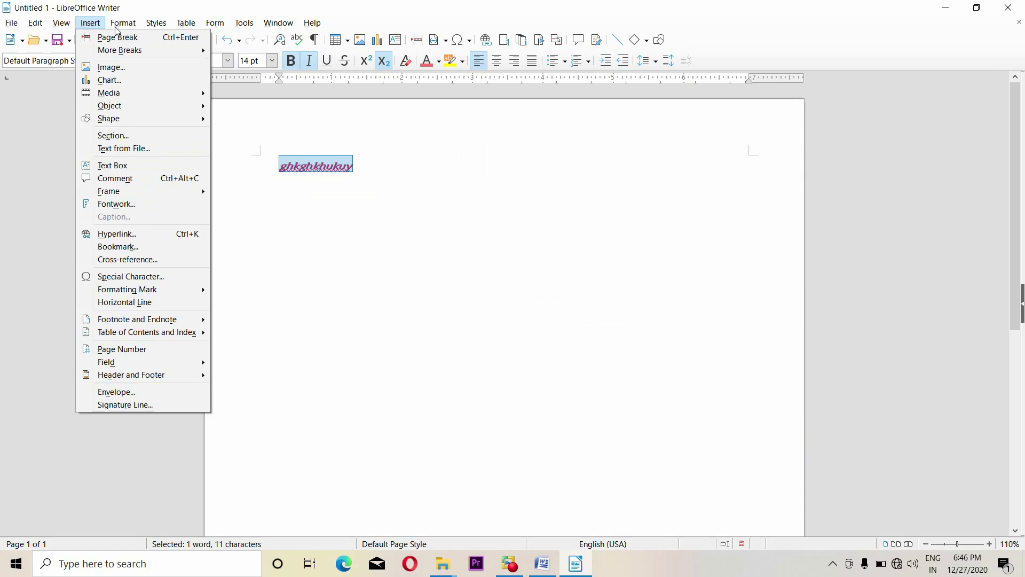
mouse_move(123, 23)
left_click(147, 137)
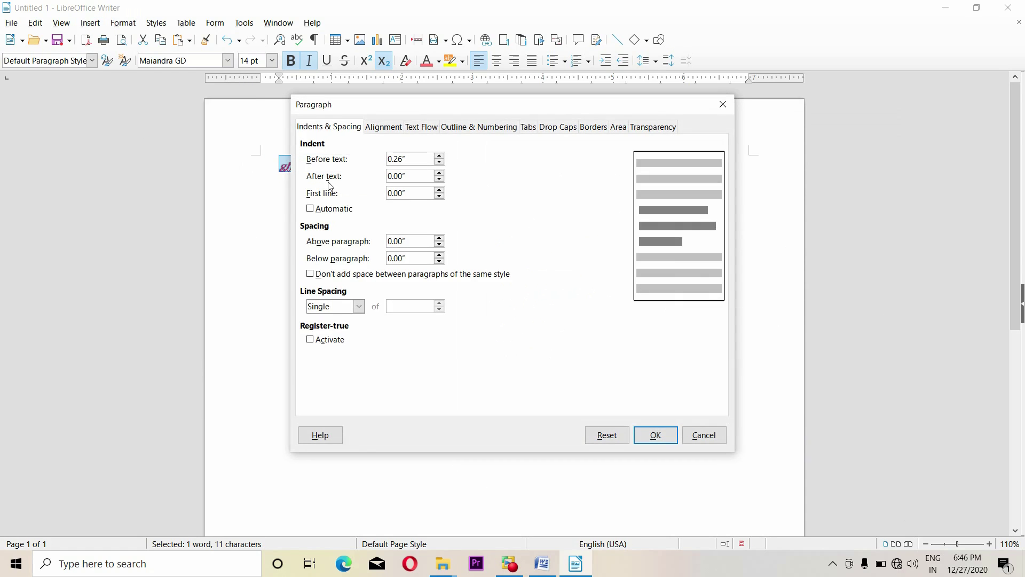
left_click(440, 180)
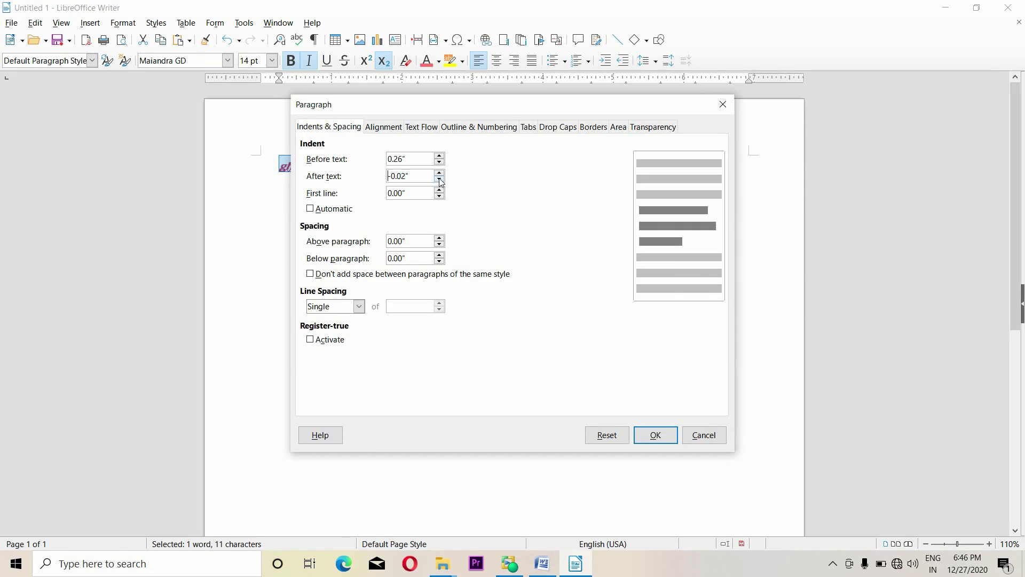
left_click(439, 175)
left_click(440, 194)
left_click(655, 434)
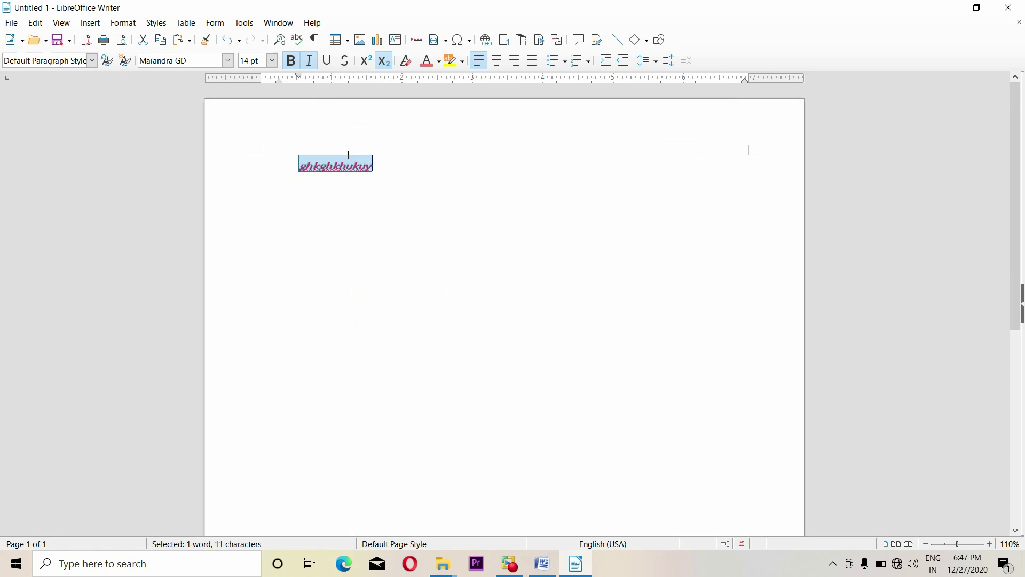
left_click(396, 171)
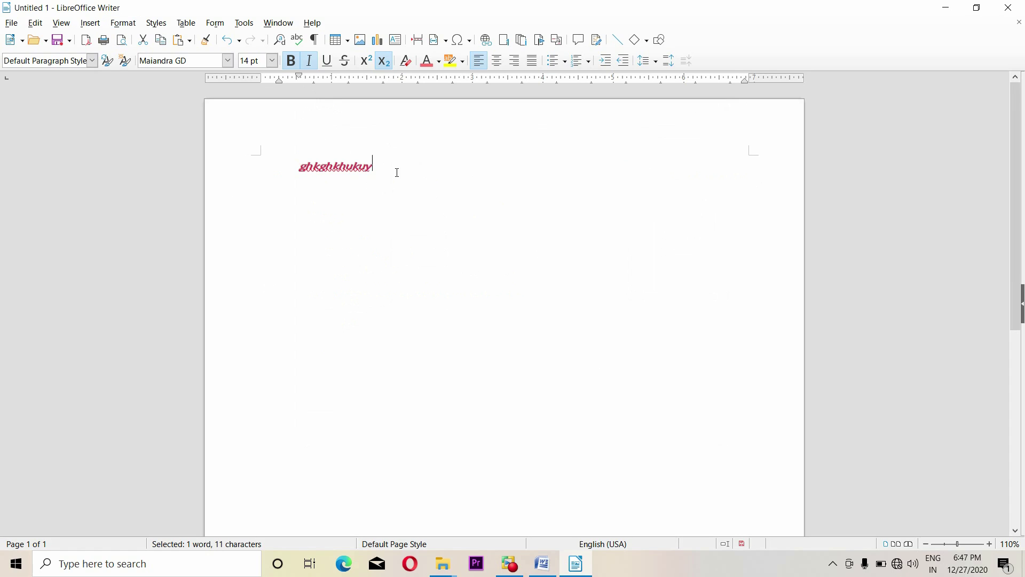
Add the lines gfigyki and htkyuk below the word
key("Return")
type("gfigyki")
key("Return")
type("htkyuk")
Select all text and give every paragraph a 0.60" first-line indent
key("ctrl+a")
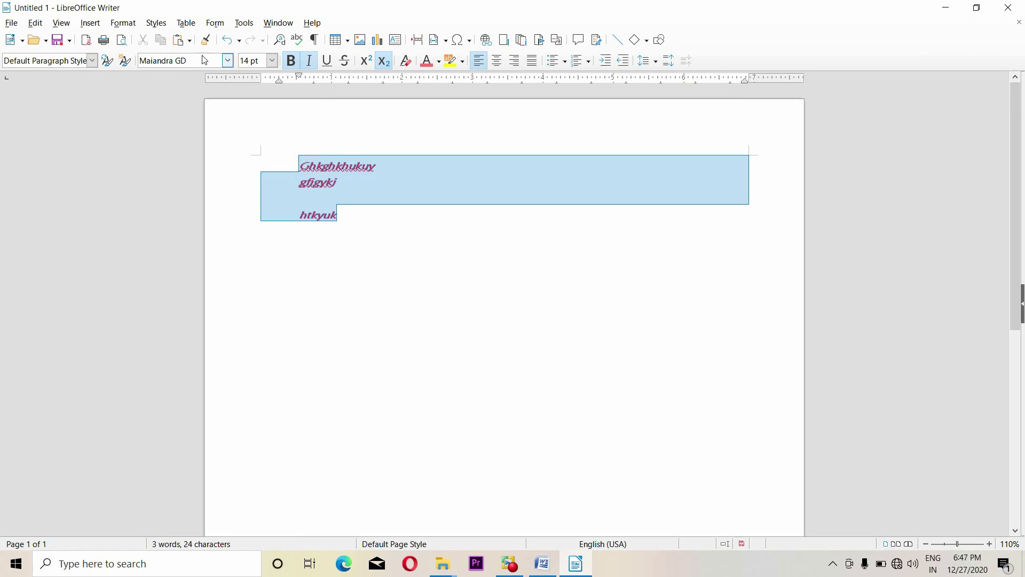
left_click(123, 23)
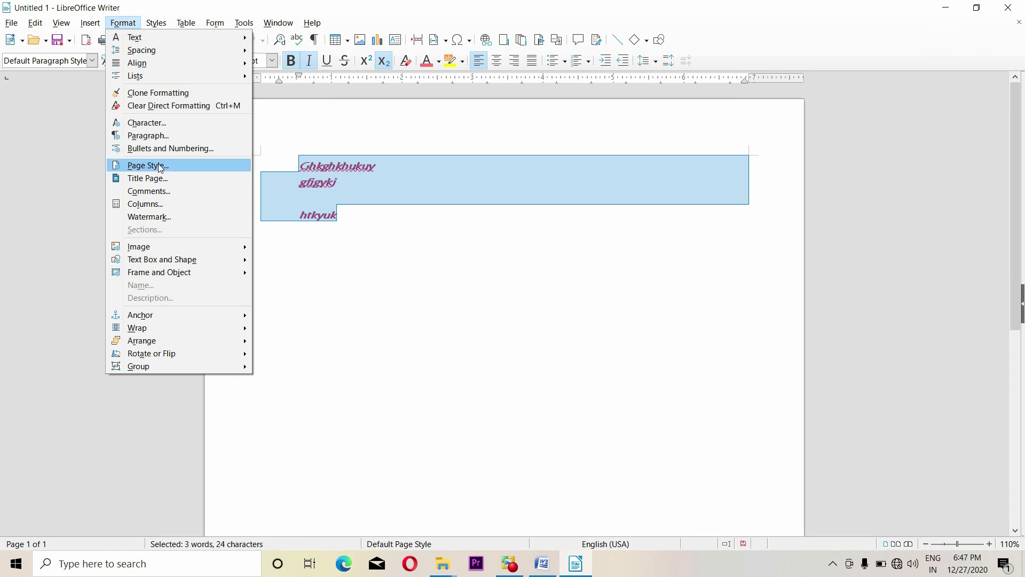
left_click(160, 136)
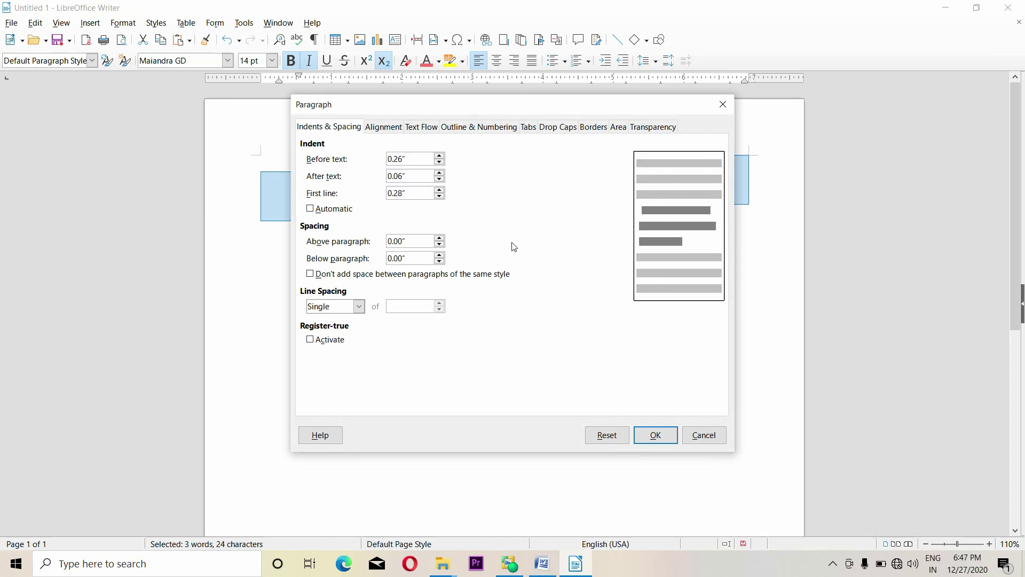
left_click(440, 191)
left_click(440, 191)
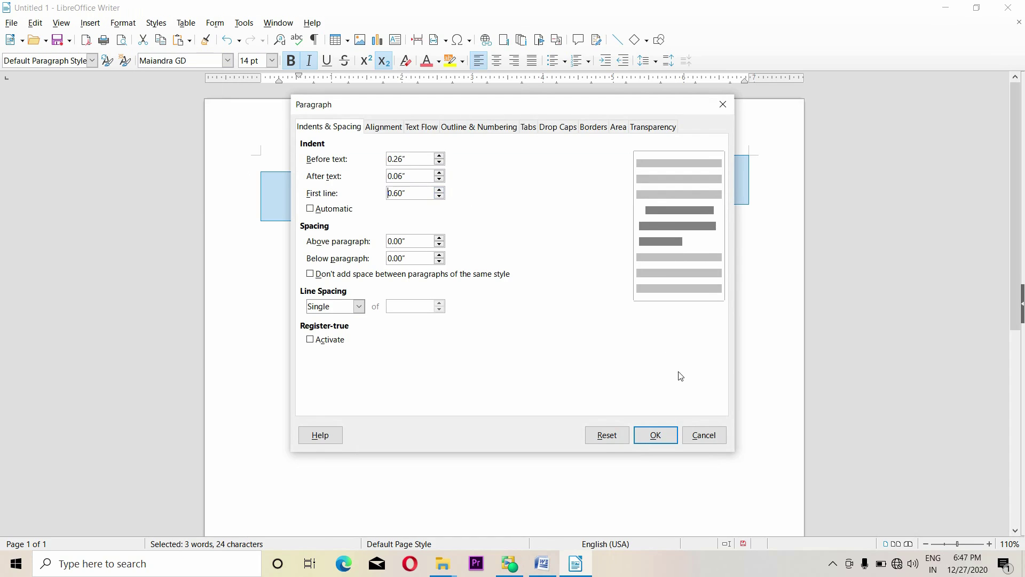
left_click(662, 437)
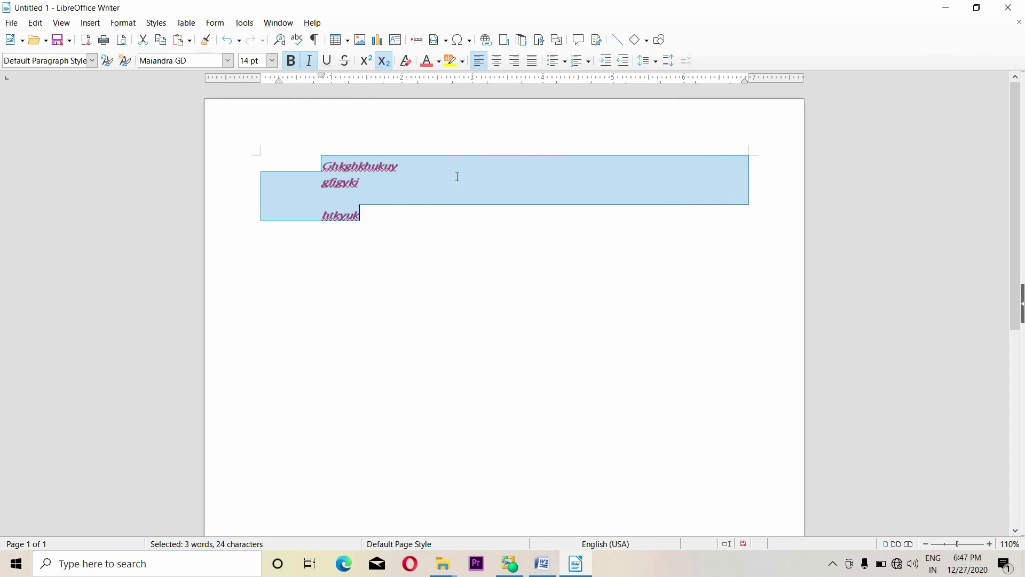
left_click(122, 23)
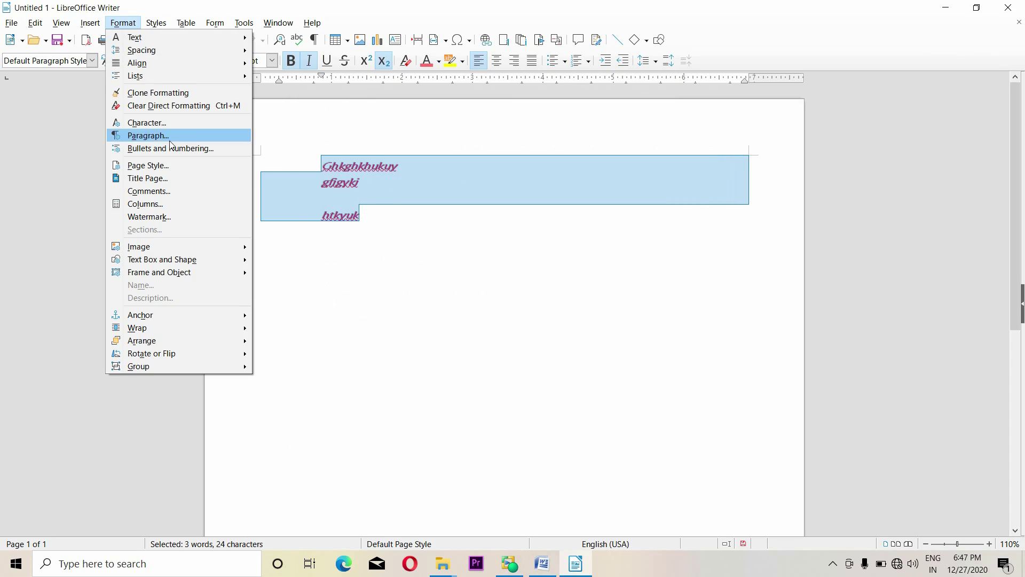
Set 0.22" spacing above the paragraphs and increase the spacing below
left_click(169, 137)
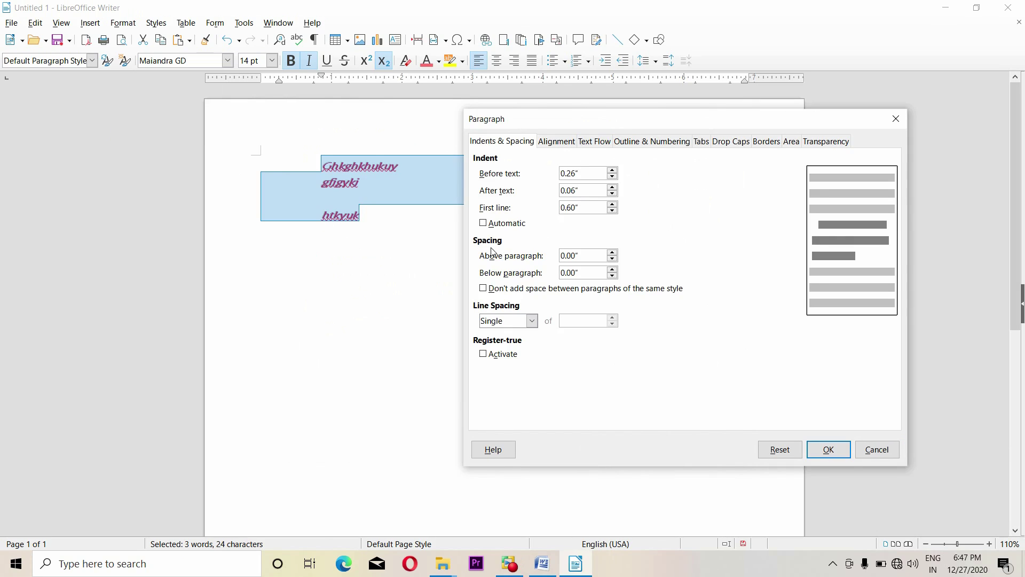
left_click(614, 253)
left_click(613, 253)
left_click(613, 253)
left_click(613, 258)
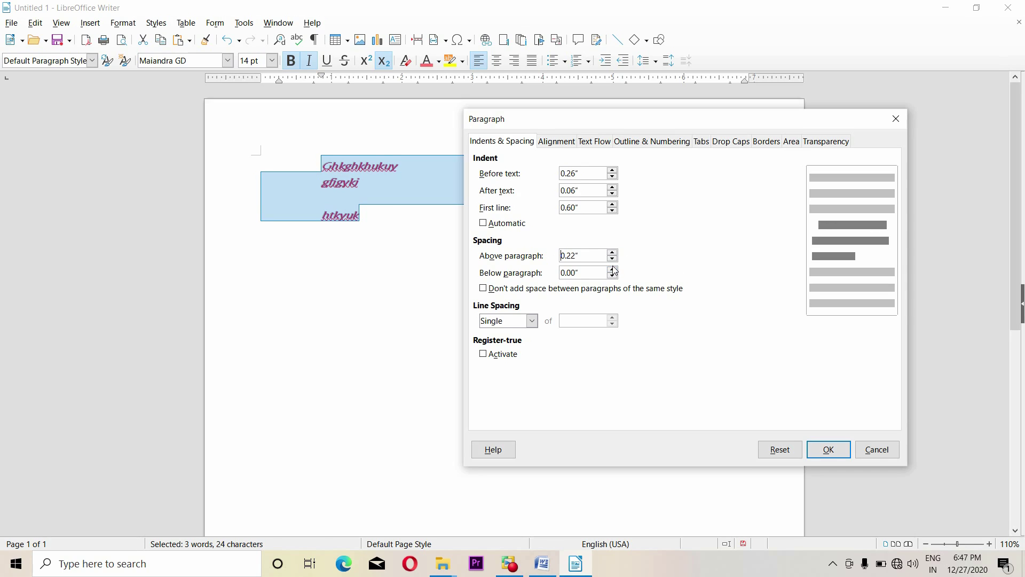
left_click(613, 271)
left_click(613, 271)
left_click(613, 271)
left_click(613, 271)
left_click(613, 271)
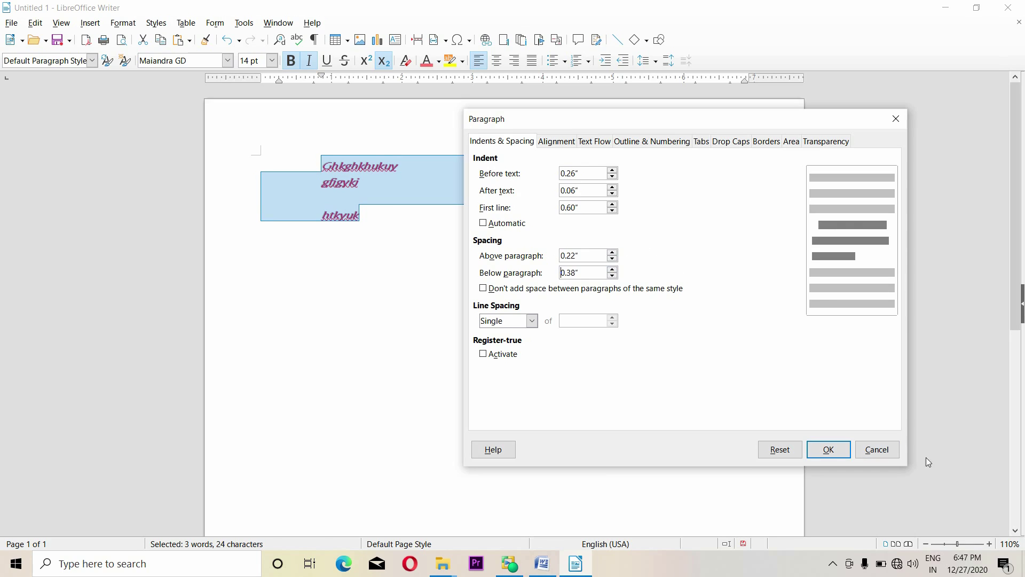
Apply 1.15 then Double line spacing, and undo it afterwards
left_click(536, 323)
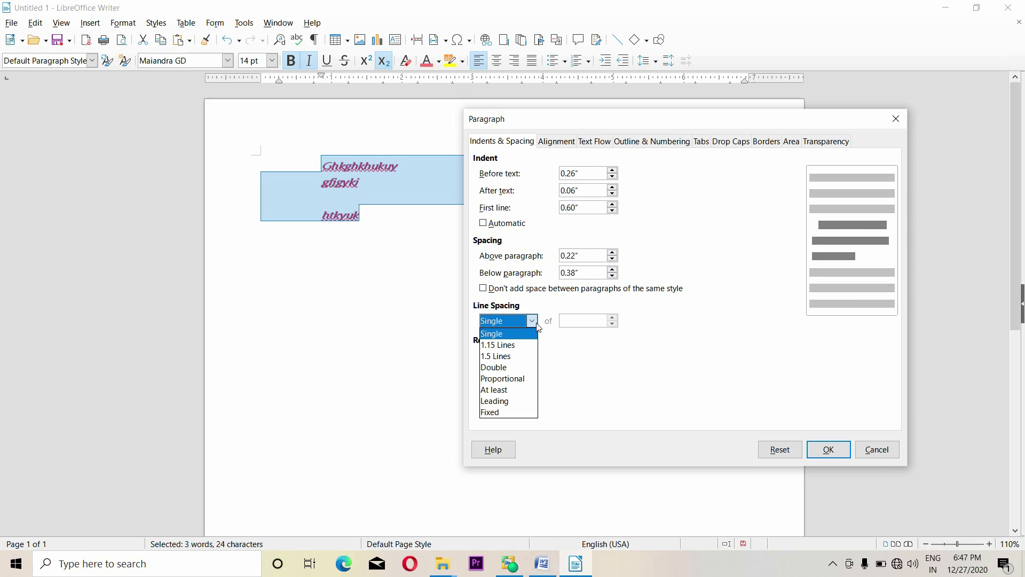
left_click(521, 345)
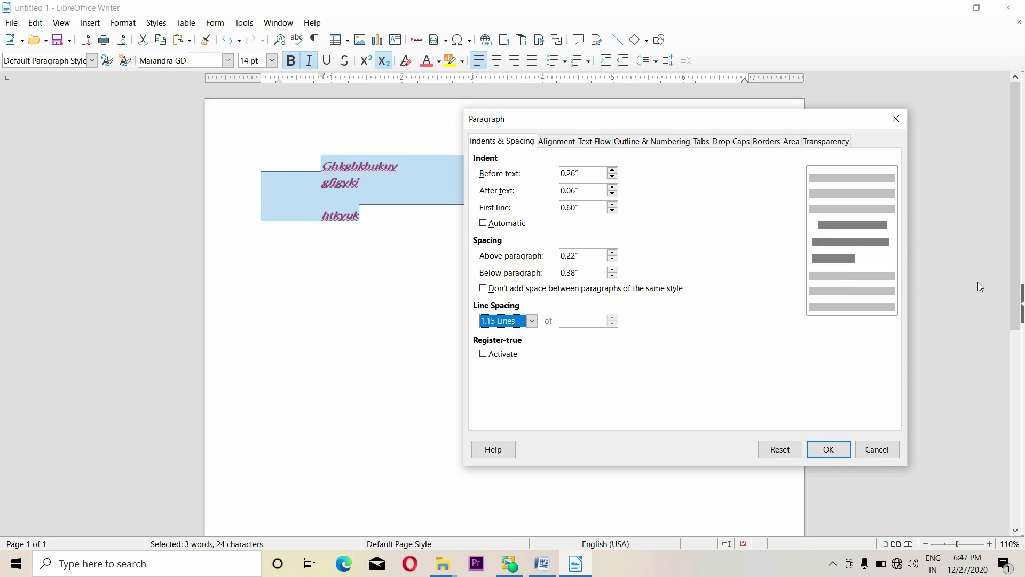
left_click(533, 321)
left_click(510, 367)
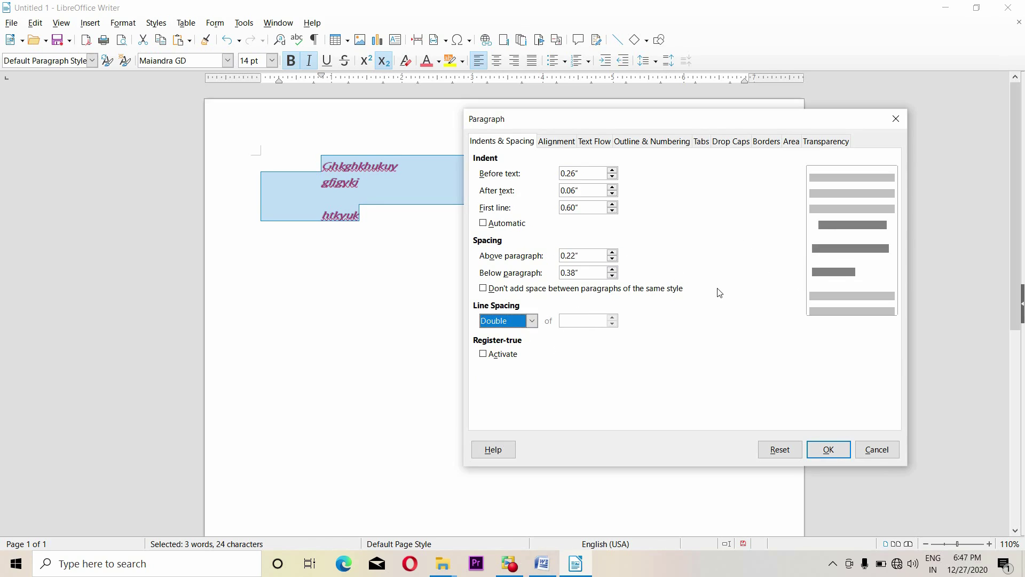
left_click(842, 447)
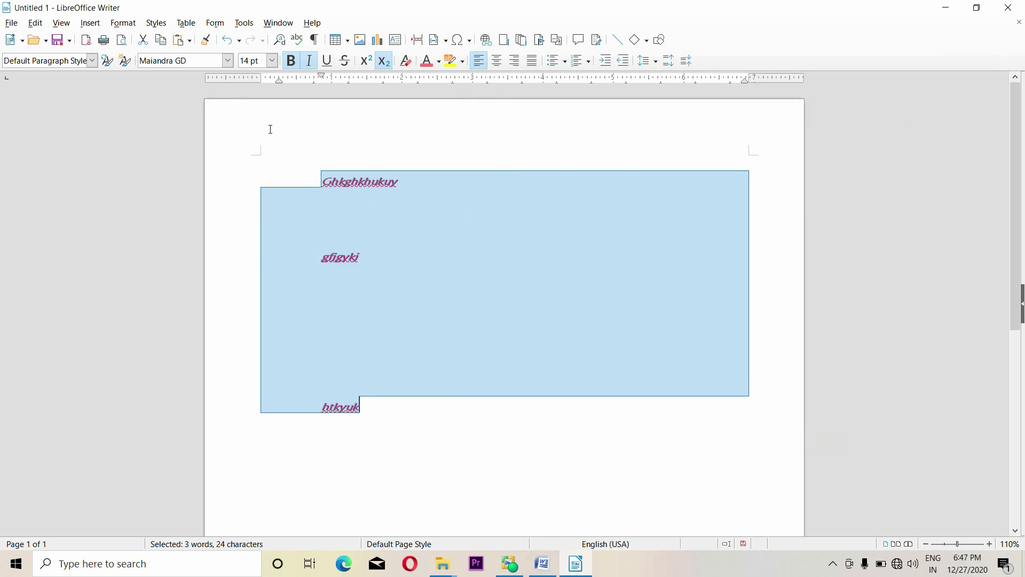
key("ctrl+z")
left_click(123, 23)
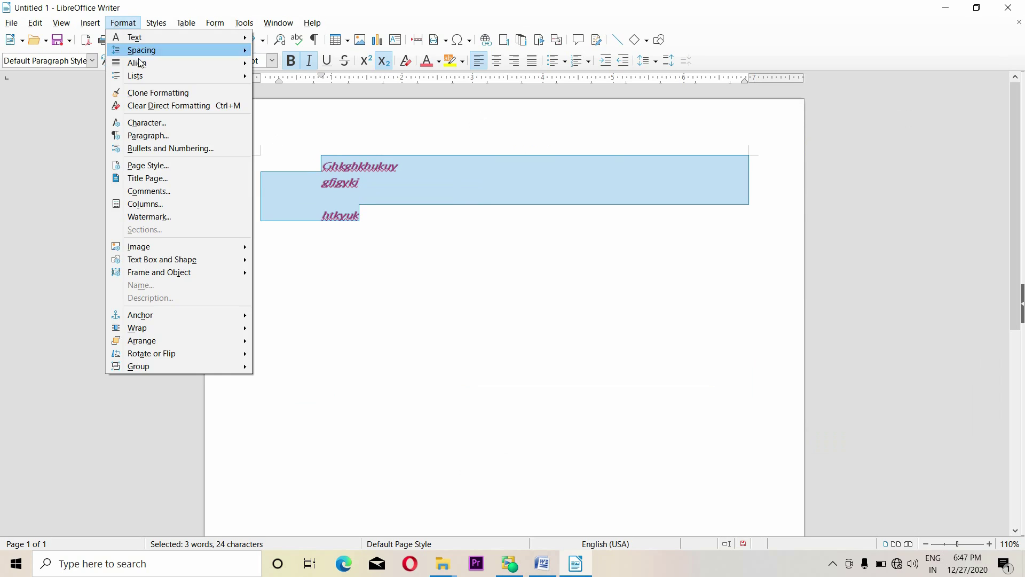
In the Paragraph dialog's alignment settings, try Right, Center and Justified alignment
left_click(154, 139)
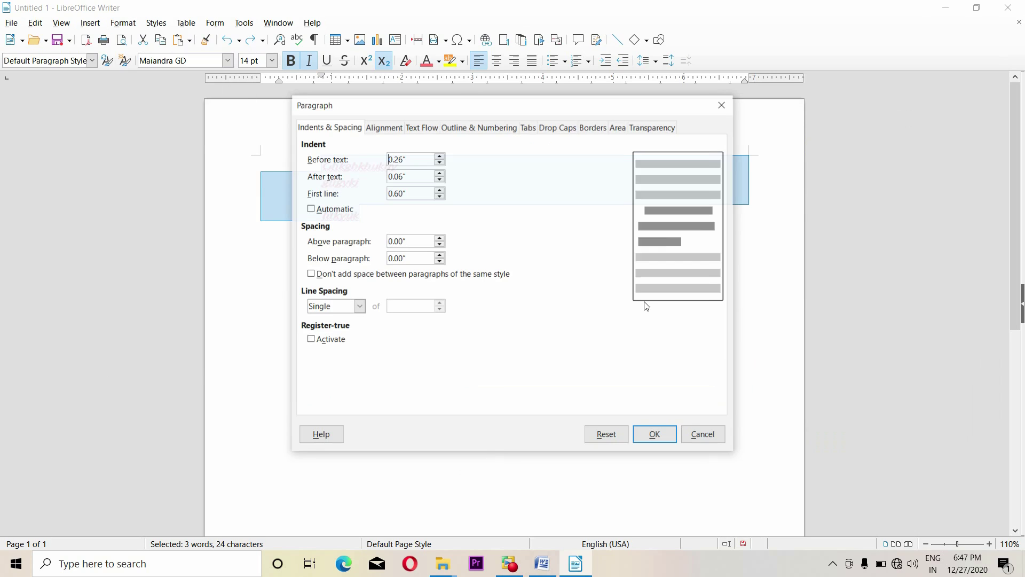
left_click(393, 133)
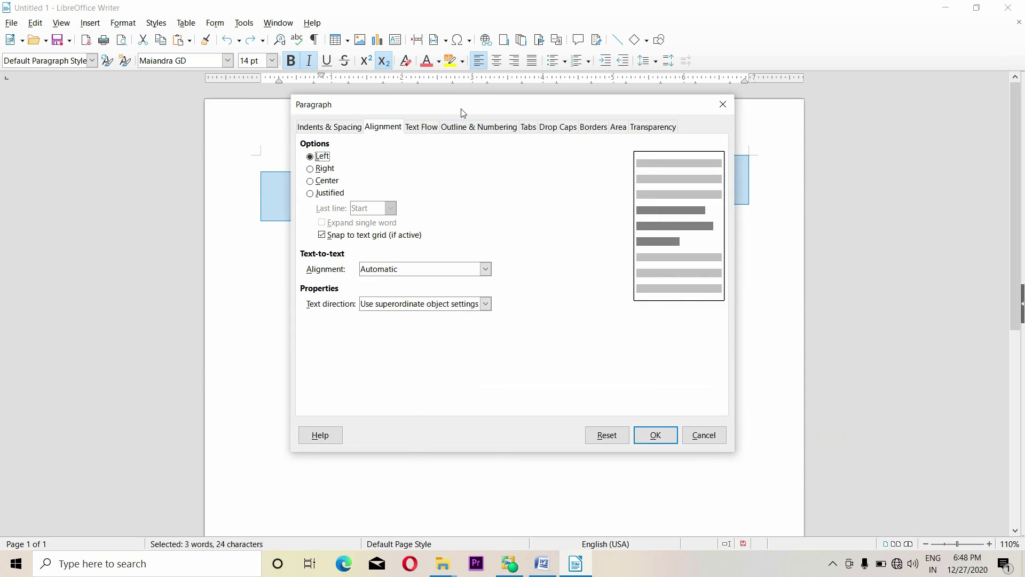
left_click_drag(462, 110, 590, 128)
left_click(449, 187)
left_click(454, 200)
left_click(453, 213)
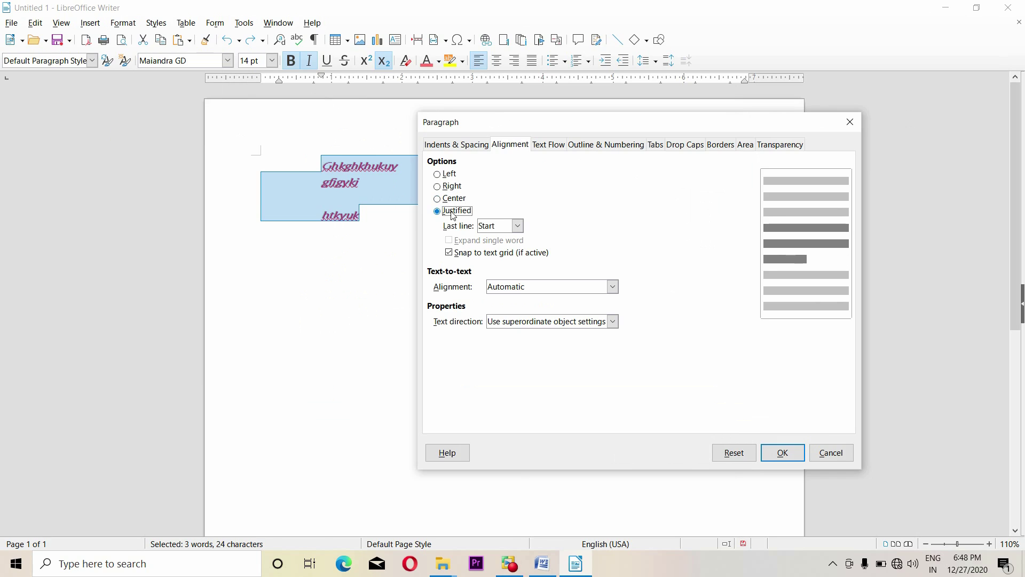
Cycle text-to-text alignment through Base line, Top and Middle, then reset it to Automatic
left_click(613, 287)
left_click(520, 309)
left_click(591, 291)
left_click(526, 322)
left_click(588, 292)
left_click(540, 333)
left_click(499, 287)
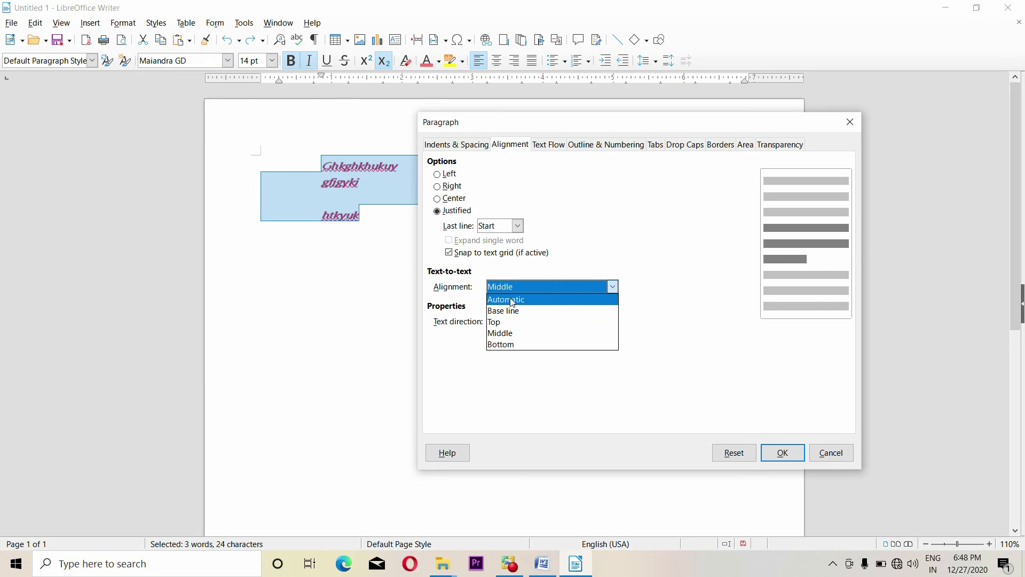
left_click(511, 301)
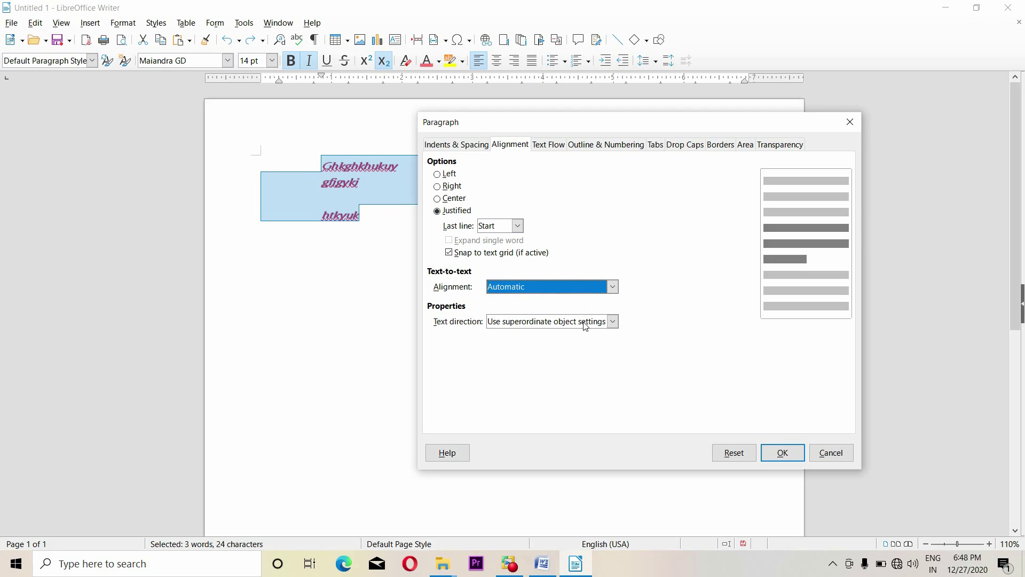
Leave text direction unchanged, restore left alignment, and move to Text Flow
left_click(602, 325)
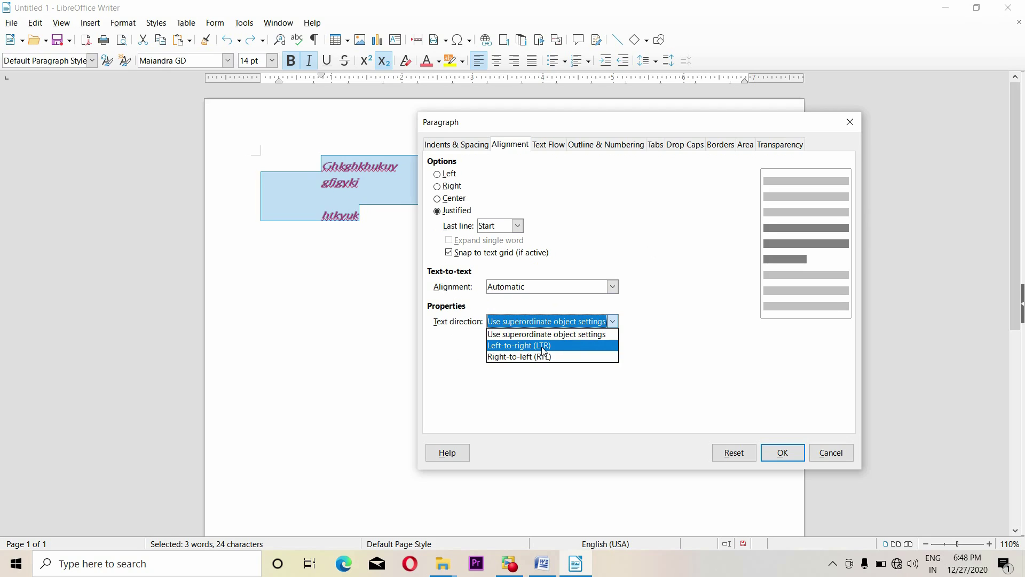
left_click(665, 341)
left_click(457, 181)
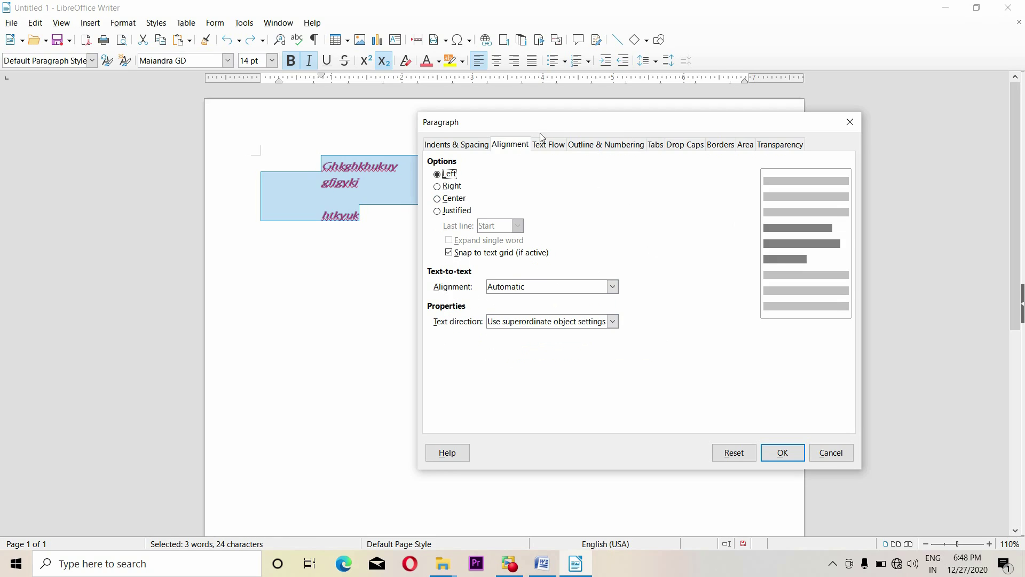
left_click(553, 150)
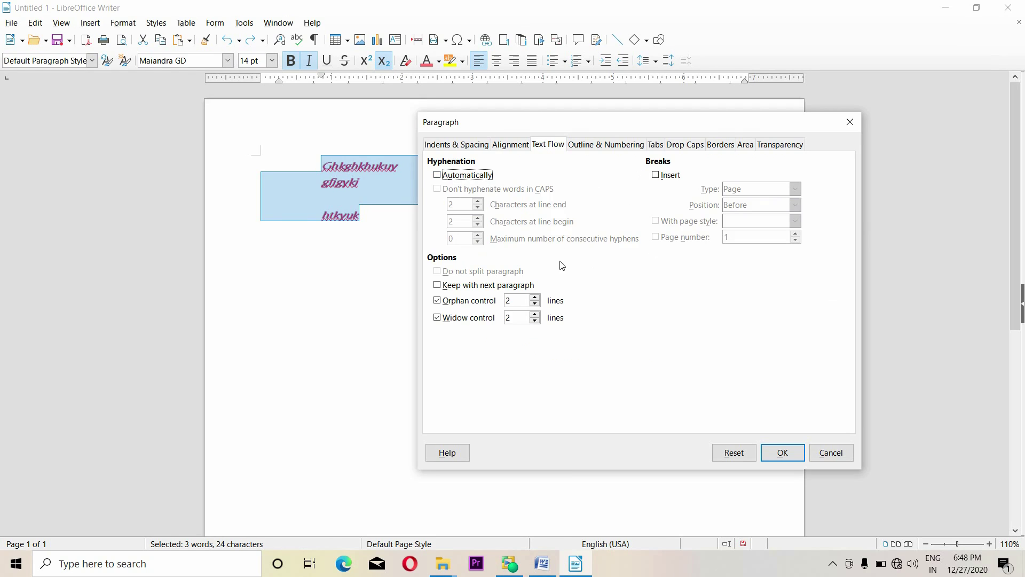
Apply automatic hyphenation with 6 characters at line end and 7 at line begin
left_click(477, 178)
left_click(477, 178)
left_click(463, 176)
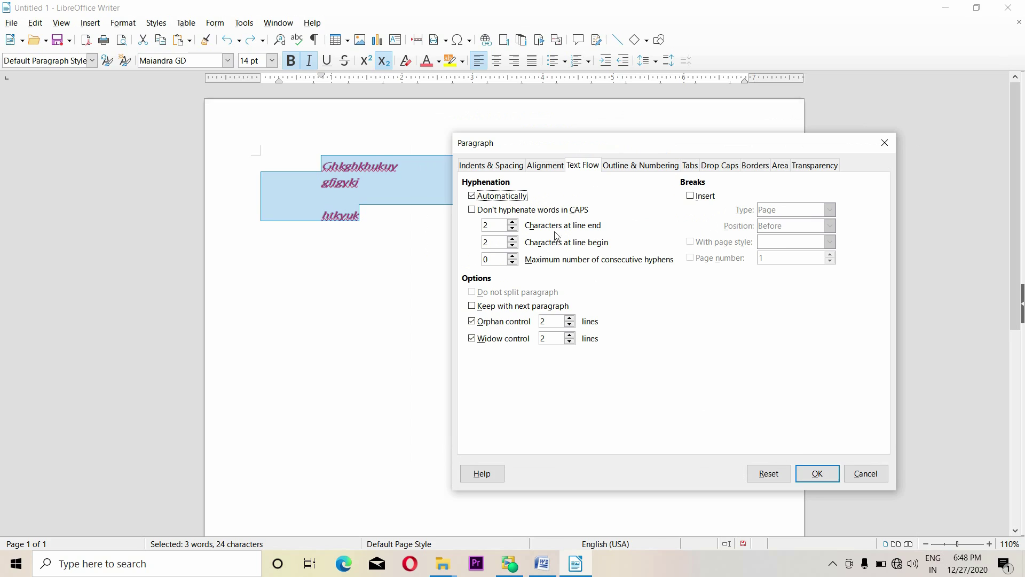
left_click(513, 239)
left_click(513, 222)
left_click(514, 222)
left_click(818, 474)
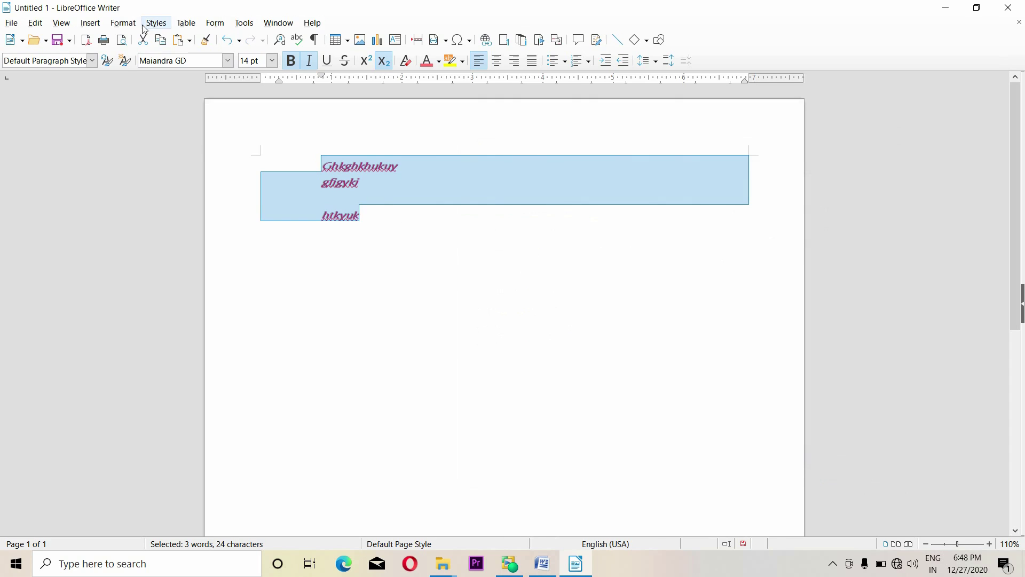
Reopen the Paragraph dialog, untick automatic hyphenation, and close it
left_click(122, 23)
key("Escape")
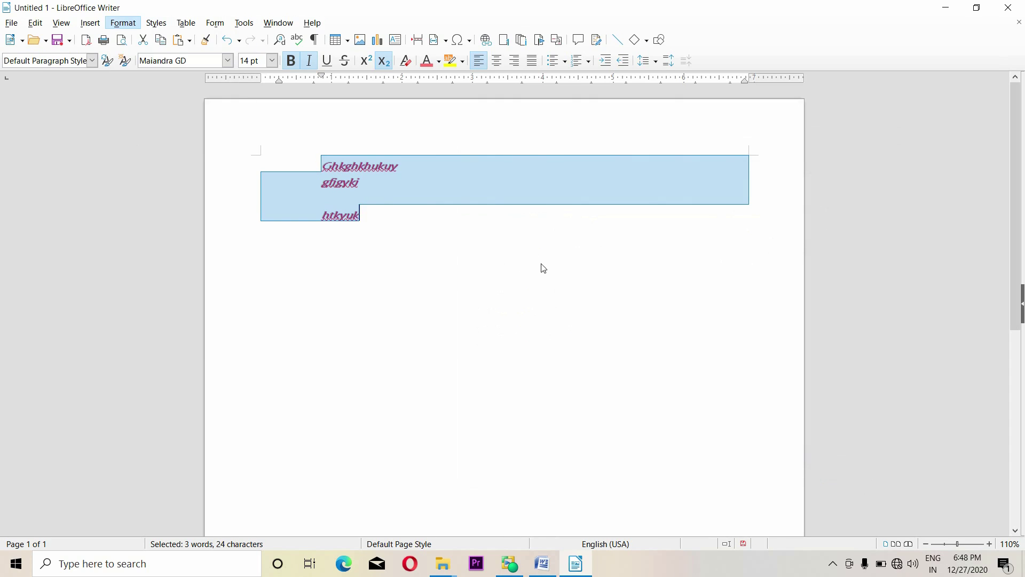
left_click_drag(447, 115, 508, 126)
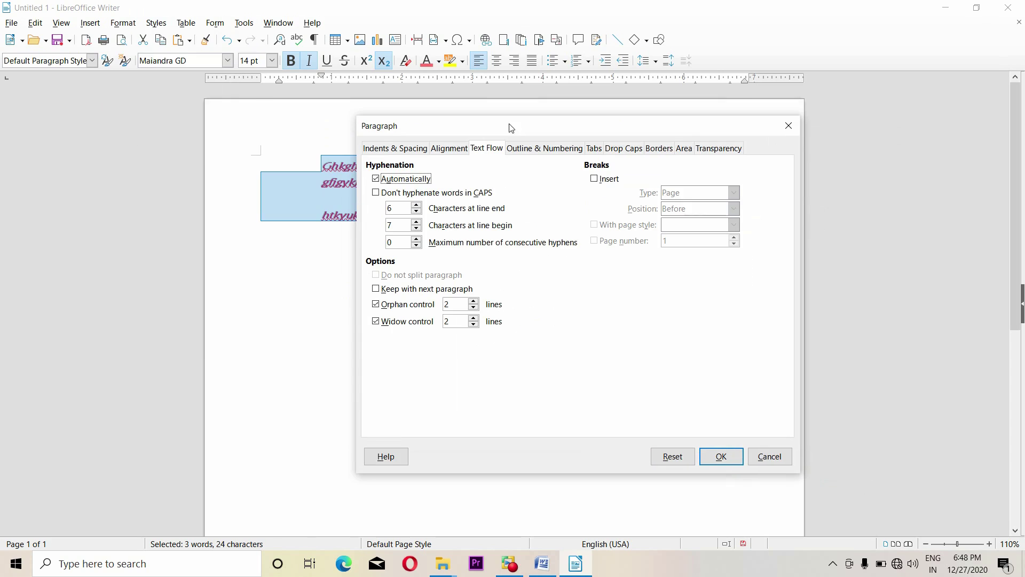
left_click(392, 180)
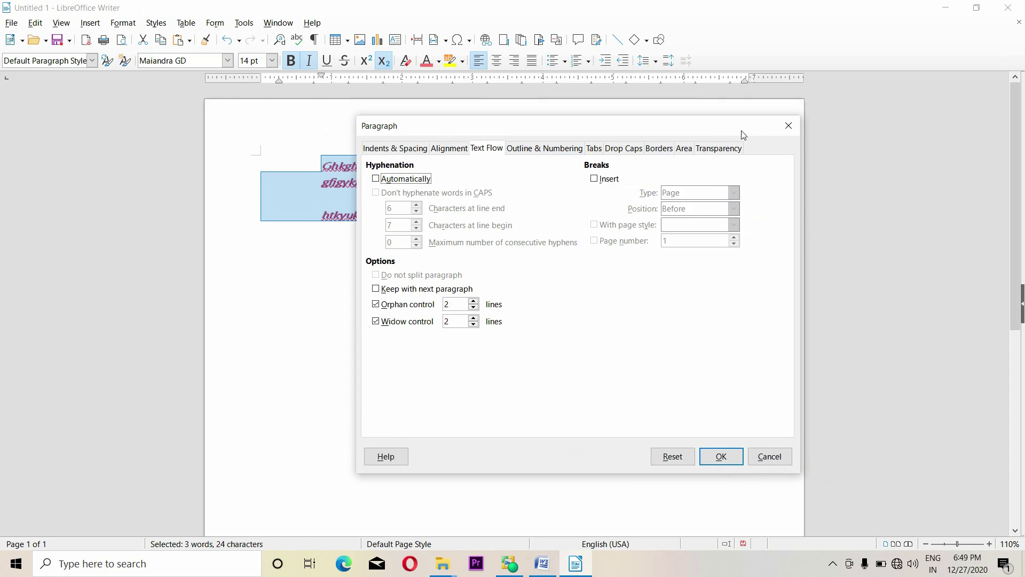
left_click(788, 126)
Reselect all three lines and untick automatic hyphenation in the Paragraph dialog again
left_click(476, 295)
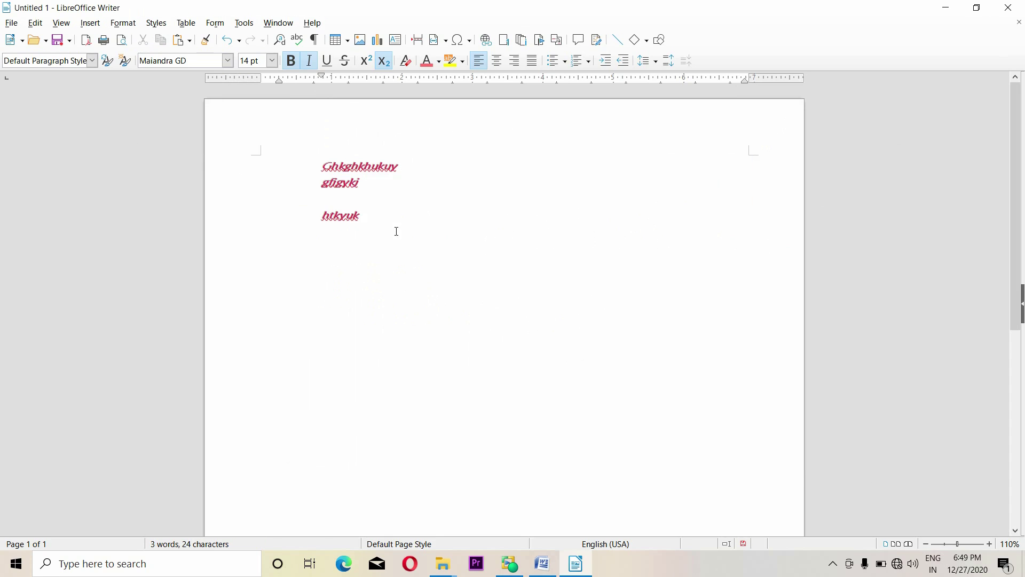
left_click_drag(396, 231, 303, 143)
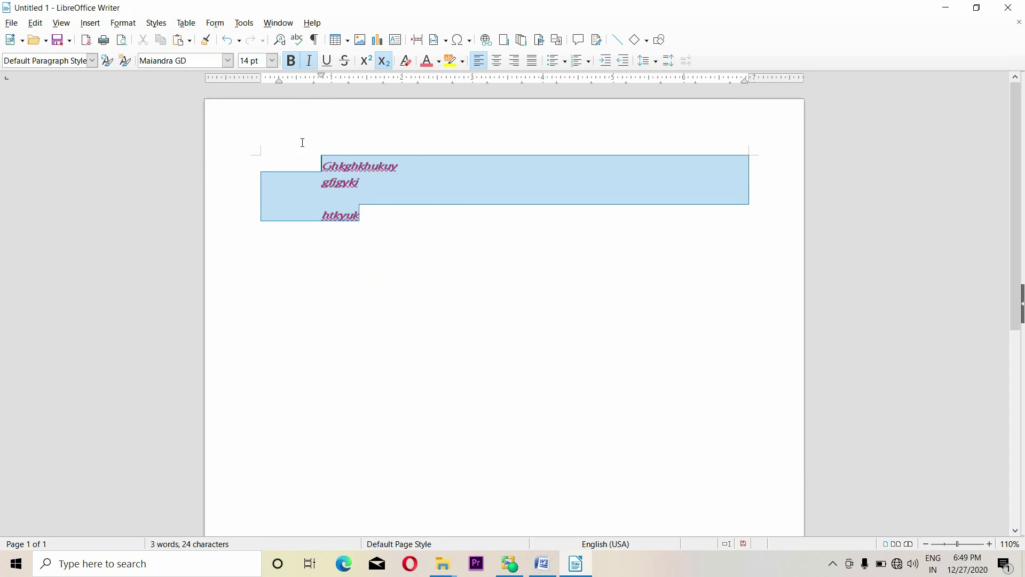
left_click(125, 22)
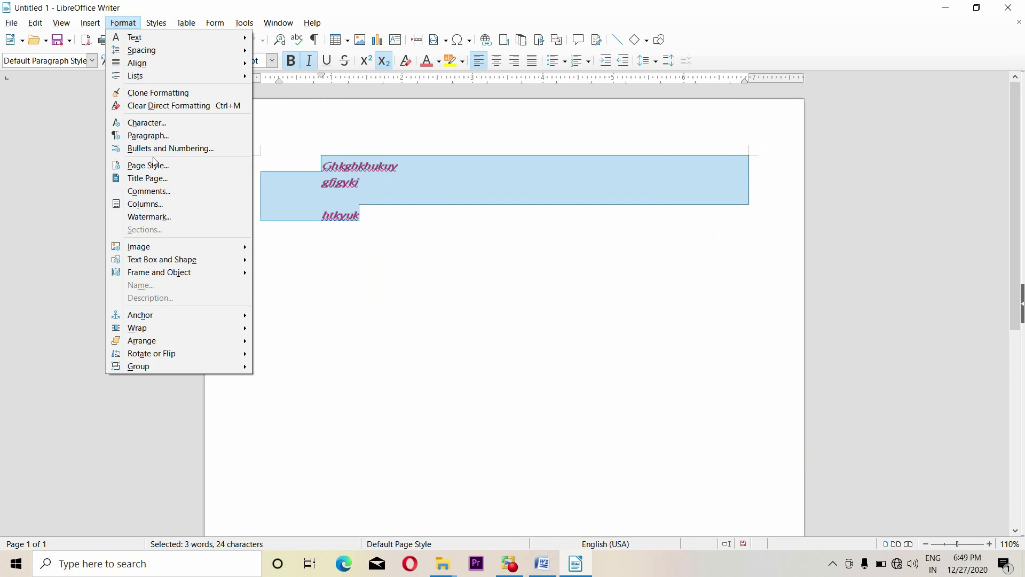
key("Escape")
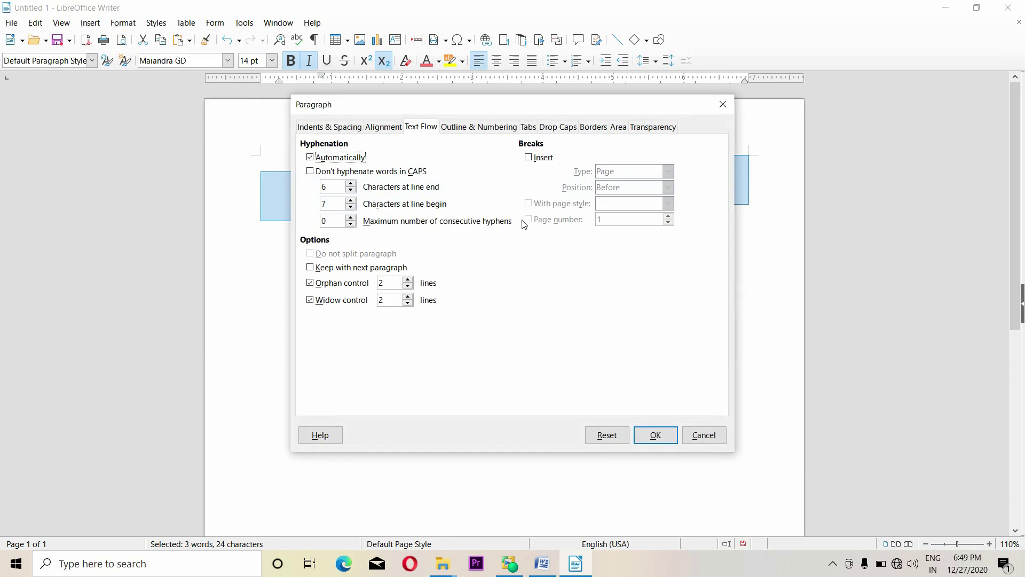
left_click(325, 158)
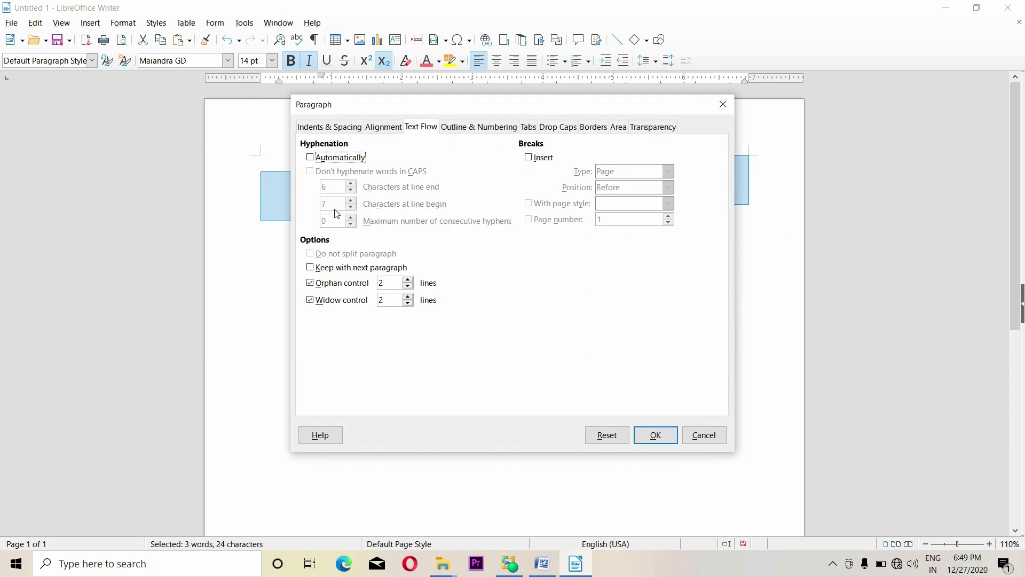
left_click_drag(488, 114, 541, 131)
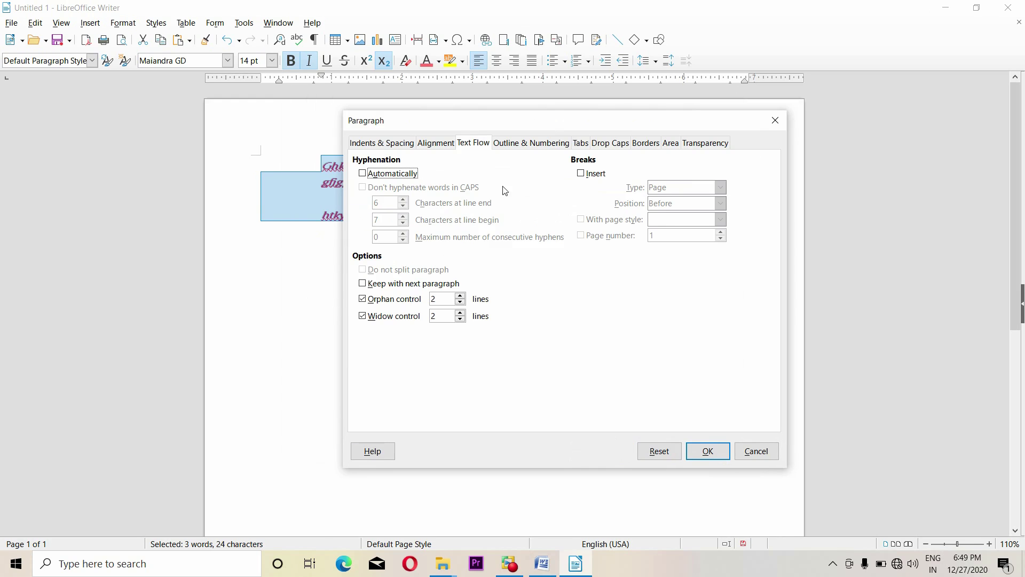
Set outline Level 2 with the arrowhead Bullet numbering style in Outline & Numbering
left_click(515, 145)
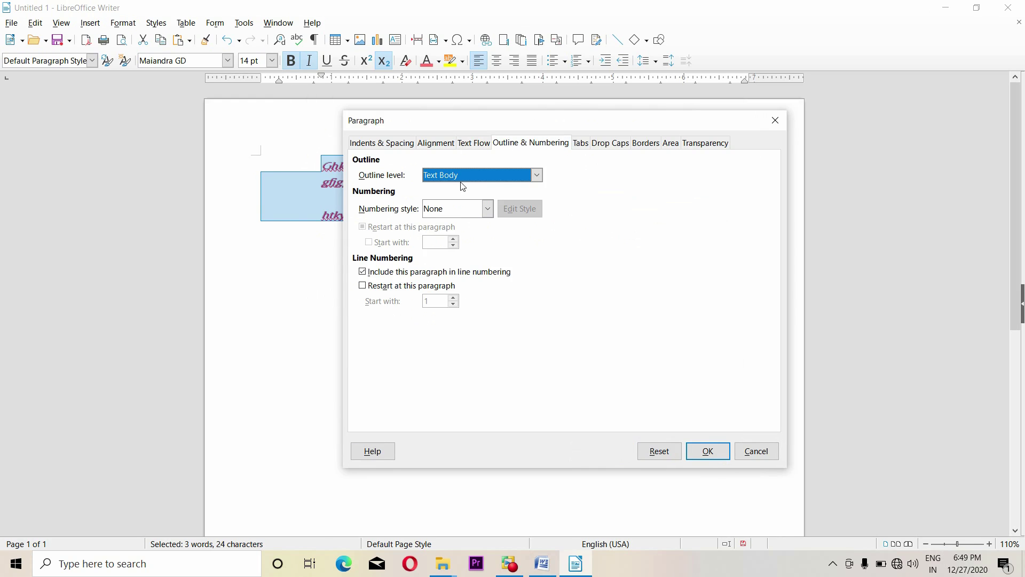
left_click(483, 175)
left_click(457, 211)
left_click_drag(519, 120, 588, 115)
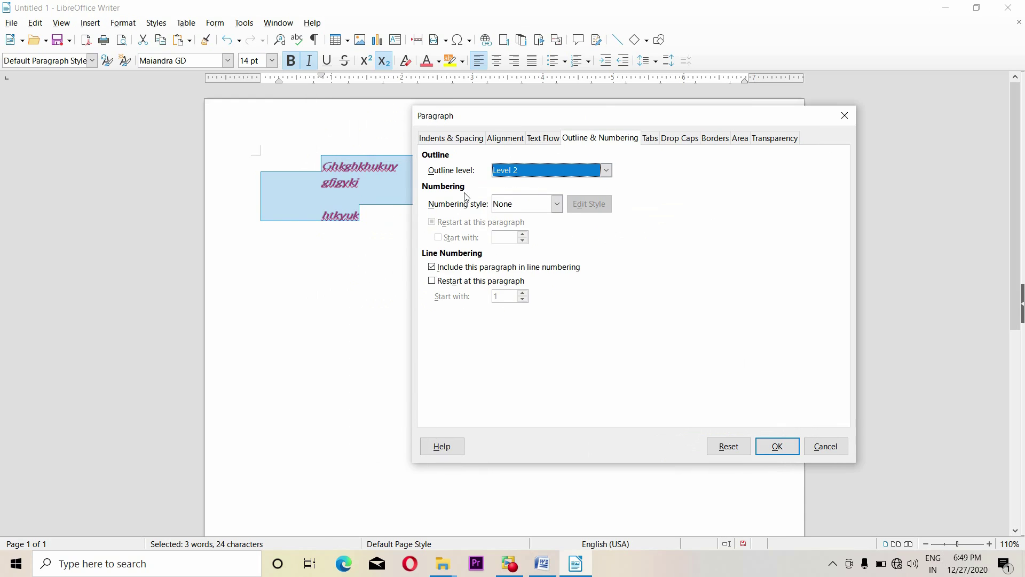
left_click(557, 204)
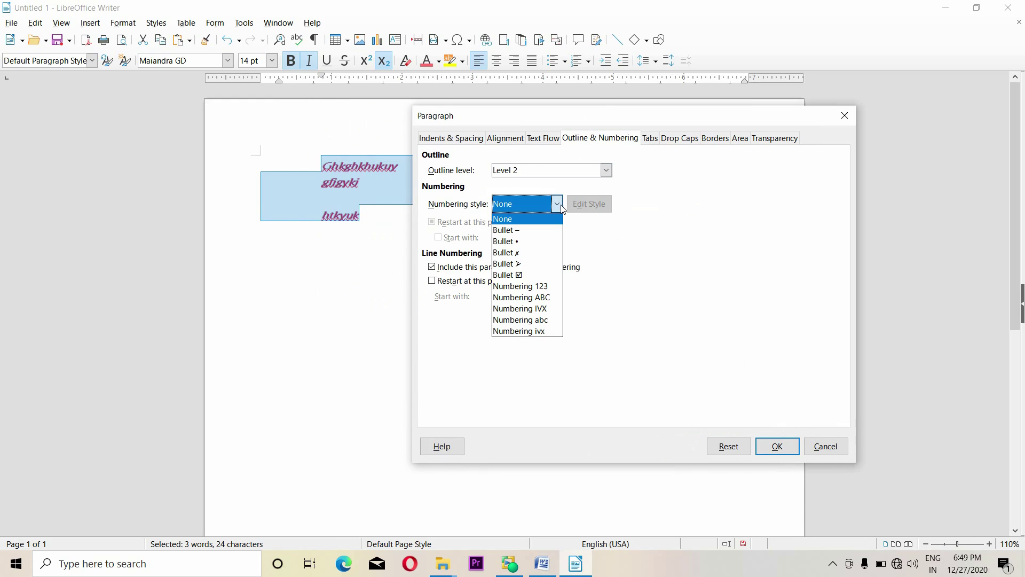
left_click(536, 264)
Browse the bullet style editor's tabs, discard its changes, and apply the arrowhead bullets
left_click(591, 205)
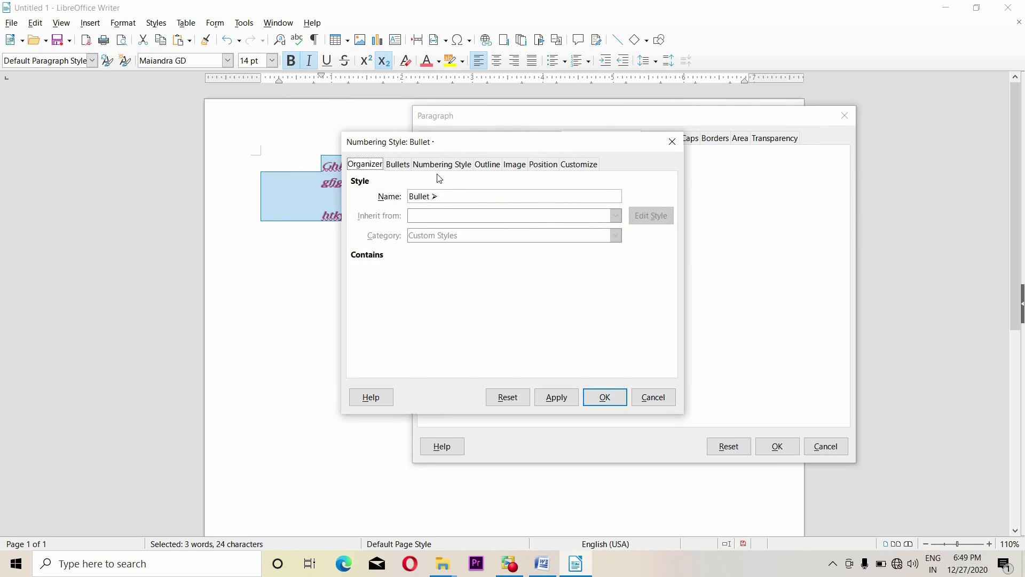
left_click(436, 164)
left_click(487, 164)
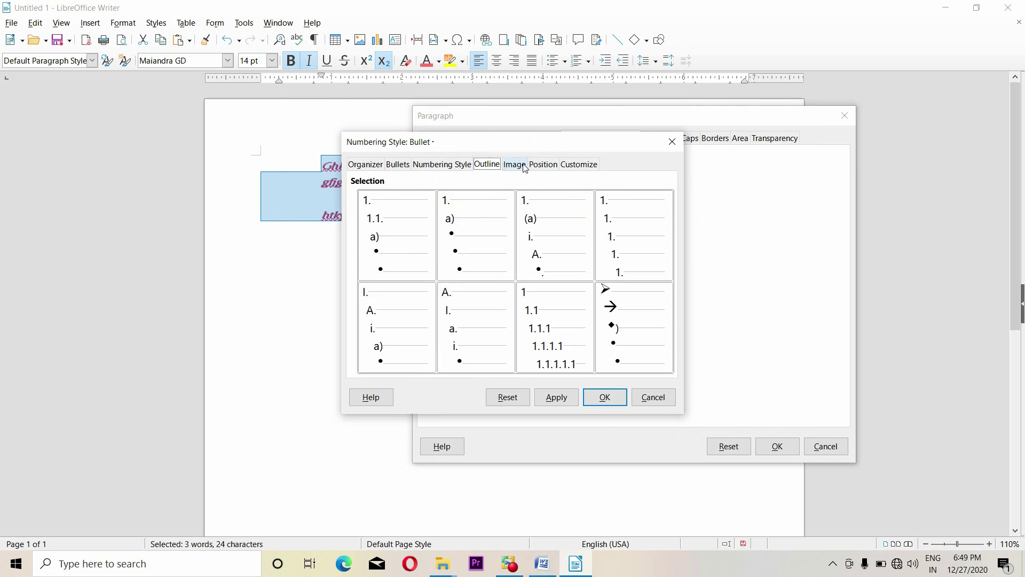
left_click(515, 165)
left_click(540, 166)
left_click(571, 165)
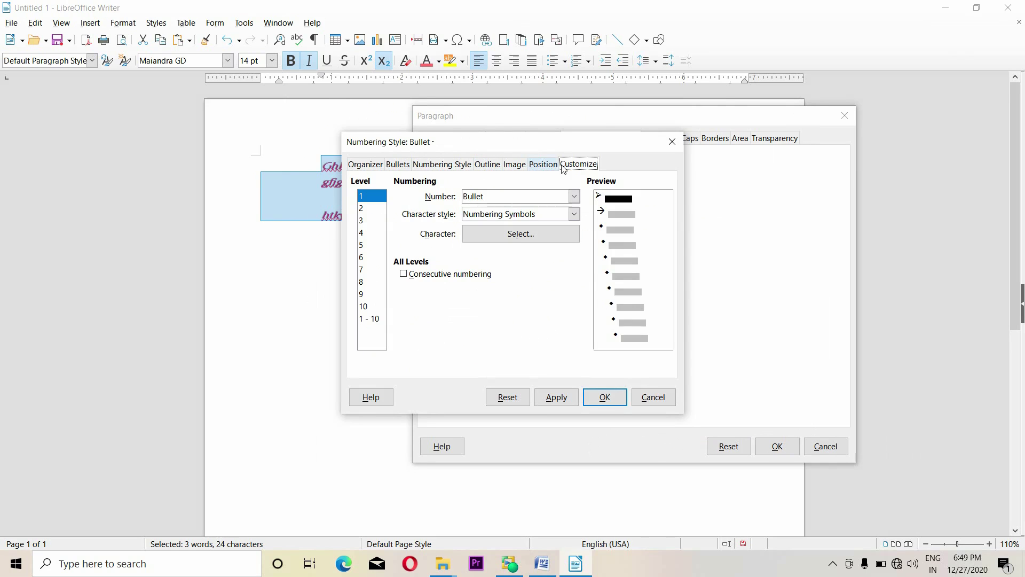
left_click(401, 165)
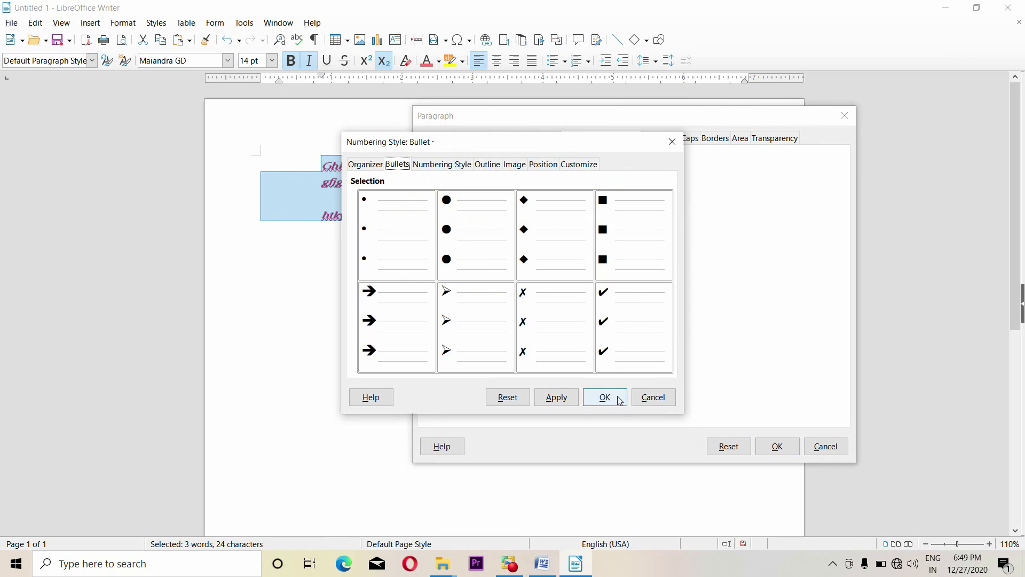
left_click(536, 249)
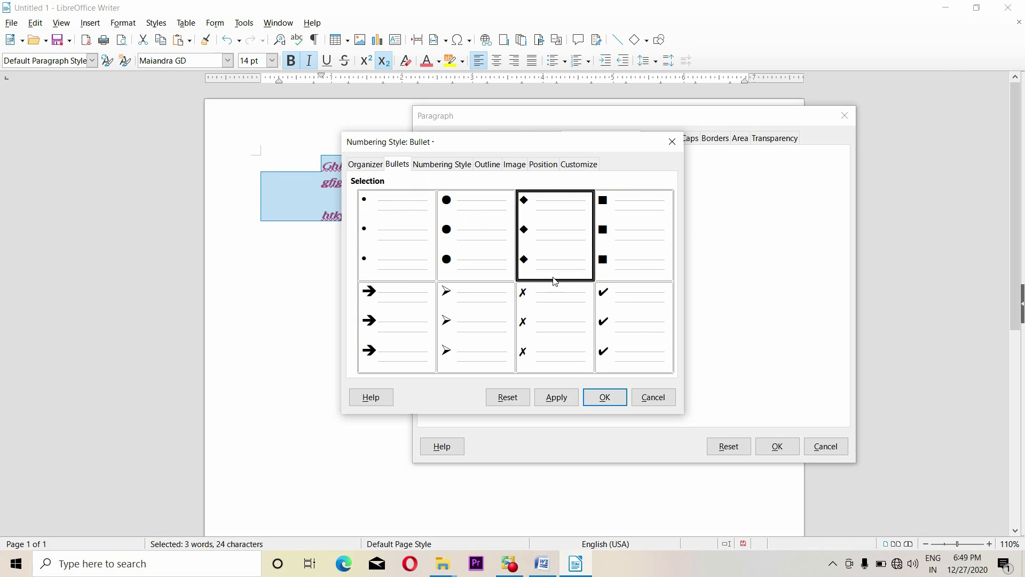
left_click(654, 398)
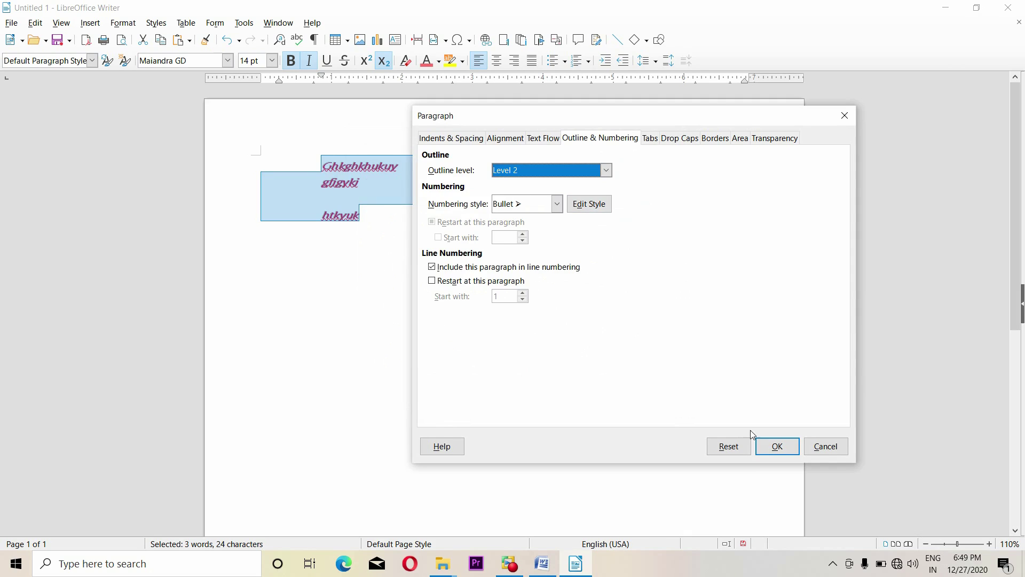
left_click(777, 446)
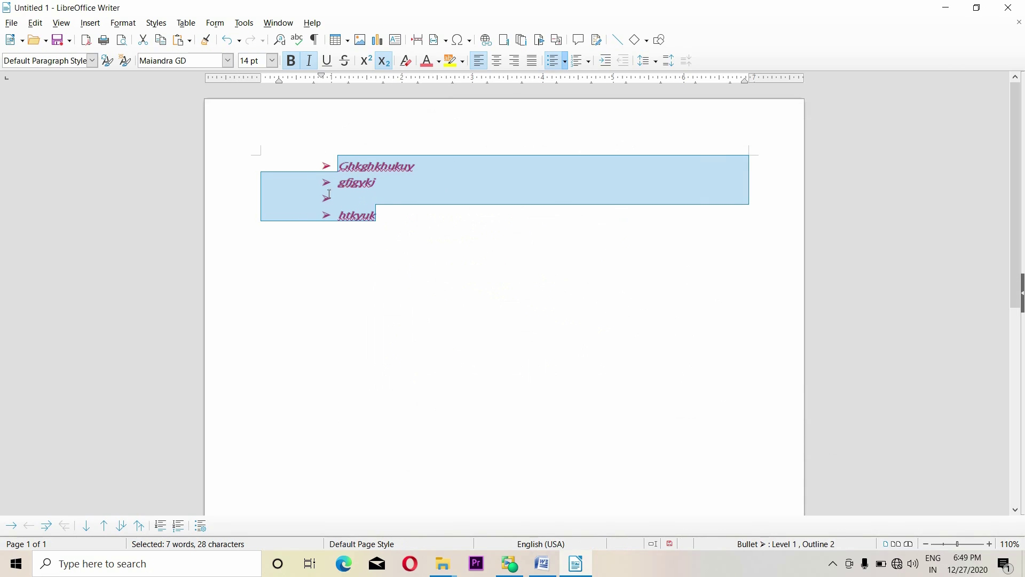
View the Paragraph dialog's Tabs settings and close it without changes
left_click(133, 24)
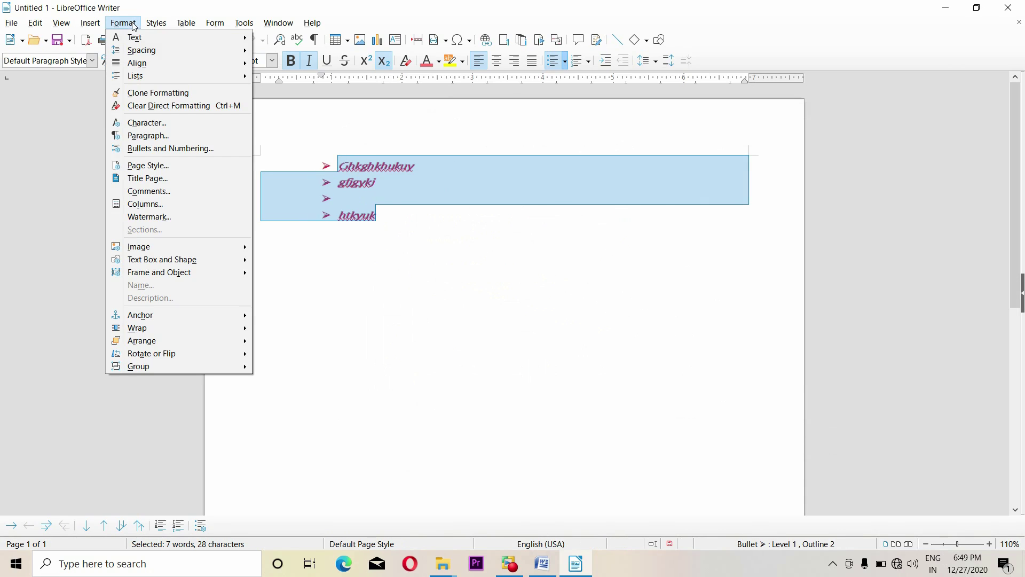
left_click(162, 137)
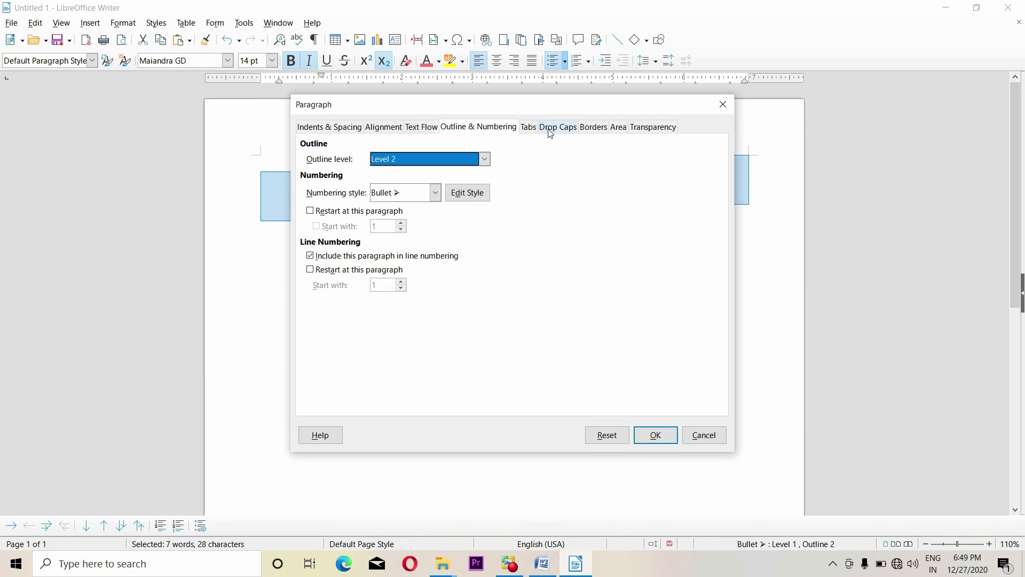
left_click(530, 128)
left_click_drag(550, 115, 682, 143)
left_click_drag(557, 138, 632, 156)
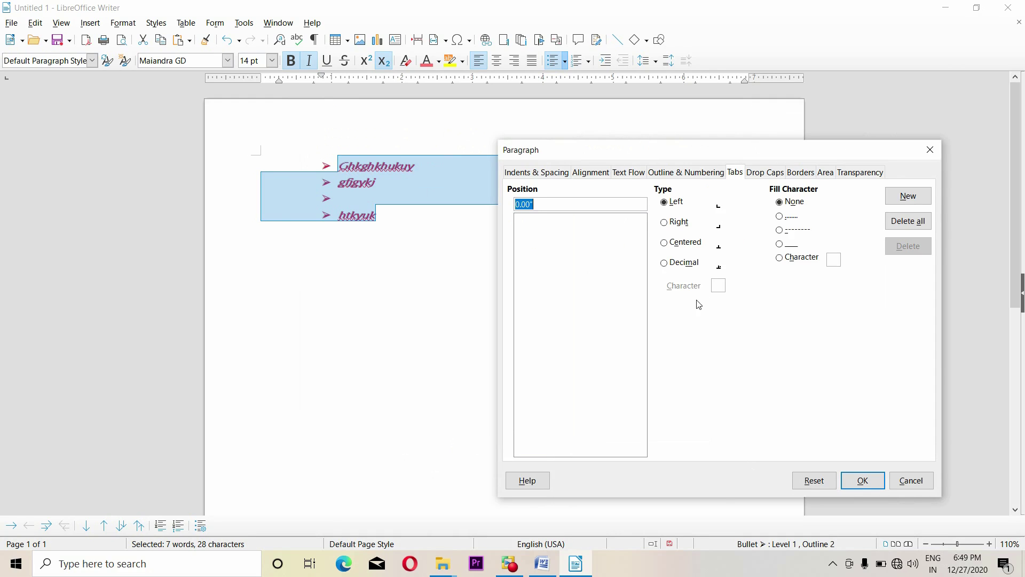
left_click(929, 150)
Select all text, toggle the bullets off, and delete the word htkyuk
left_click(404, 231)
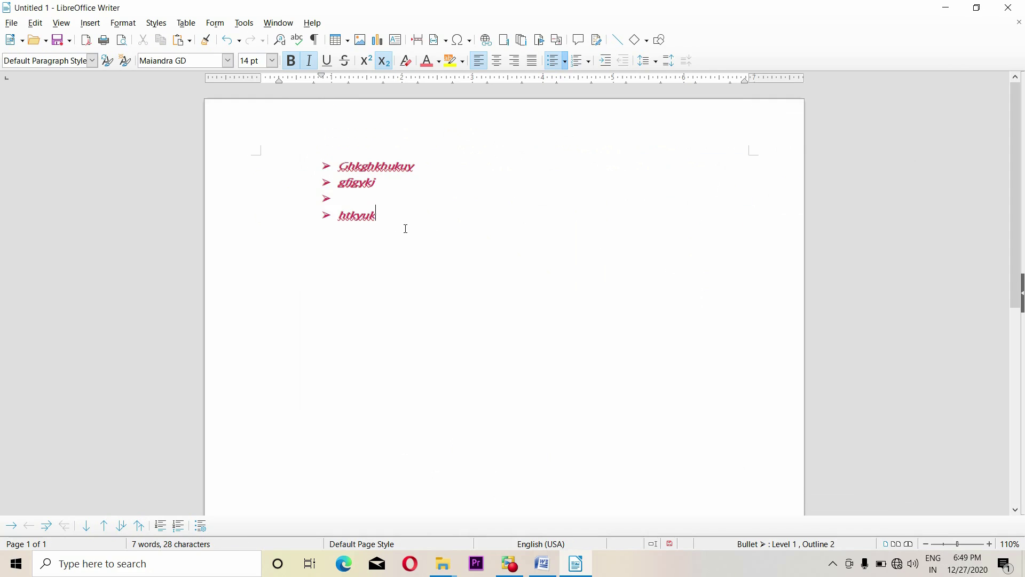
key("ctrl+a")
key("shift+F12")
left_click(384, 217)
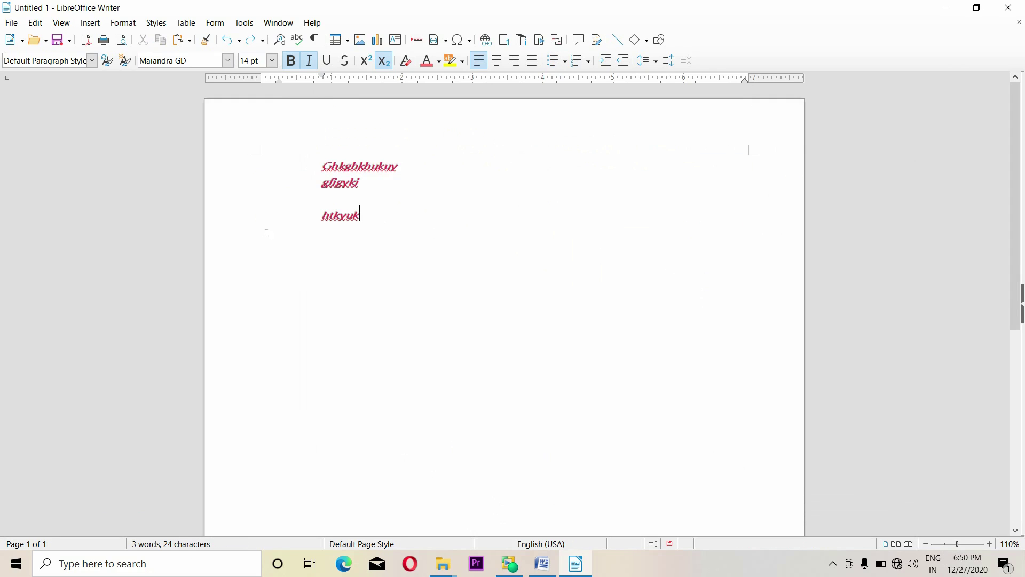
key("BackSpace")
key("BackSpace")
key("BackSpace")
key("BackSpace")
key("BackSpace")
key("BackSpace")
Open the Paragraph dialog and move it clear of the text
left_click(156, 23)
mouse_move(123, 23)
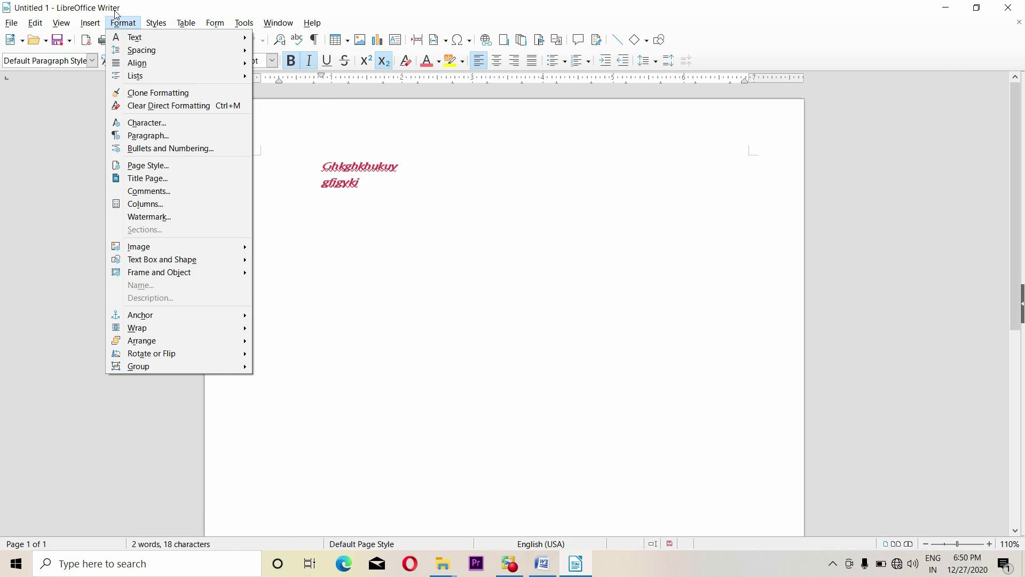
left_click(157, 147)
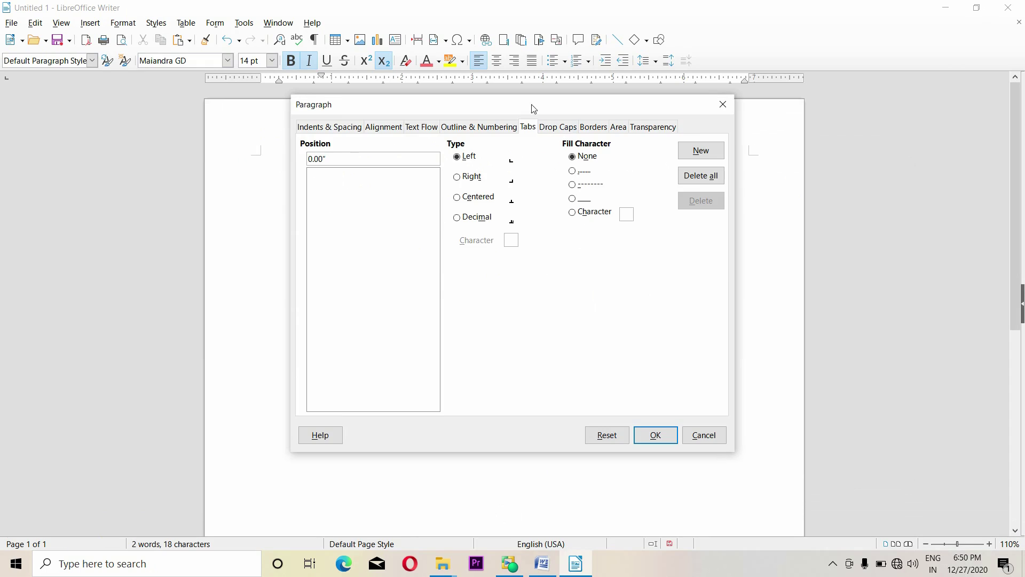
left_click_drag(626, 126, 626, 126)
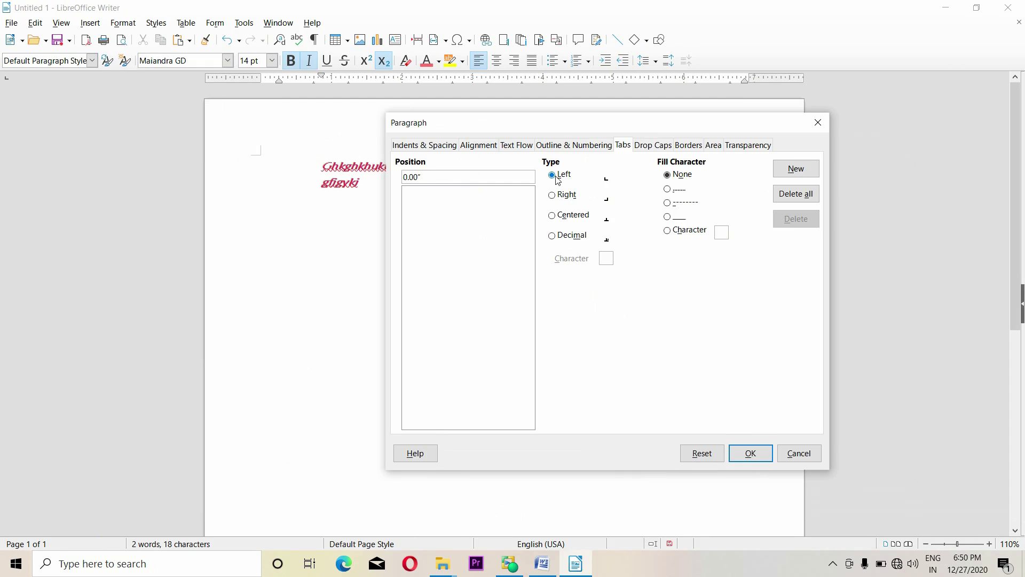
left_click_drag(560, 129, 598, 142)
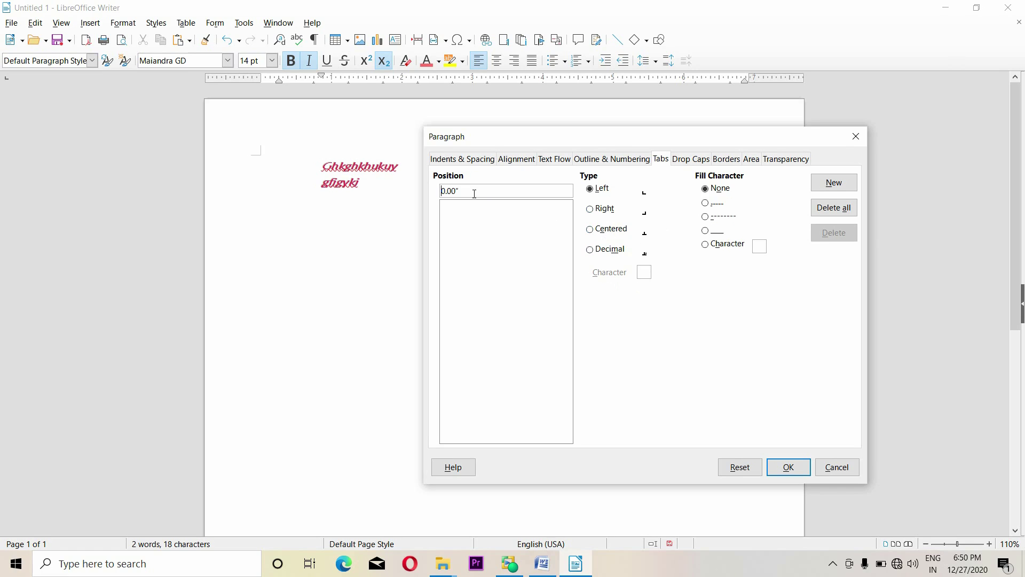
left_click_drag(545, 131, 539, 159)
Add a centred 4.00" tab stop with dotted fill, then type dfgdfgdfgfd on the next line
left_click_drag(466, 225, 409, 229)
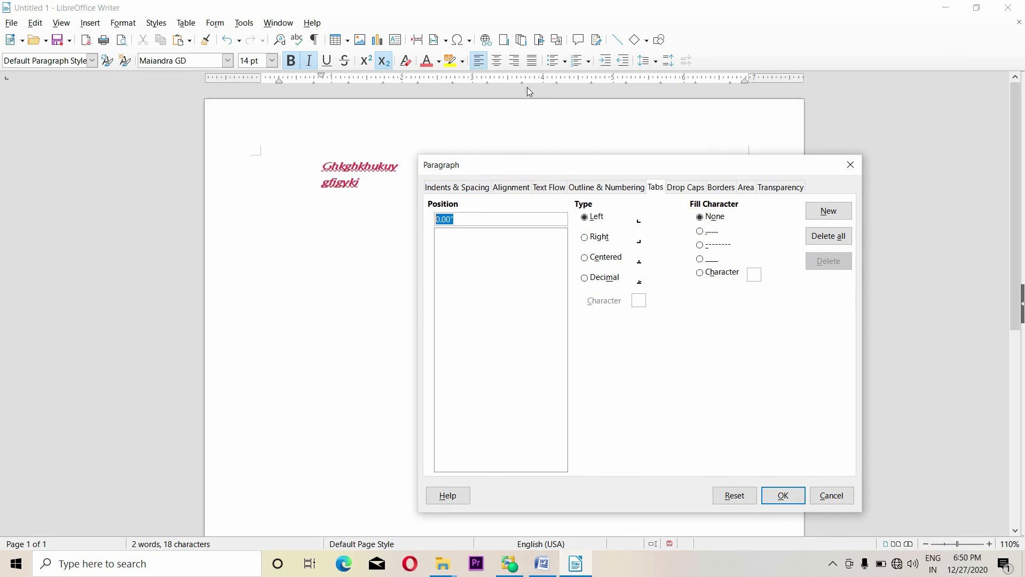
left_click(585, 258)
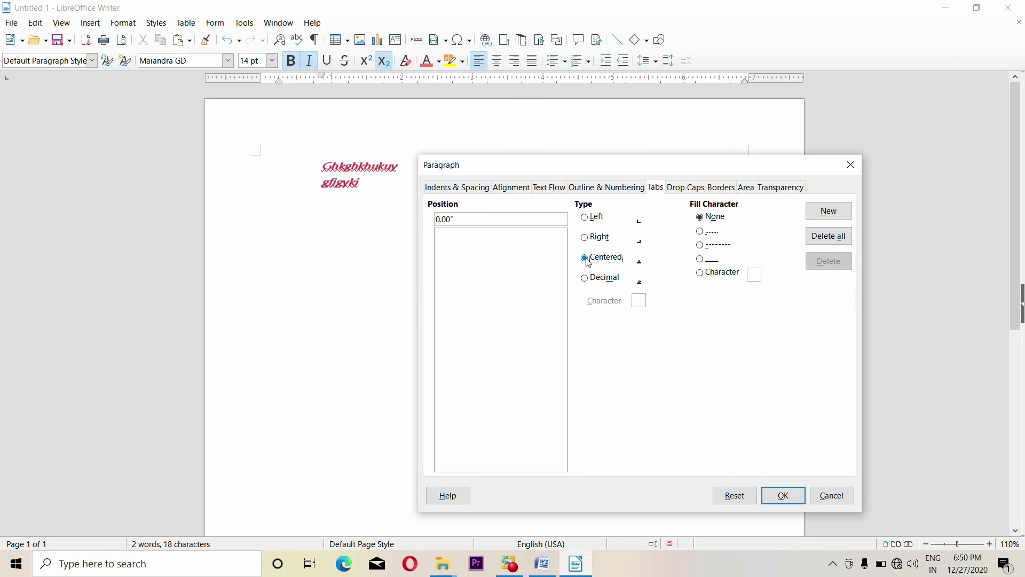
left_click(474, 221)
type("4")
left_click_drag(716, 170, 684, 171)
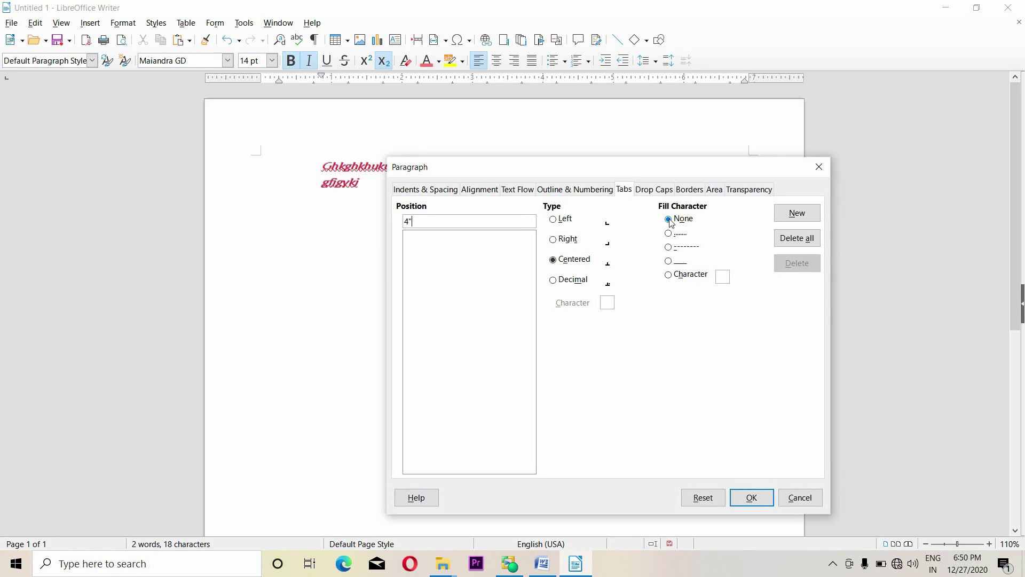
left_click(668, 234)
left_click(790, 216)
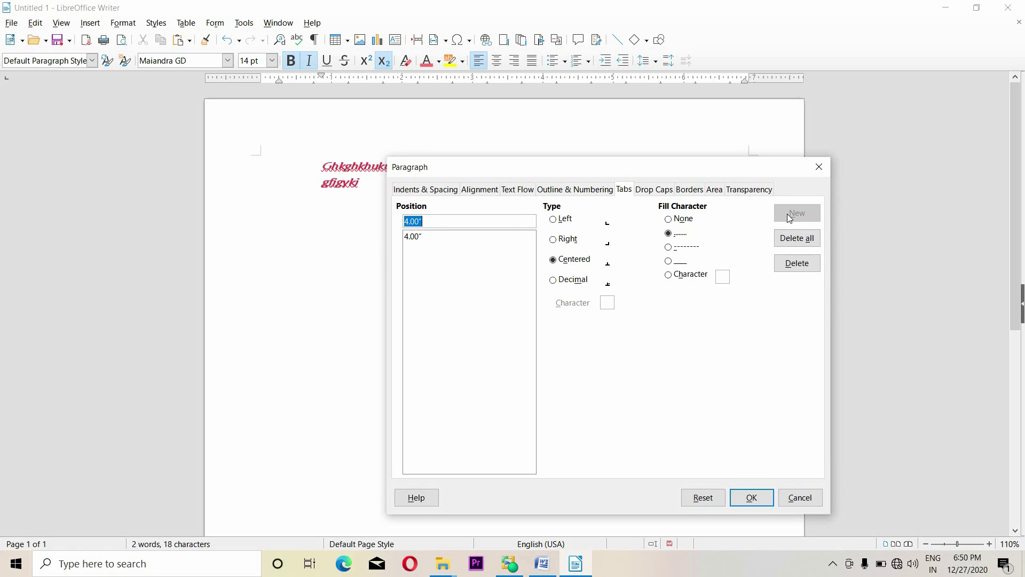
left_click(753, 497)
type("dfgdfgdfgfd")
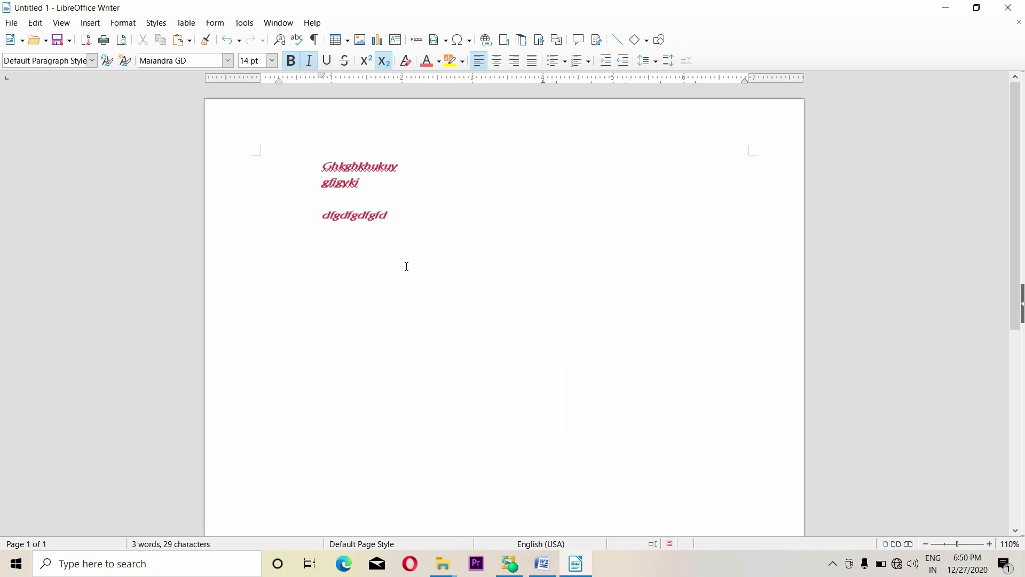
Replace the final d with a dotted-leader tab and ',sadhasku.', then delete that line's text
key("BackSpace")
key("Tab")
key("Tab")
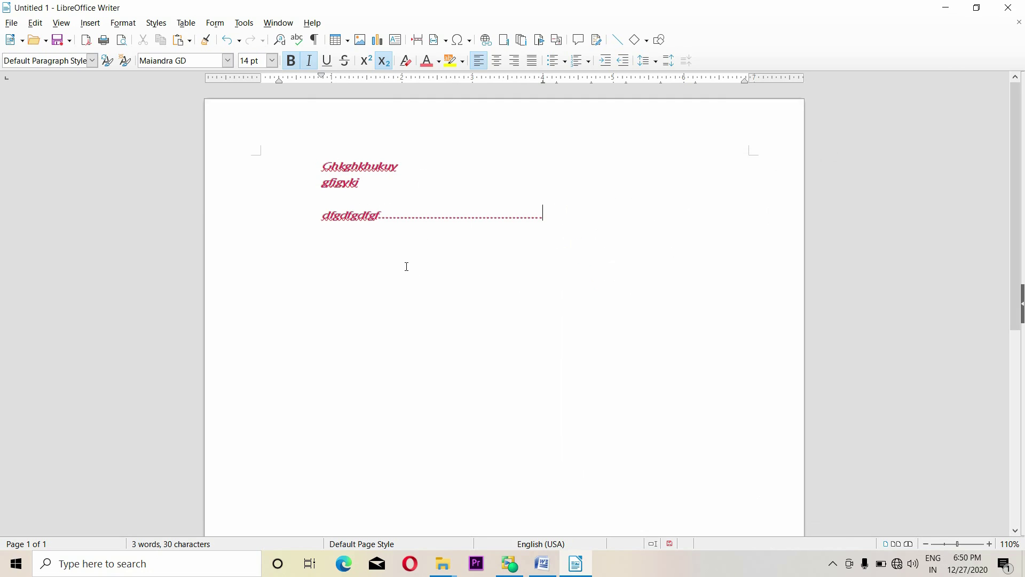
type(",sadhasku.")
triple_click(329, 214)
key("Delete")
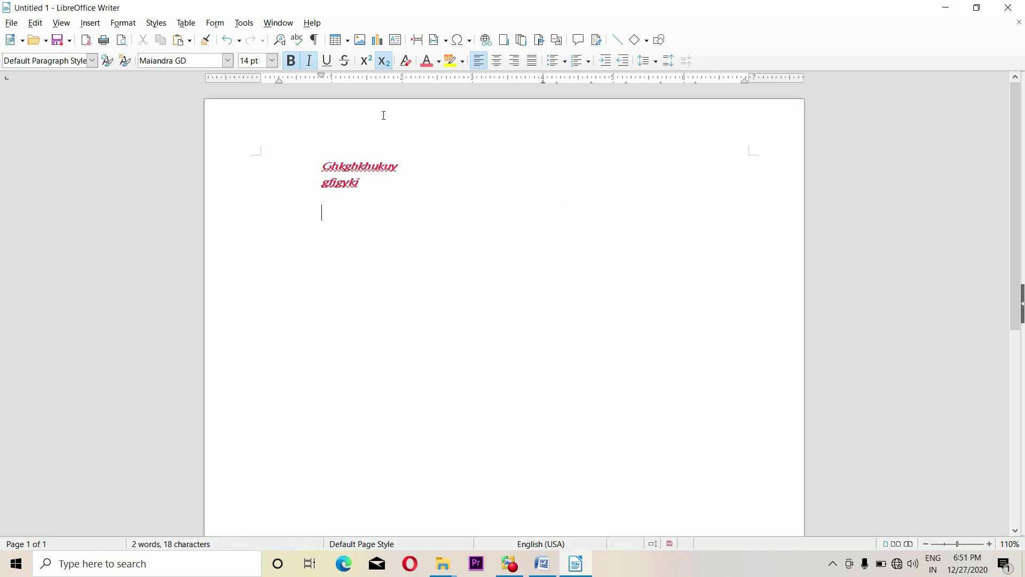
Enable drop caps, toggle Whole word on and off, and set 2 characters spanning 4 lines
left_click(122, 23)
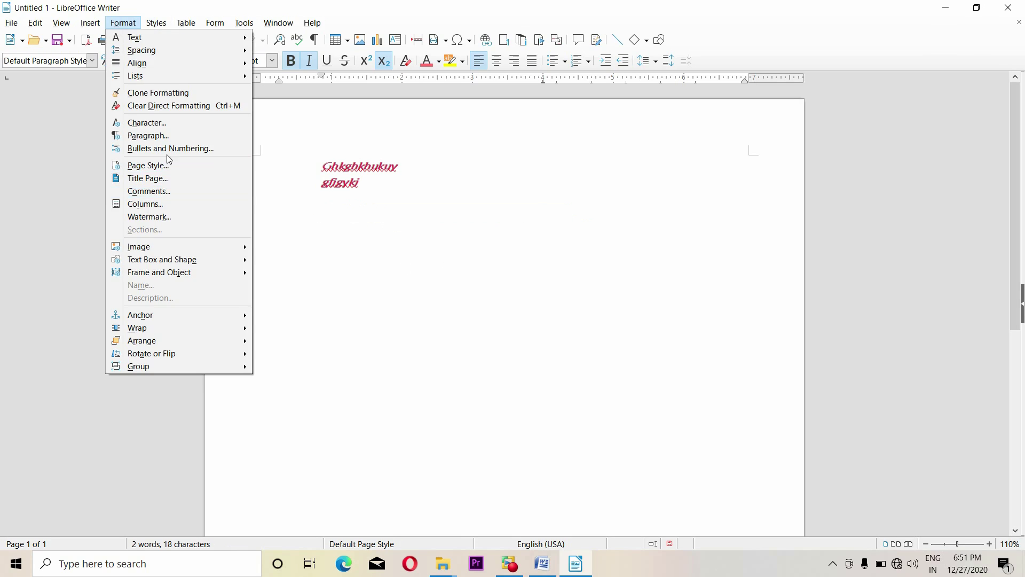
left_click(160, 135)
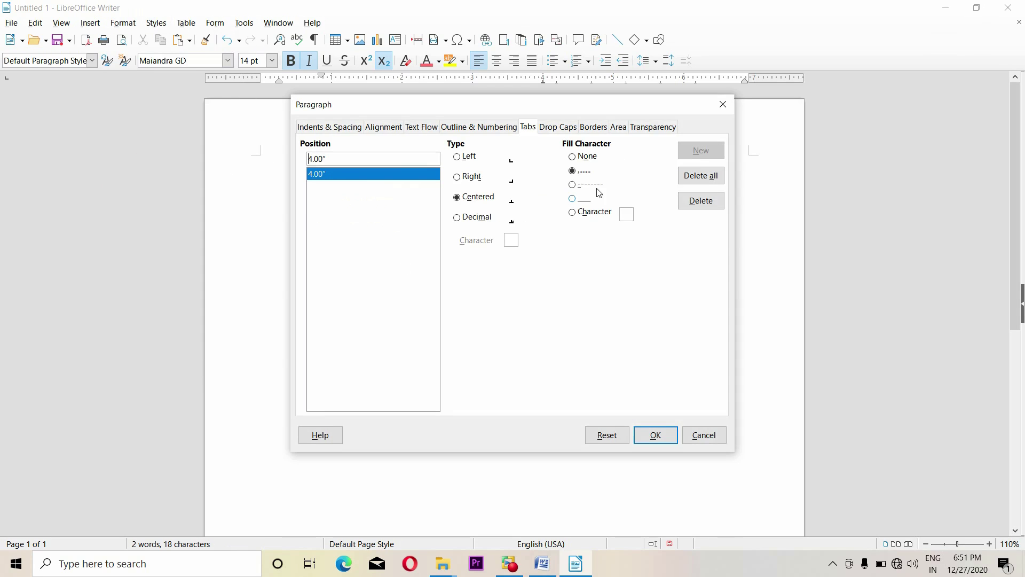
left_click(555, 129)
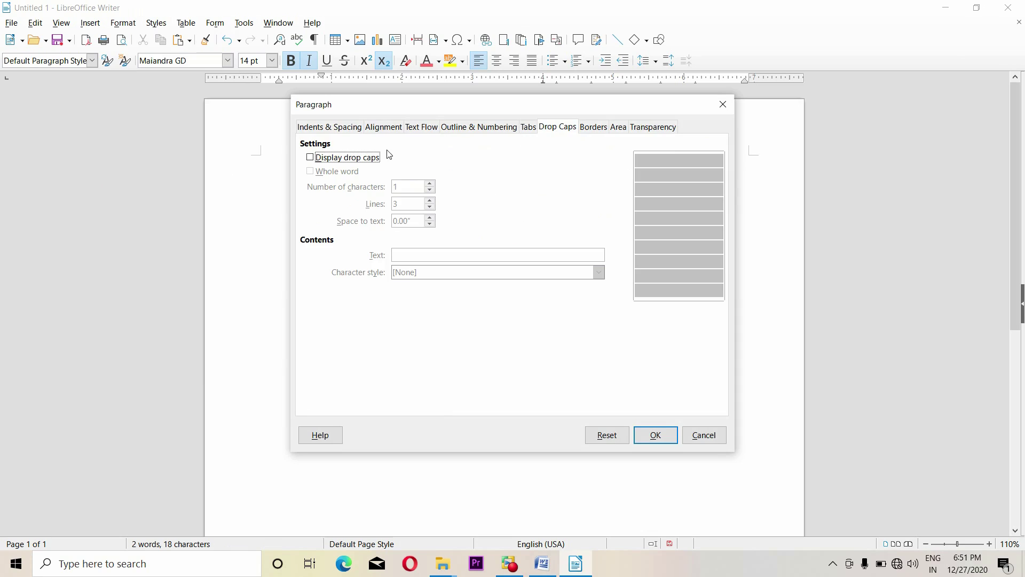
left_click(355, 157)
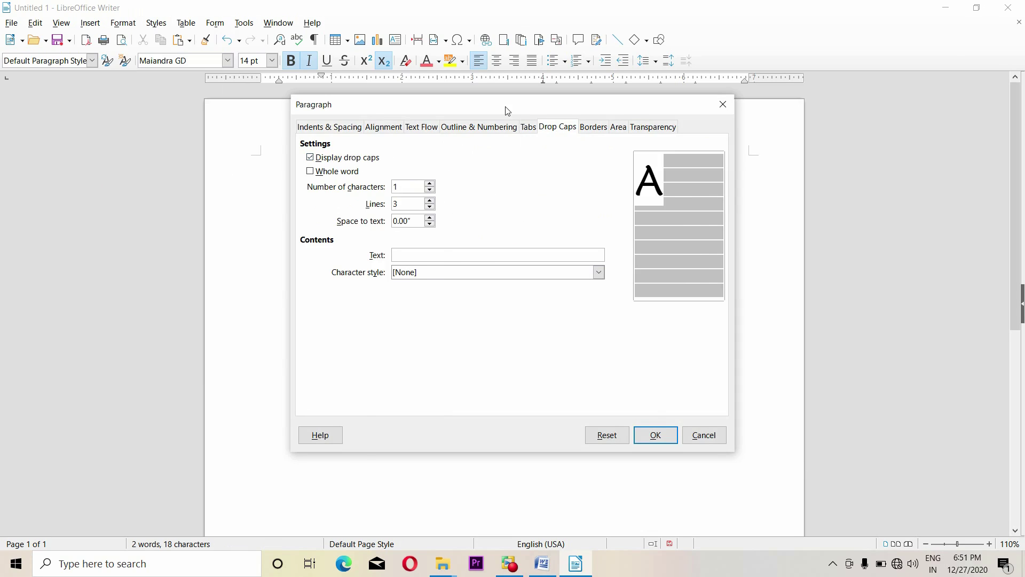
left_click_drag(507, 111, 582, 121)
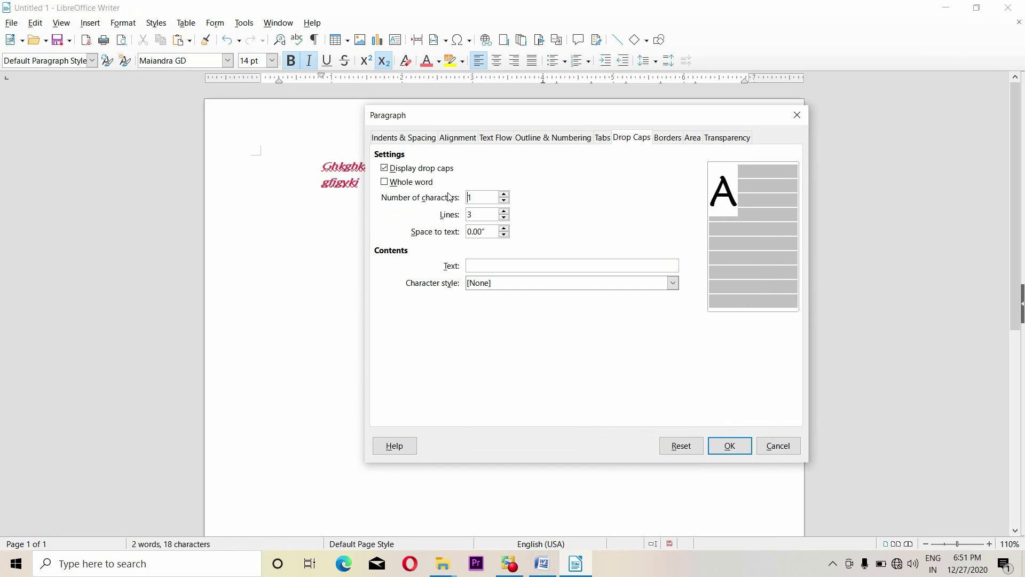
left_click(415, 187)
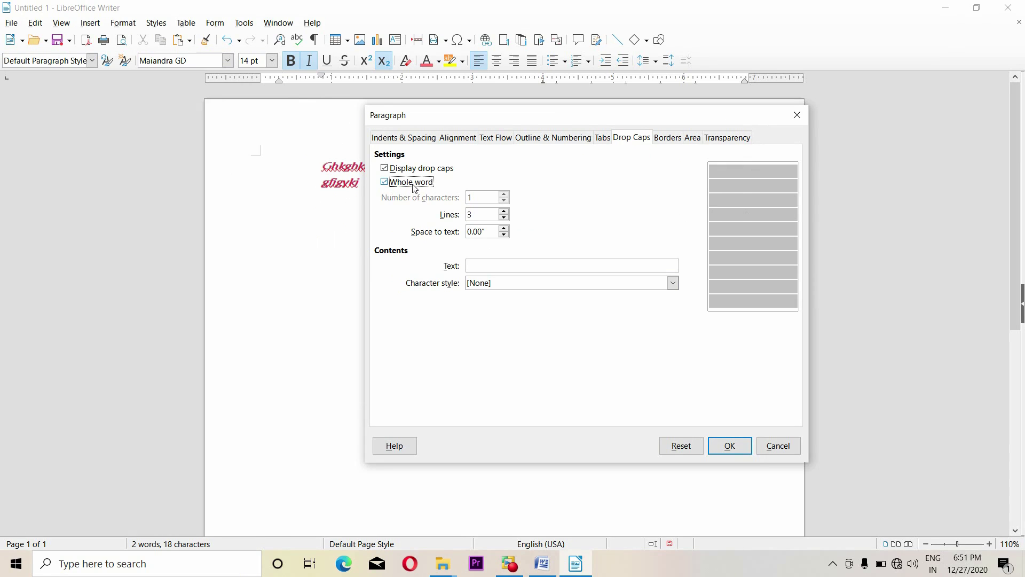
left_click(415, 186)
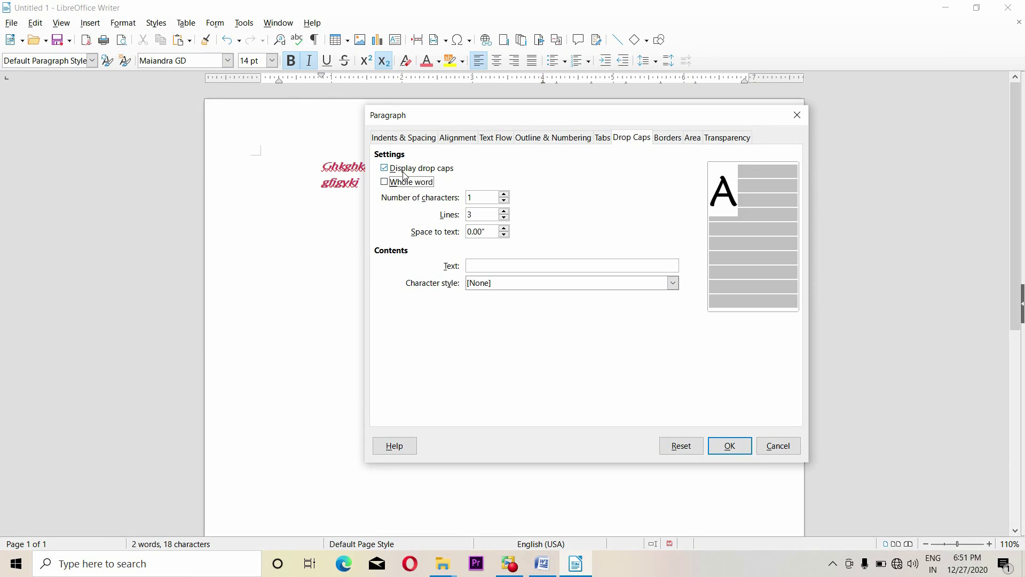
left_click(504, 195)
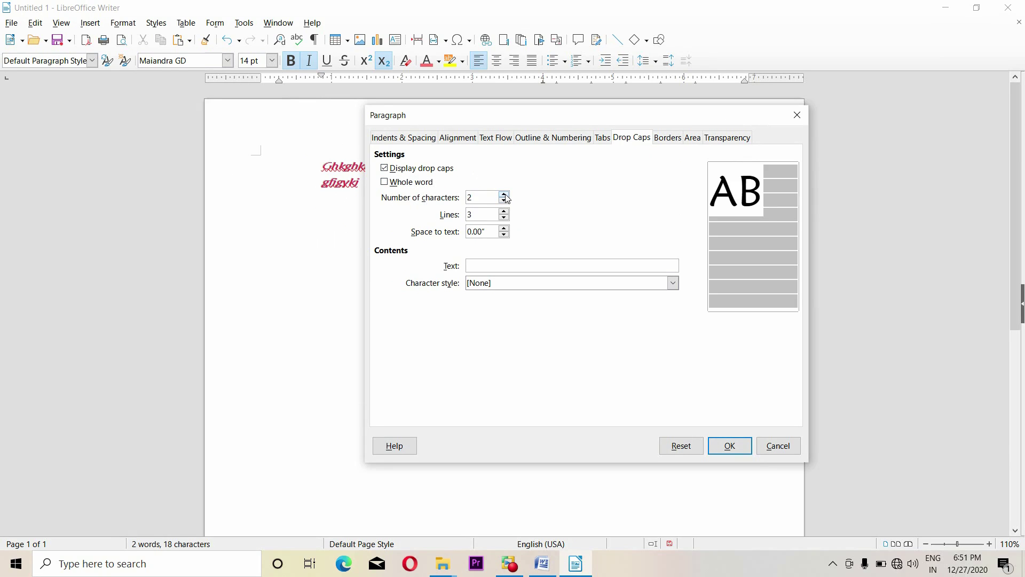
left_click(504, 212)
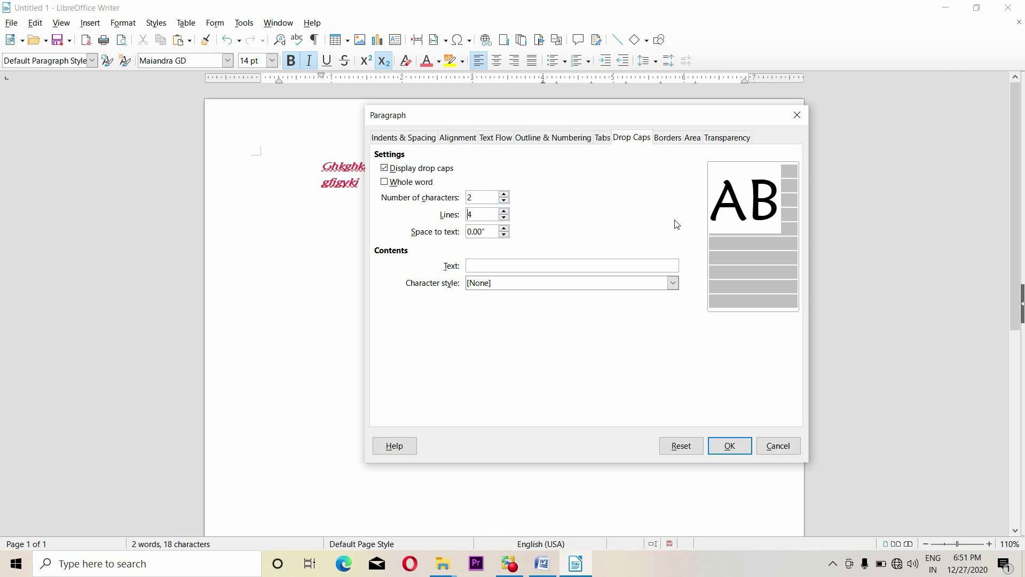
Set a one-character drop cap reading 's' in the Teletype character style
left_click(505, 201)
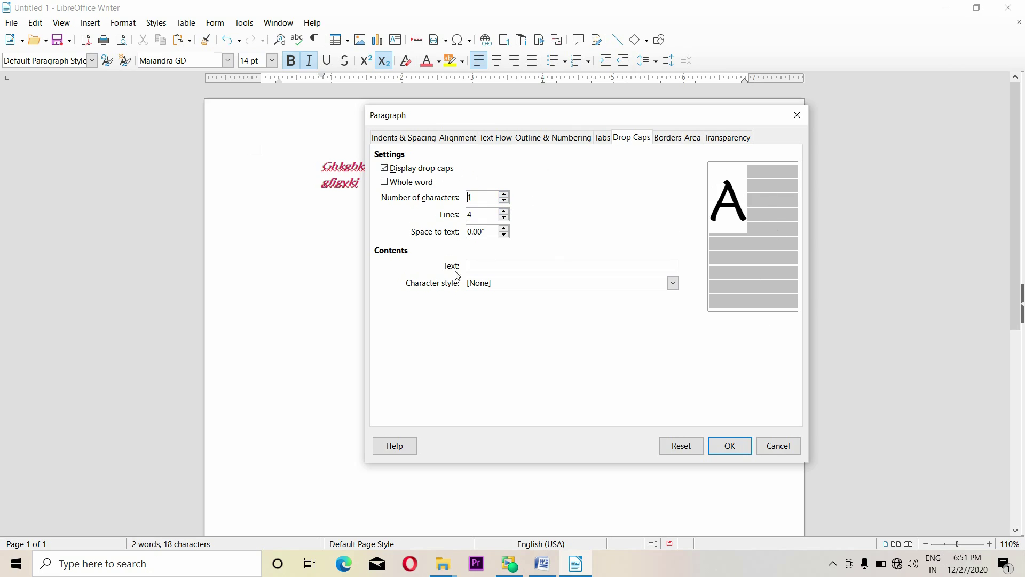
left_click(523, 269)
type("gg")
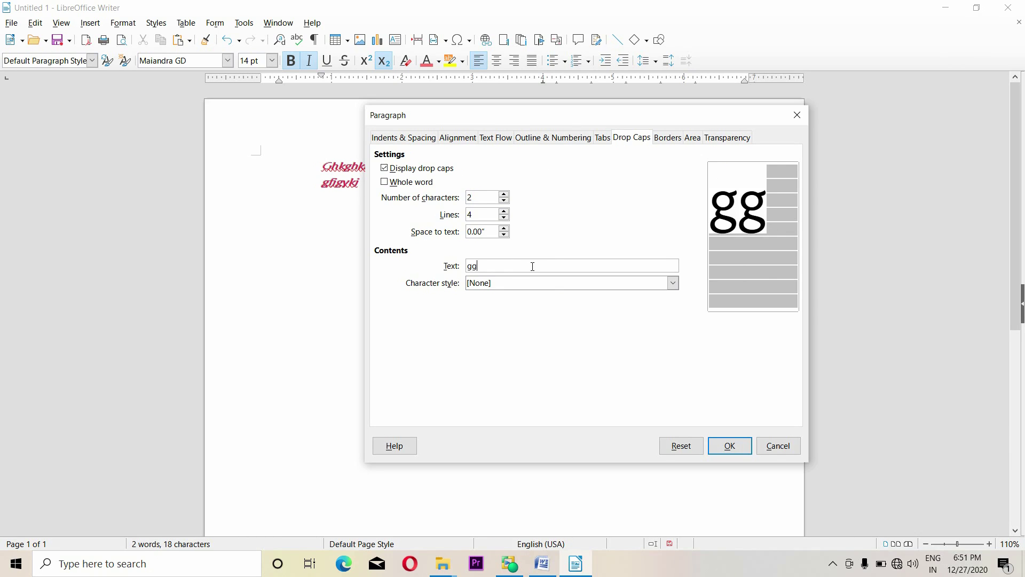
key("BackSpace")
key("BackSpace")
left_click(543, 284)
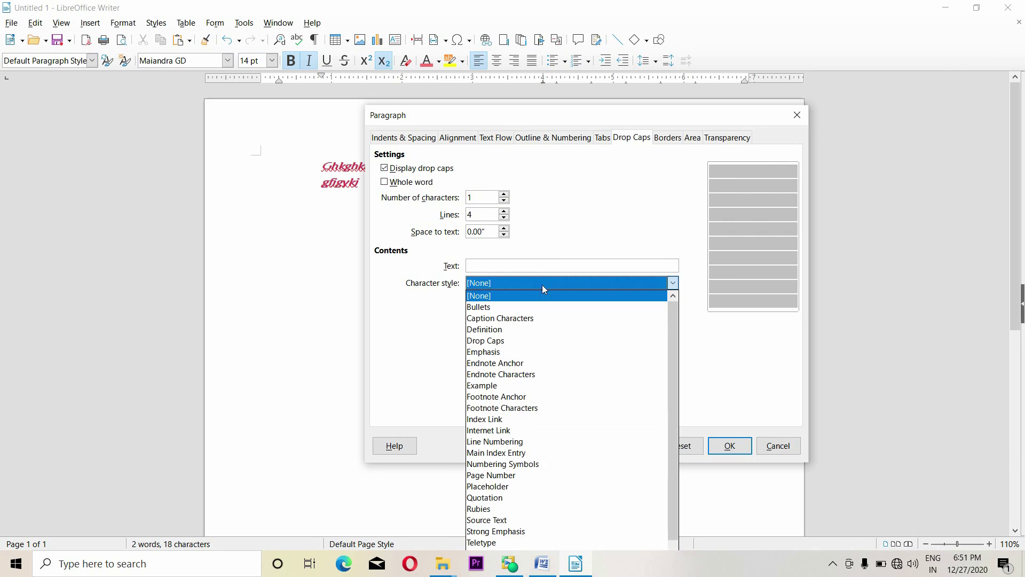
left_click(587, 362)
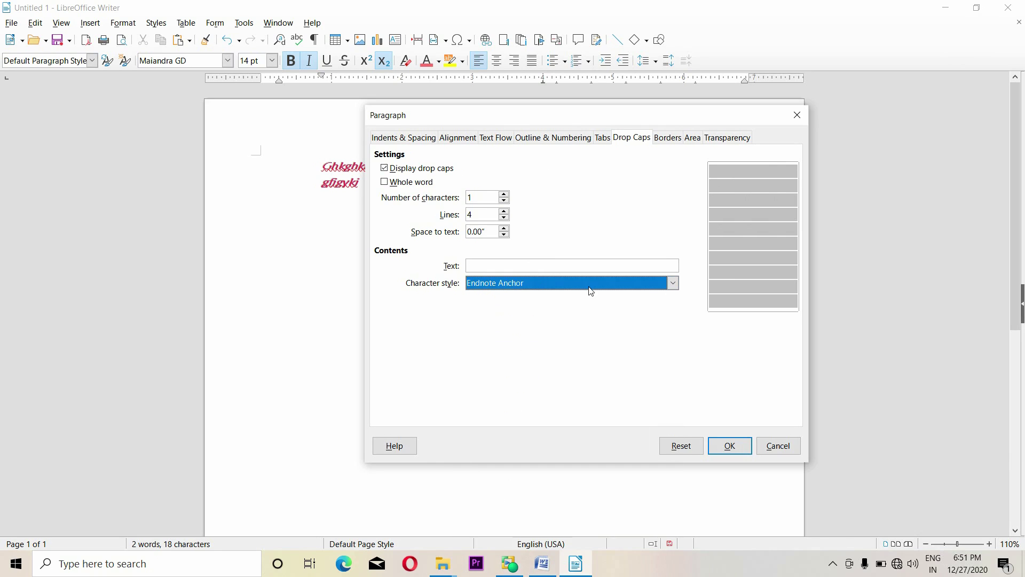
left_click(538, 265)
type("s")
left_click(561, 287)
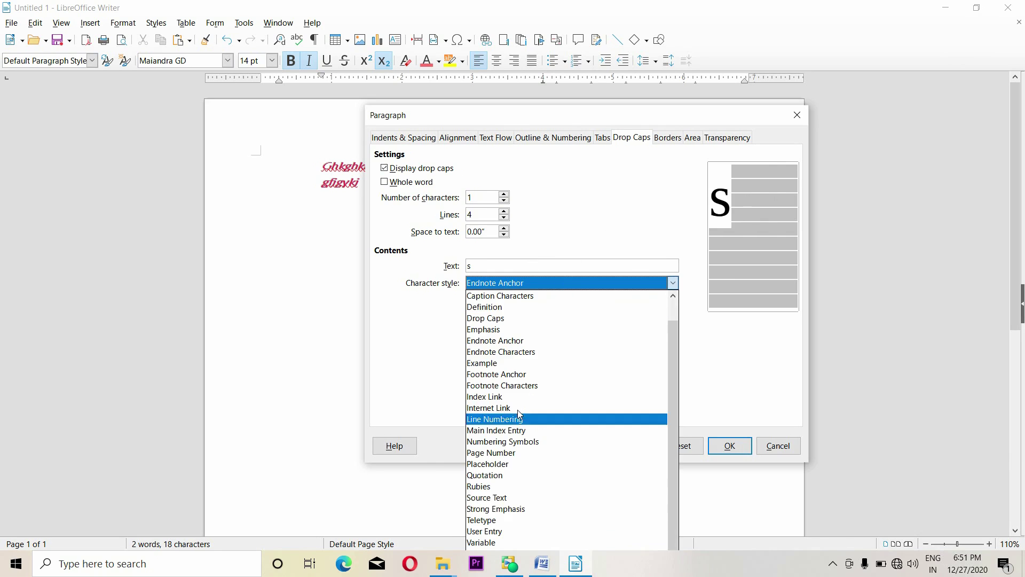
left_click(502, 517)
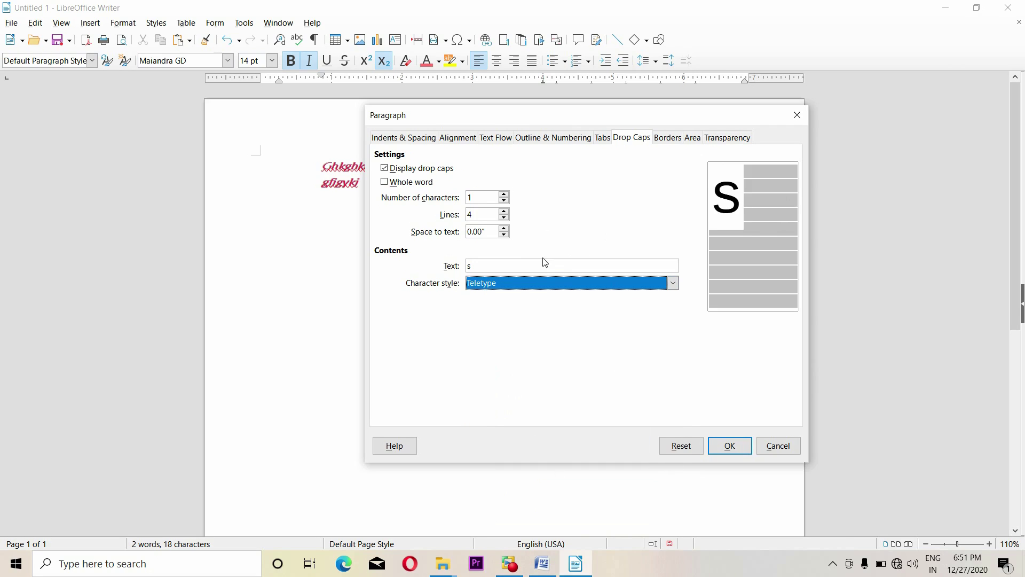
left_click(729, 445)
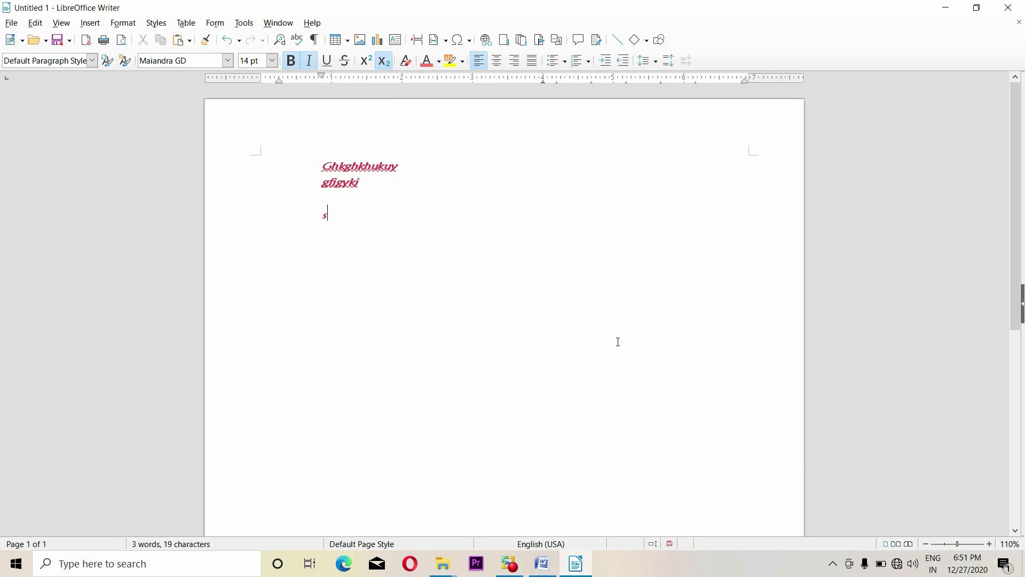
Select all the document text and bring up the Paragraph dialog
key("ctrl+a")
left_click(454, 229)
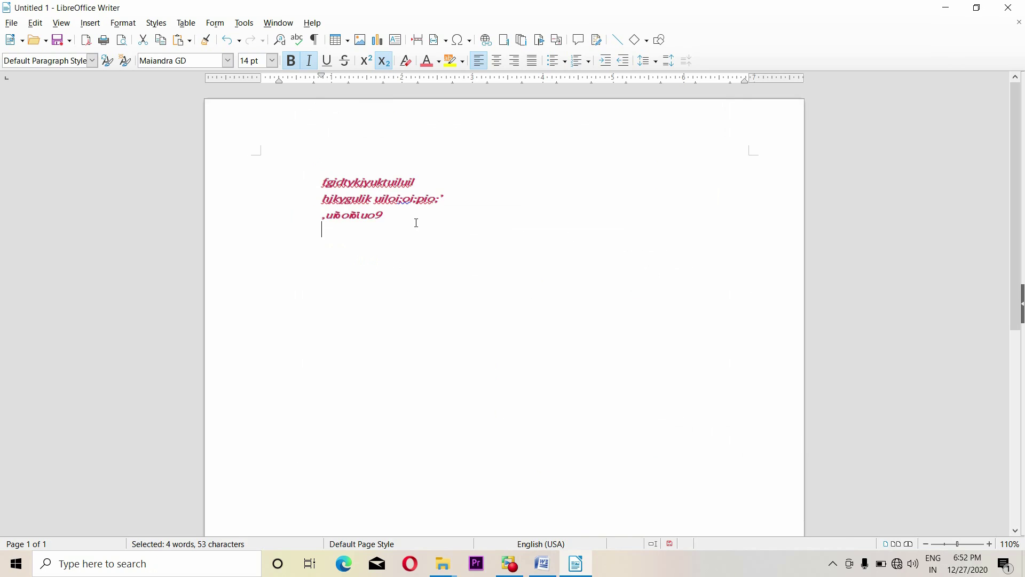
key("ctrl+a")
left_click(123, 22)
left_click(165, 137)
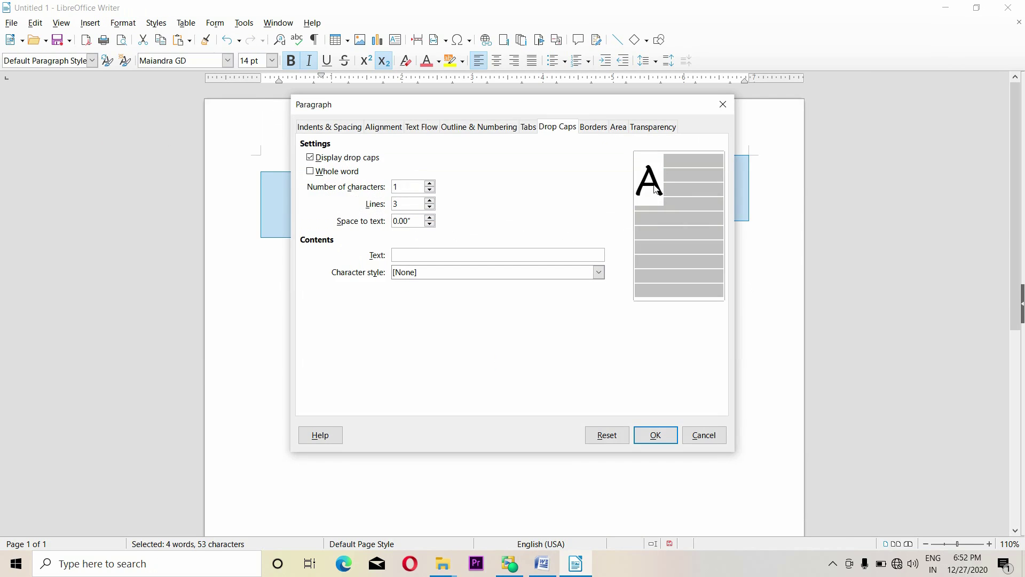
left_click_drag(483, 112, 543, 123)
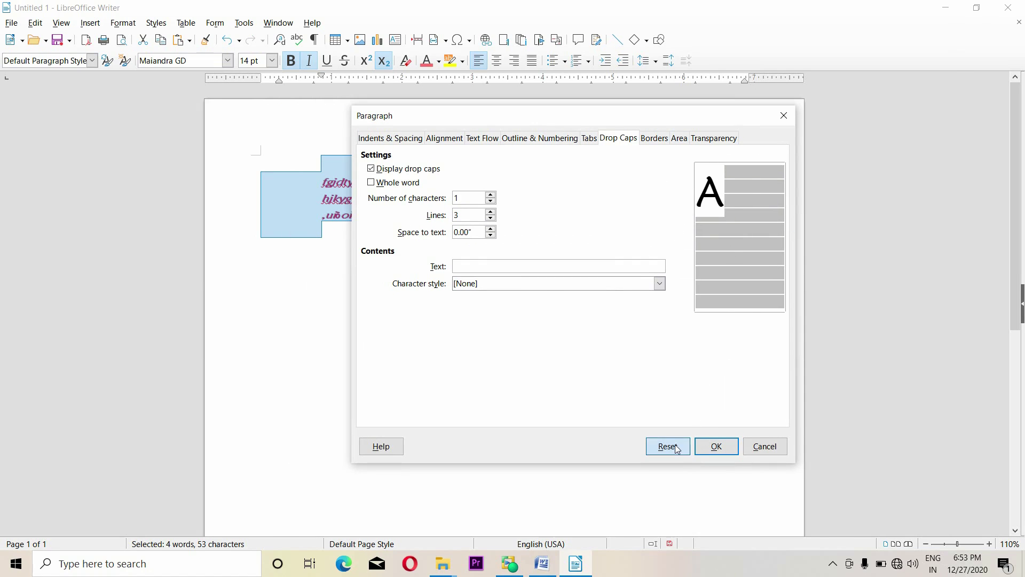
Add a black box border with 0.24" padding on every side
left_click(659, 144)
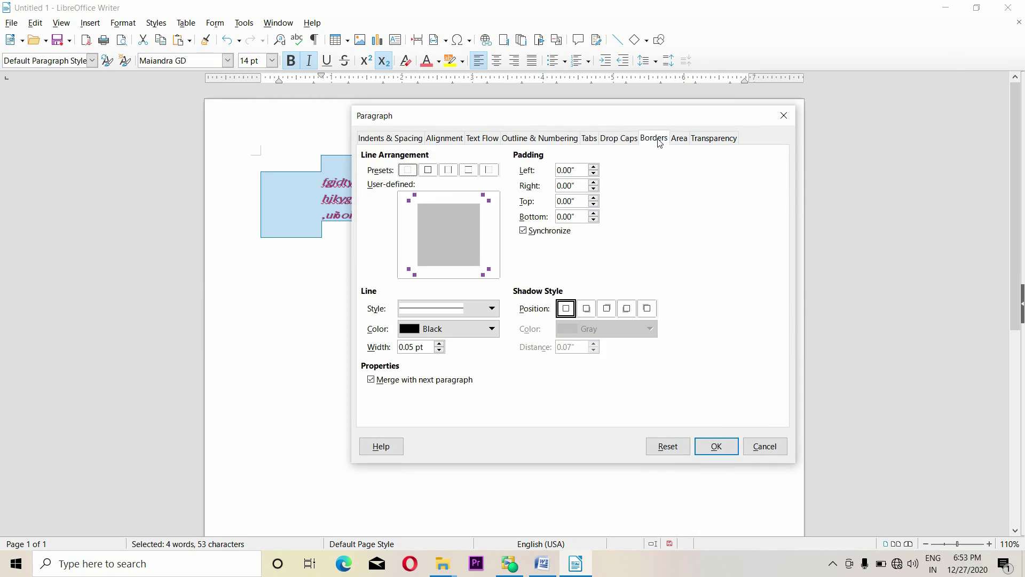
left_click_drag(502, 116, 610, 138)
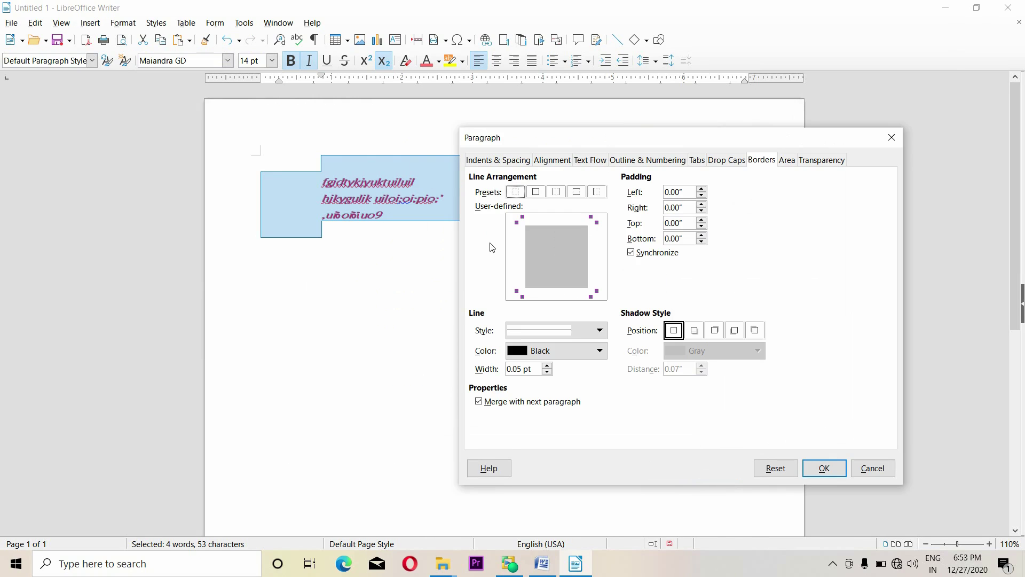
left_click(536, 193)
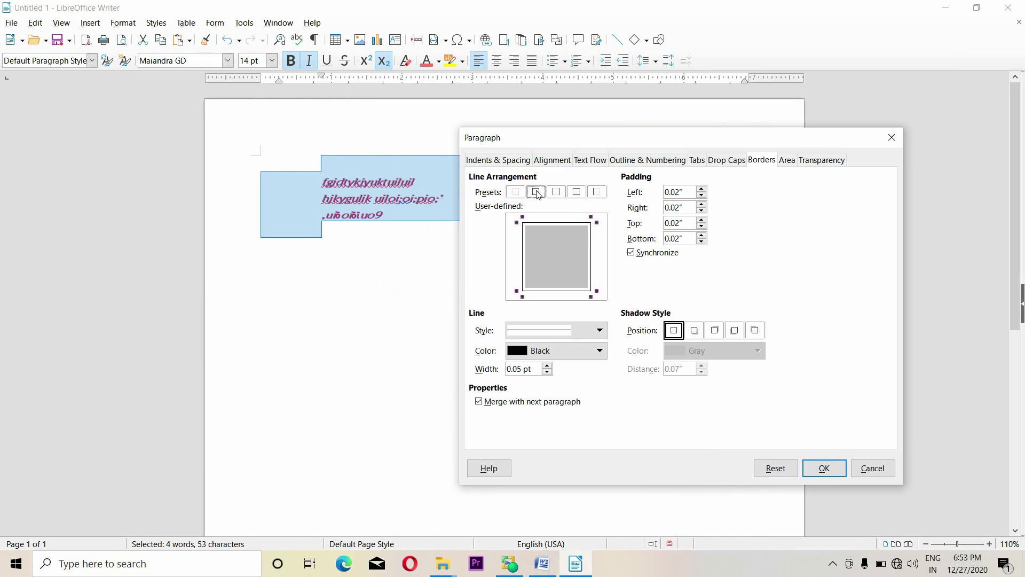
left_click(701, 189)
left_click(701, 189)
left_click(589, 340)
left_click(519, 368)
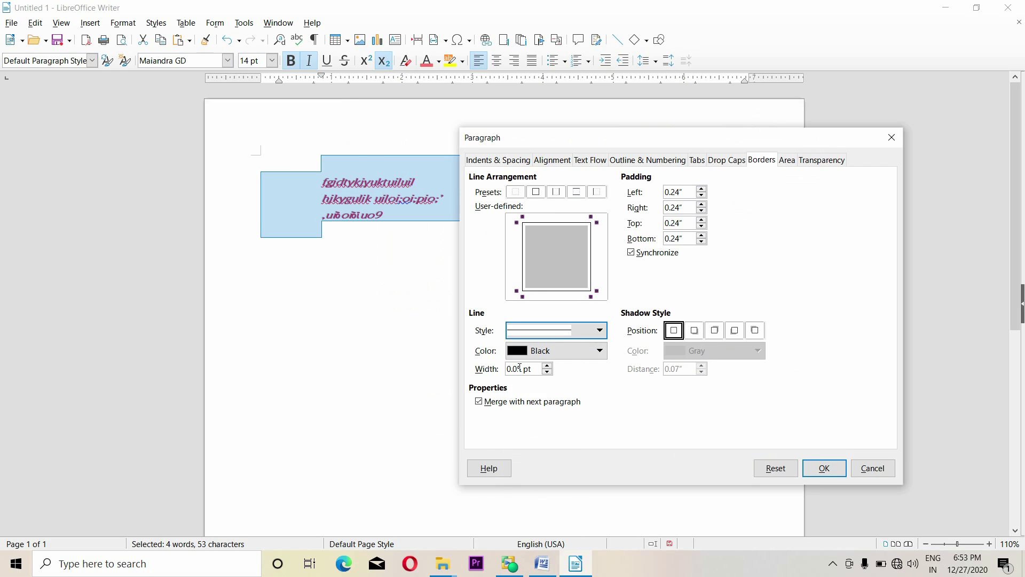
left_click(563, 348)
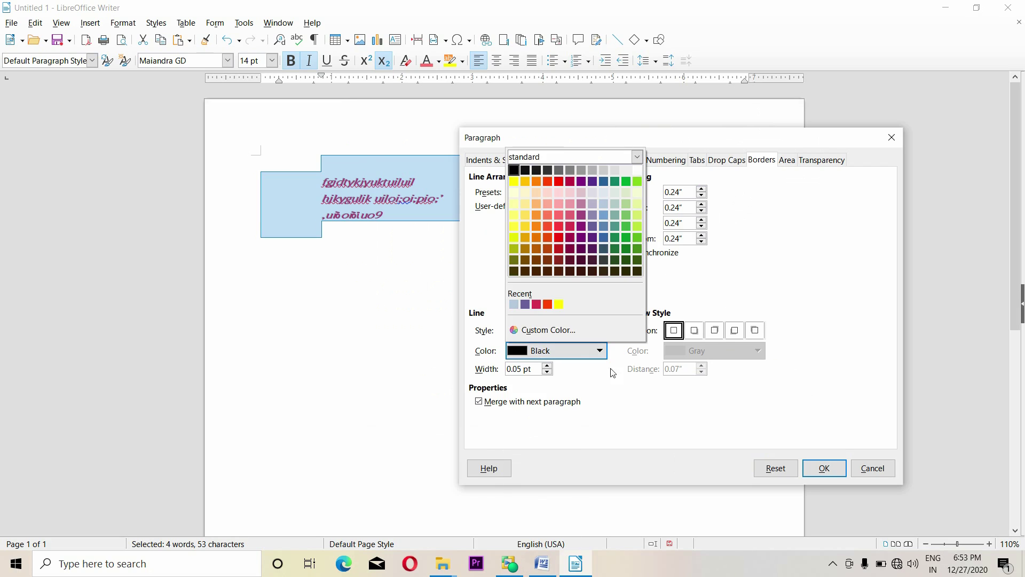
left_click(615, 384)
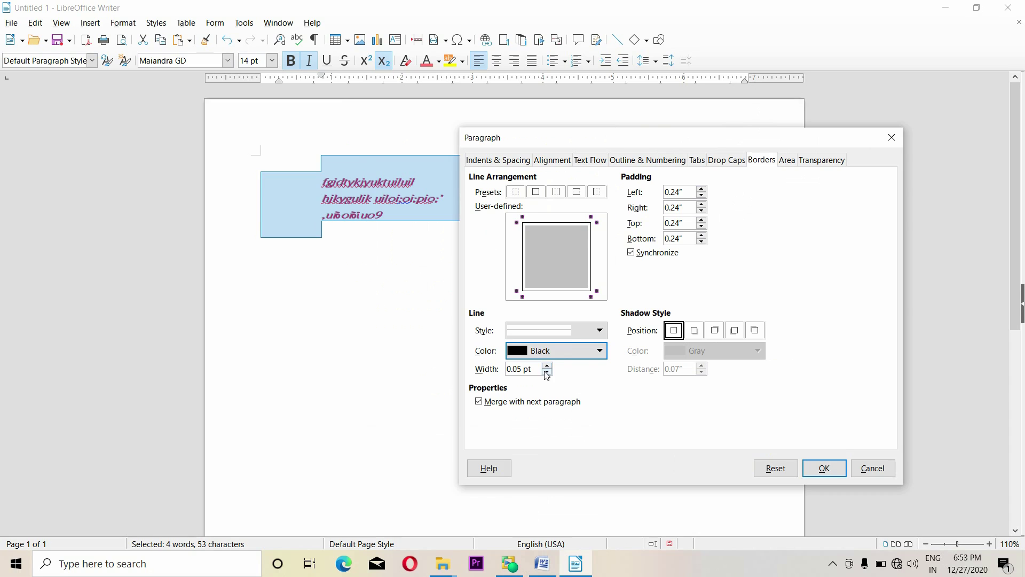
left_click(788, 161)
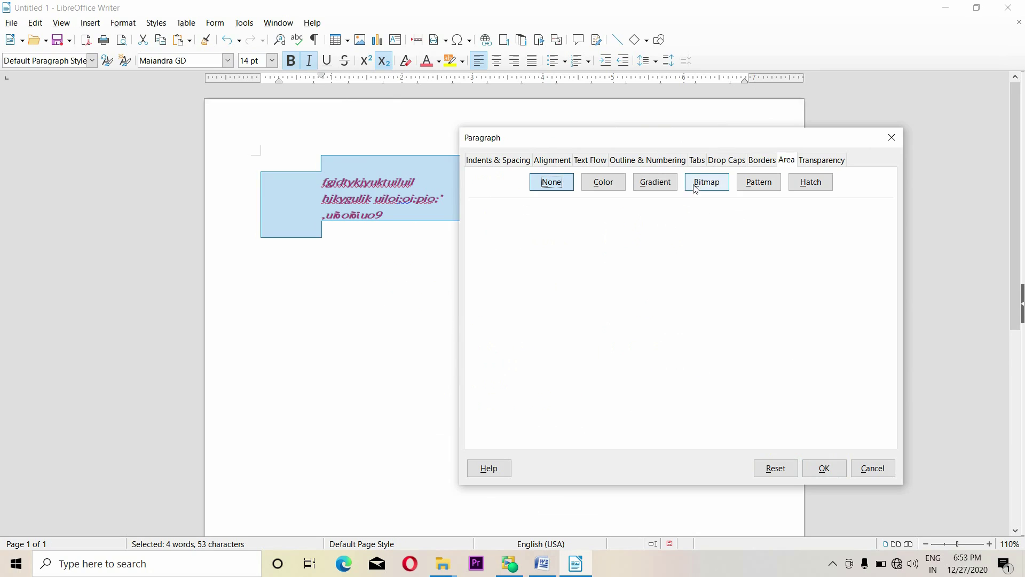
Preview a dark blue radial gradient background, then change its type to Linear
left_click(659, 184)
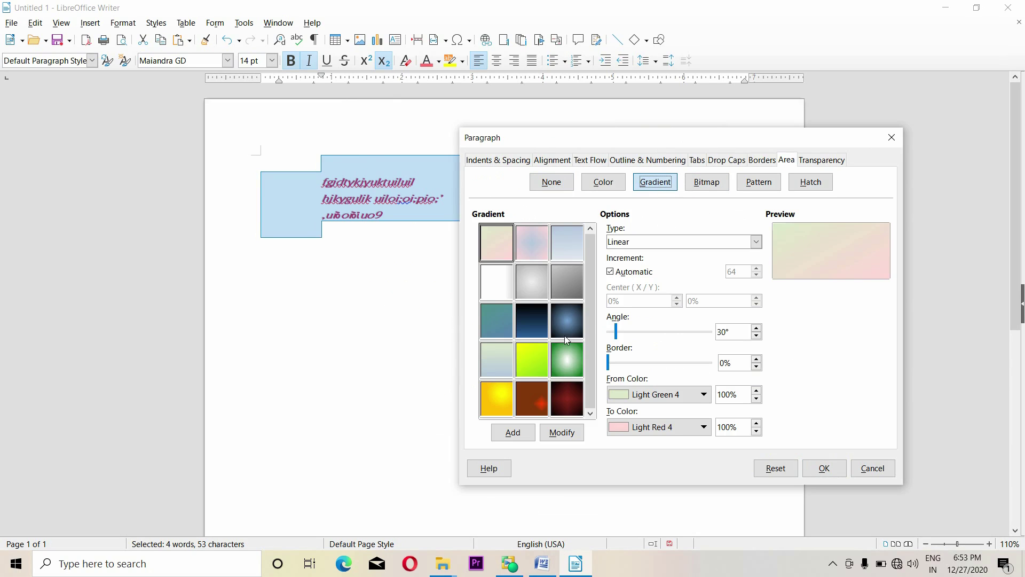
left_click(567, 321)
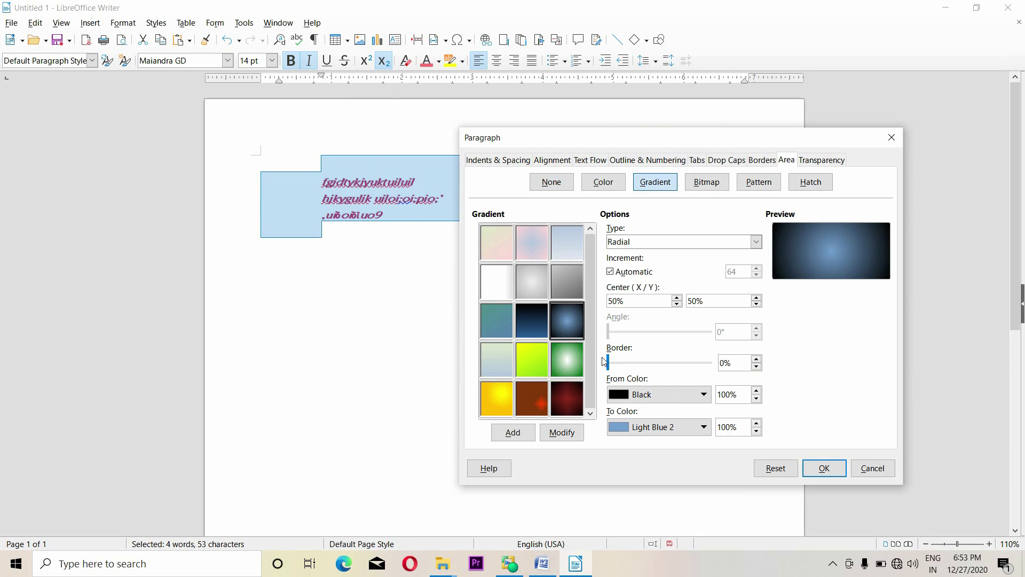
left_click(658, 395)
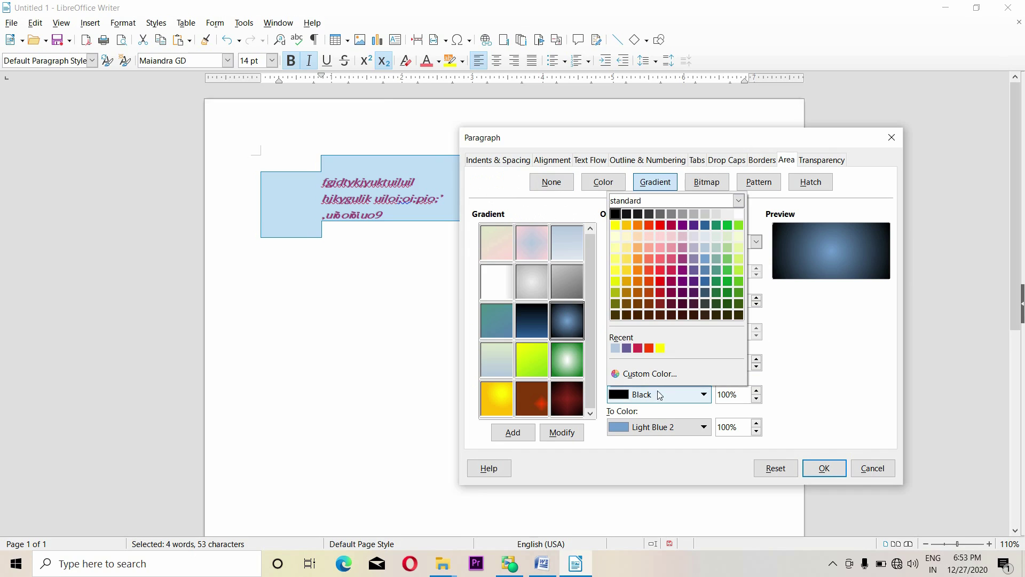
left_click(798, 351)
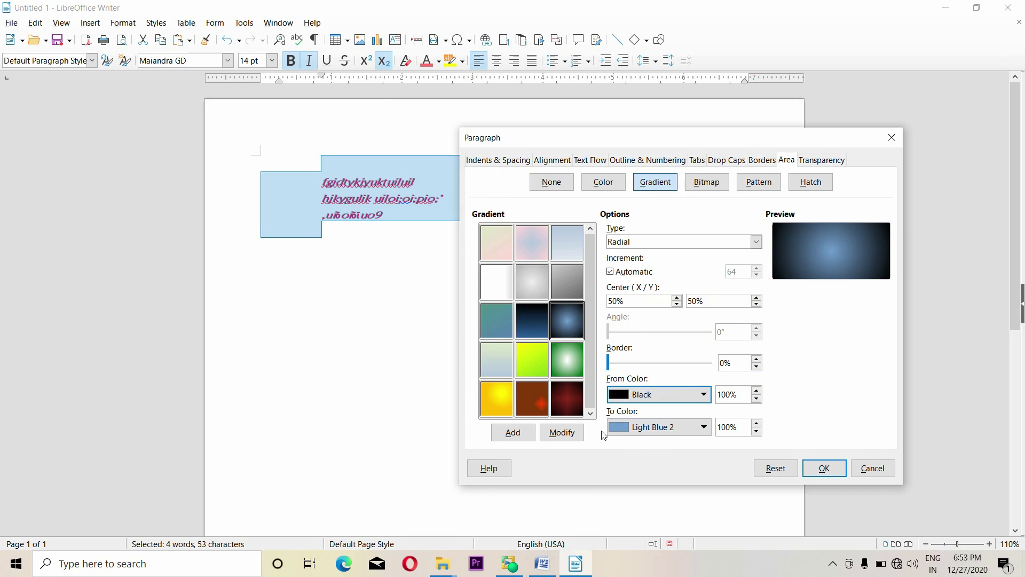
left_click(670, 247)
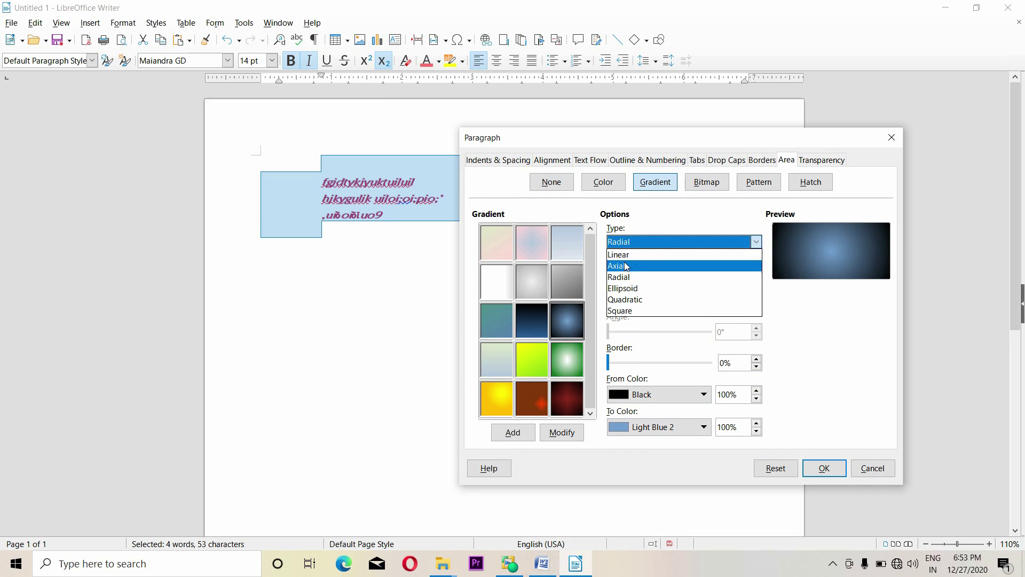
left_click(641, 255)
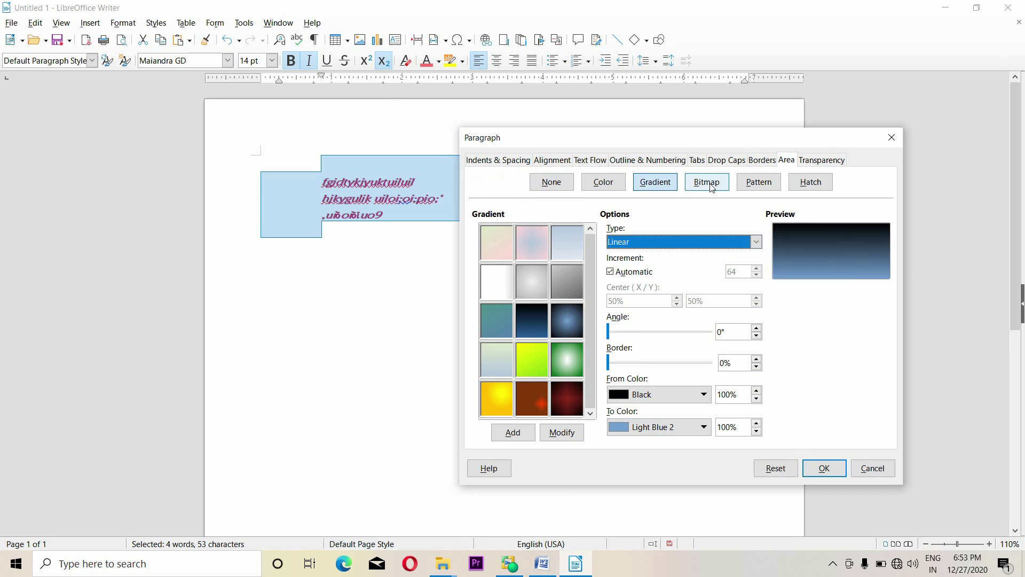
Replace the gradient with the fine dotted pattern fill and apply it
left_click(761, 187)
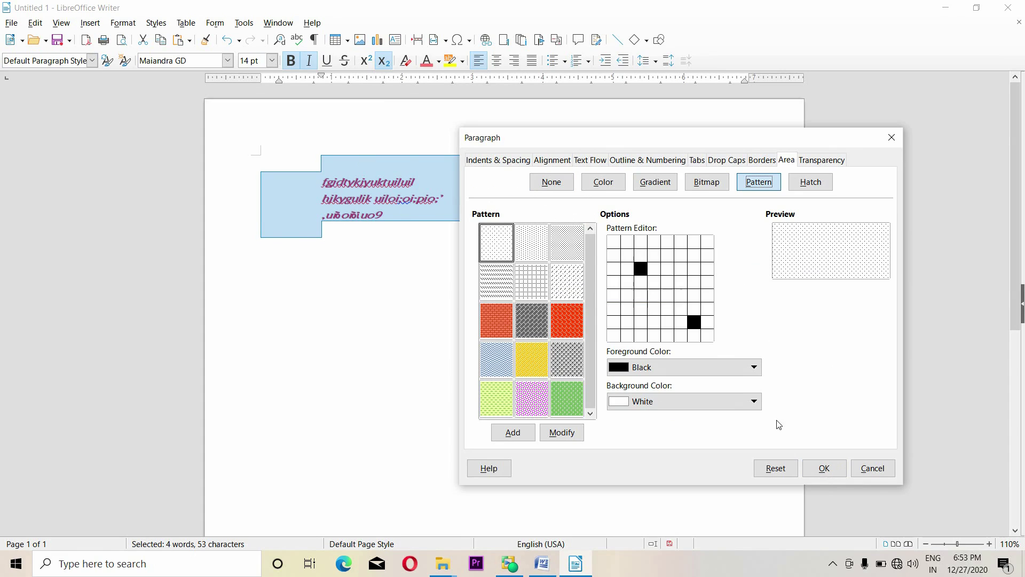
left_click(824, 468)
left_click(463, 314)
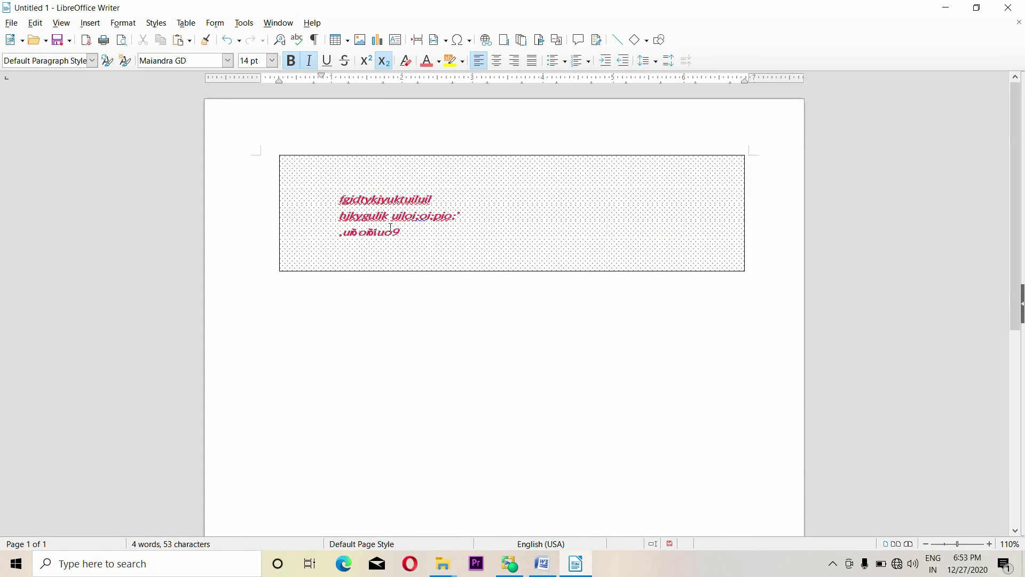
Set the selected paragraphs' background transparency to 100%
left_click_drag(339, 200, 430, 235)
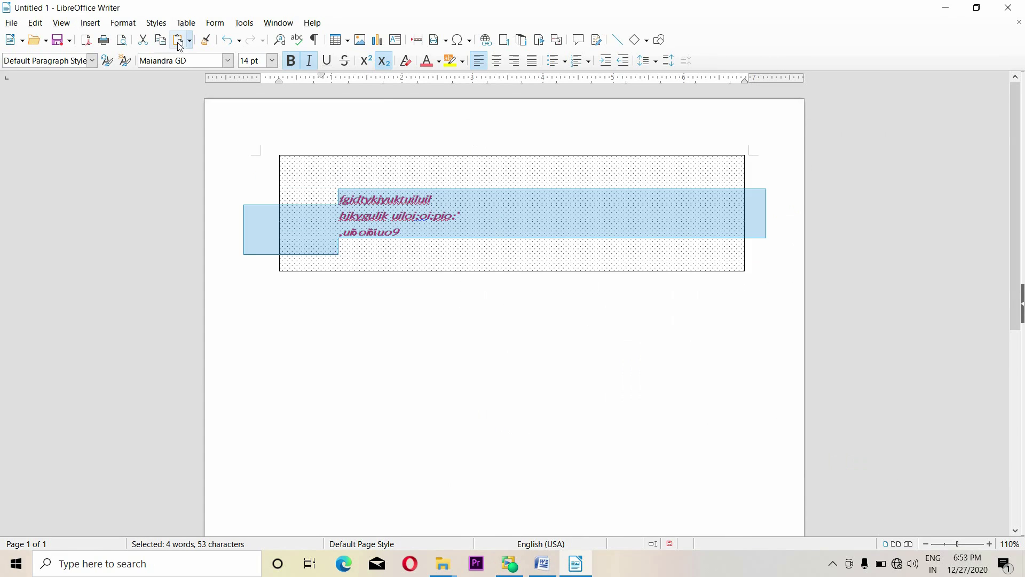
left_click(123, 23)
left_click(155, 138)
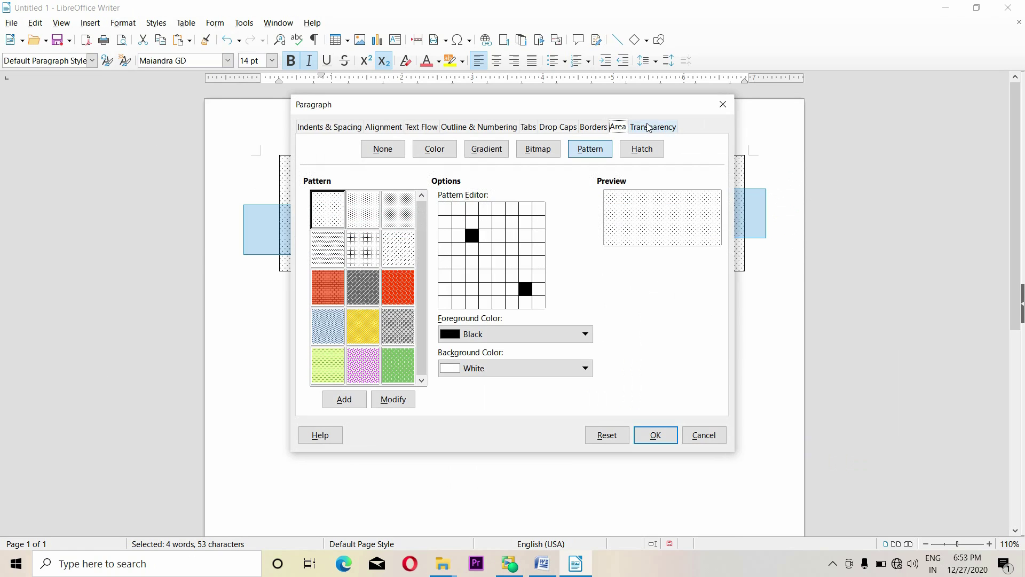
left_click(648, 127)
left_click_drag(484, 111, 609, 138)
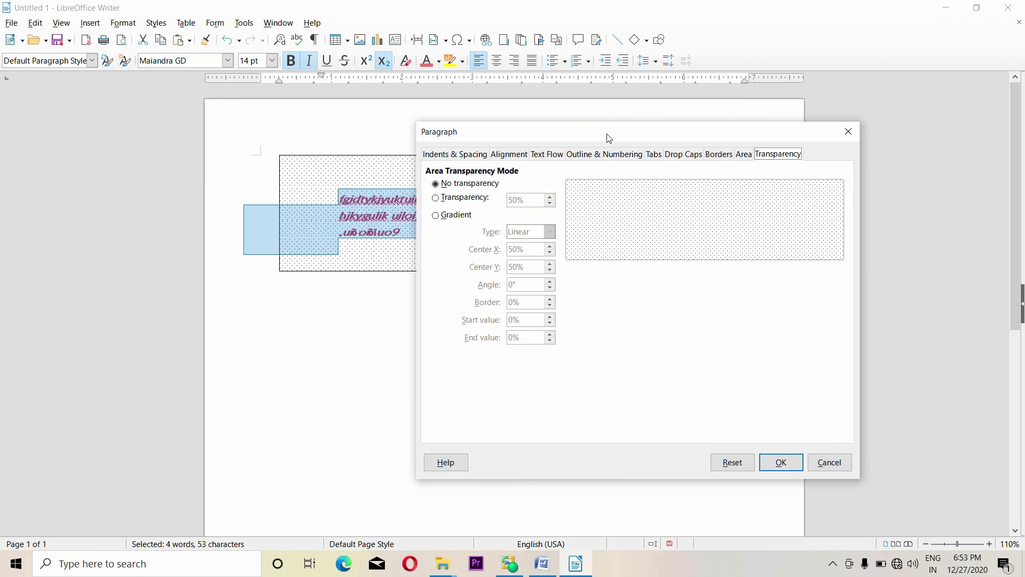
left_click(446, 197)
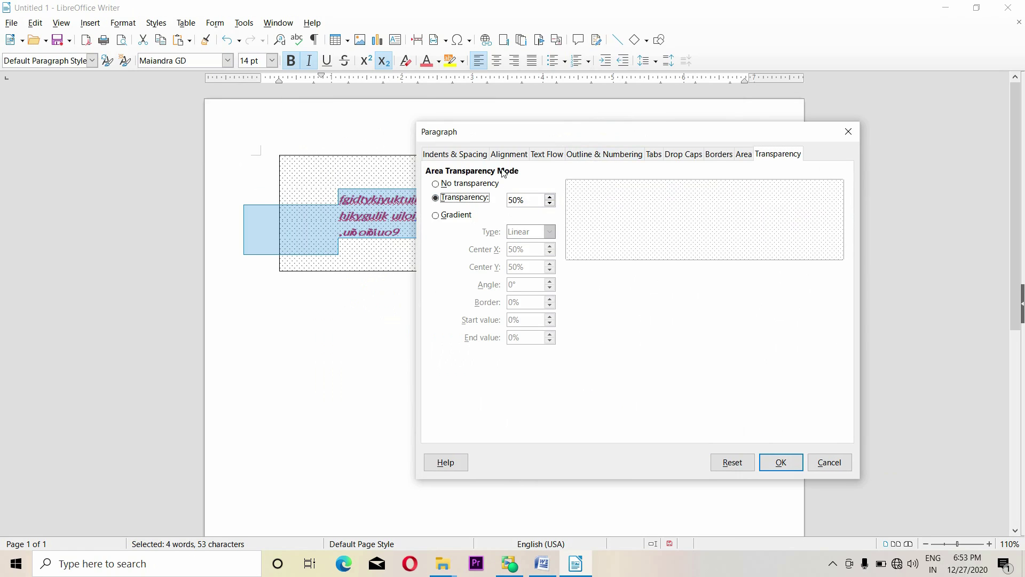
left_click(550, 203)
left_click(550, 204)
double_click(532, 202)
type("100")
key("Return")
left_click(456, 332)
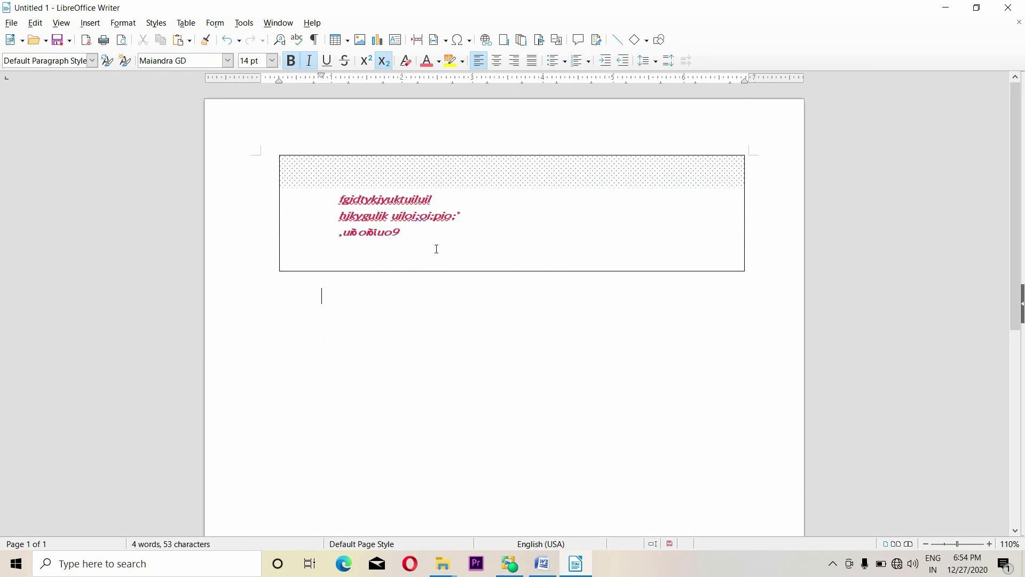
Reapply No transparency to all frame paragraphs so the dotted fill shows fully
key("ctrl+a")
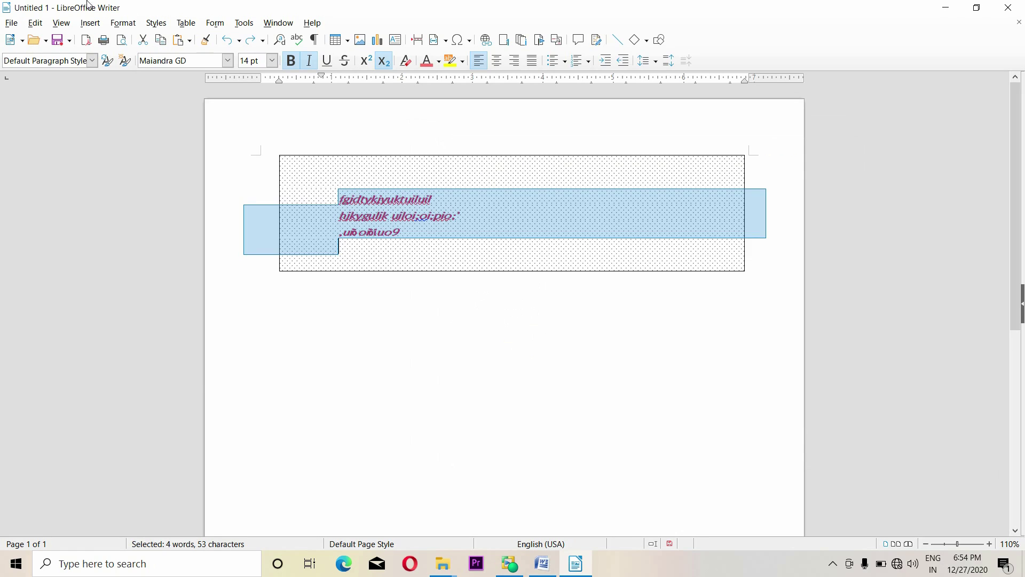
left_click(123, 23)
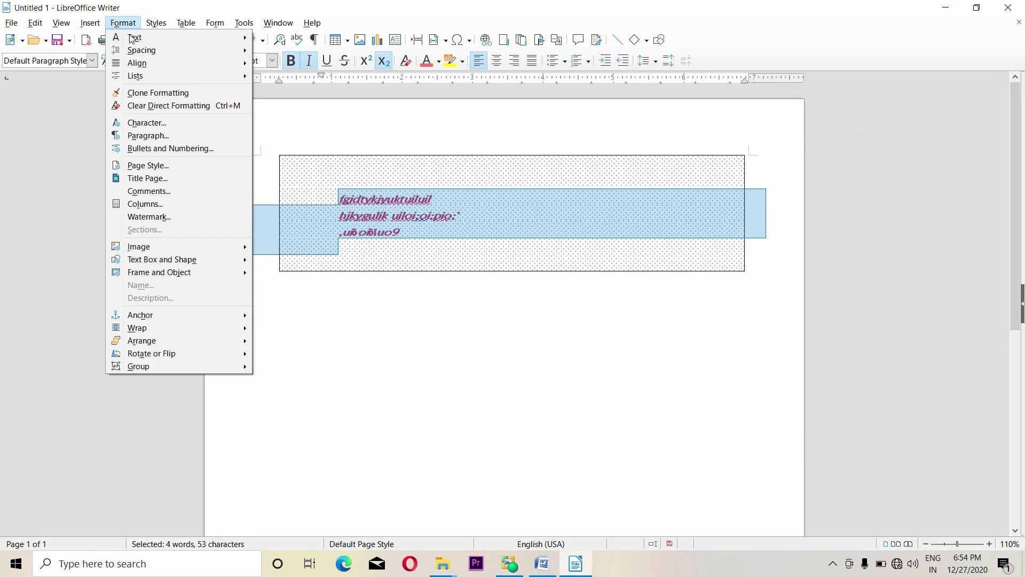
left_click(156, 136)
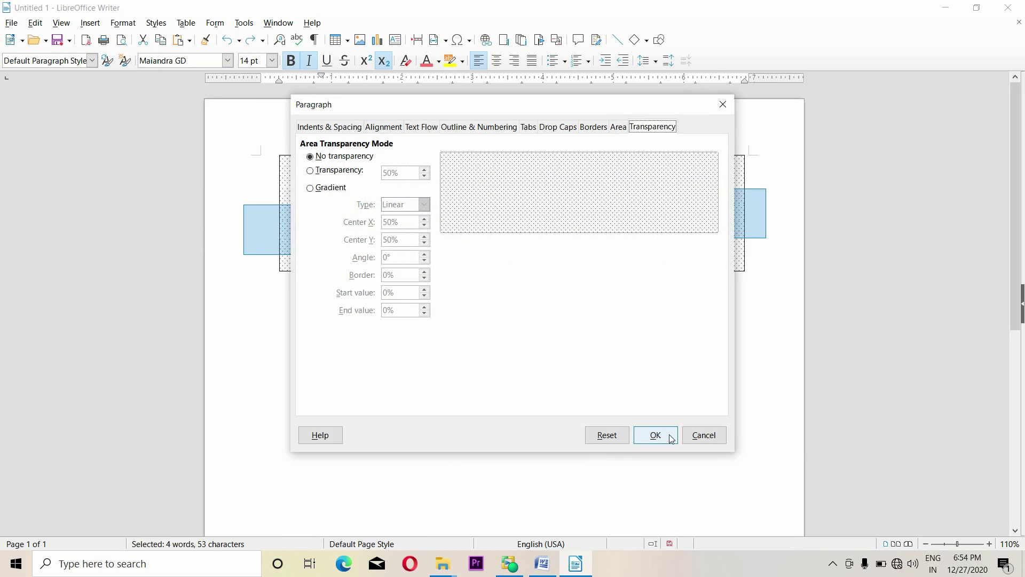
left_click(710, 437)
left_click(301, 317)
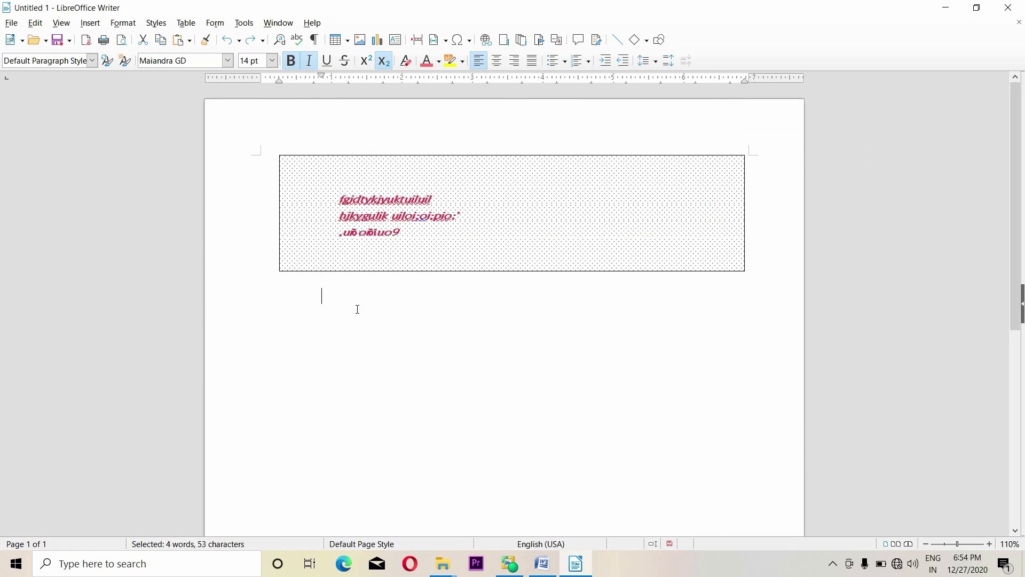
left_click(123, 23)
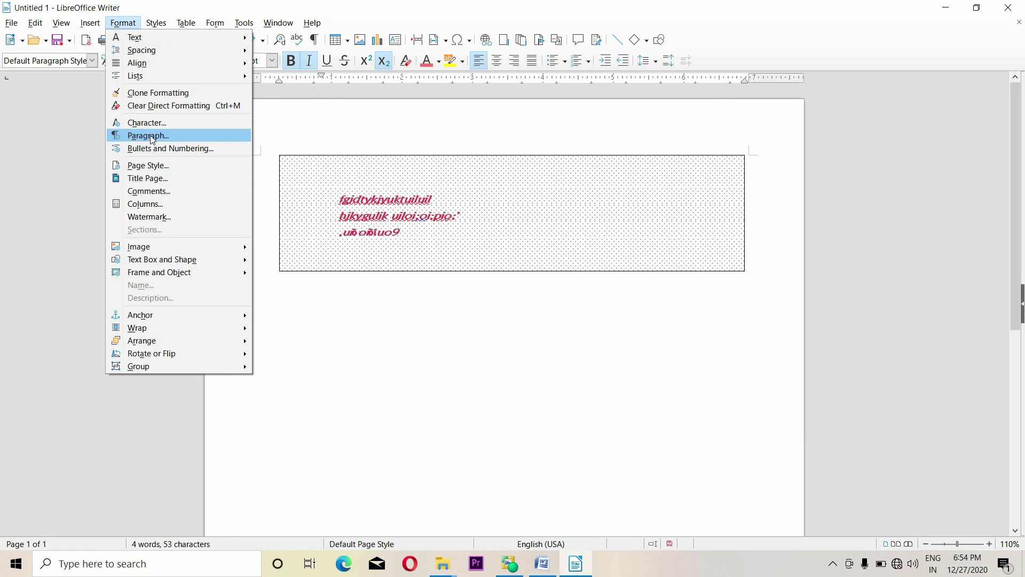
Type the lines 'fdhdtynutfi', 'nfhgi gukigul' and 'mghk muy ki jt yky8otol9' below the frame
left_click(373, 367)
type("fdhdtynutfi")
key("Return")
type("nfhgi gukigul")
key("Return")
type("mghk m")
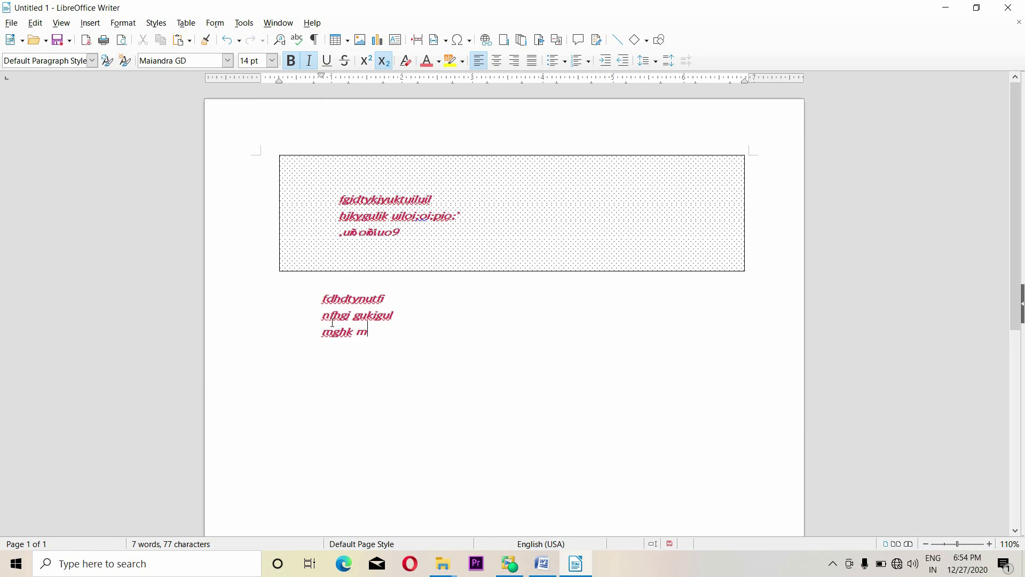
type("uy ki jt yky8otol9")
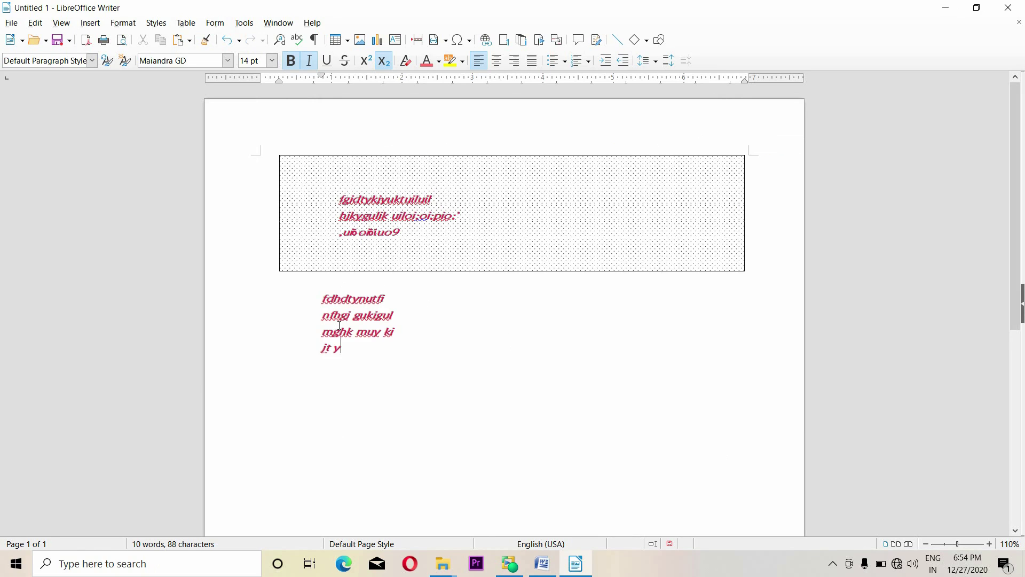
Number the four lines with the 1. / a) outline numbering style
left_click_drag(410, 358, 302, 297)
left_click(123, 23)
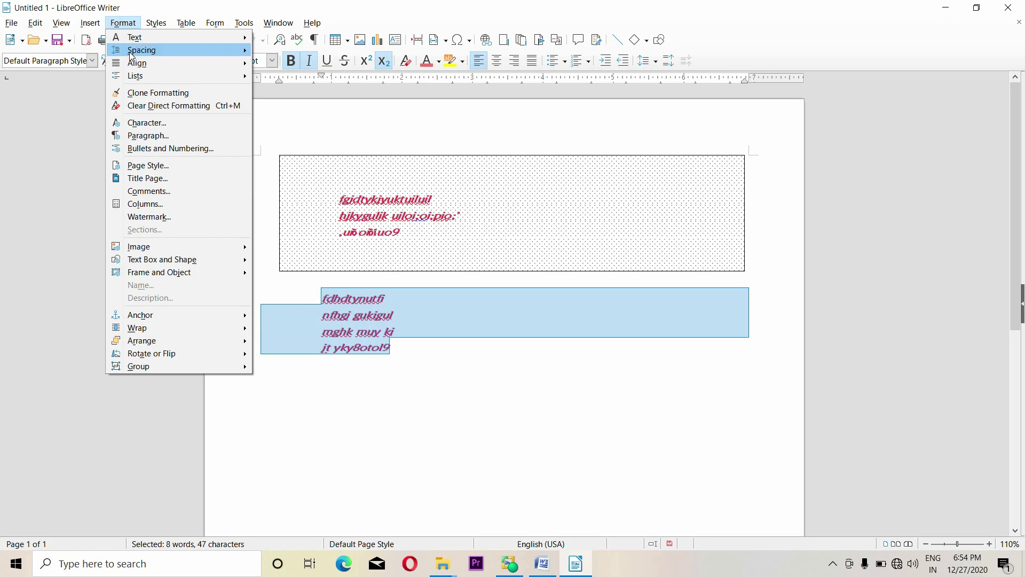
left_click(156, 148)
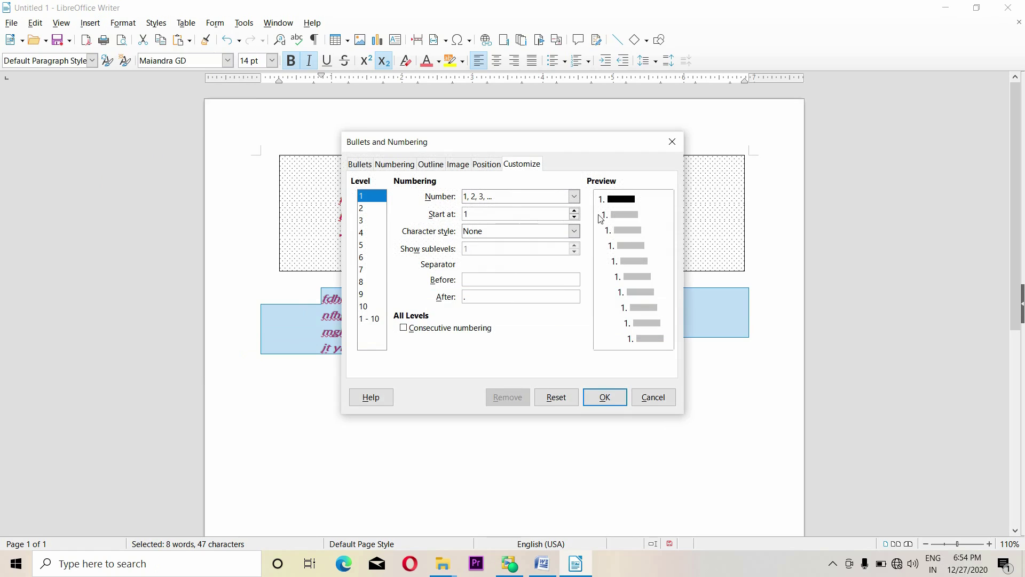
left_click_drag(532, 147, 729, 145)
left_click(559, 166)
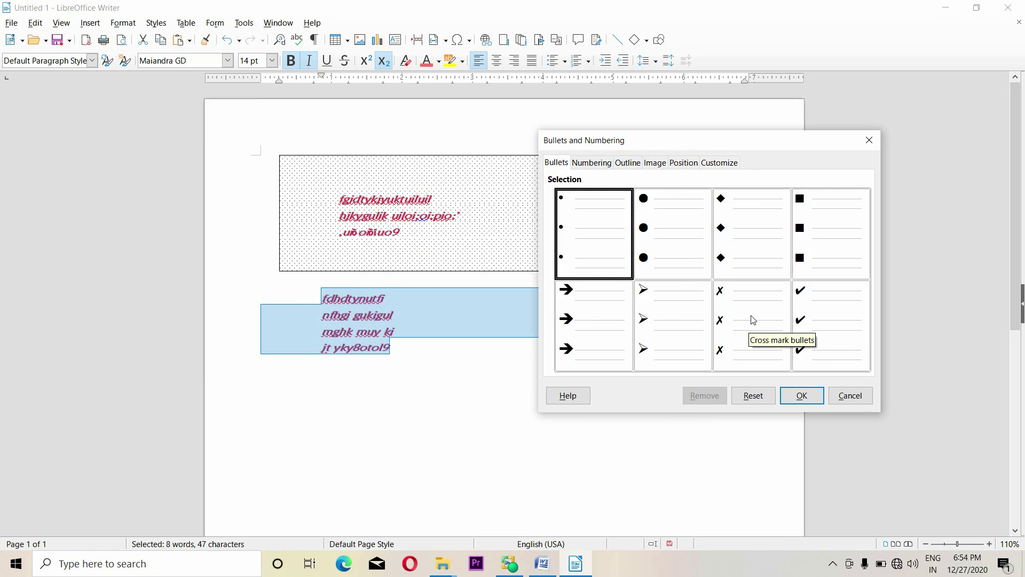
left_click(592, 164)
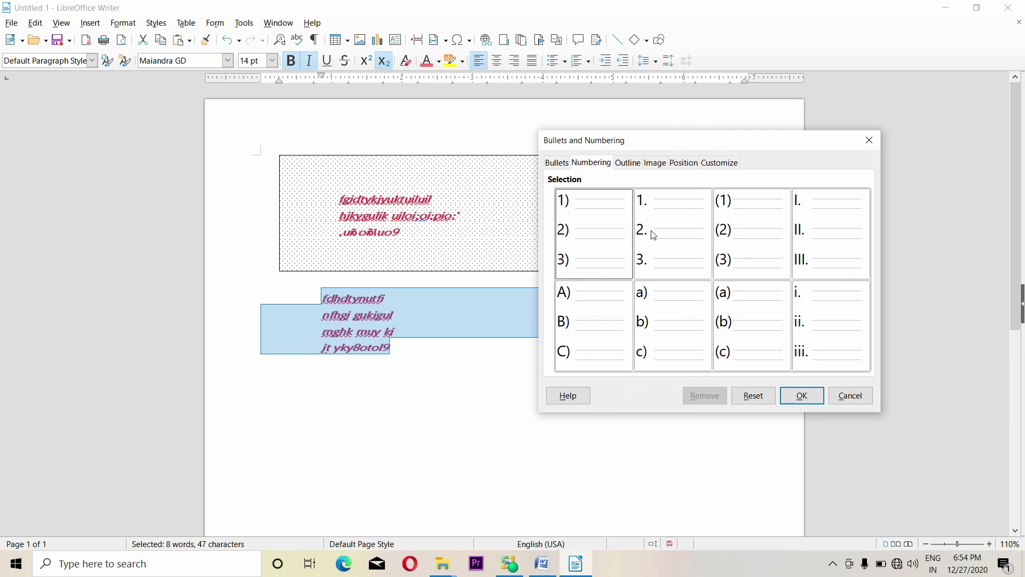
left_click(705, 252)
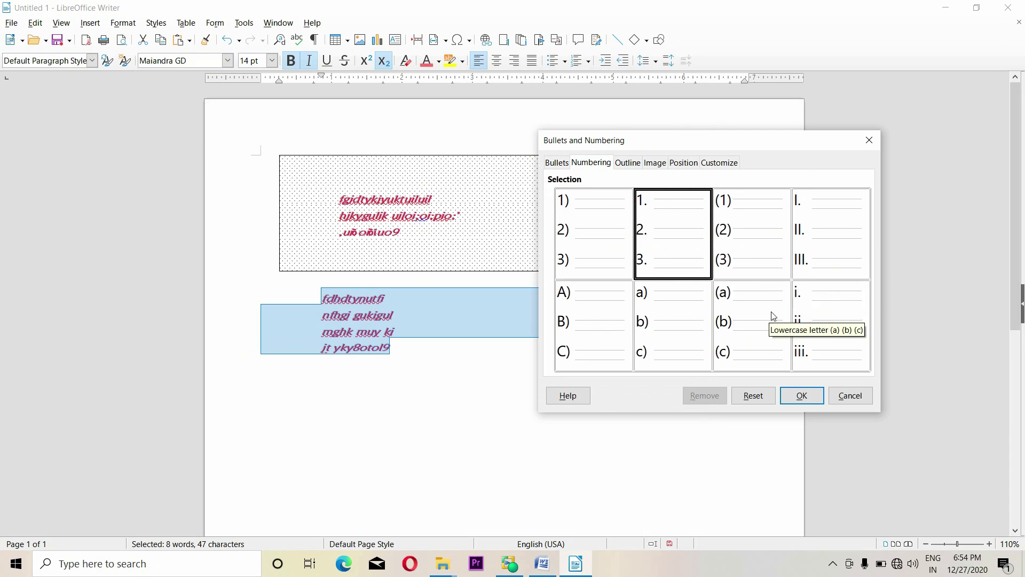
left_click(629, 163)
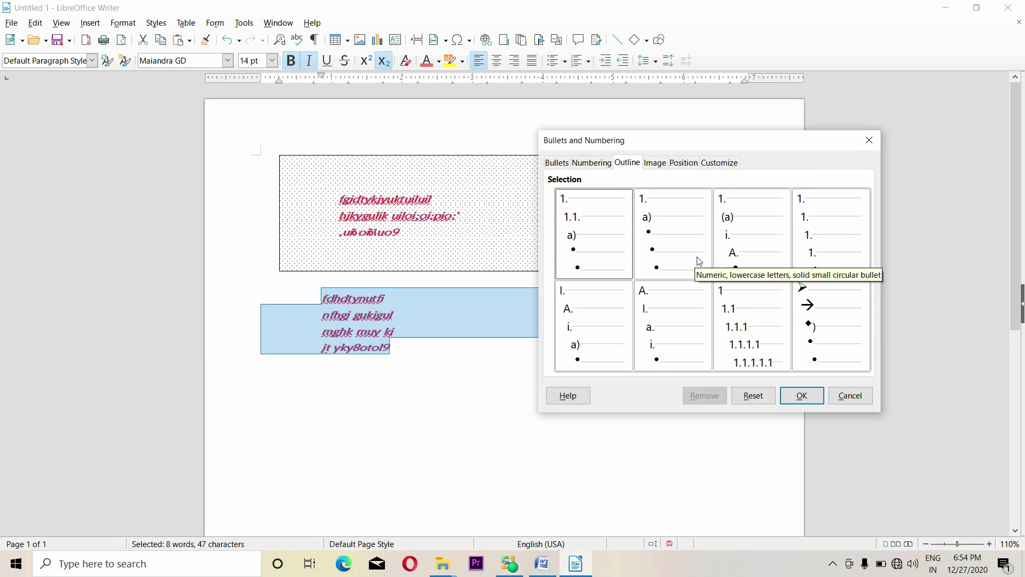
left_click(672, 232)
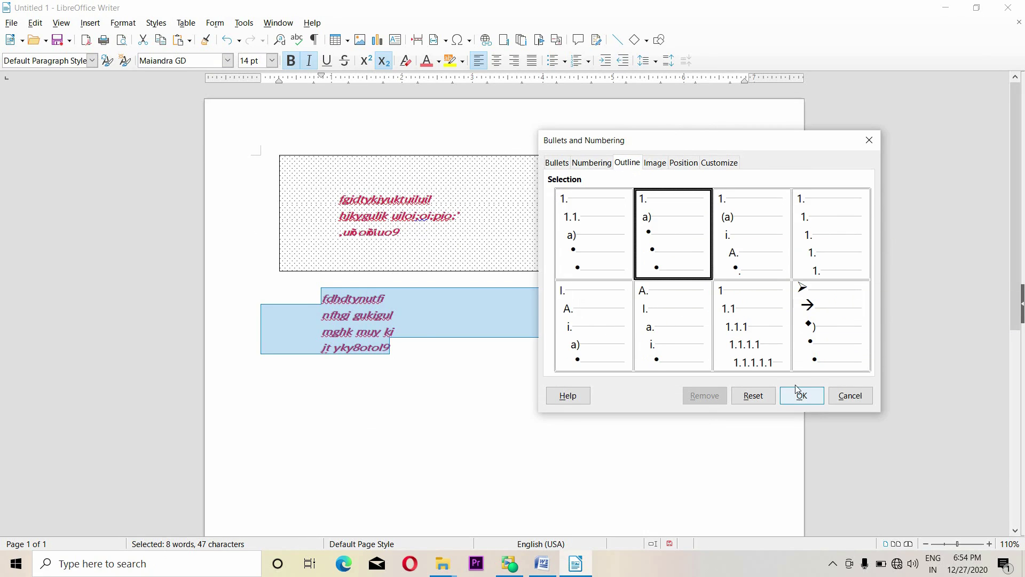
left_click(800, 395)
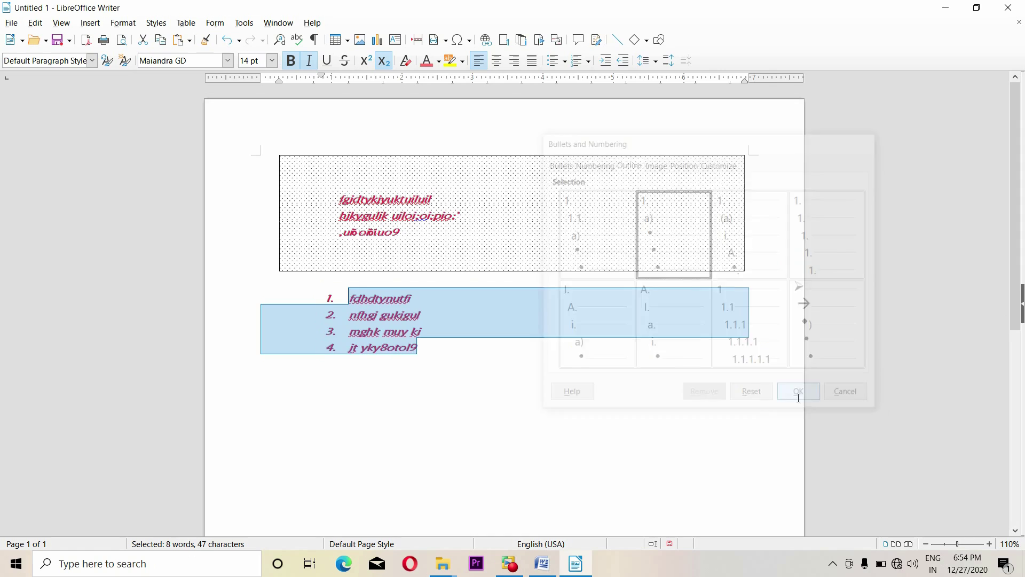
left_click(123, 23)
Swap the list numbers for the blue dot image bullets from the Image gallery
left_click(157, 148)
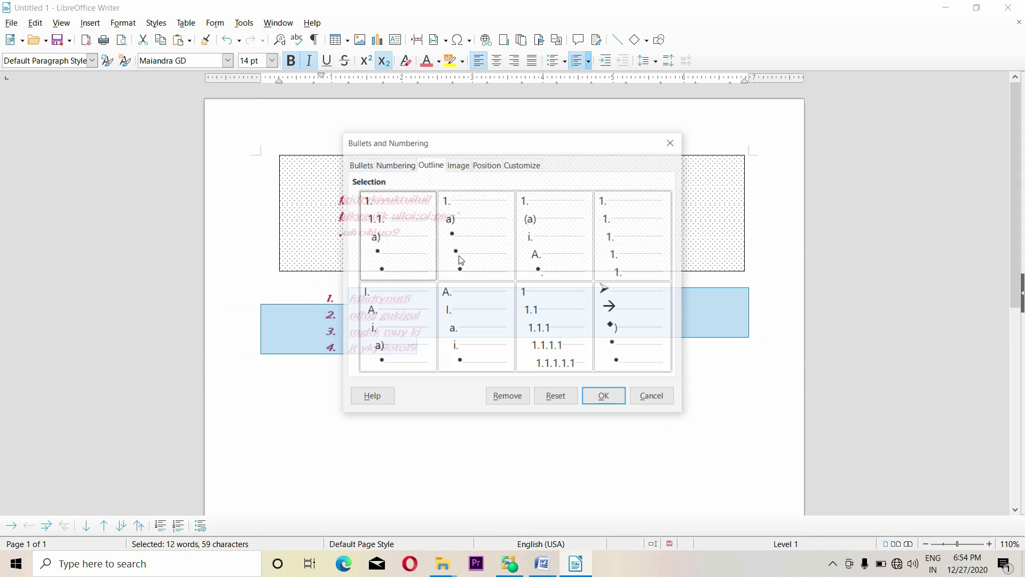
left_click(467, 167)
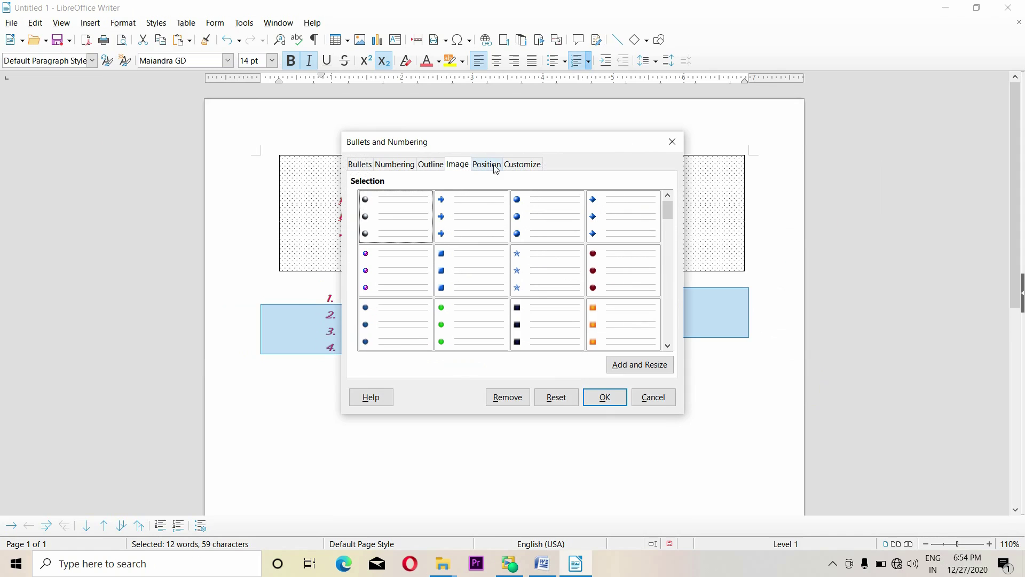
left_click_drag(529, 149, 598, 142)
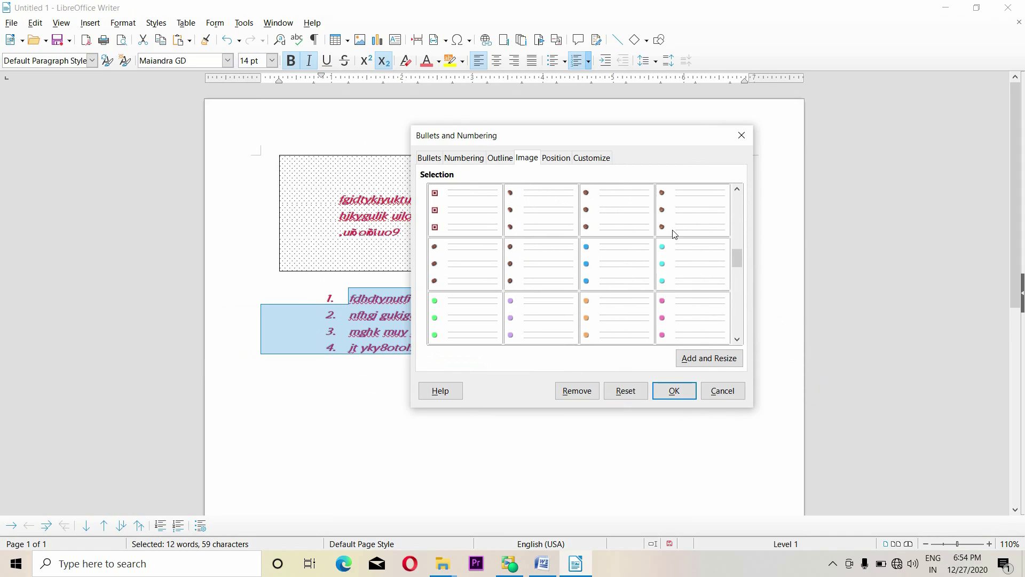
left_click(690, 361)
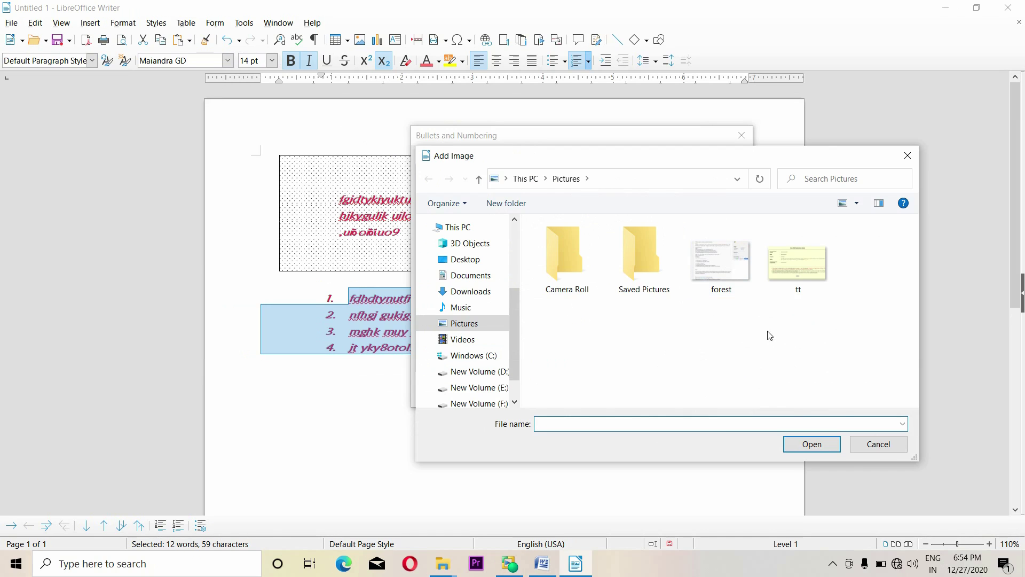
left_click(879, 444)
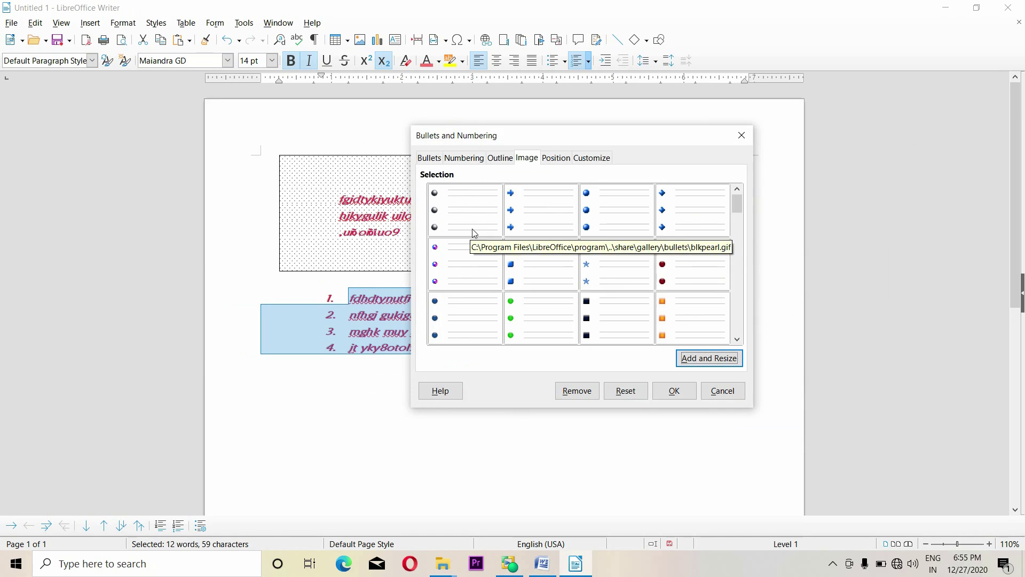
left_click(479, 322)
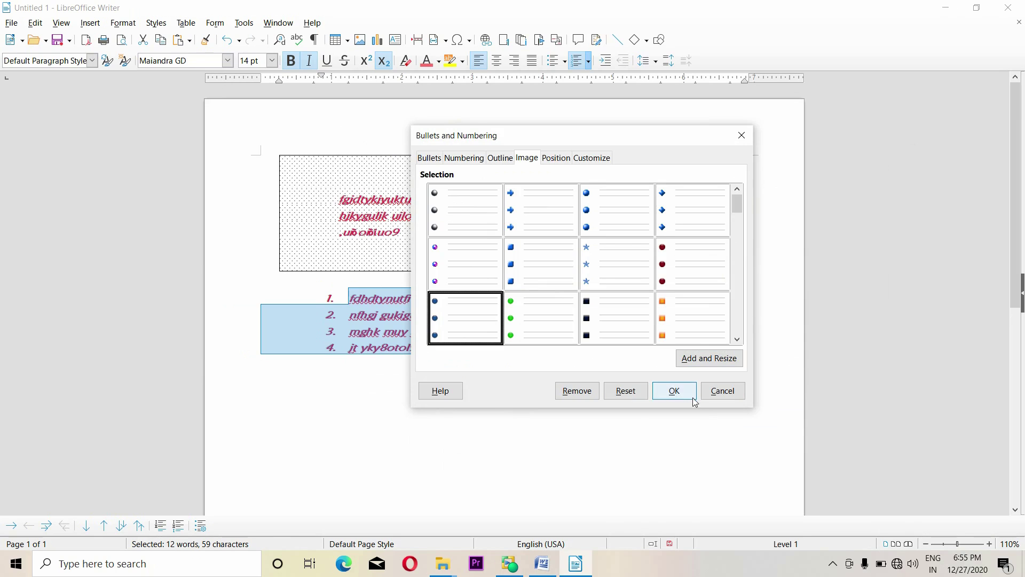
left_click(679, 394)
left_click(122, 23)
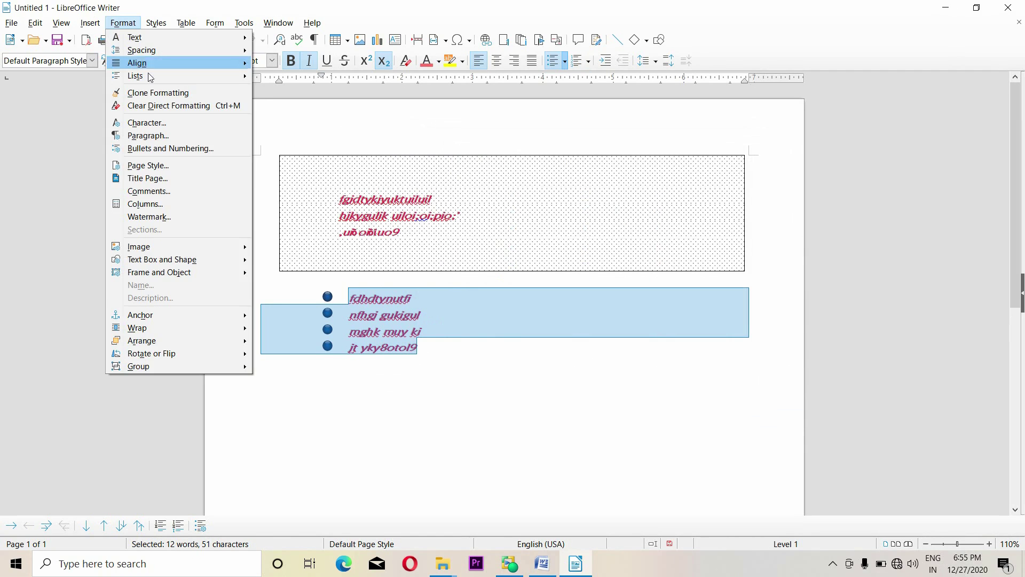
Set bullets aligned at 0.35", centred, with a space after each bullet
left_click(158, 149)
left_click(491, 166)
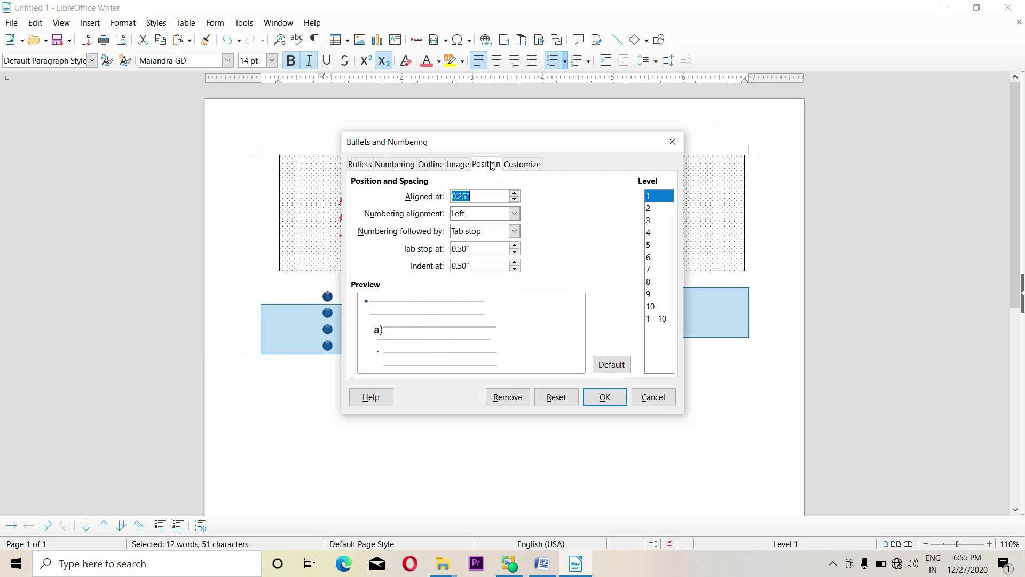
left_click_drag(570, 141, 645, 136)
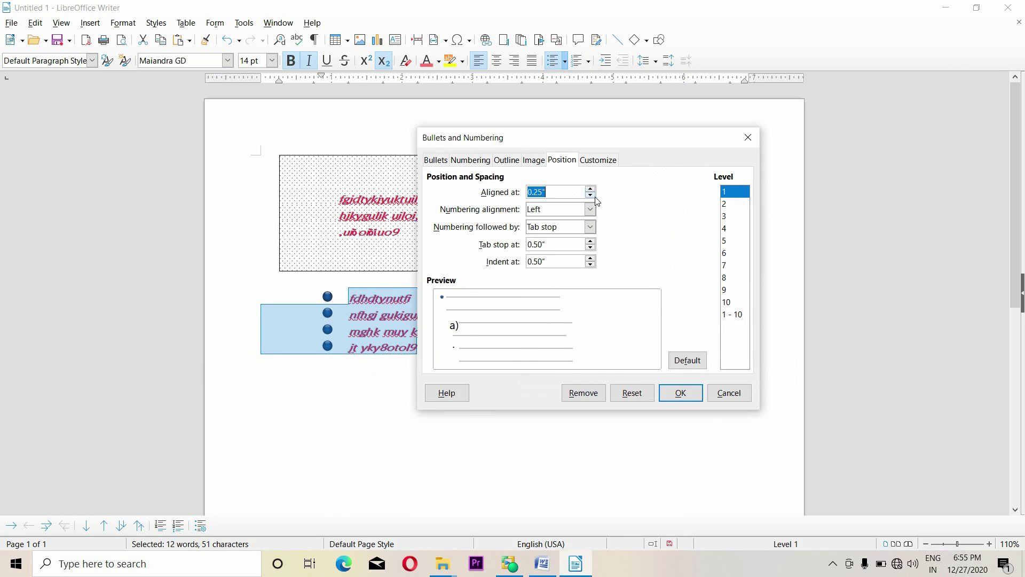
left_click(591, 189)
left_click(590, 189)
left_click(591, 189)
left_click(590, 189)
left_click(590, 209)
left_click(566, 235)
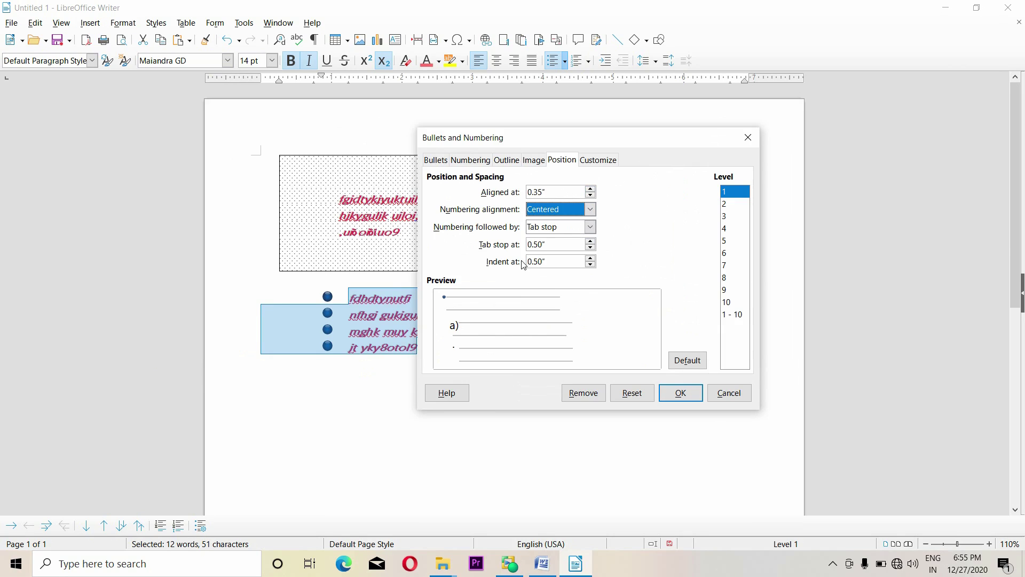
left_click(590, 227)
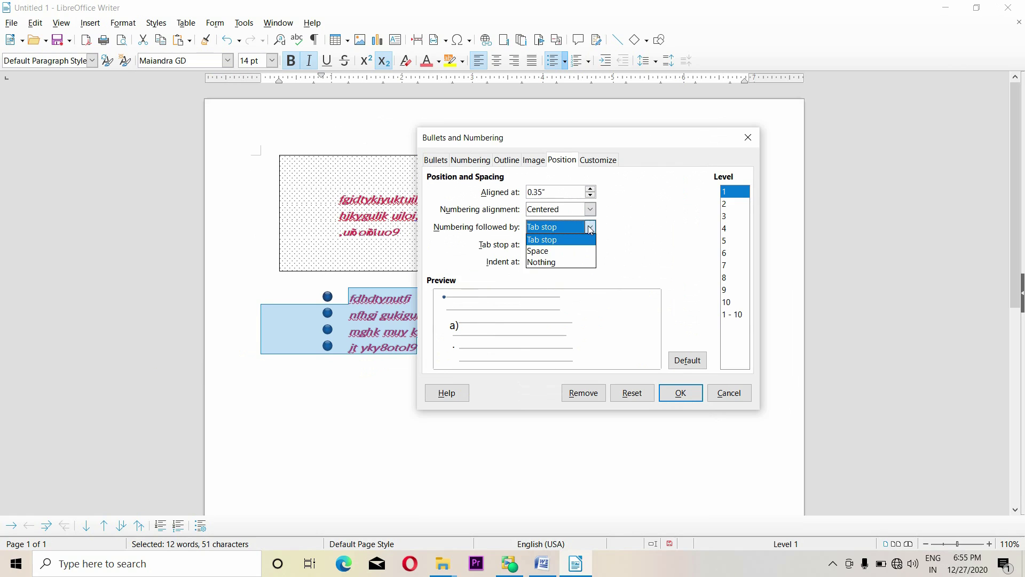
left_click(556, 252)
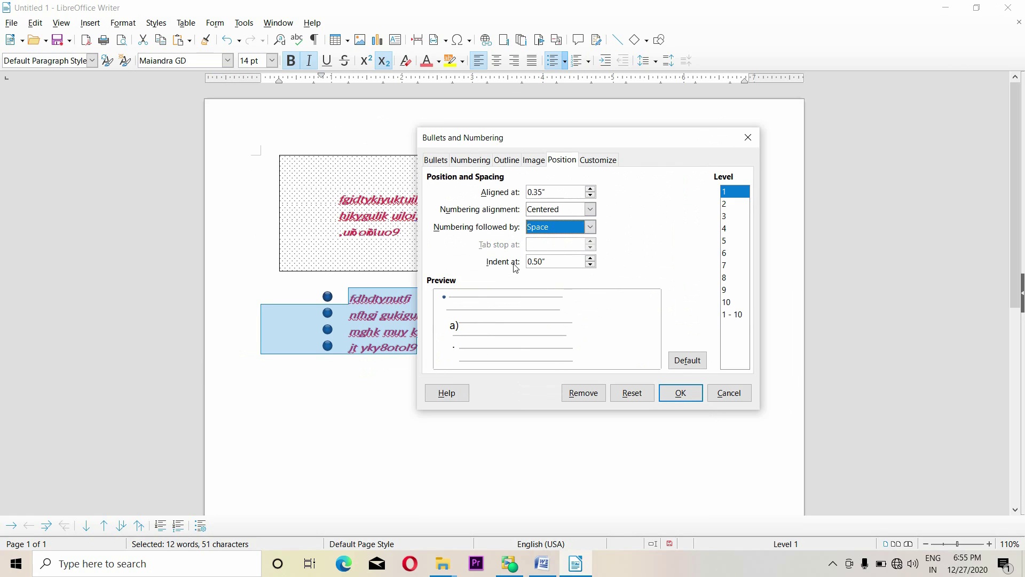
Raise the list indent to 0.64" and apply the position settings
left_click(591, 259)
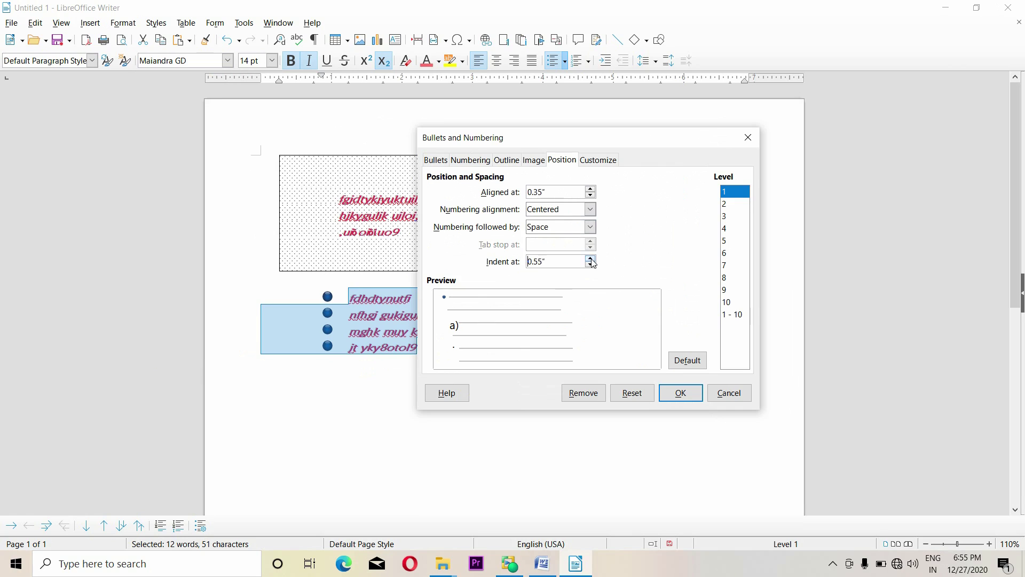
left_click(592, 260)
left_click(733, 278)
left_click(736, 230)
left_click(734, 216)
left_click(732, 197)
left_click(681, 393)
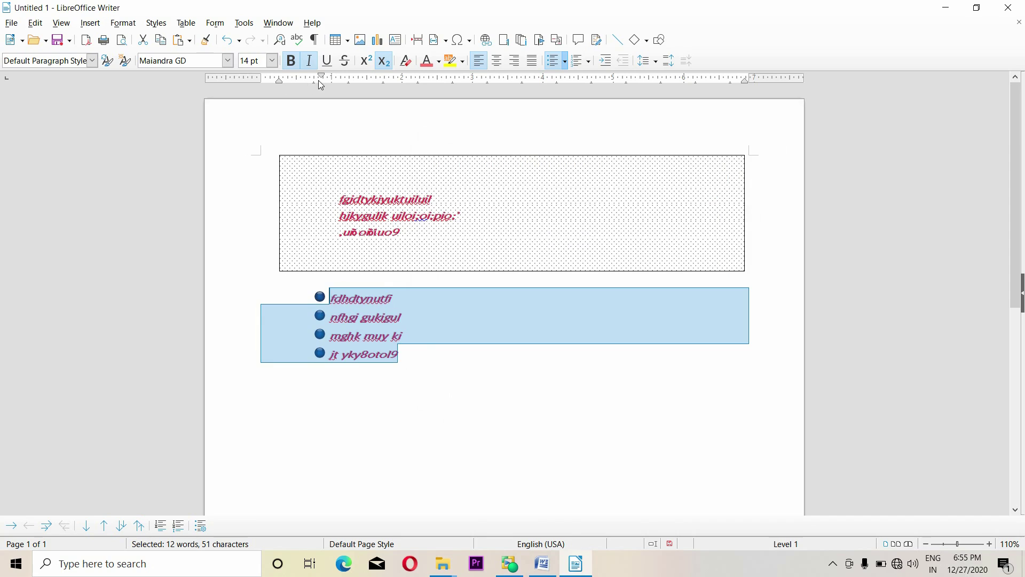
Change the list to 1, 2, 3 numbering starting at 3
left_click(124, 23)
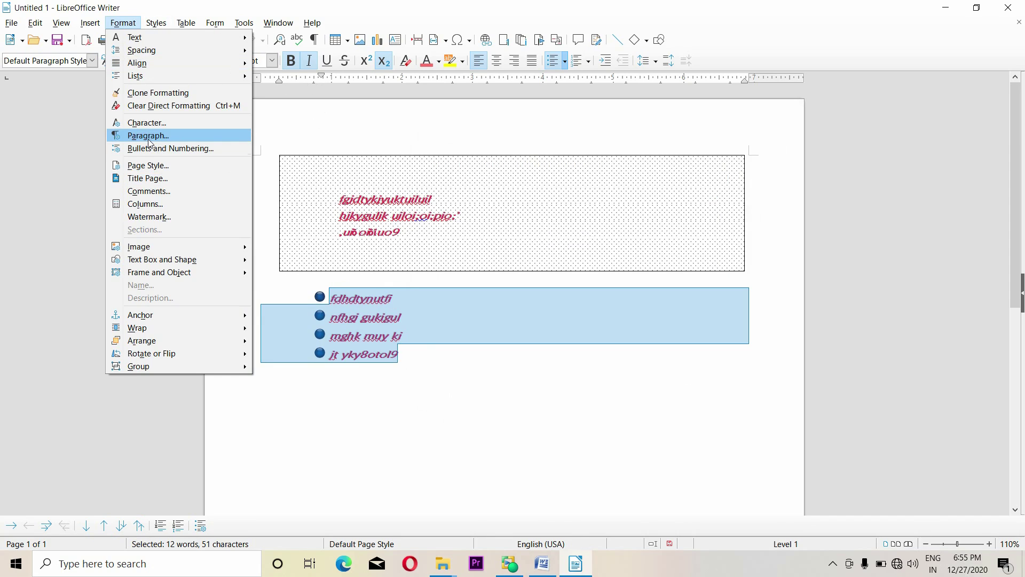
left_click(155, 148)
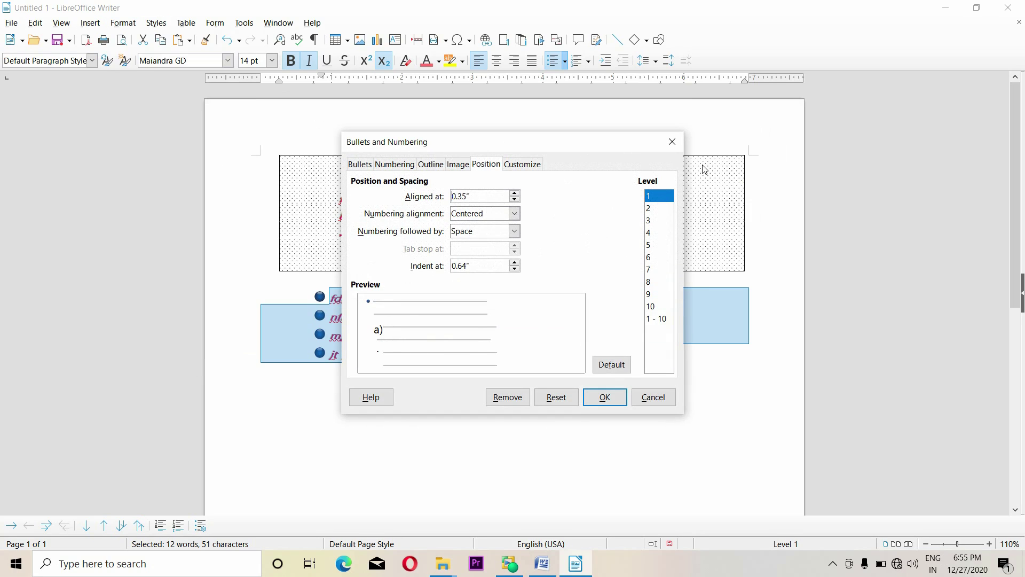
left_click_drag(567, 146, 687, 158)
left_click(645, 176)
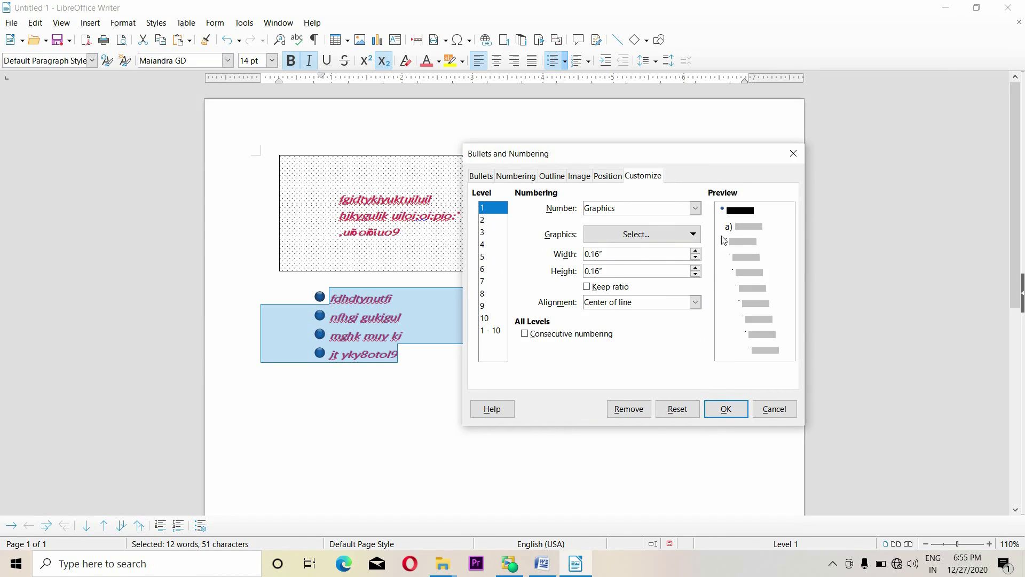
left_click(693, 210)
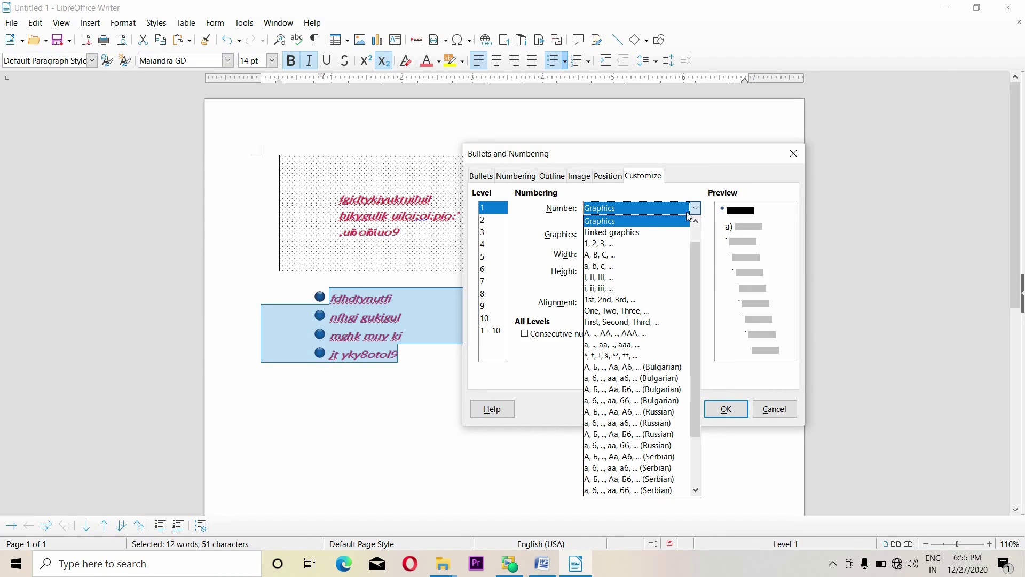
left_click(612, 248)
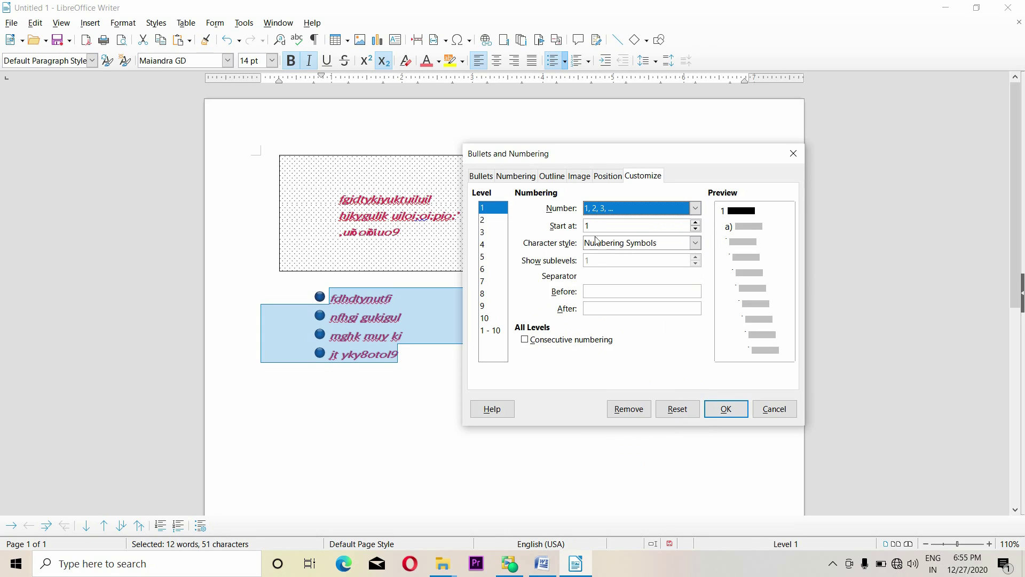
left_click(695, 223)
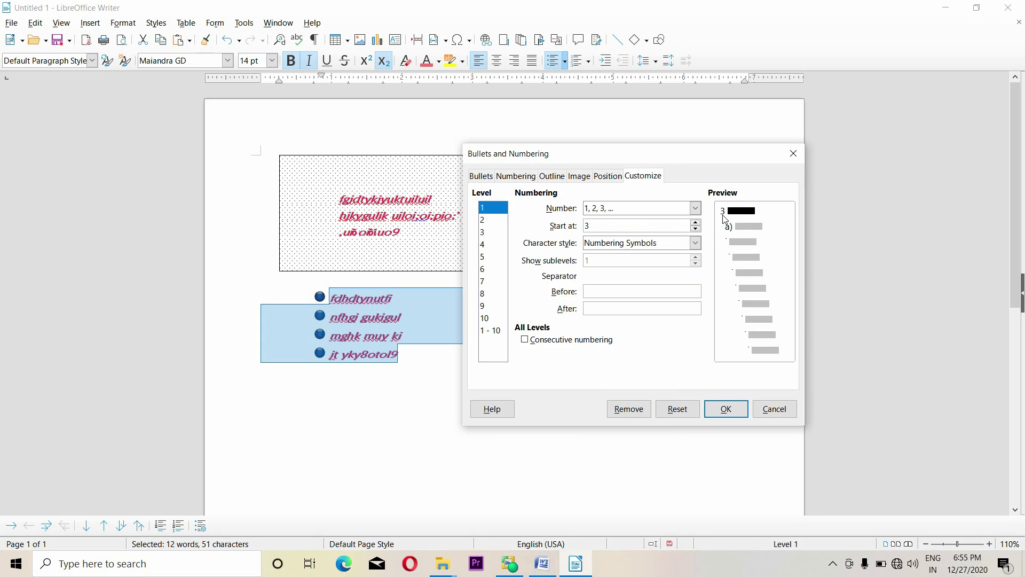
Give the numbers the Example character style, nothing before and a period after
left_click(696, 243)
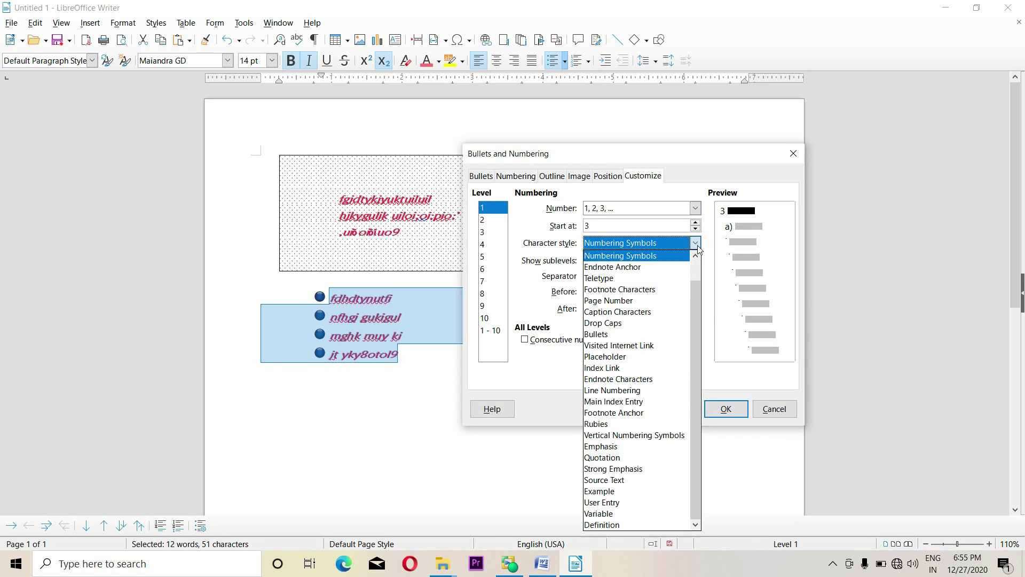
left_click(616, 293)
left_click(695, 243)
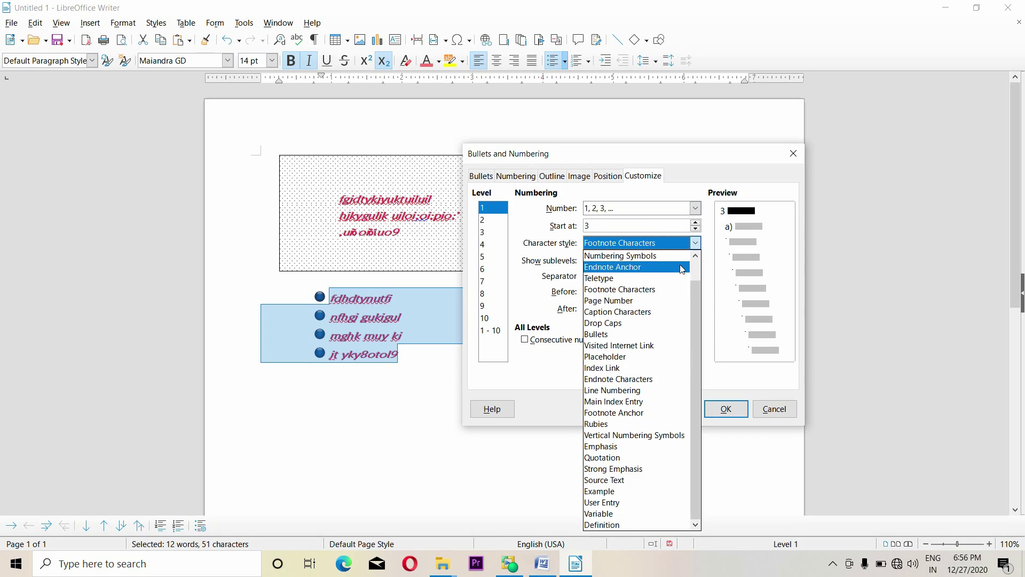
left_click(609, 390)
left_click(695, 243)
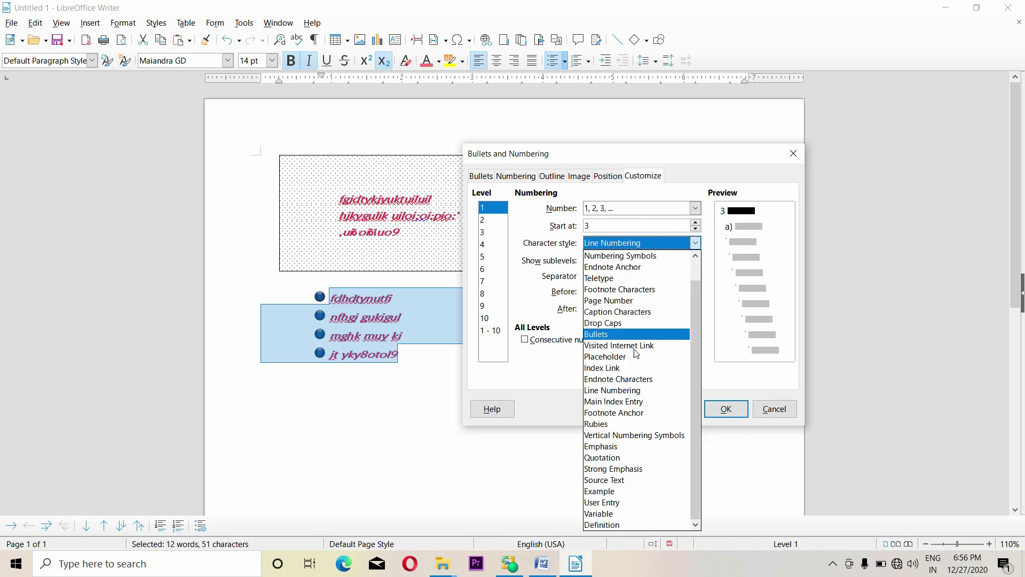
left_click(599, 492)
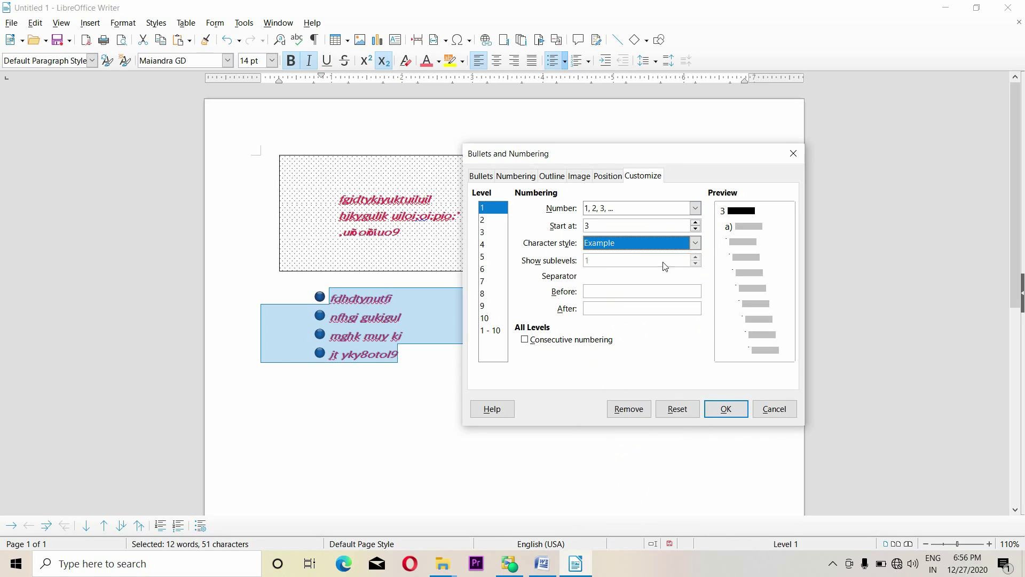
left_click(609, 293)
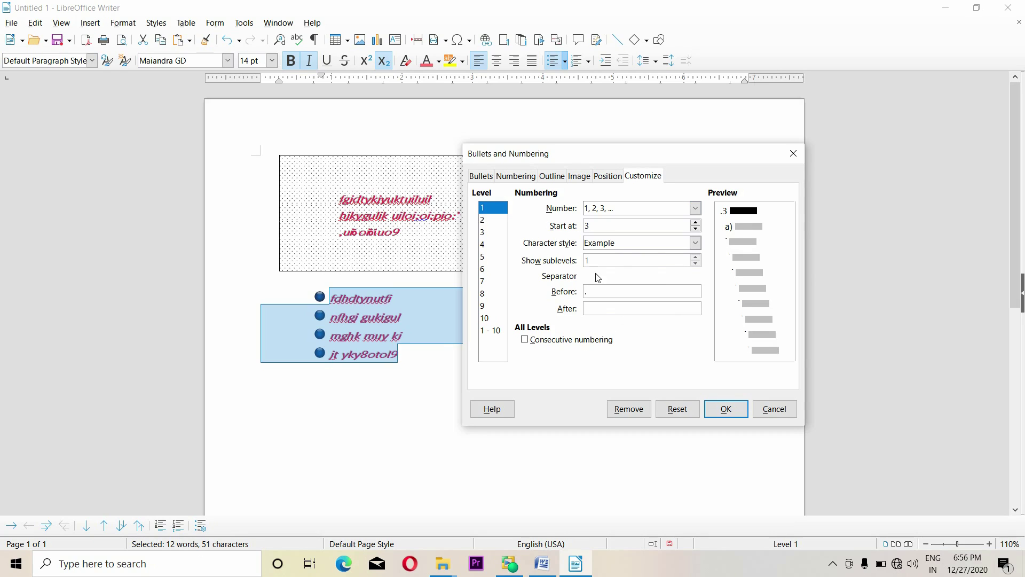
key("BackSpace")
left_click(612, 311)
type(".")
left_click(484, 283)
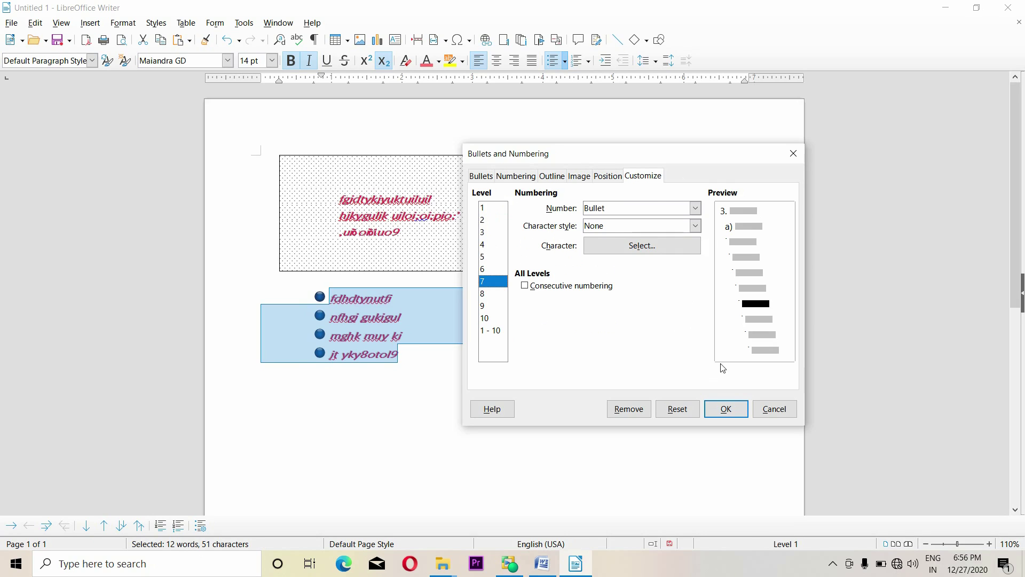
left_click(726, 408)
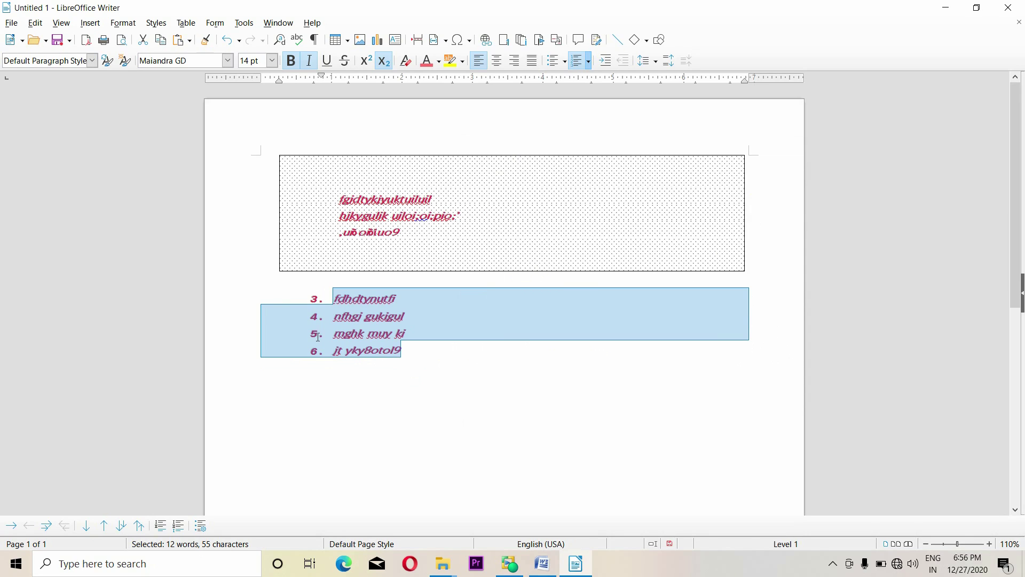
Add 'fdghi tyiy' as item 7 at the end of the numbered list
left_click(413, 353)
key("Return")
type("fdghi tyiy")
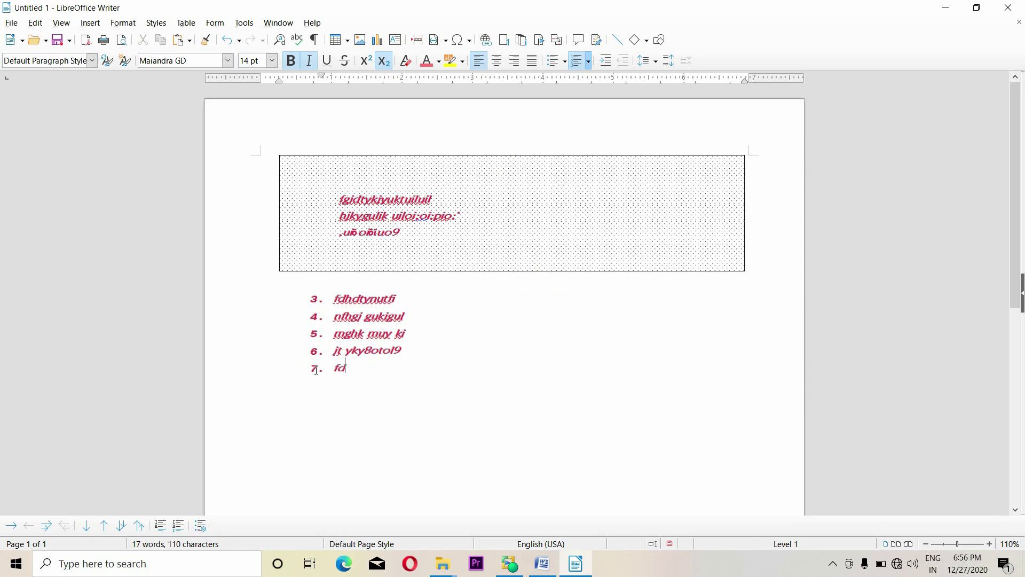
key("Return")
left_click_drag(365, 394, 298, 287)
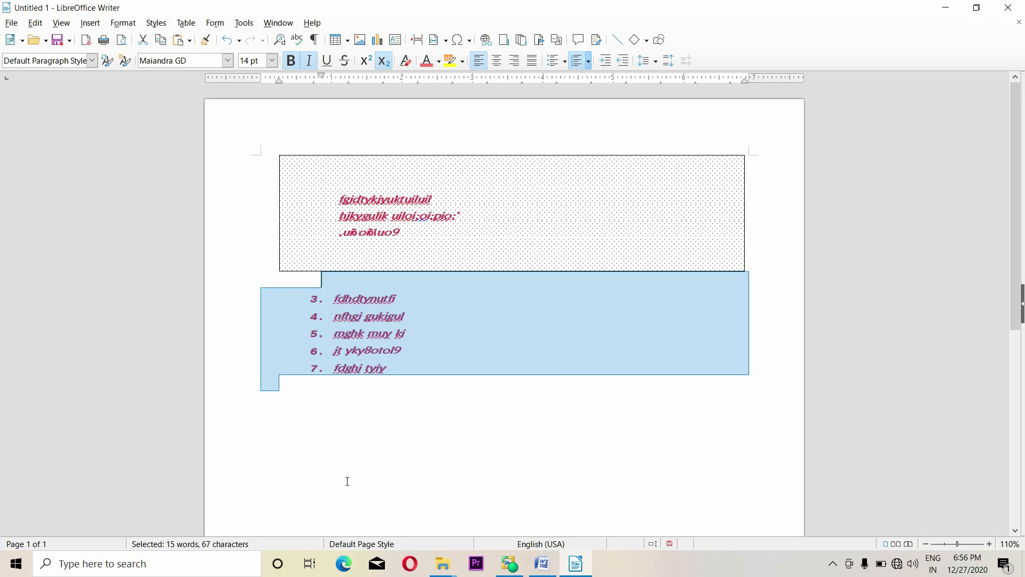
left_click(123, 23)
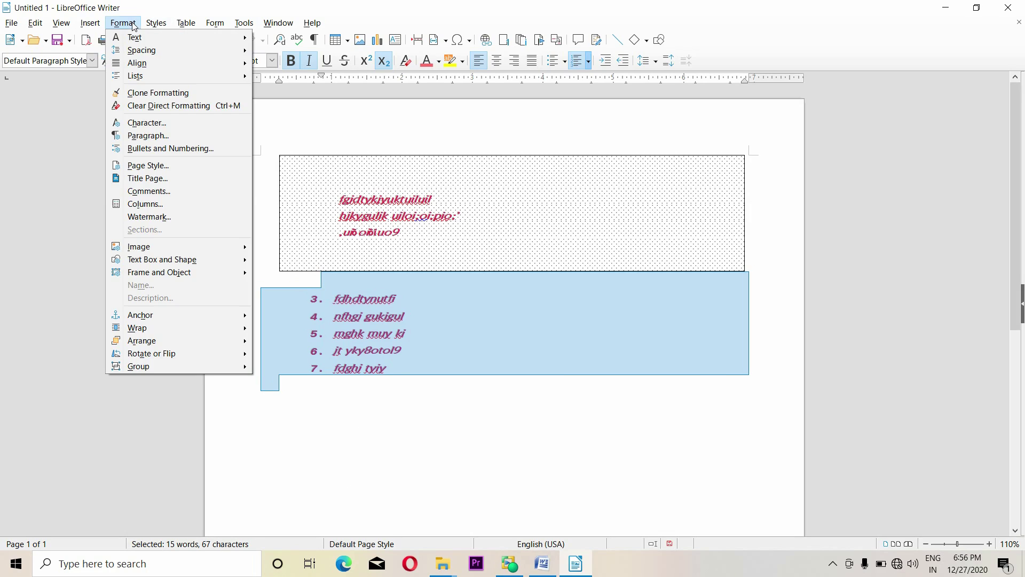
left_click(162, 154)
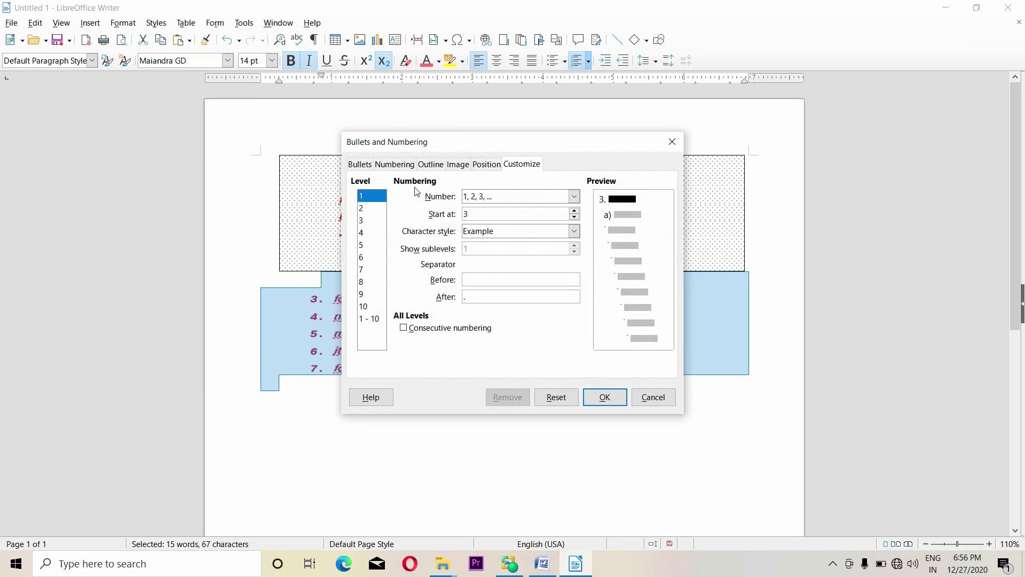
left_click(672, 141)
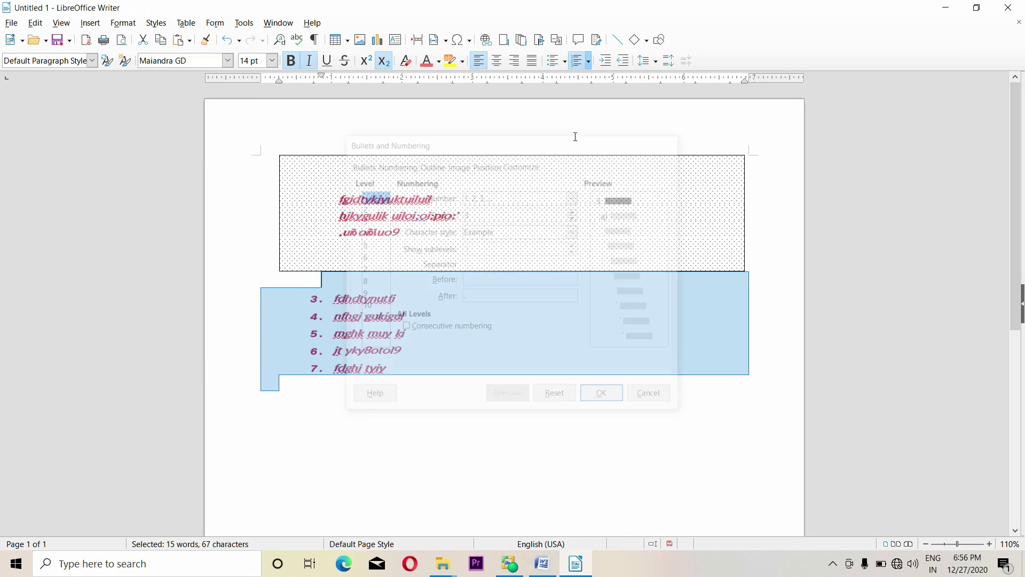
left_click(124, 23)
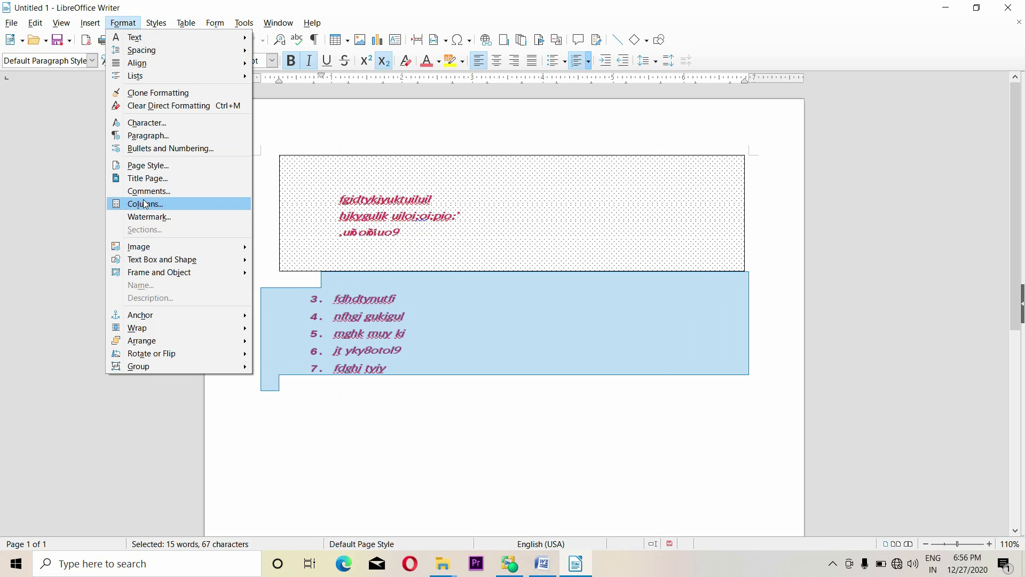
Keep Default Page Style as the next page style and view the Letter page settings
left_click(154, 168)
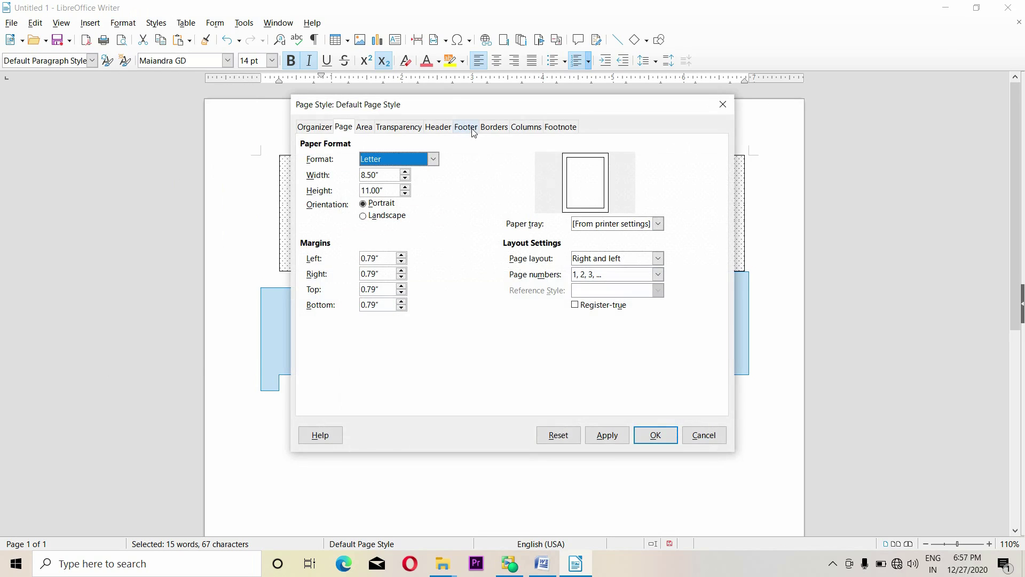
left_click_drag(561, 112, 662, 118)
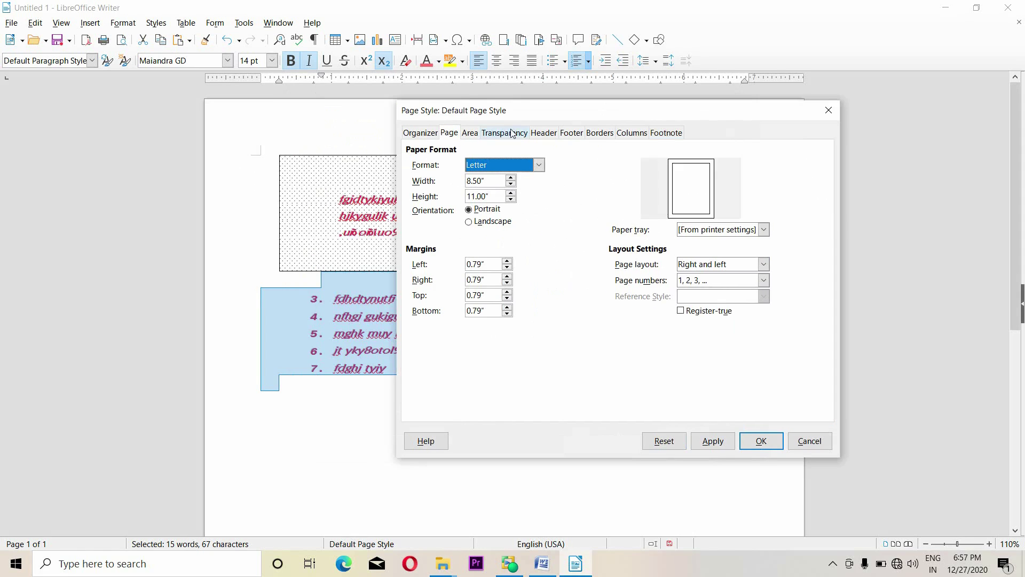
left_click(426, 133)
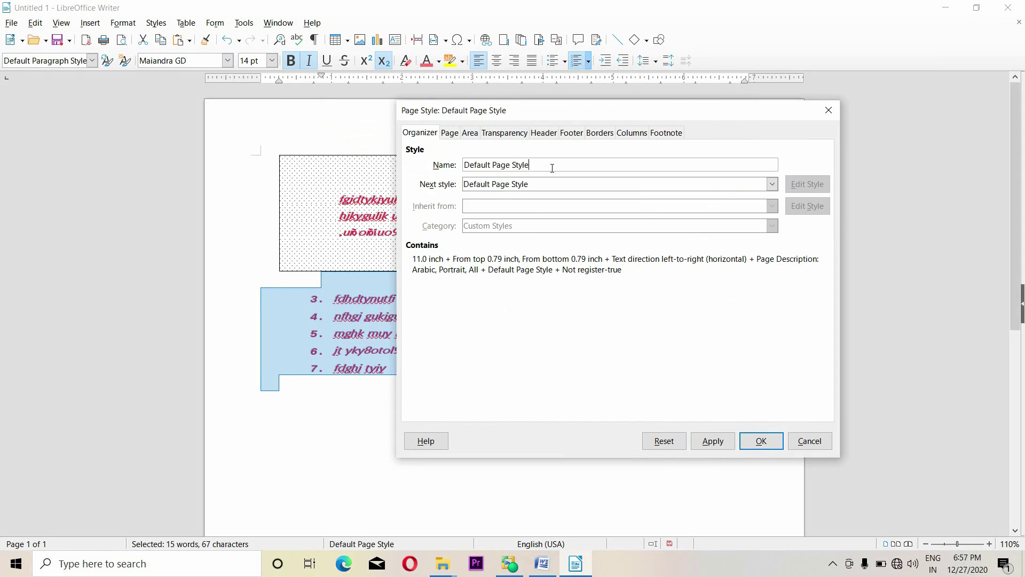
left_click(552, 184)
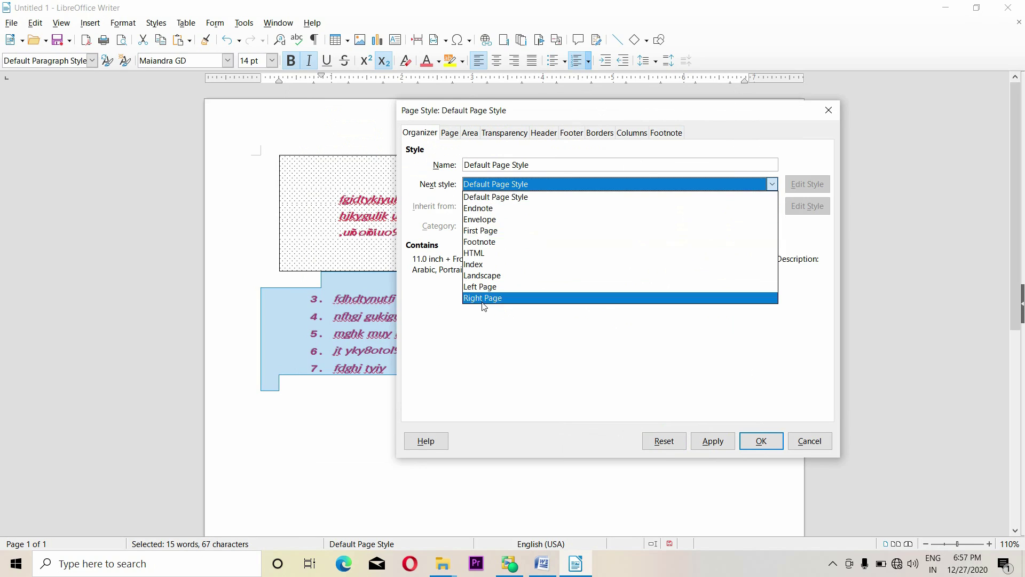
left_click(518, 198)
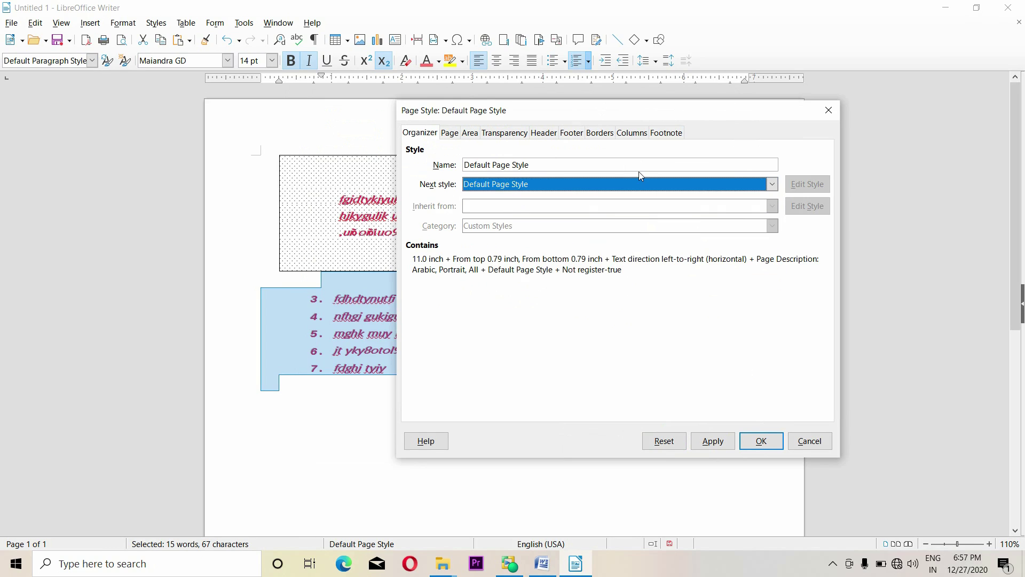
left_click(501, 165)
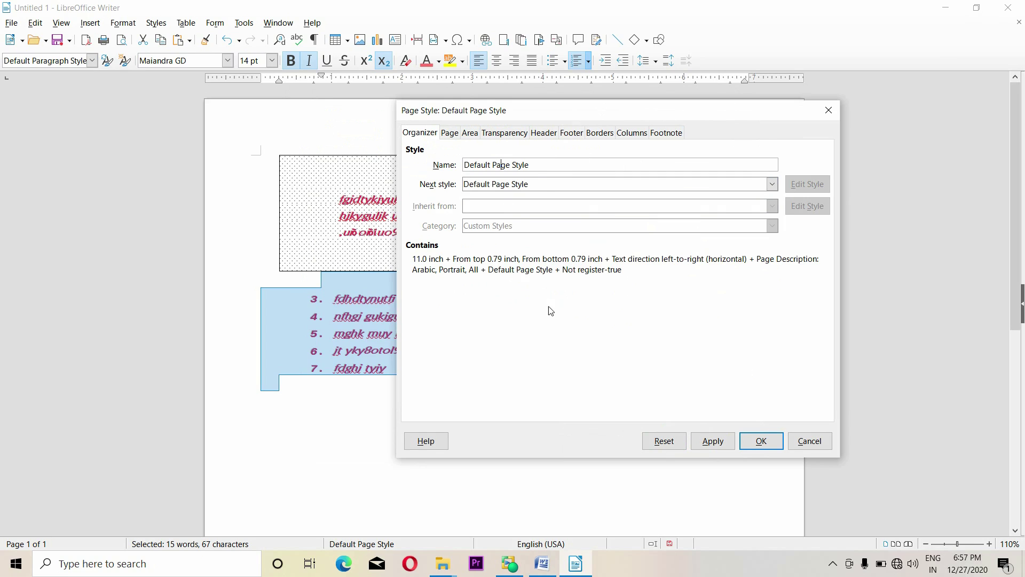
left_click(456, 134)
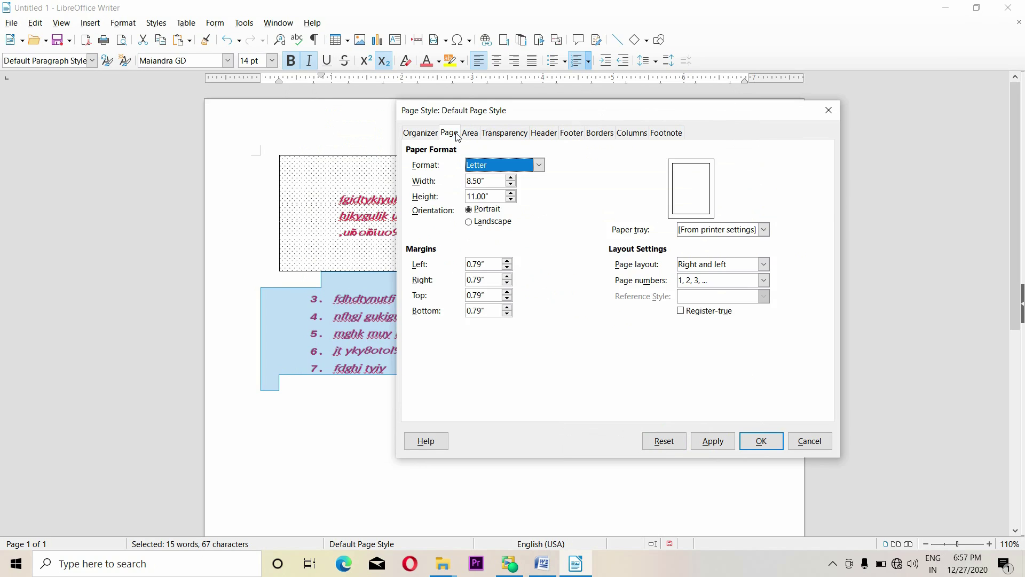
Keep Letter paper size and portrait orientation after briefly trying landscape
left_click(539, 165)
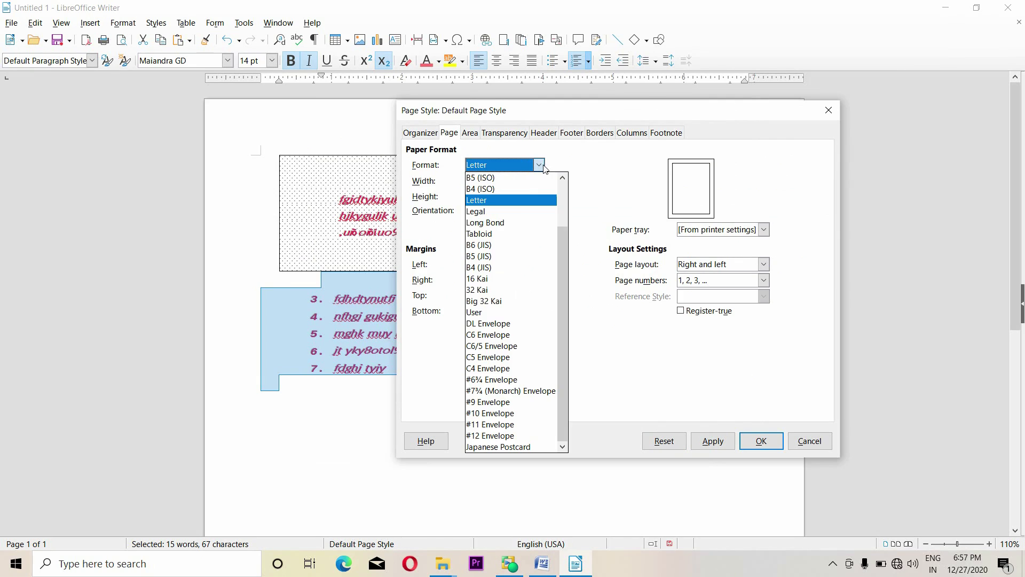
left_click(588, 191)
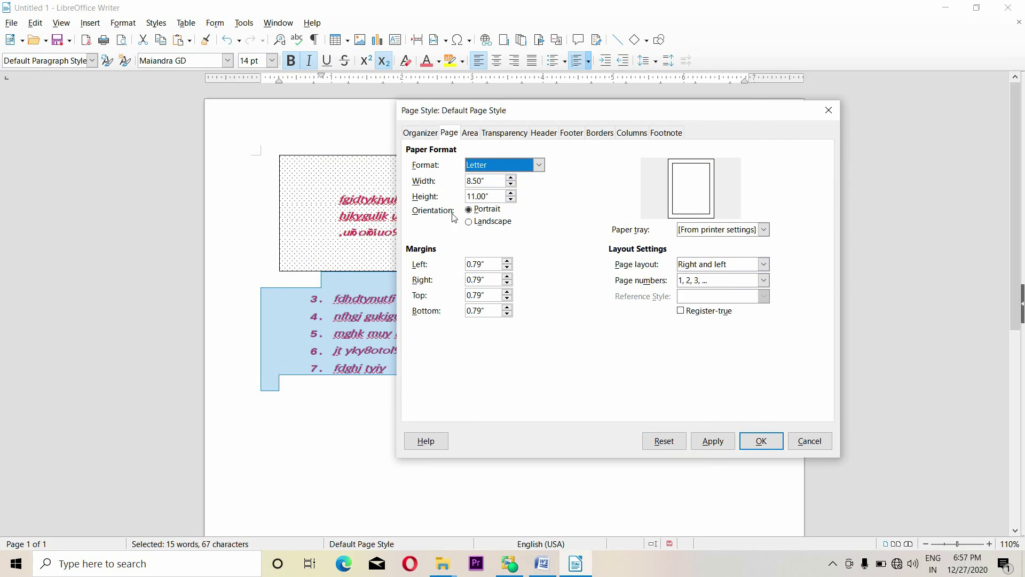
left_click(496, 227)
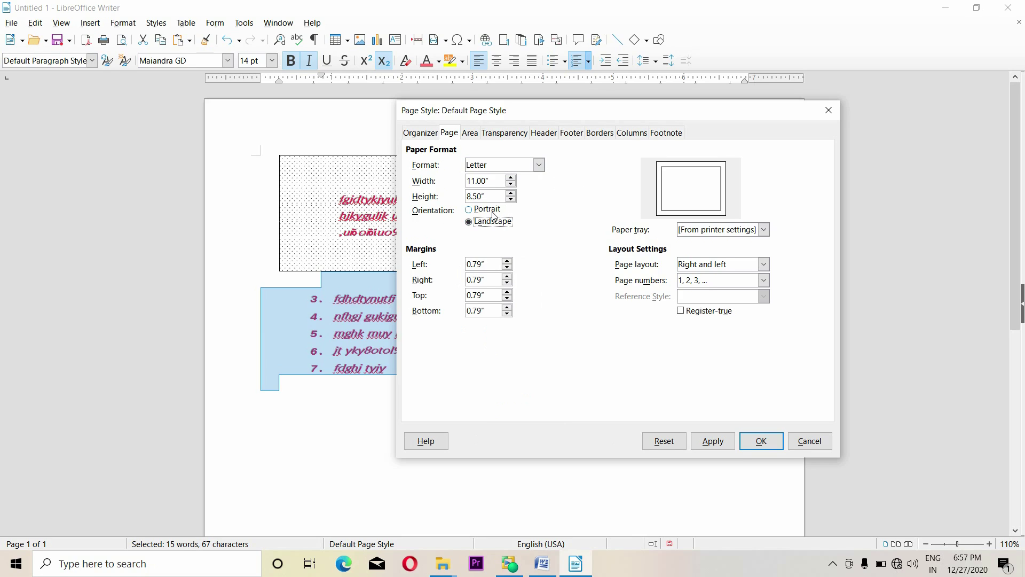
left_click(492, 211)
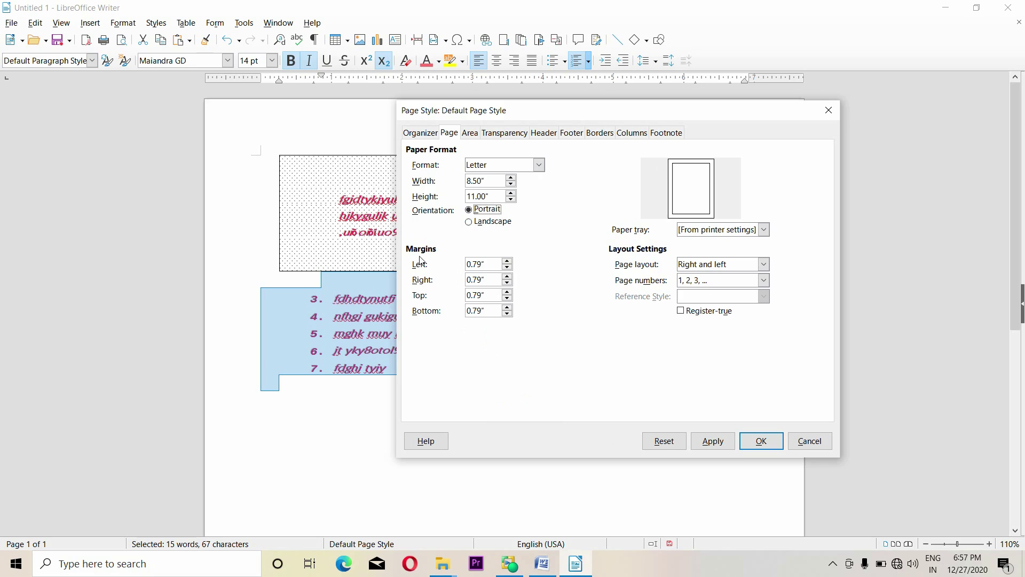
Set the page margins to Left 0.78″, Right 1.04″ and Bottom 0.80″
left_click(508, 261)
left_click(507, 261)
left_click(507, 262)
left_click(508, 268)
left_click(508, 272)
left_click(508, 277)
left_click(508, 277)
left_click(508, 308)
left_click(508, 313)
left_click(508, 314)
Try a Mirrored page layout, then return it to Right and left
left_click(764, 231)
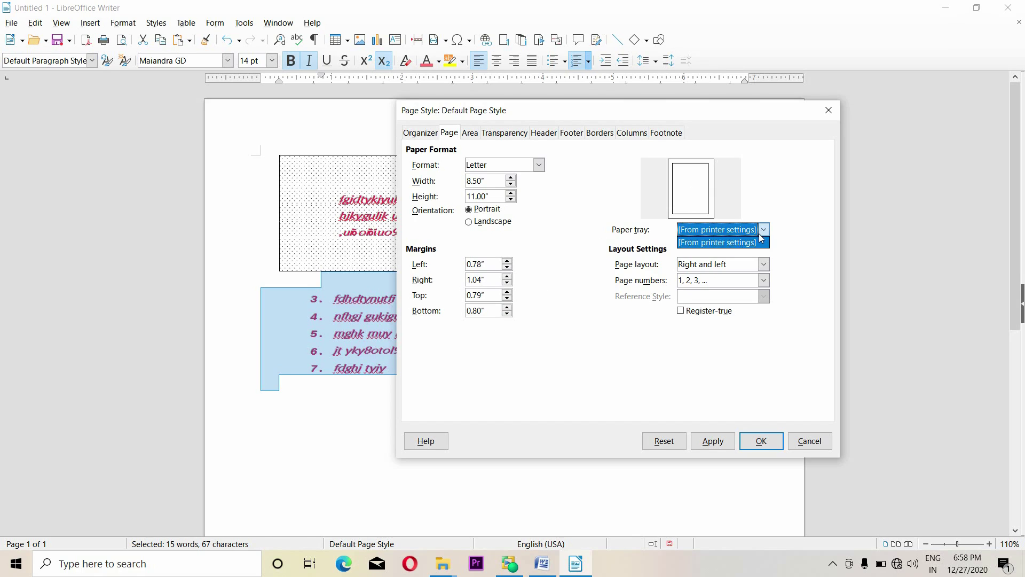
left_click(760, 235)
left_click(764, 264)
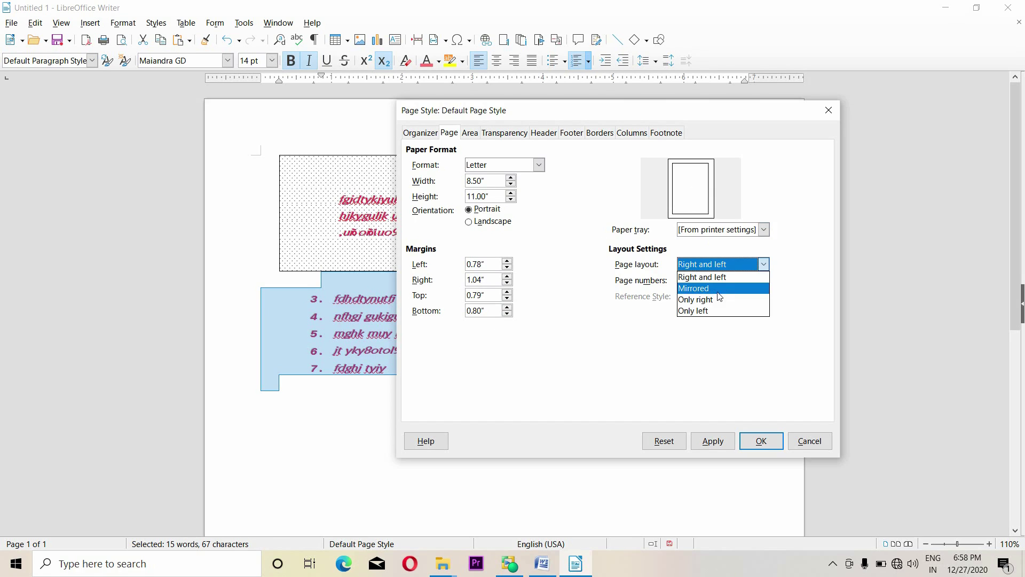
left_click(721, 289)
left_click(763, 281)
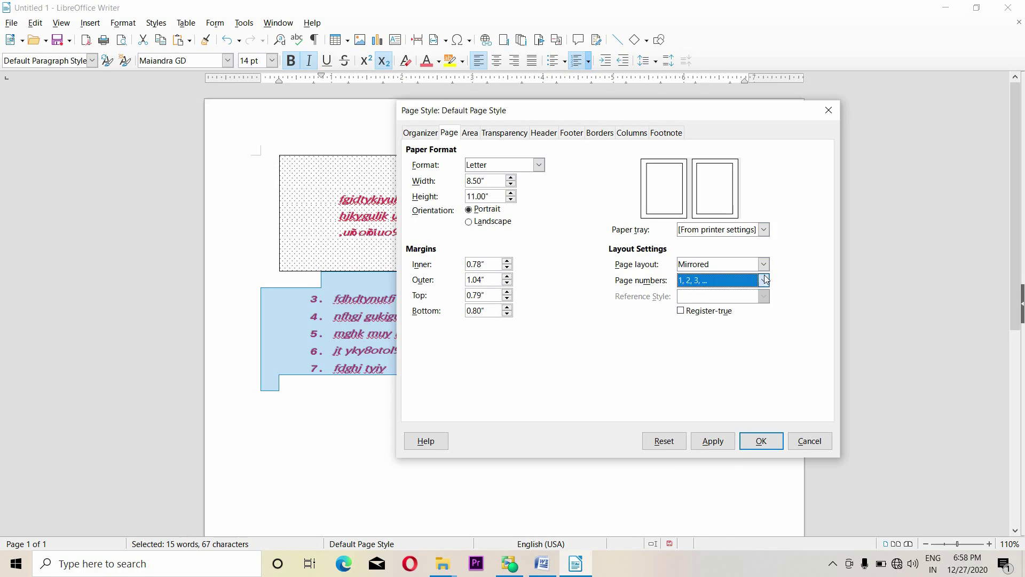
left_click(764, 280)
left_click(764, 264)
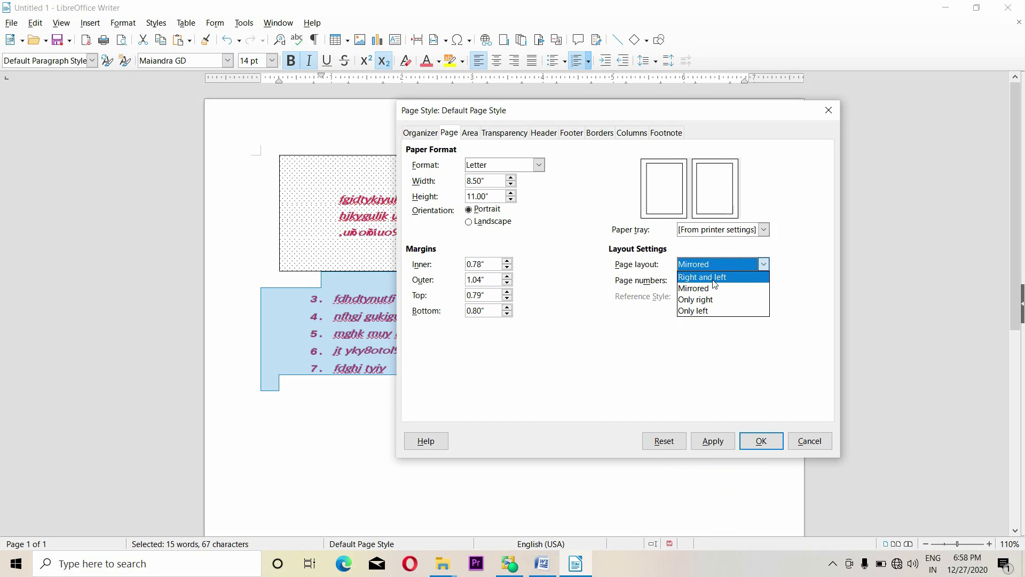
left_click(715, 277)
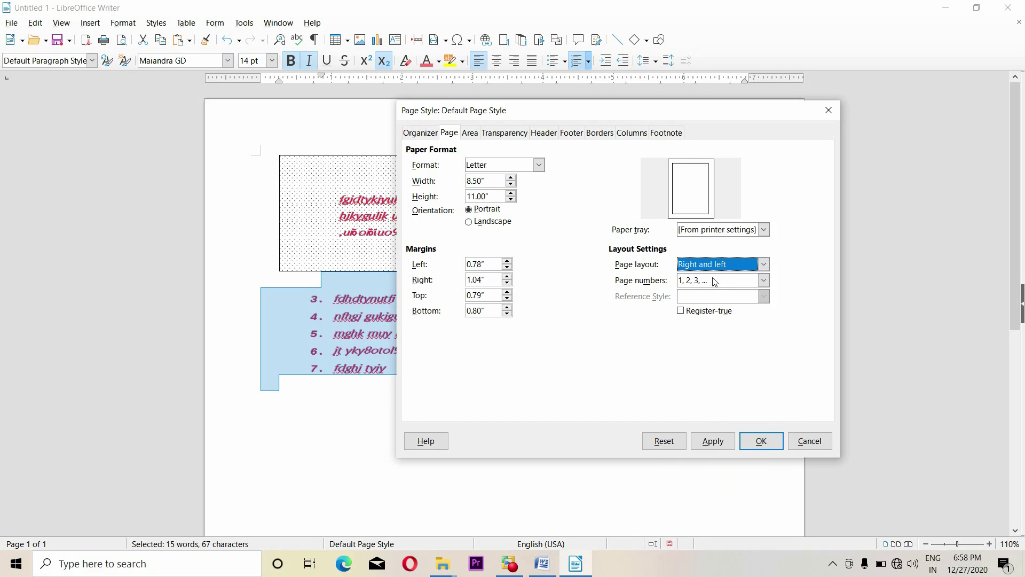
Try A, B, C page numbering, revert to 1, 2, 3, and go to the Area tab
left_click(763, 281)
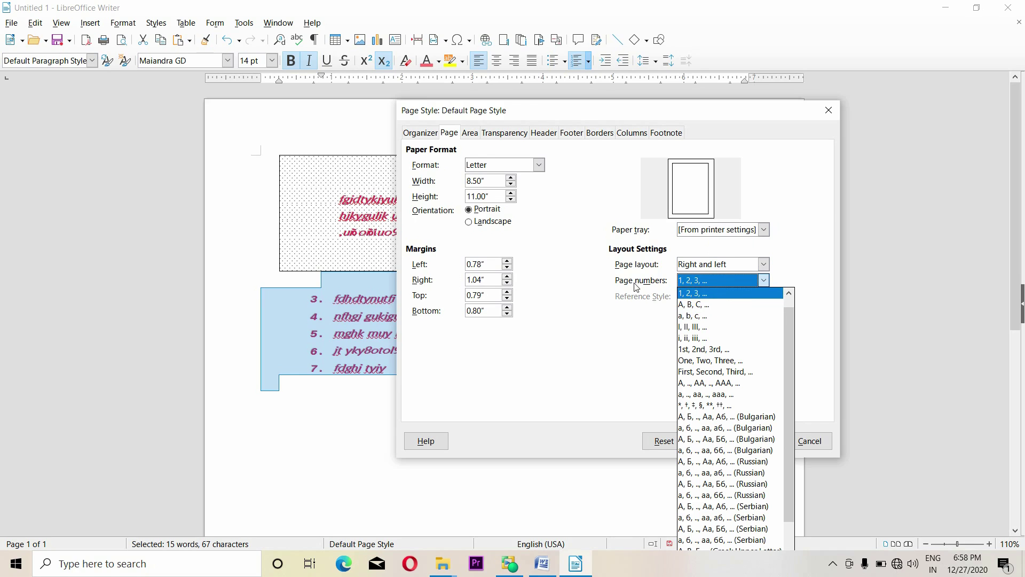
left_click(705, 305)
left_click(764, 281)
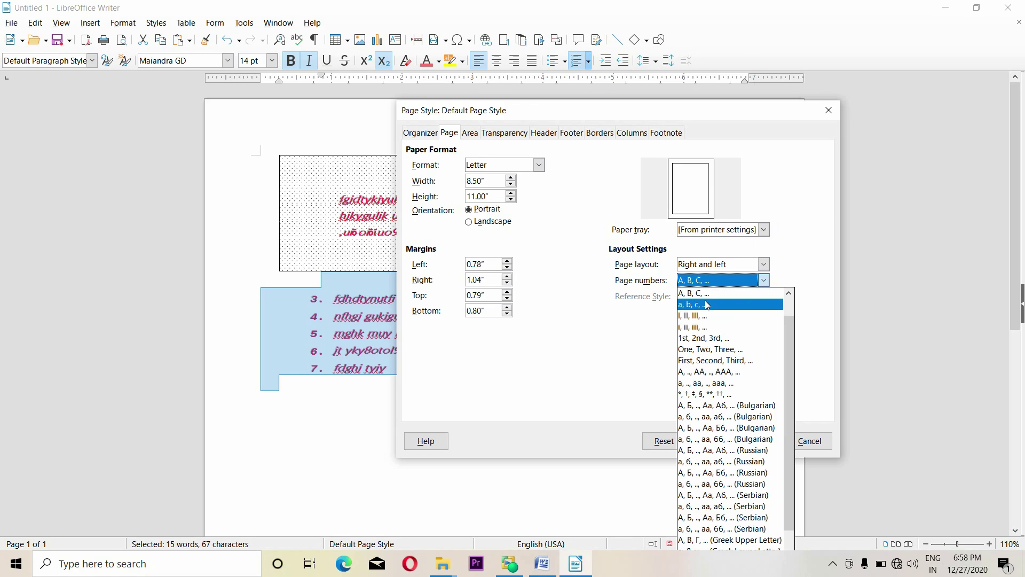
scroll(703, 308, "up", 1)
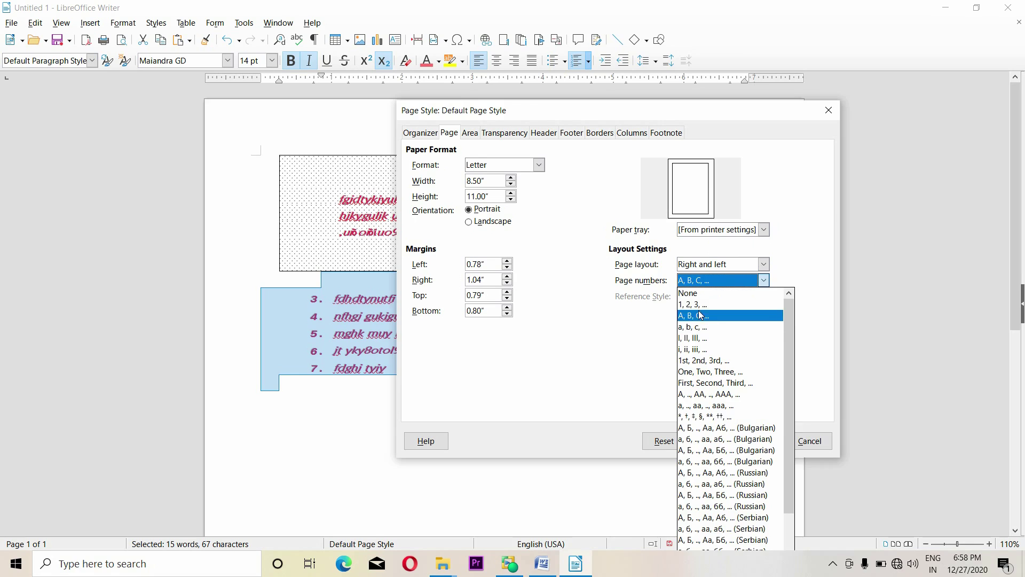
left_click(694, 304)
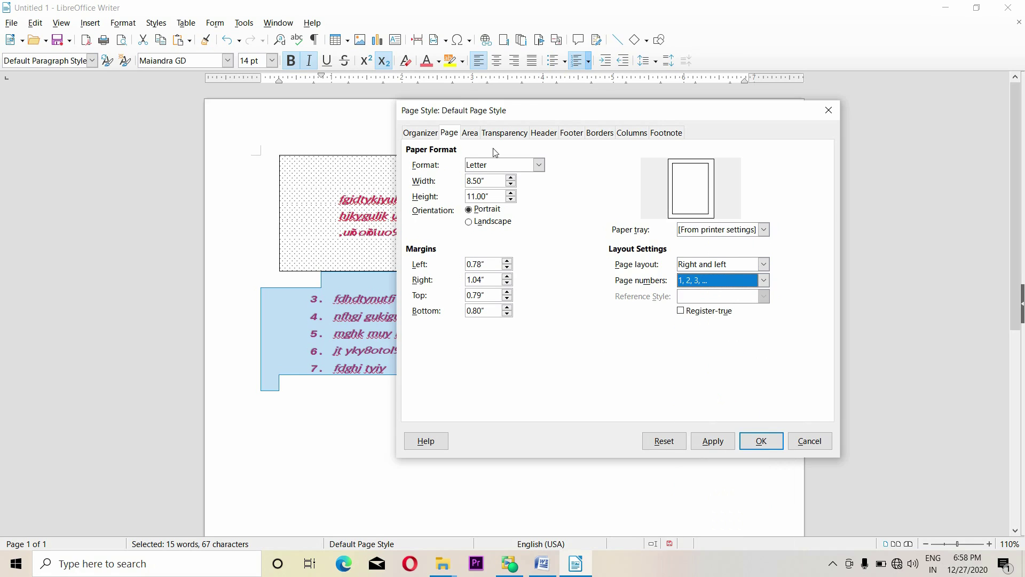
left_click(470, 134)
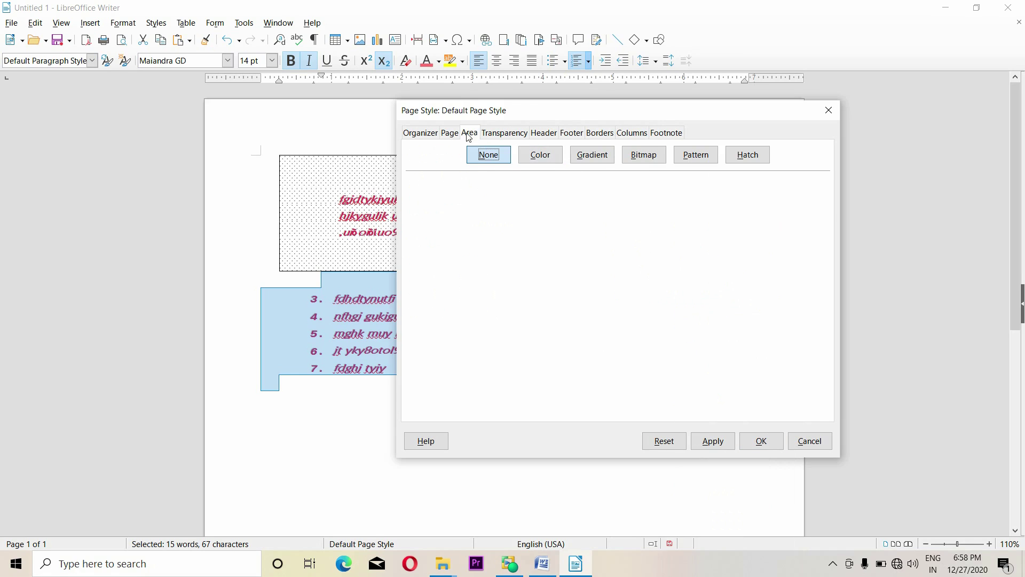
Fill the page background with the dark red gradient preset at 20% transparency
left_click(589, 158)
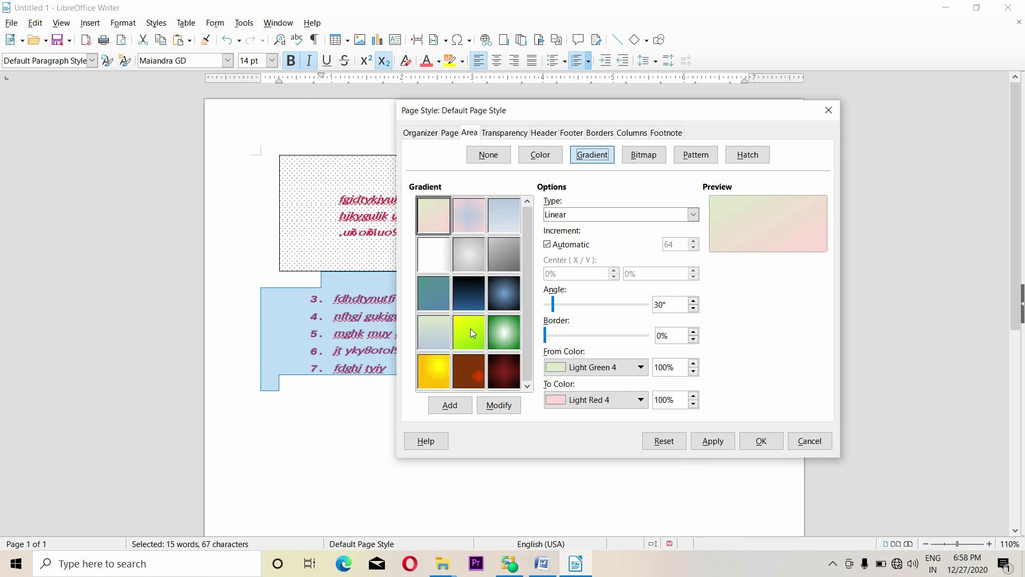
left_click(492, 369)
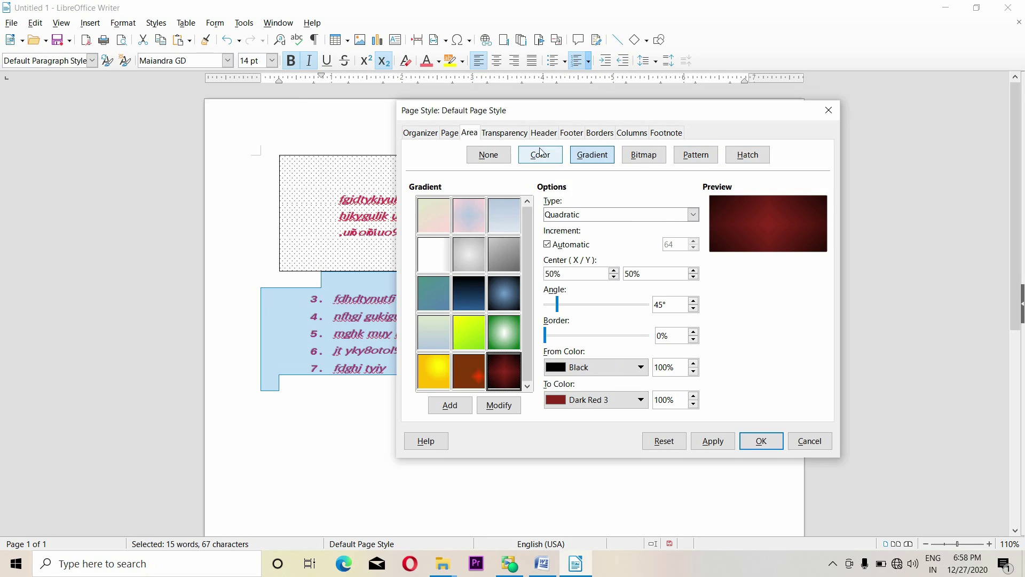
left_click(513, 134)
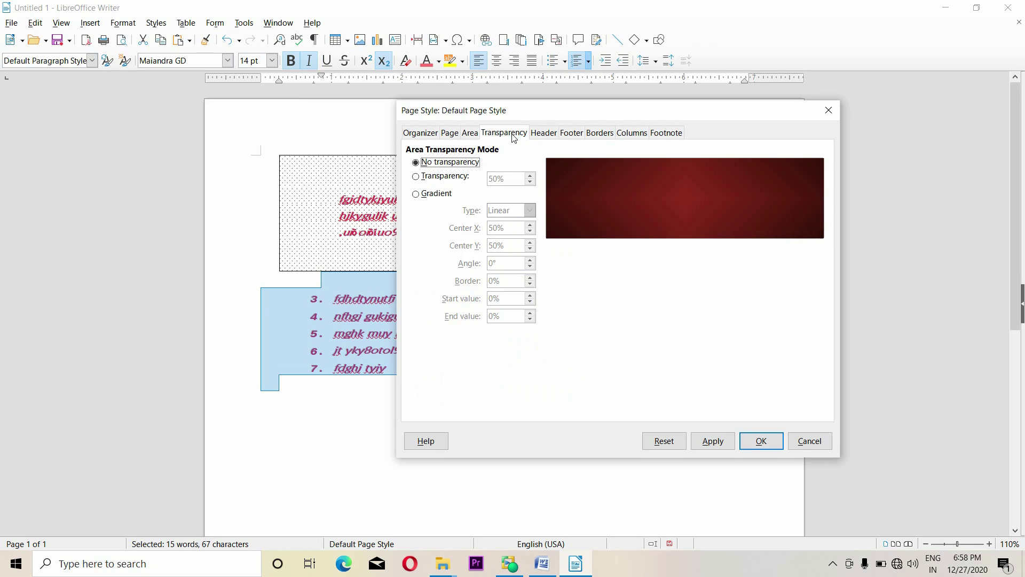
left_click(446, 177)
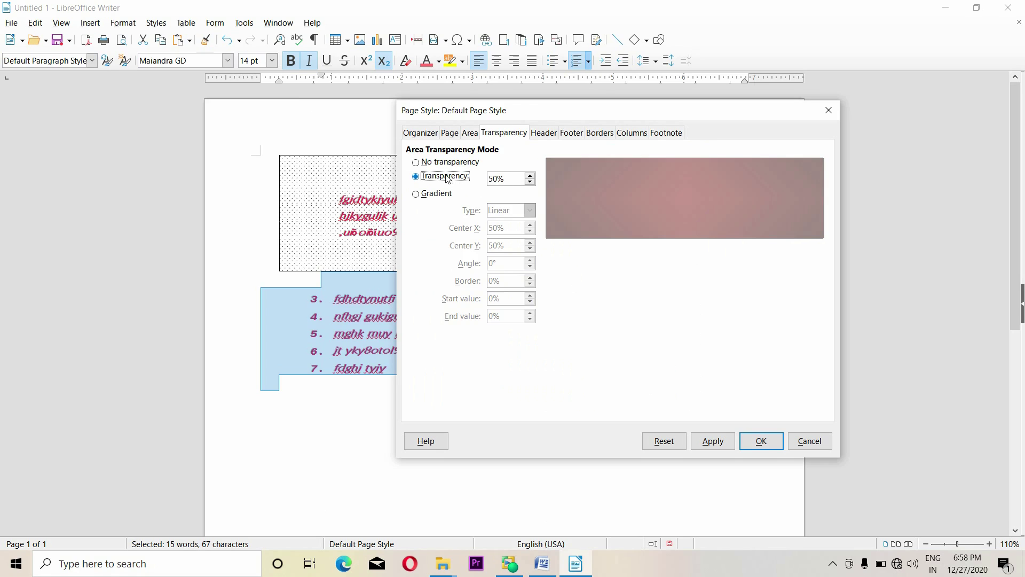
left_click_drag(530, 176, 530, 182)
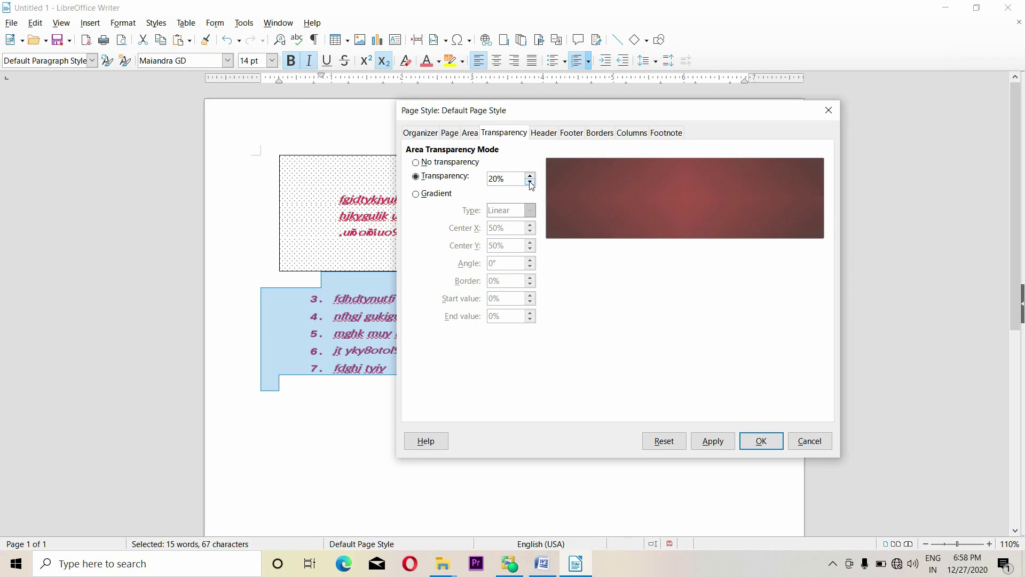
left_click(553, 136)
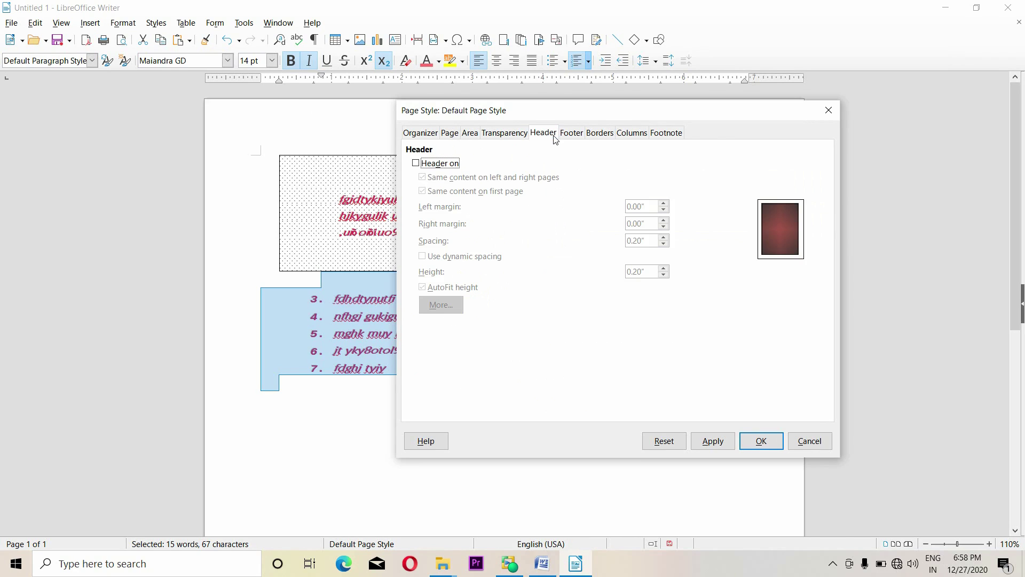
Turn on both the header and the footer for the page style
left_click(436, 163)
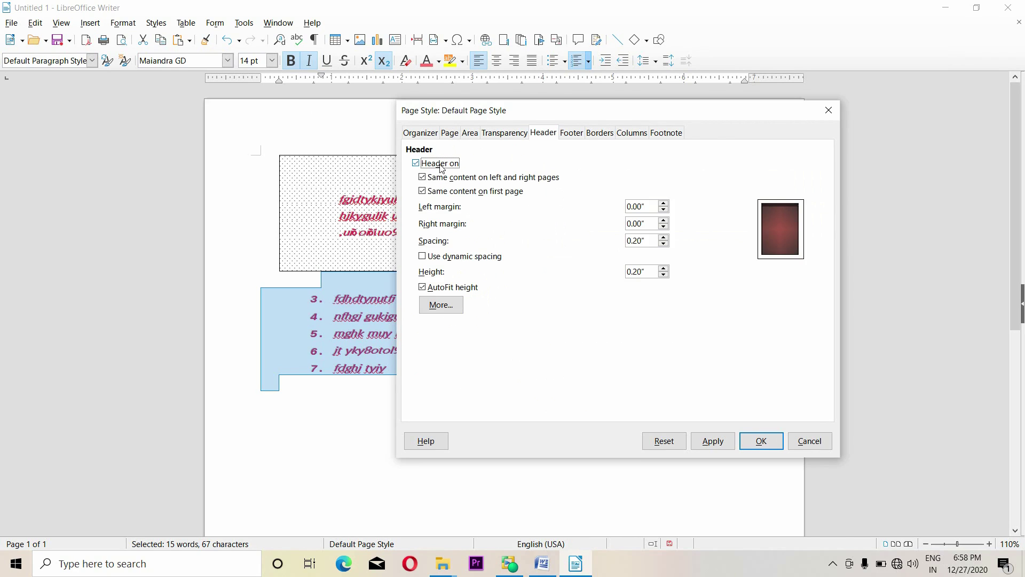
left_click(573, 137)
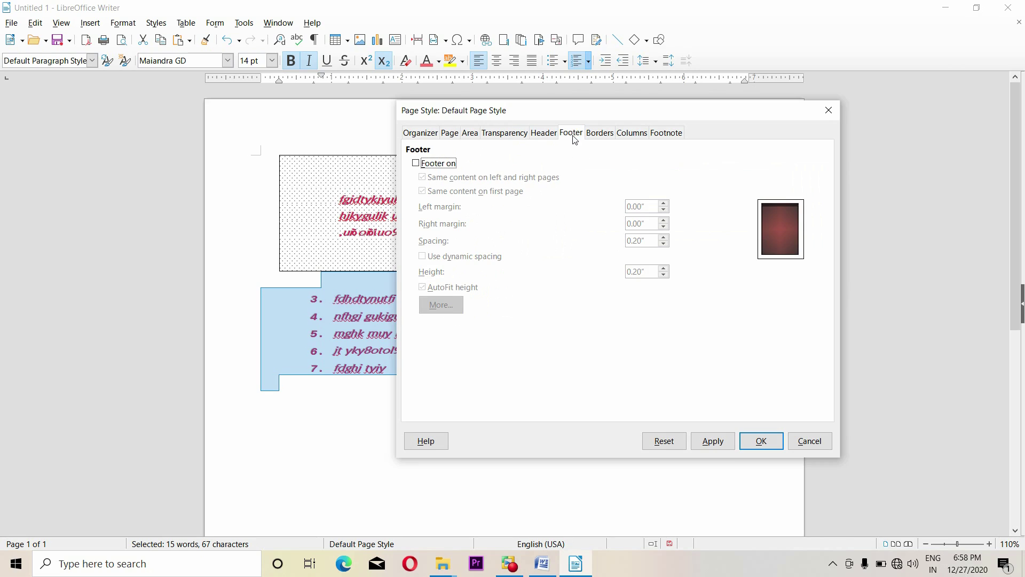
left_click(439, 166)
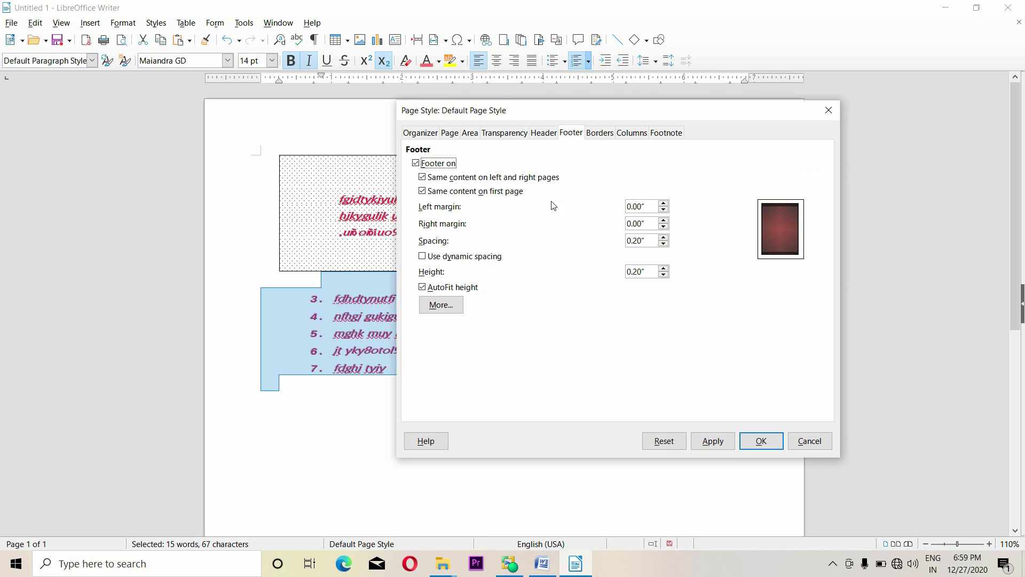
left_click(555, 136)
left_click(574, 135)
left_click(547, 134)
left_click(576, 135)
left_click(539, 137)
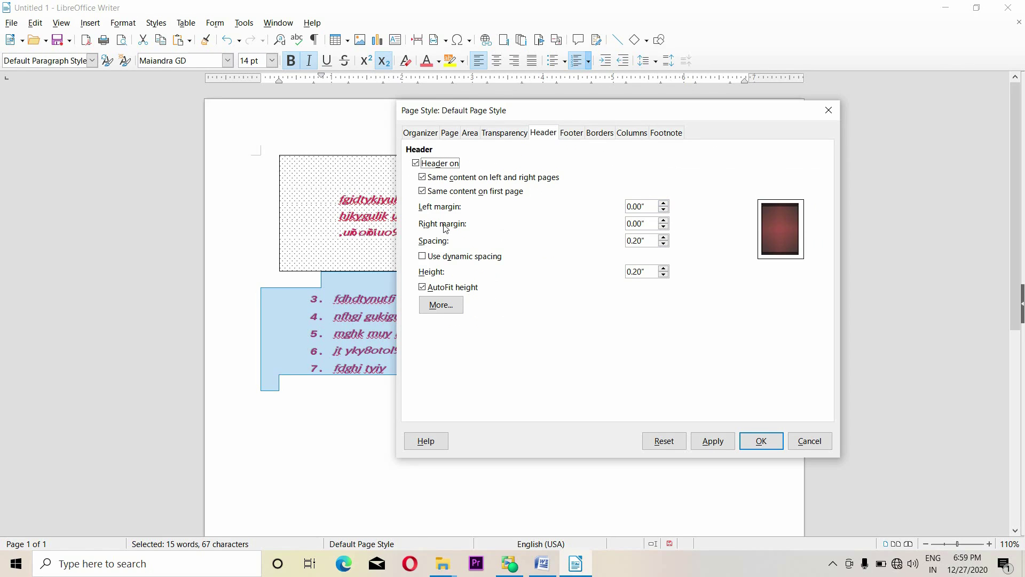
Raise the header's left margin to 0.20″ and its right margin to 0.14″
left_click(665, 206)
left_click(665, 206)
left_click(664, 205)
left_click(665, 205)
left_click(665, 206)
left_click(664, 221)
left_click(665, 221)
left_click(664, 221)
left_click(665, 221)
left_click(570, 133)
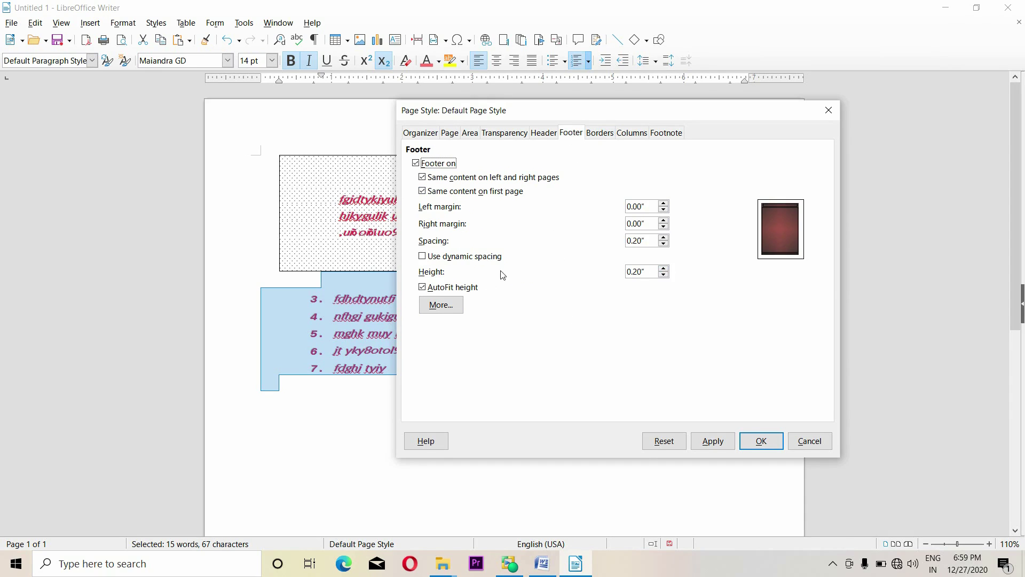
Border the page top and bottom only, with a bottom-right shadow
left_click(598, 136)
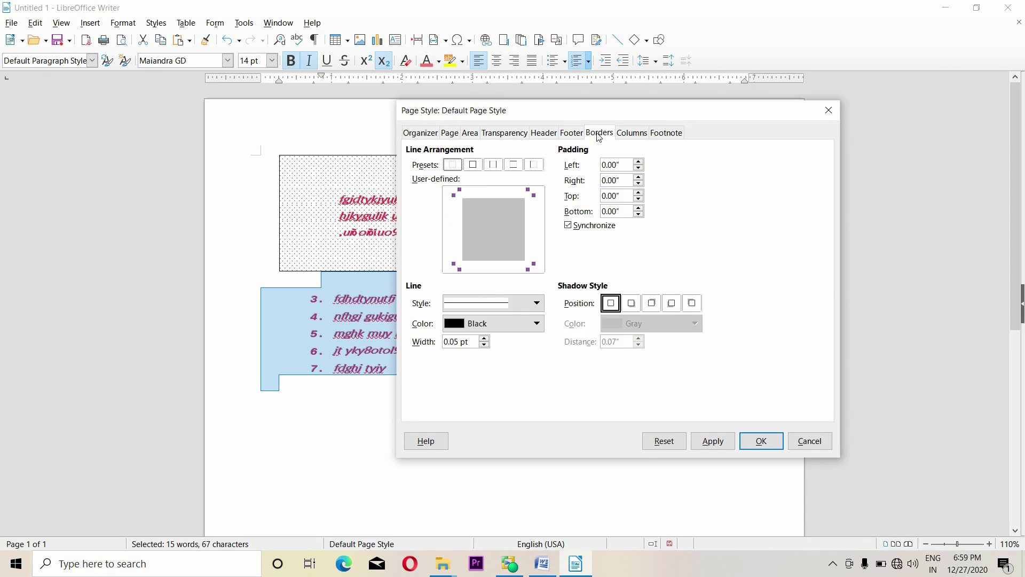
left_click(473, 164)
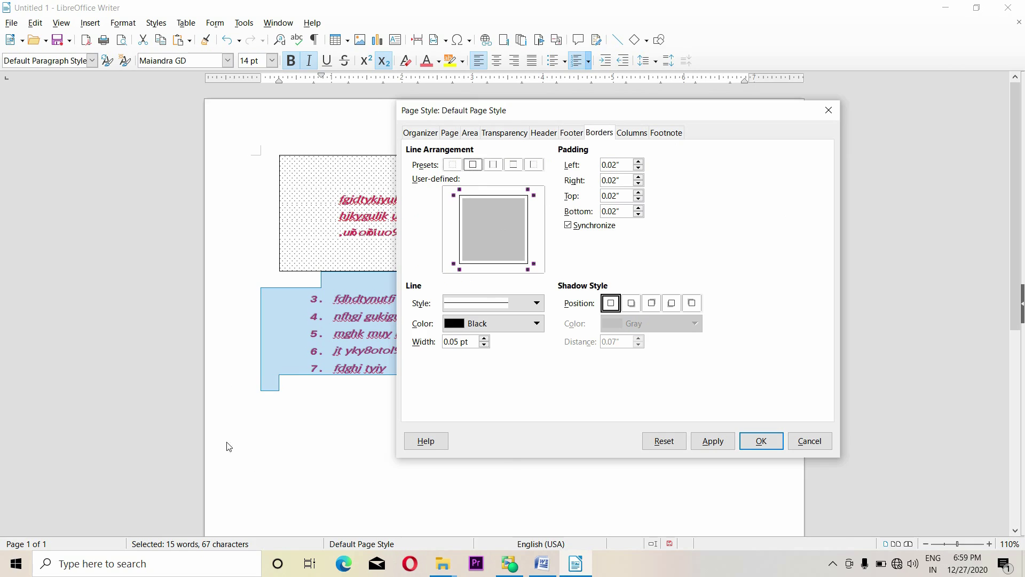
left_click(492, 165)
left_click(512, 165)
left_click(631, 303)
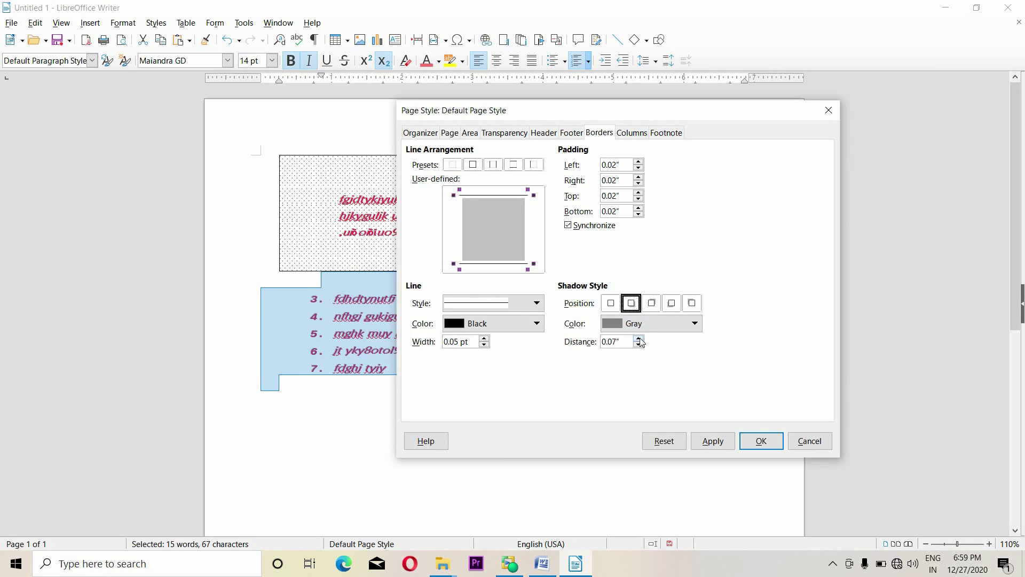
Choose a new border line style and colour it Dark Red 1
left_click(510, 304)
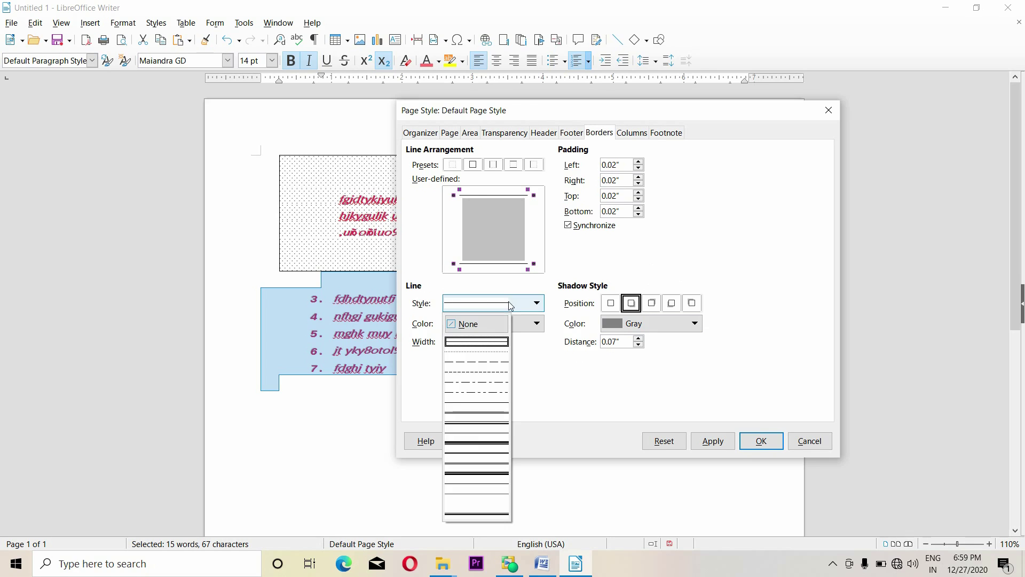
left_click(478, 442)
left_click(522, 325)
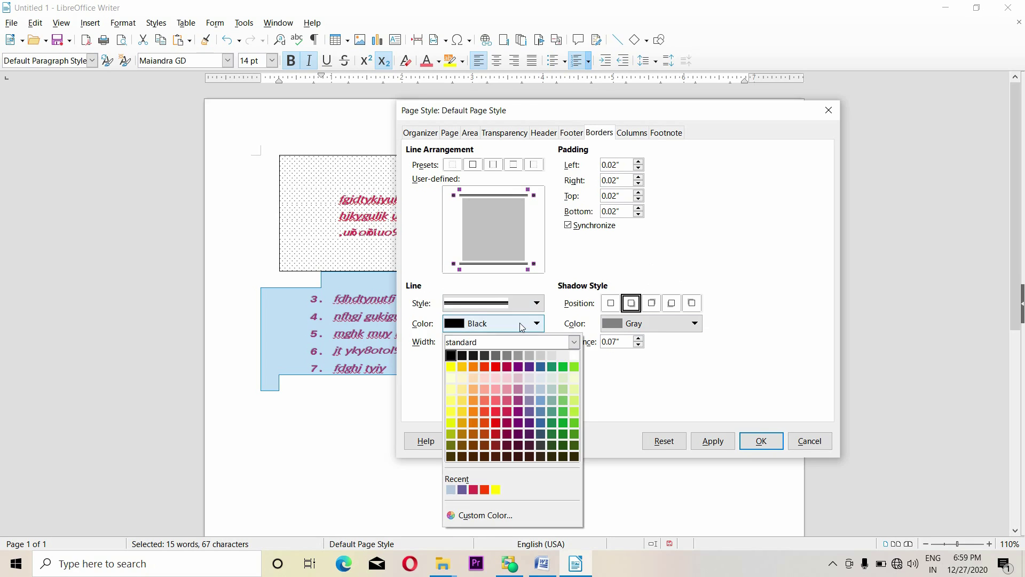
left_click(495, 423)
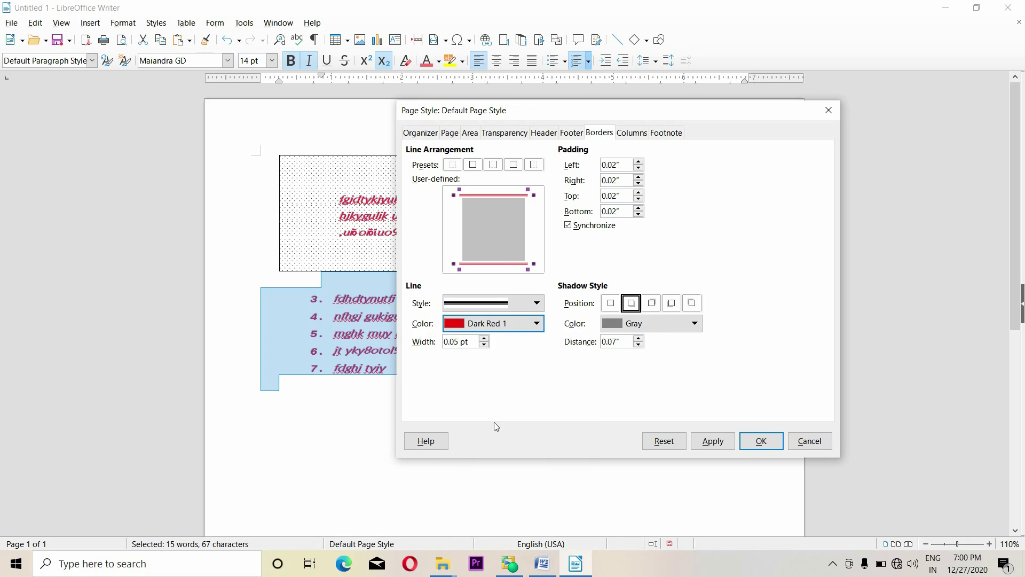
left_click(485, 346)
Switch the page layout to three columns
left_click(631, 133)
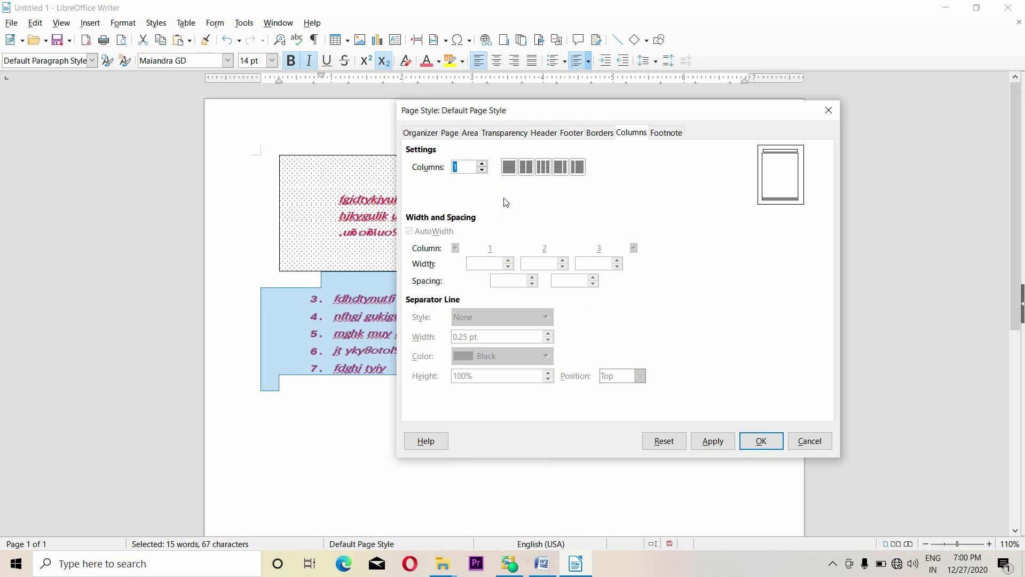
left_click_drag(568, 116, 695, 119)
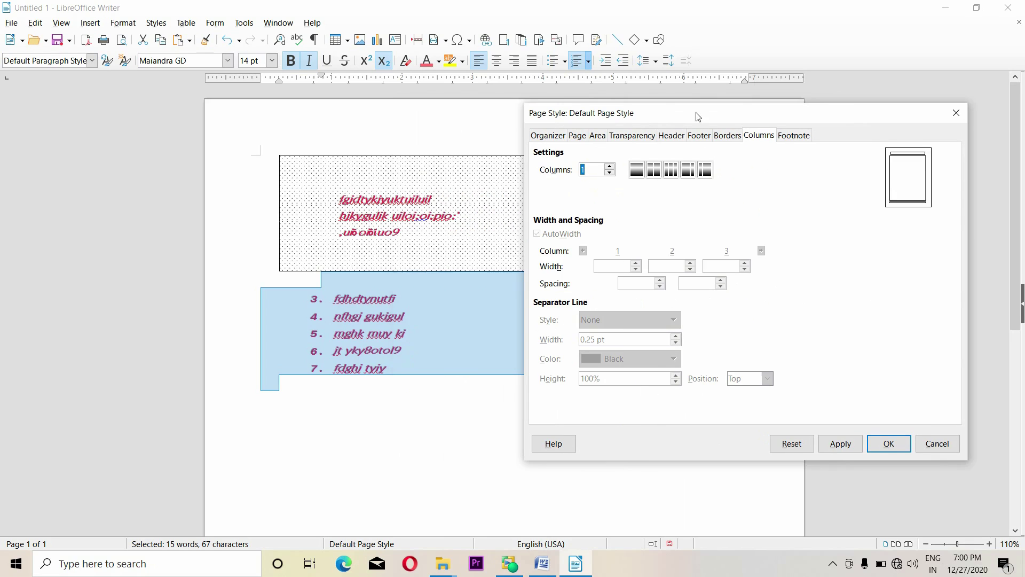
left_click(657, 171)
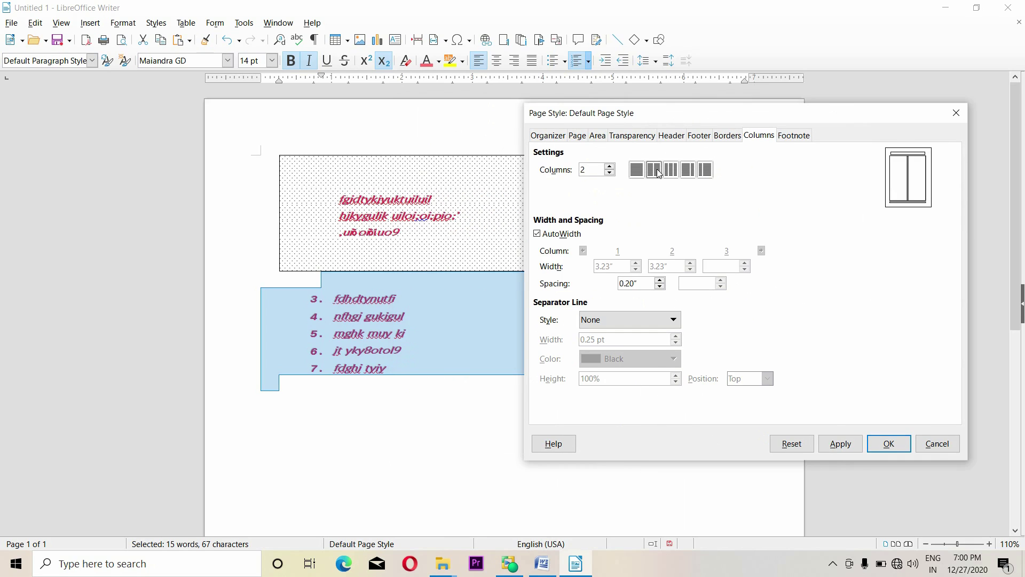
left_click(668, 171)
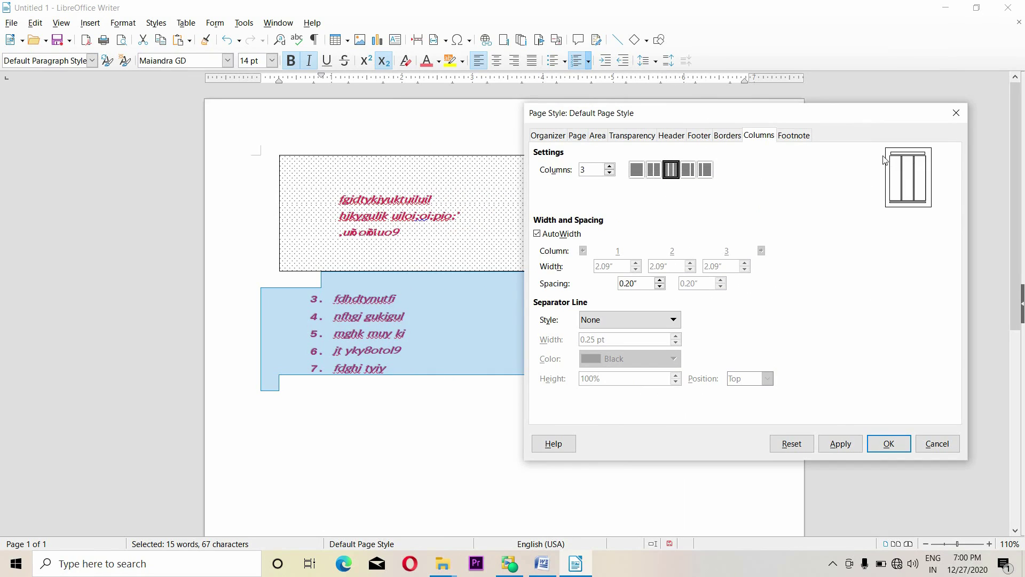
Nudge the header's left and right margins up slightly
left_click(671, 136)
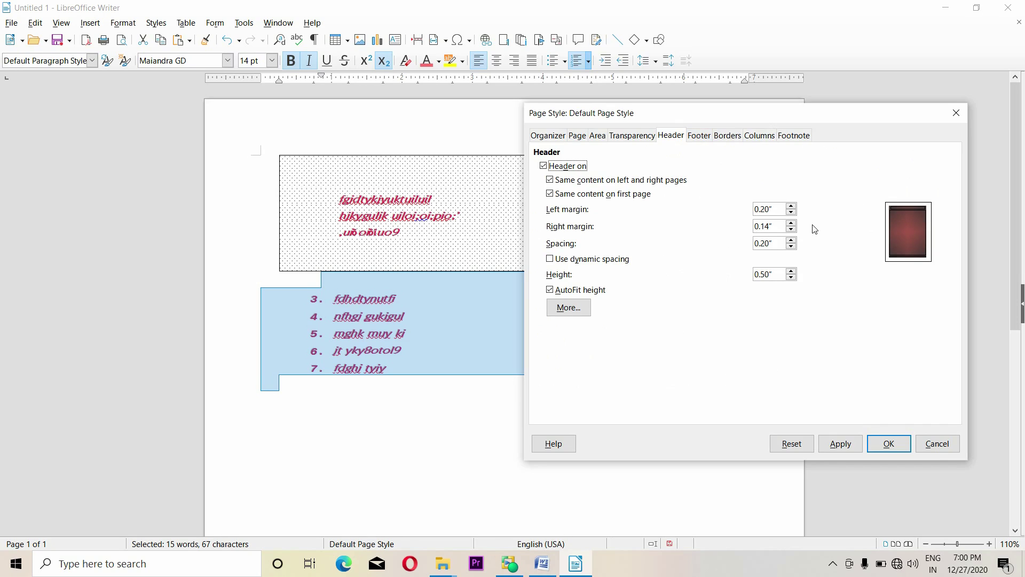
left_click(791, 206)
left_click(792, 225)
left_click(794, 222)
left_click(789, 136)
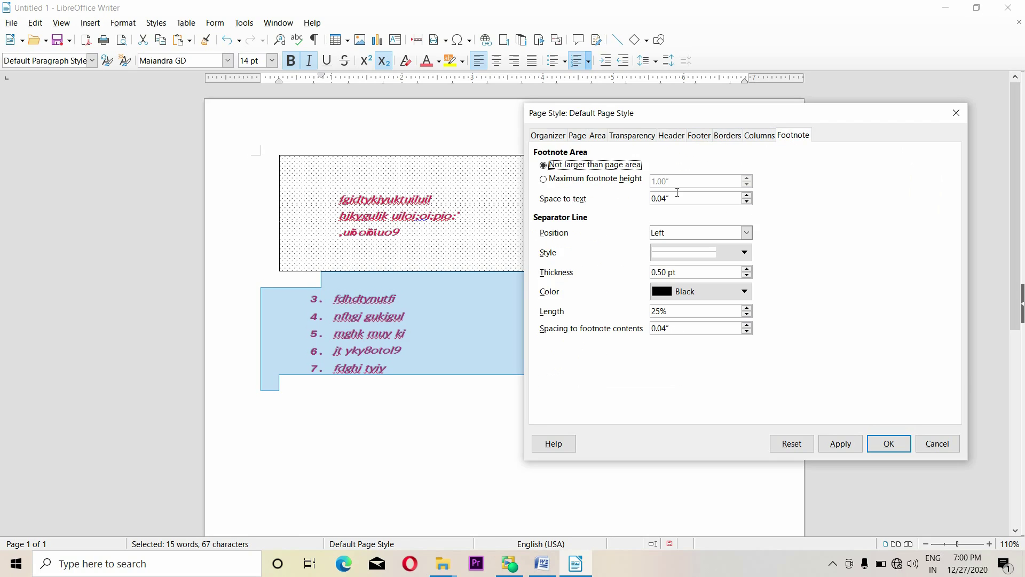
left_click(759, 137)
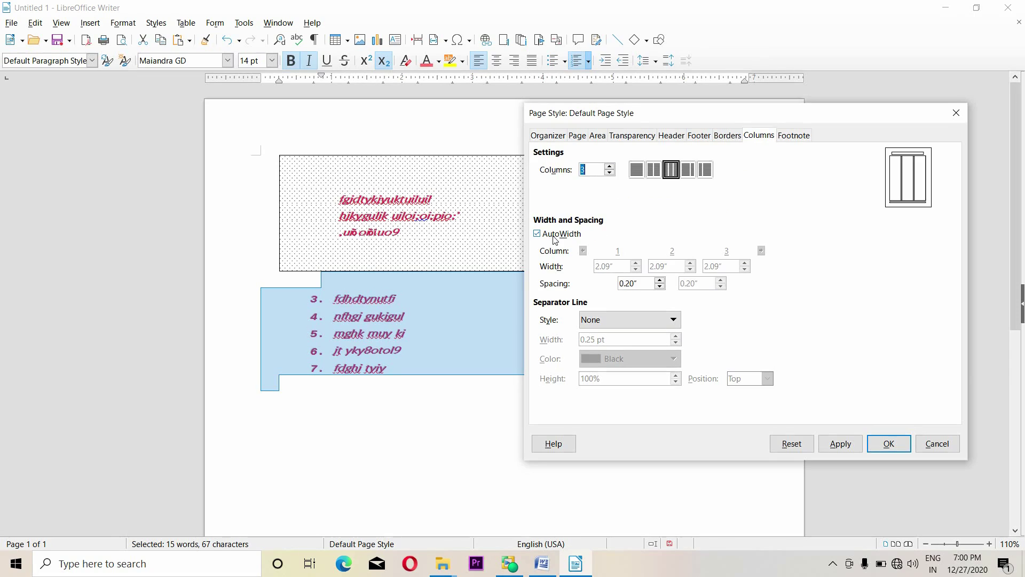
Keep AutoWidth and add a solid Dark Red 3 column separator, 1.00 pt wide
left_click(574, 237)
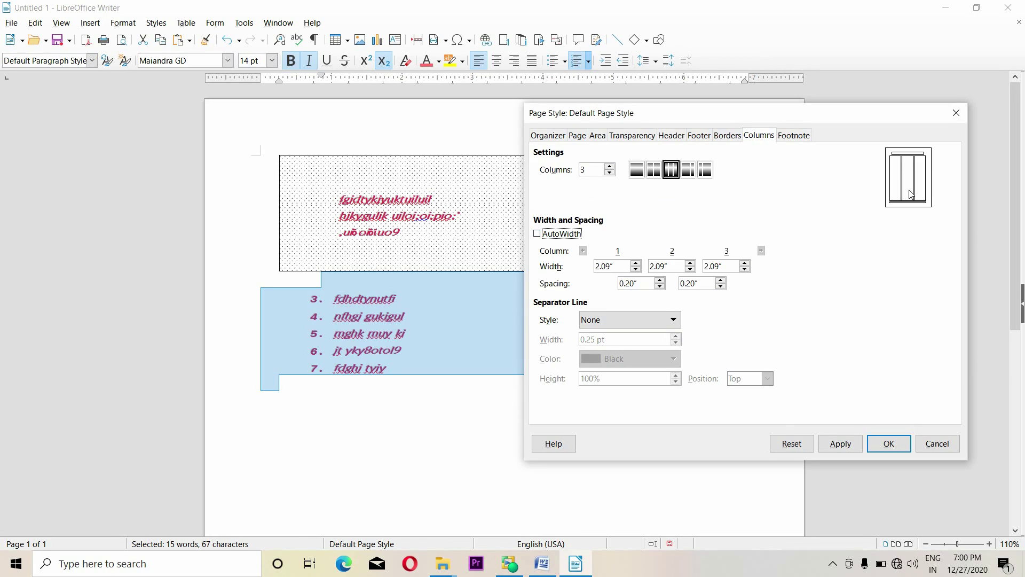
left_click(557, 235)
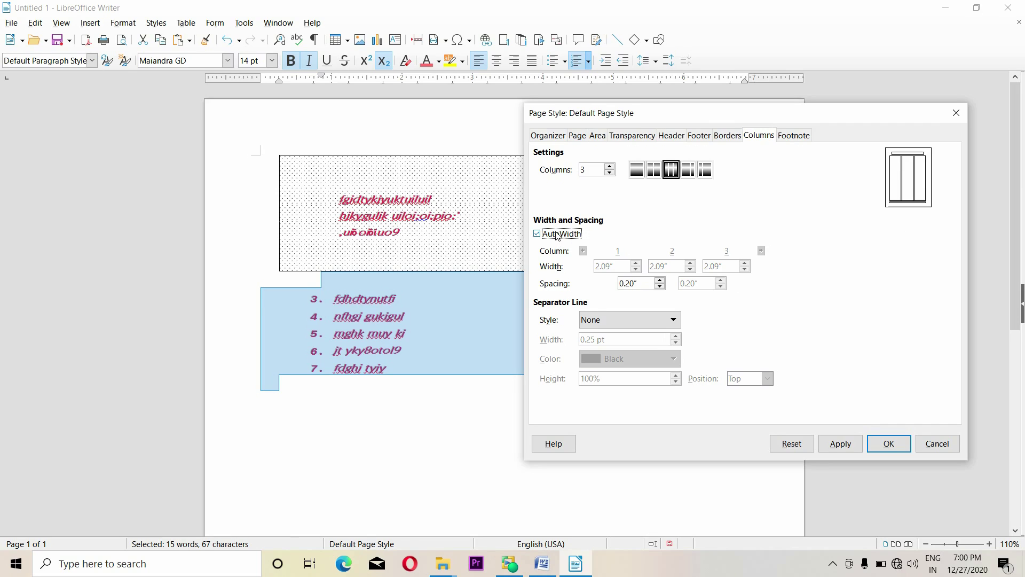
left_click(629, 319)
left_click(664, 357)
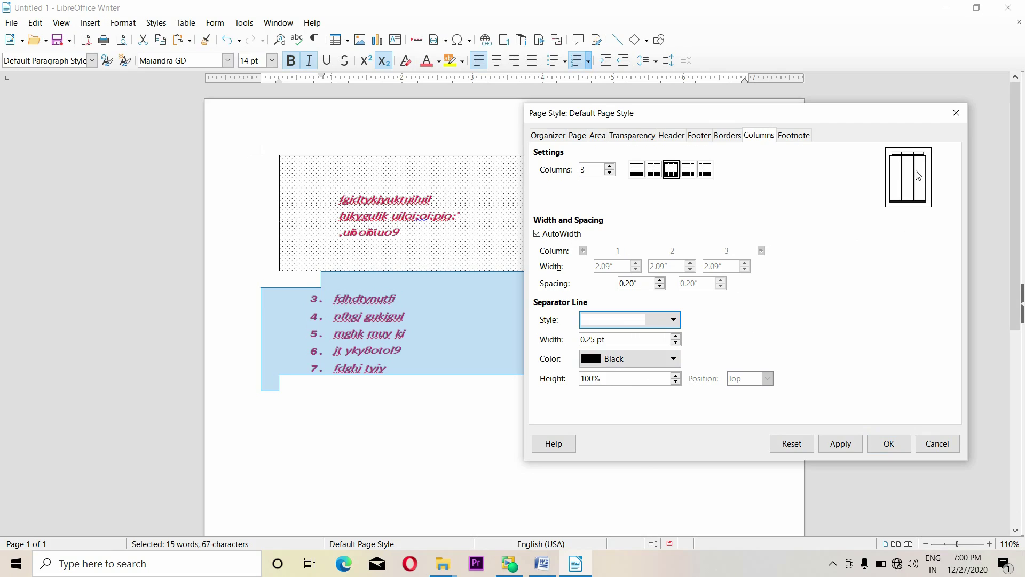
left_click(640, 361)
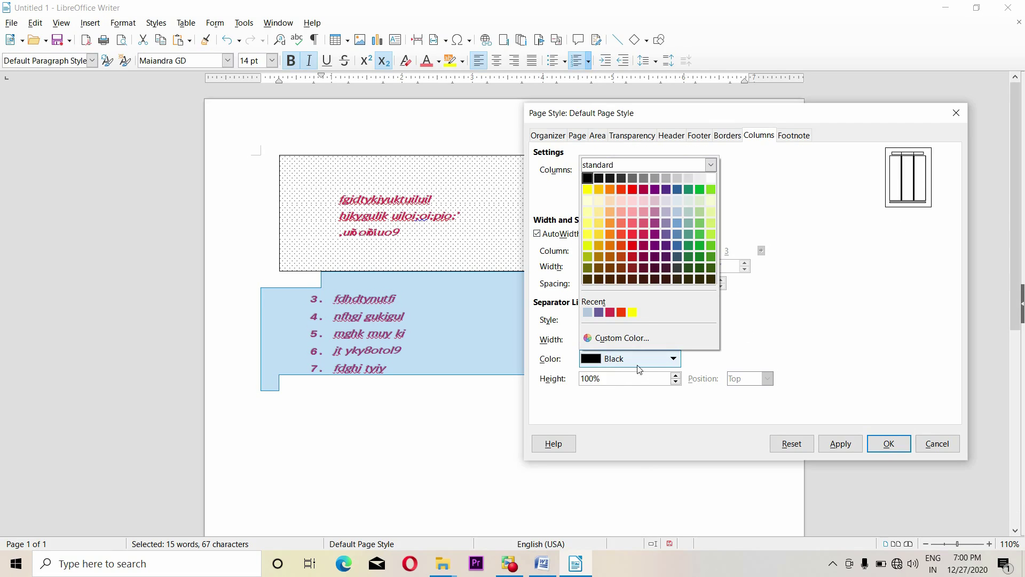
left_click(638, 270)
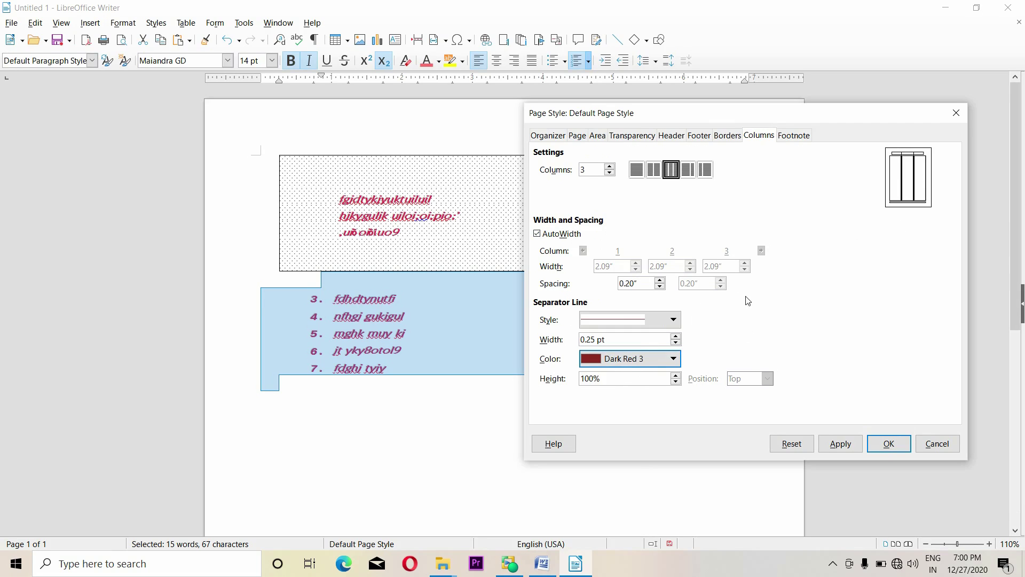
left_click(676, 337)
left_click(676, 337)
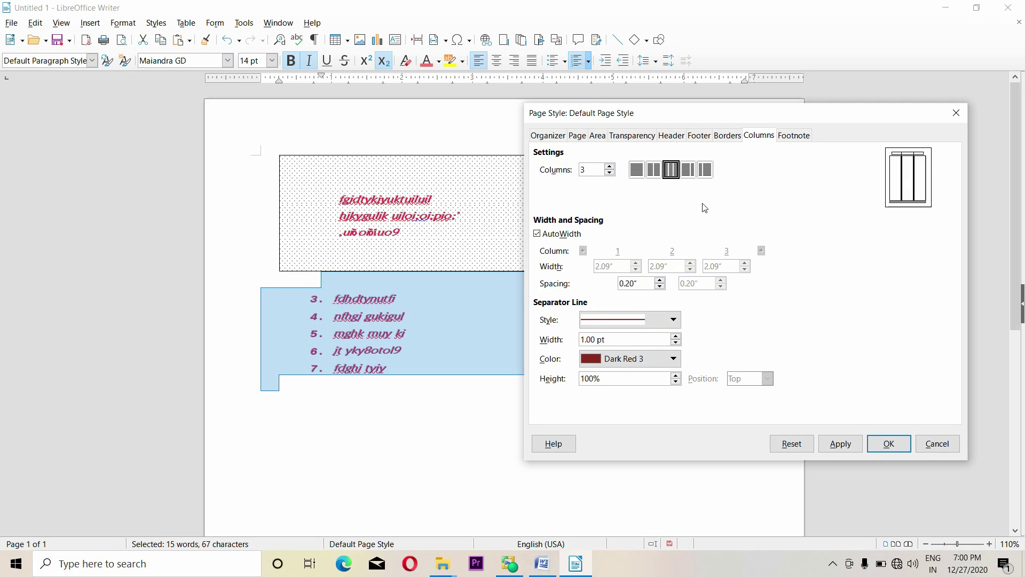
Look over the footnote separator line styles and footnote area height options
left_click(794, 140)
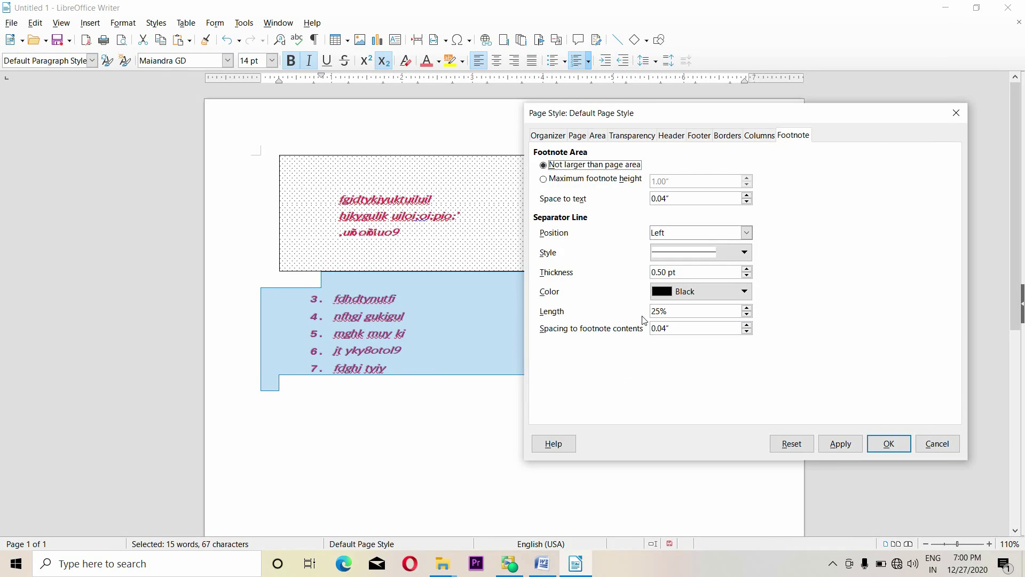
left_click(744, 252)
left_click(684, 291)
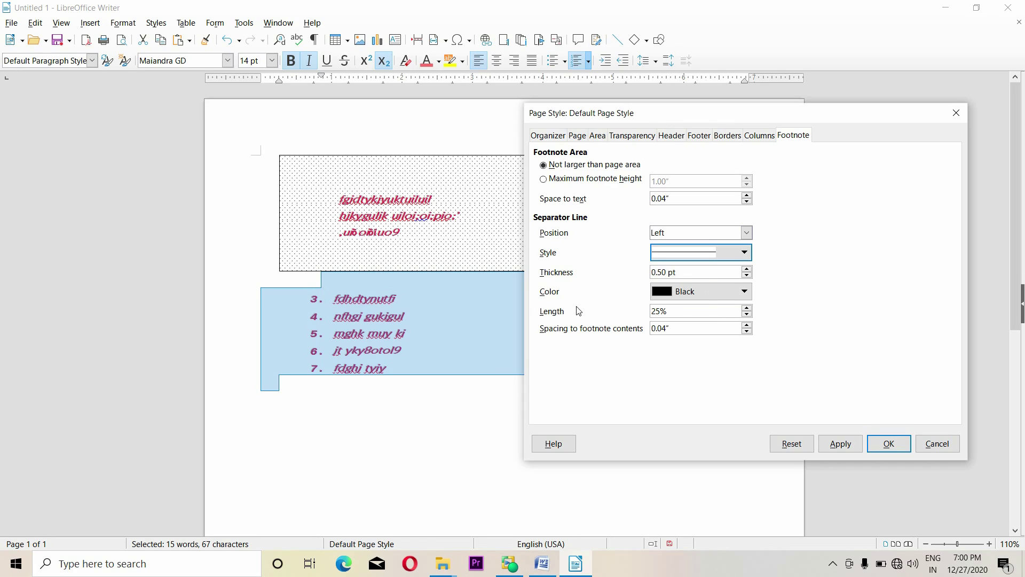
left_click(596, 178)
left_click(600, 165)
left_click(771, 137)
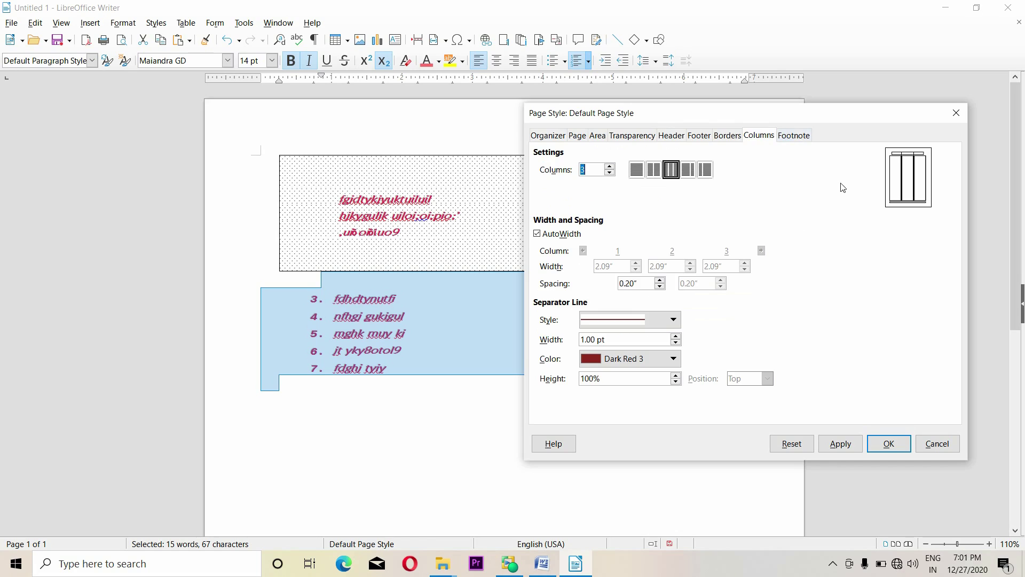
left_click(806, 138)
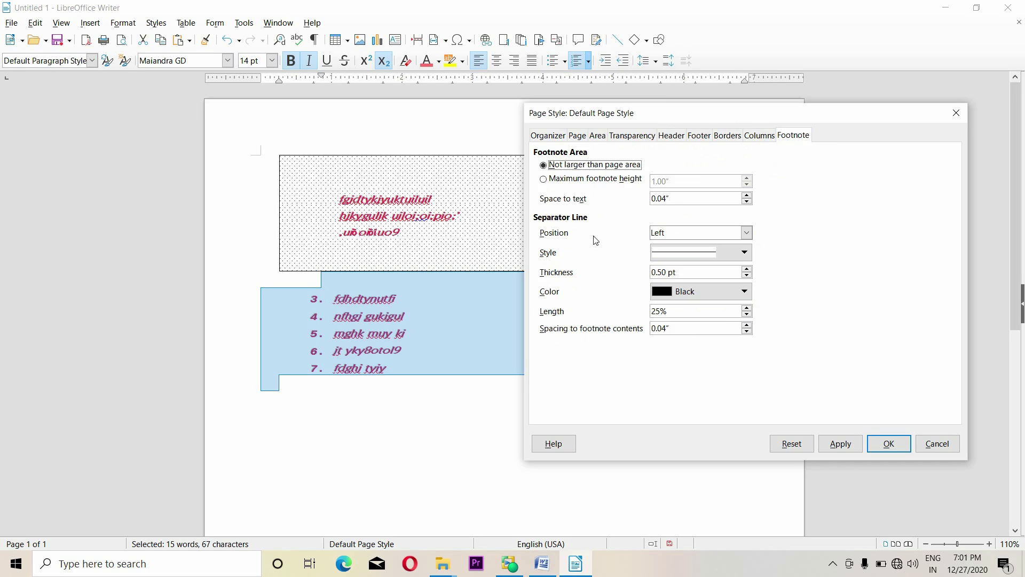
Centre the footnote separator line and cap footnote height at 1.00″
left_click(743, 233)
left_click(708, 257)
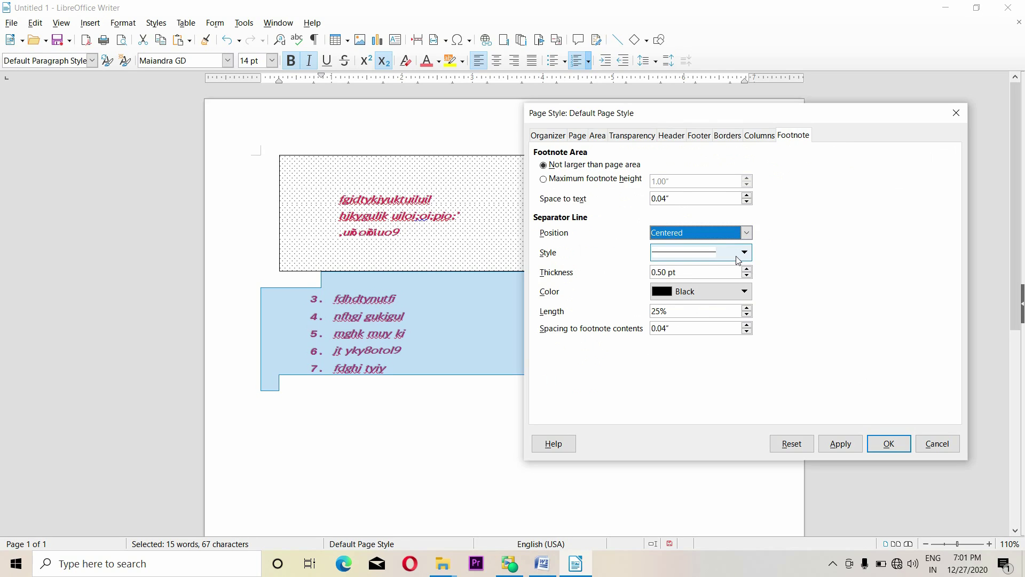
left_click(591, 181)
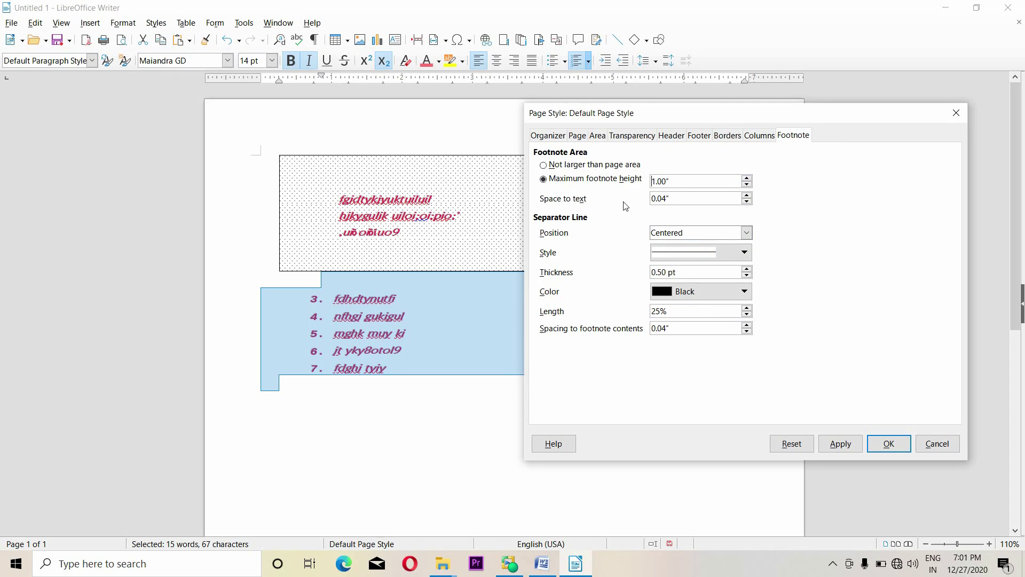
left_click(686, 252)
left_click(690, 258)
Apply the page style, then click into the footer and header to inspect them
left_click(891, 443)
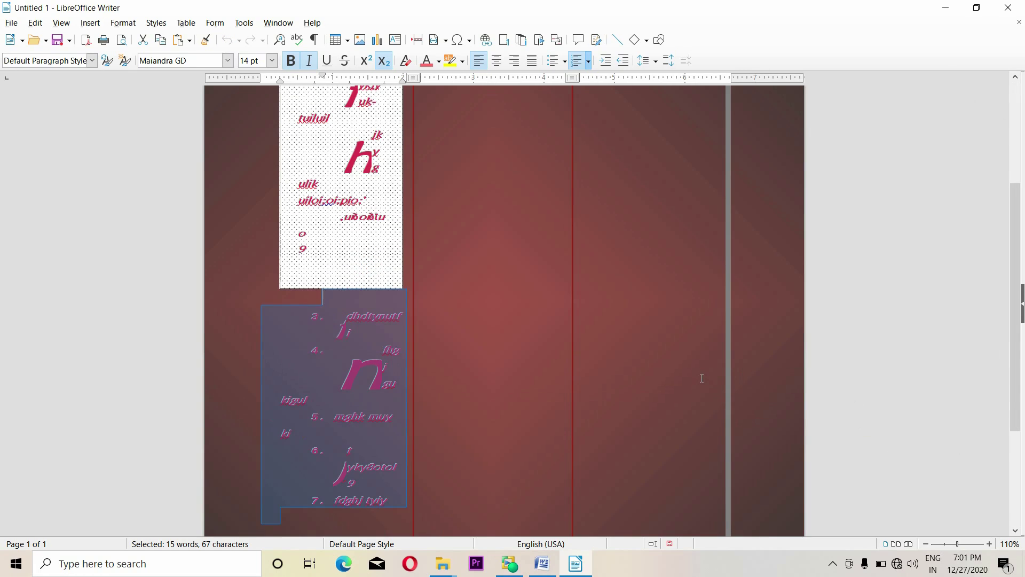
left_click(705, 415)
scroll(650, 421, "up", 5)
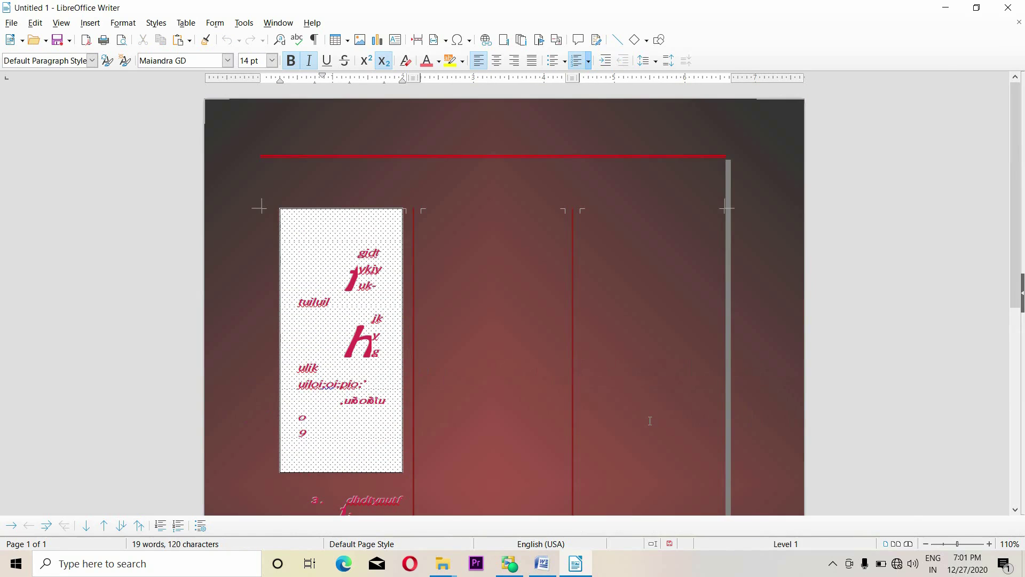
scroll(601, 426, "down", 10)
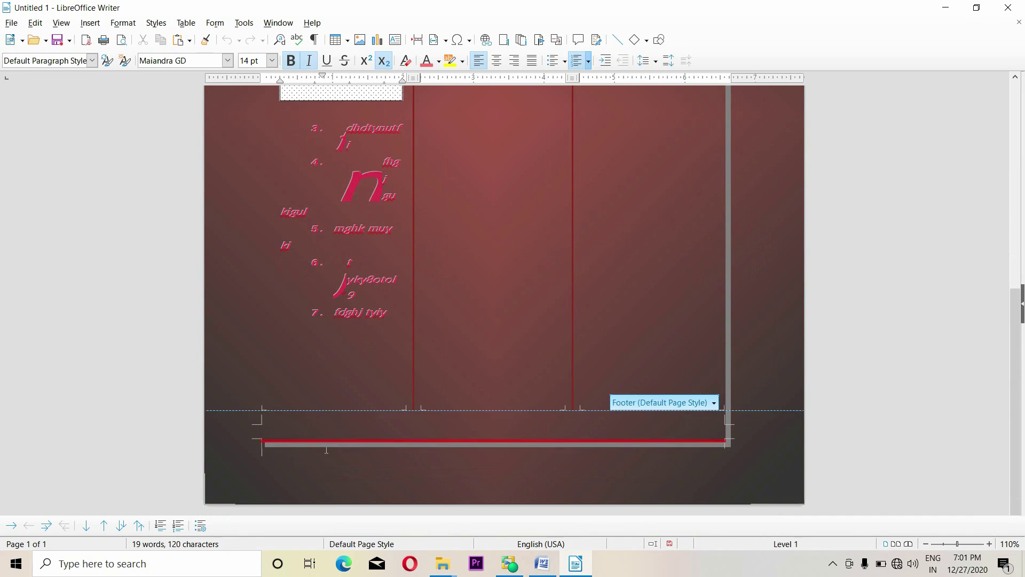
left_click(288, 441)
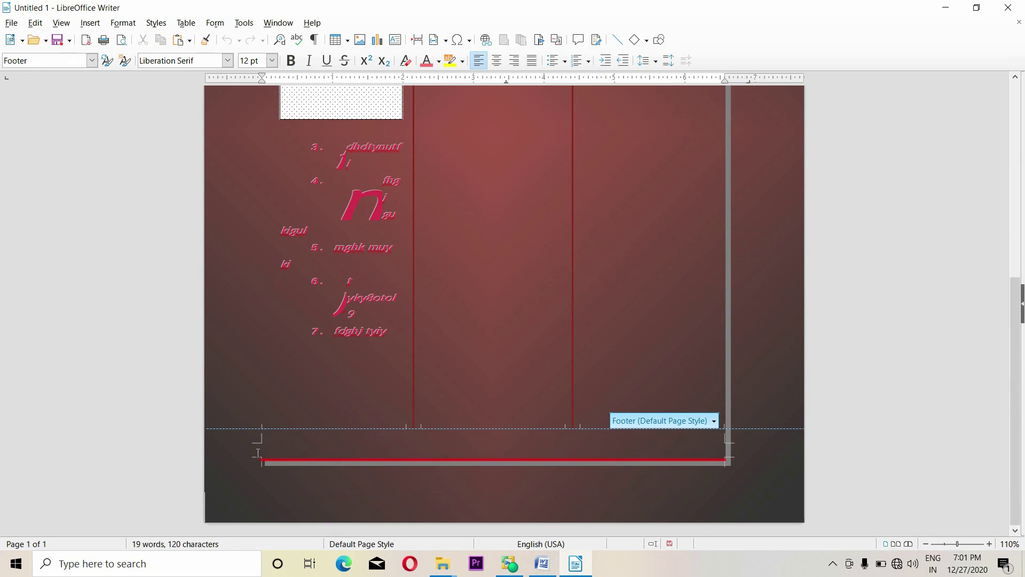
scroll(279, 448, "up", 5)
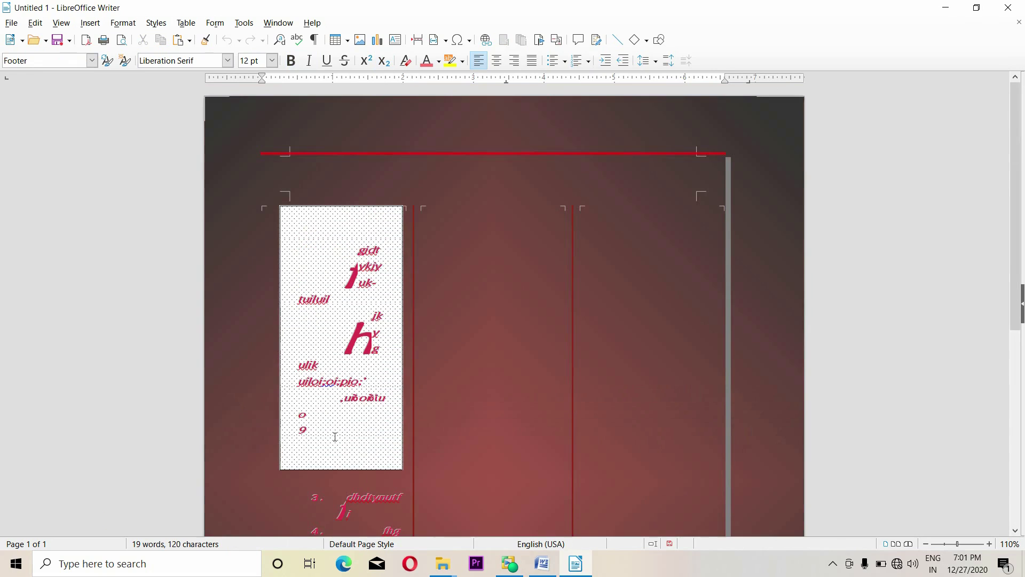
left_click(302, 137)
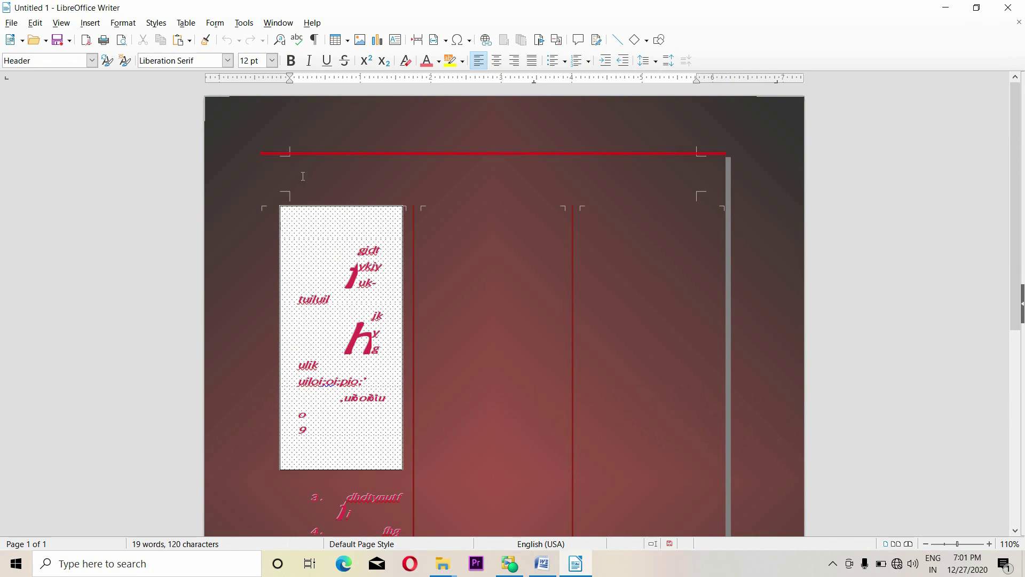
left_click(123, 22)
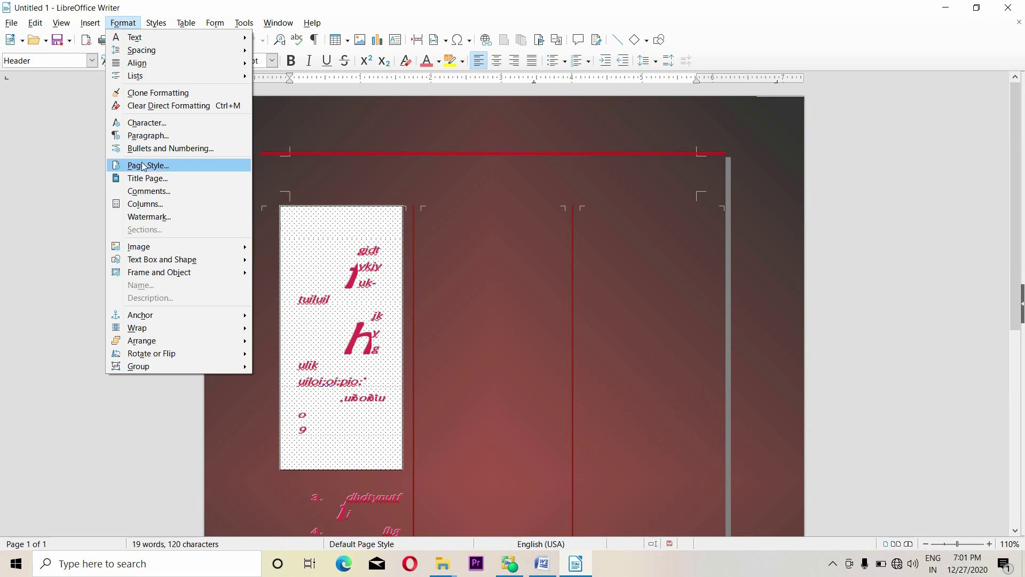
Close the Paragraph dialog, review Page Style's Organizer, Page, Area and Footer tabs, then cancel
key("Escape")
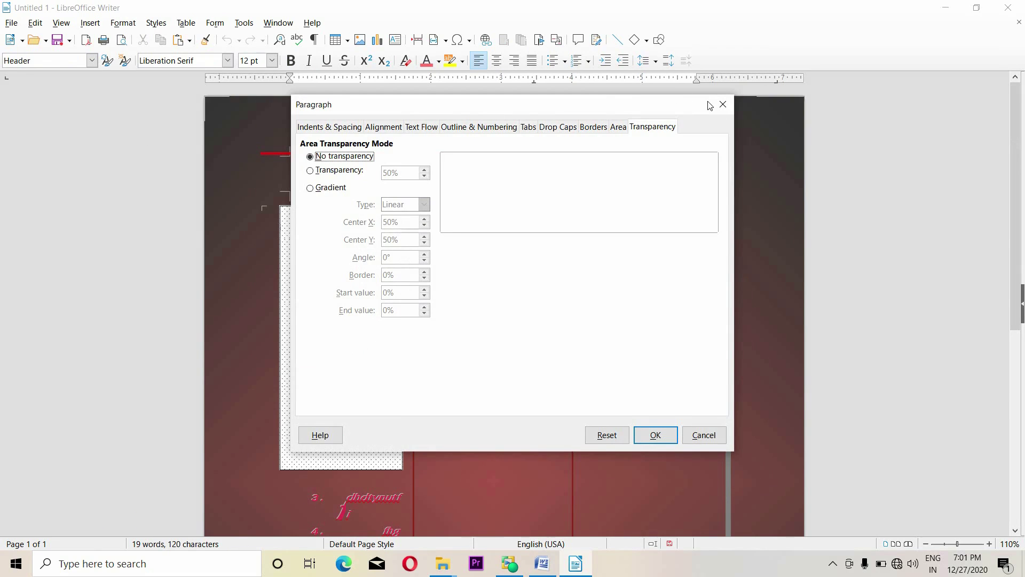
left_click(723, 105)
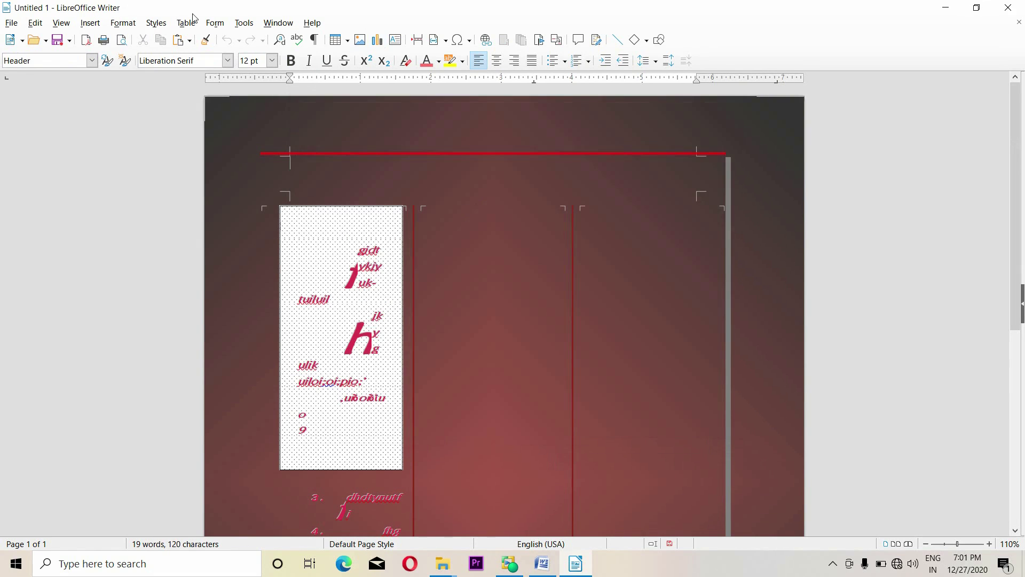
left_click(122, 23)
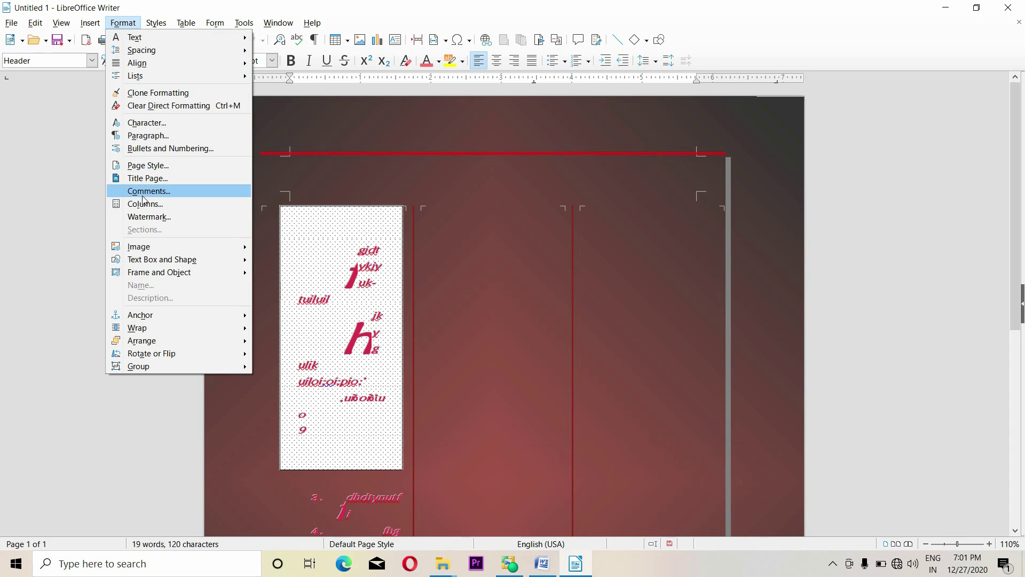
left_click(146, 169)
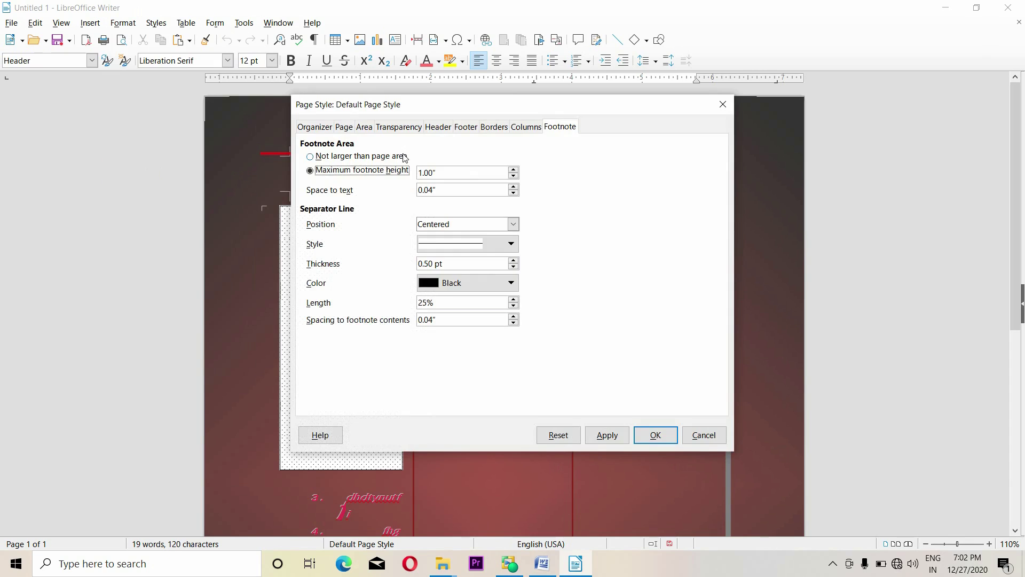
left_click(315, 127)
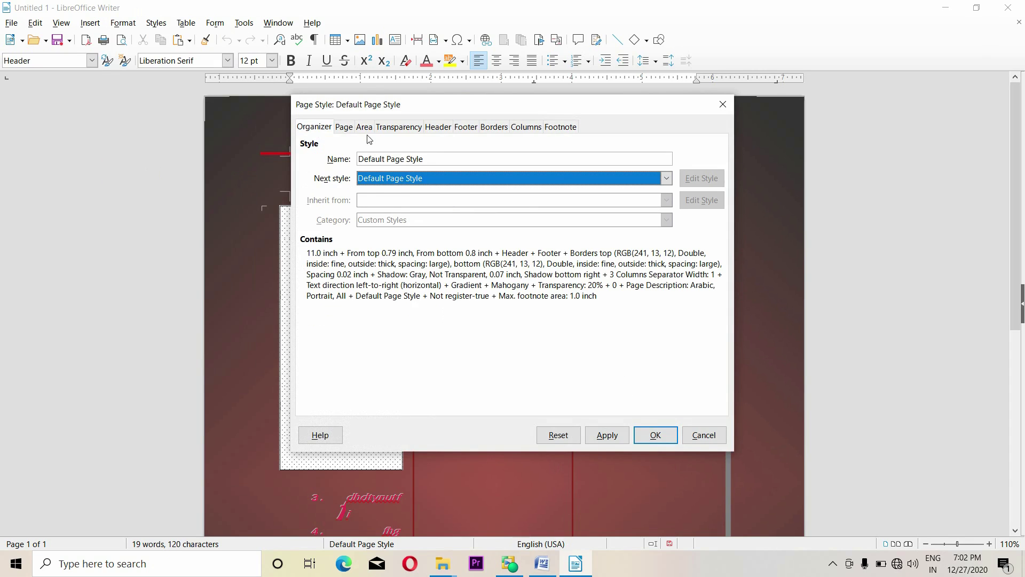
left_click(344, 127)
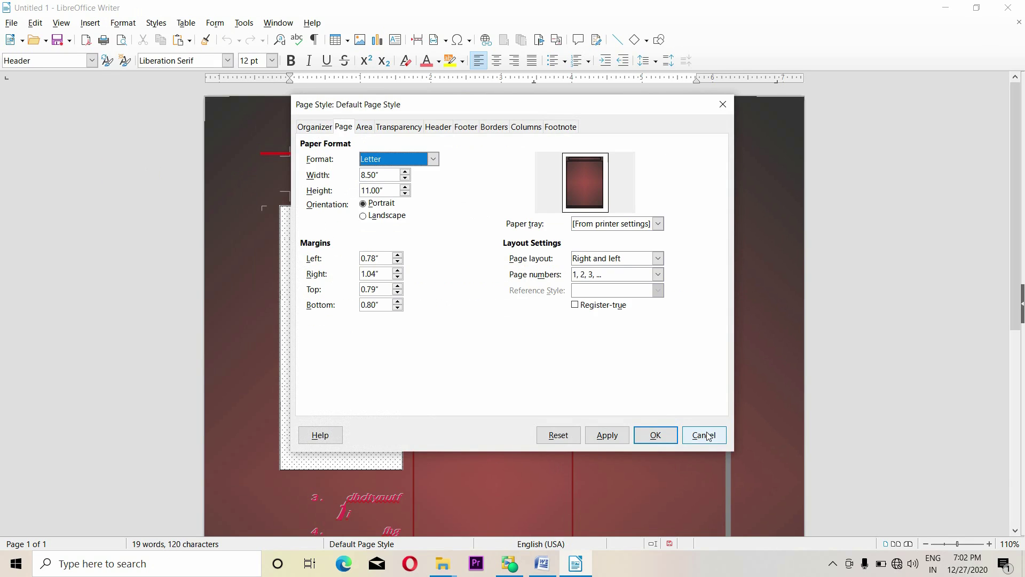
left_click(363, 127)
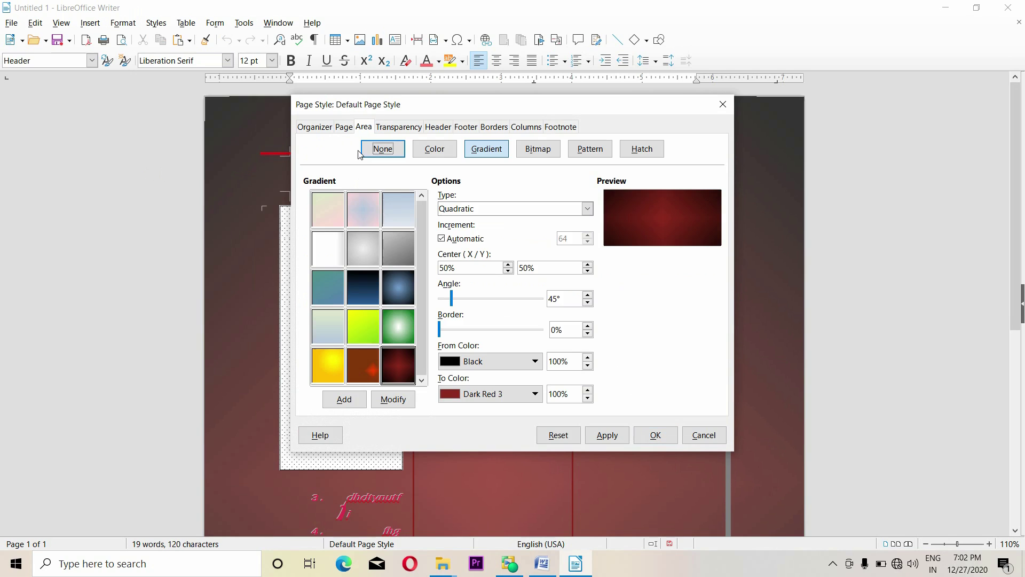
left_click(464, 128)
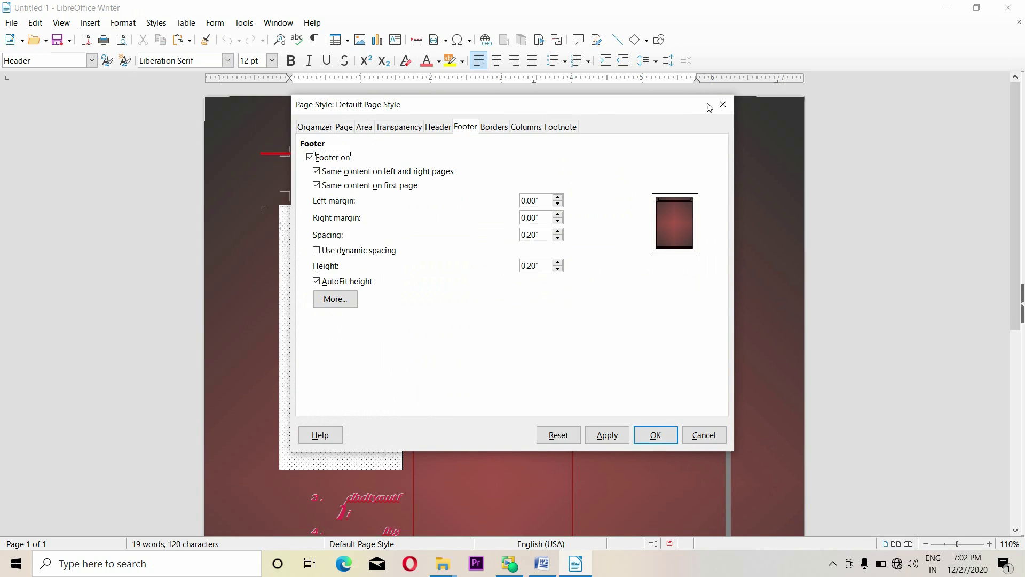
left_click(705, 435)
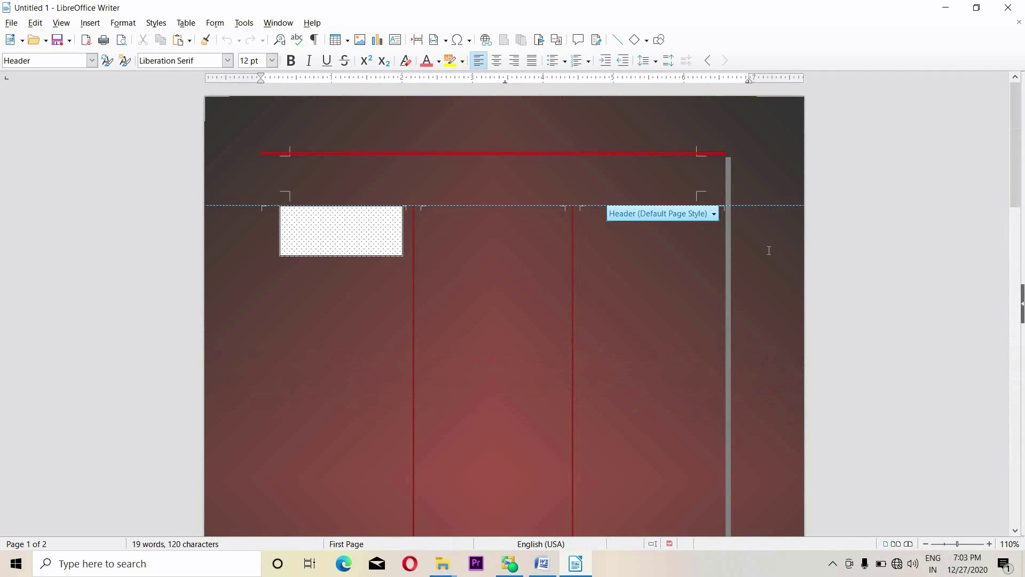
Close the document with Don't Save and start a new Writer document
left_click(11, 23)
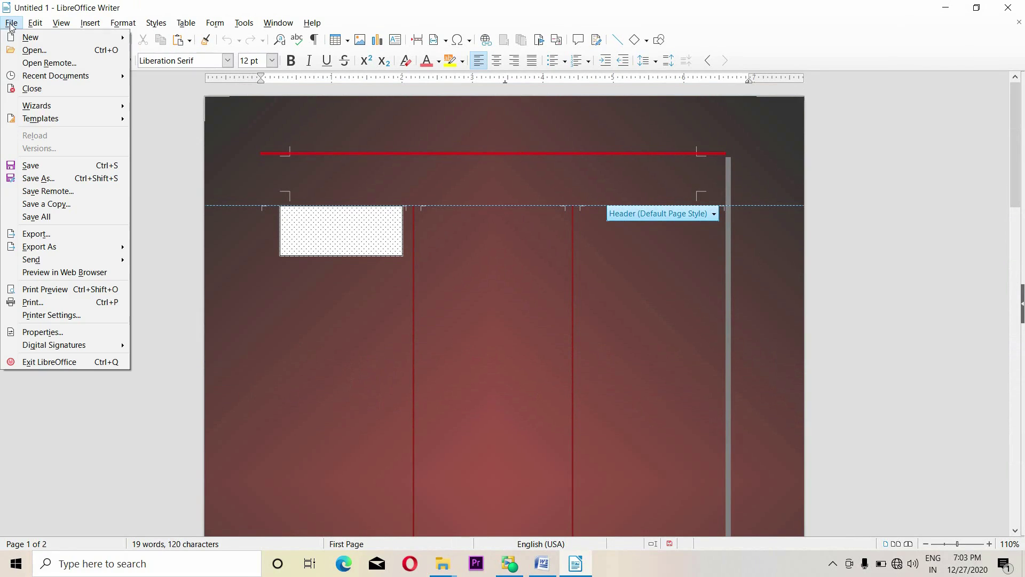
left_click(35, 87)
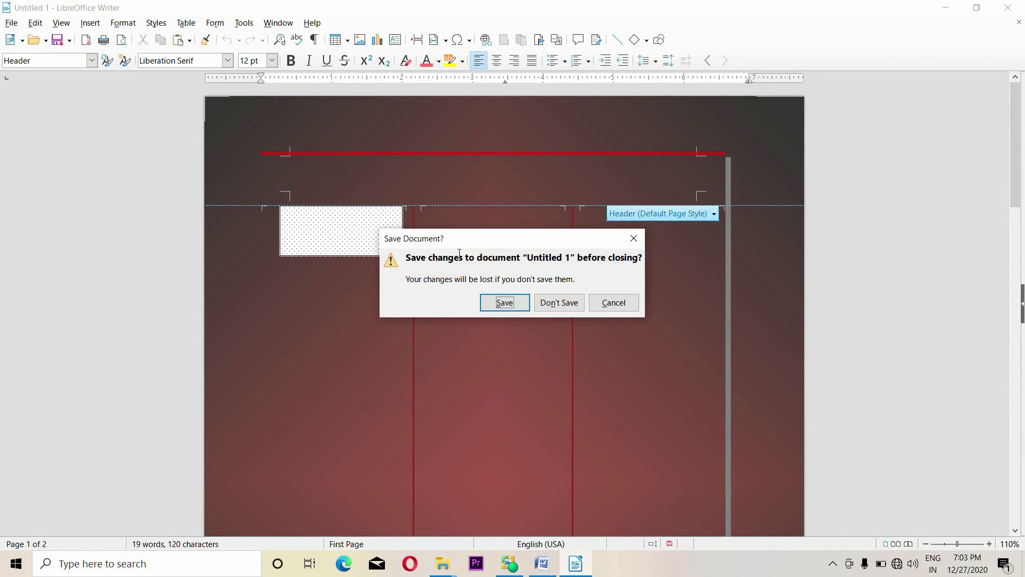
left_click(558, 300)
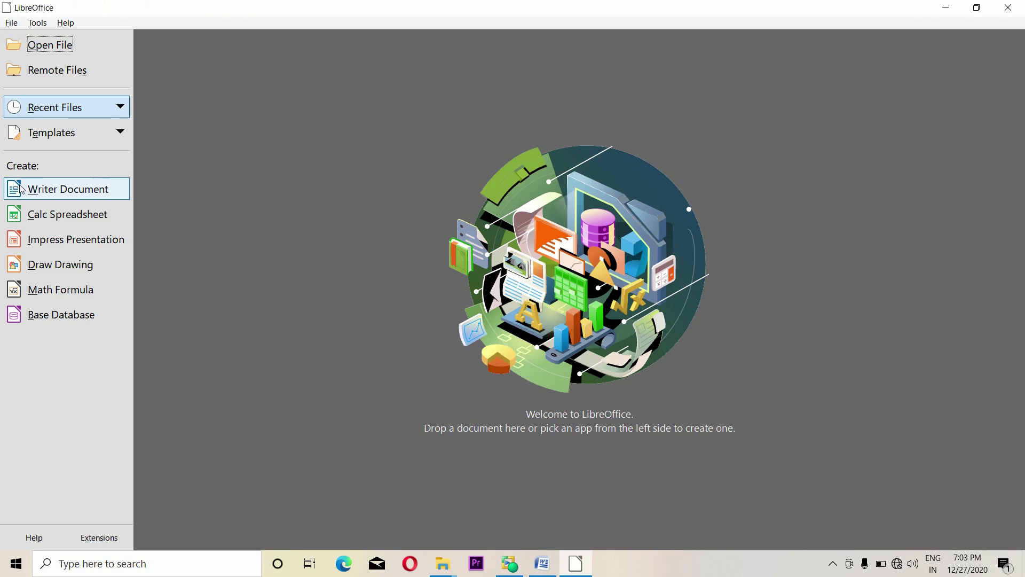
left_click(75, 192)
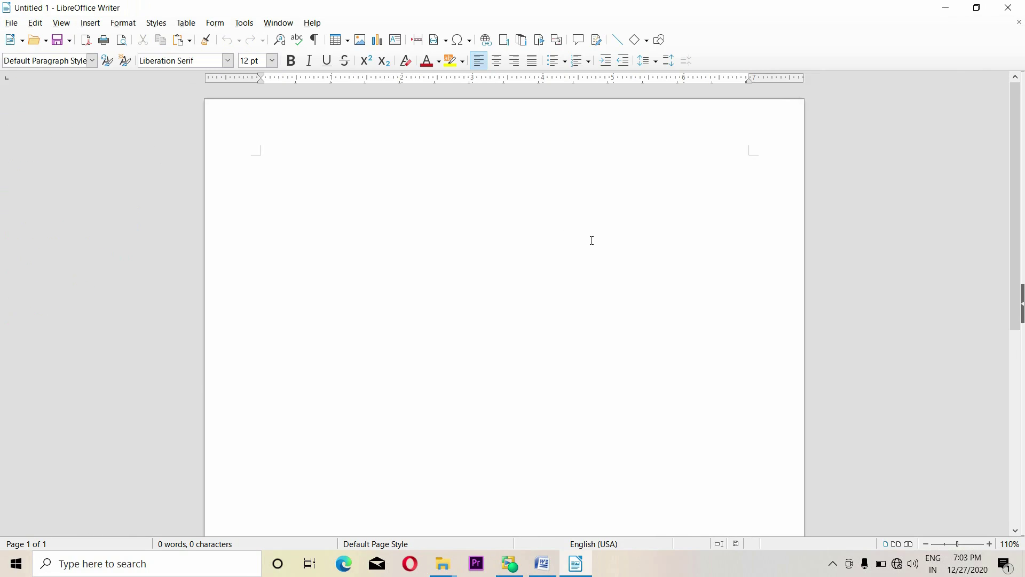
Insert one new title page placed at page 2 via Format > Title Page
left_click(123, 23)
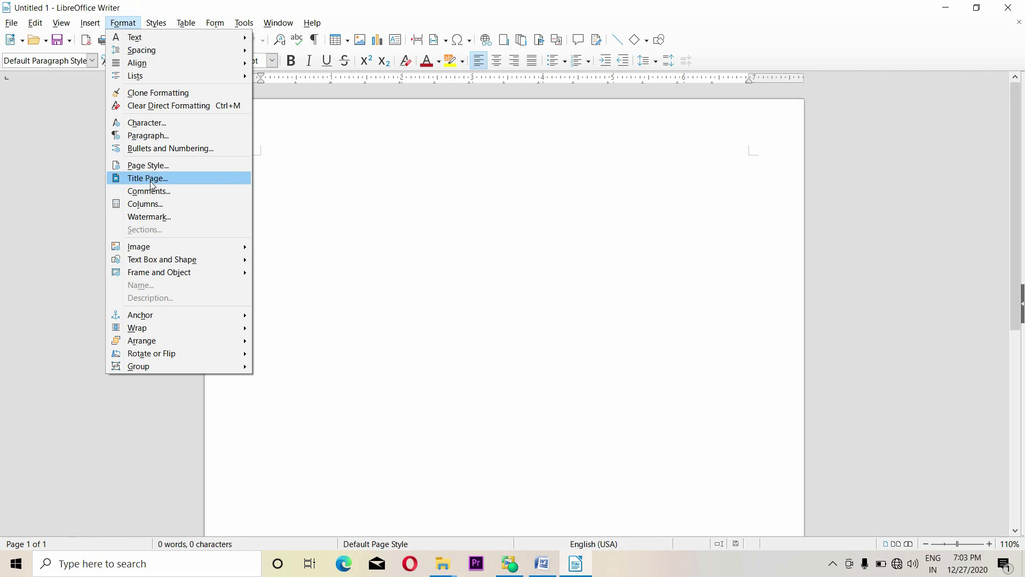
left_click(152, 182)
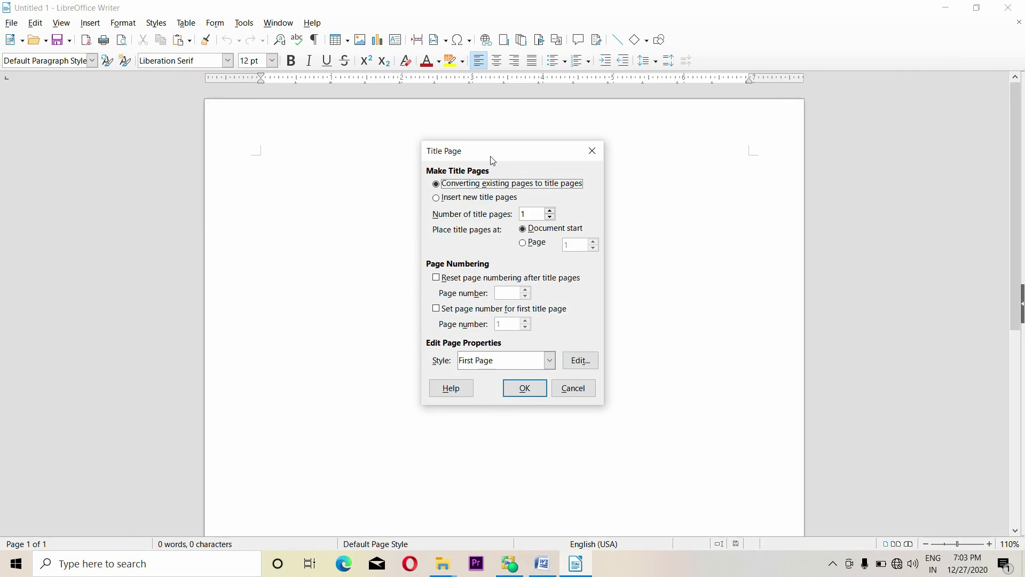
left_click_drag(481, 156, 537, 162)
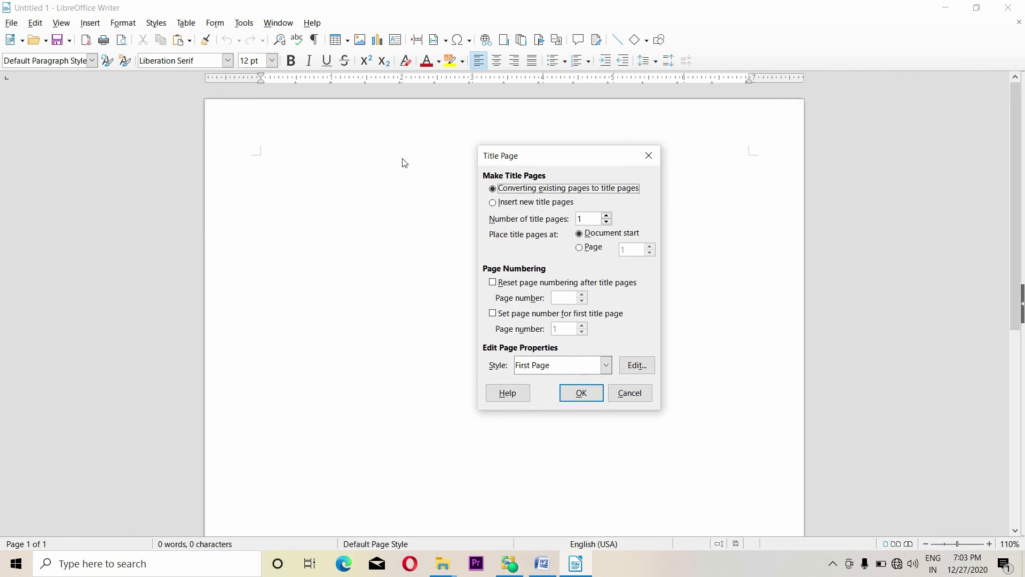
left_click(511, 204)
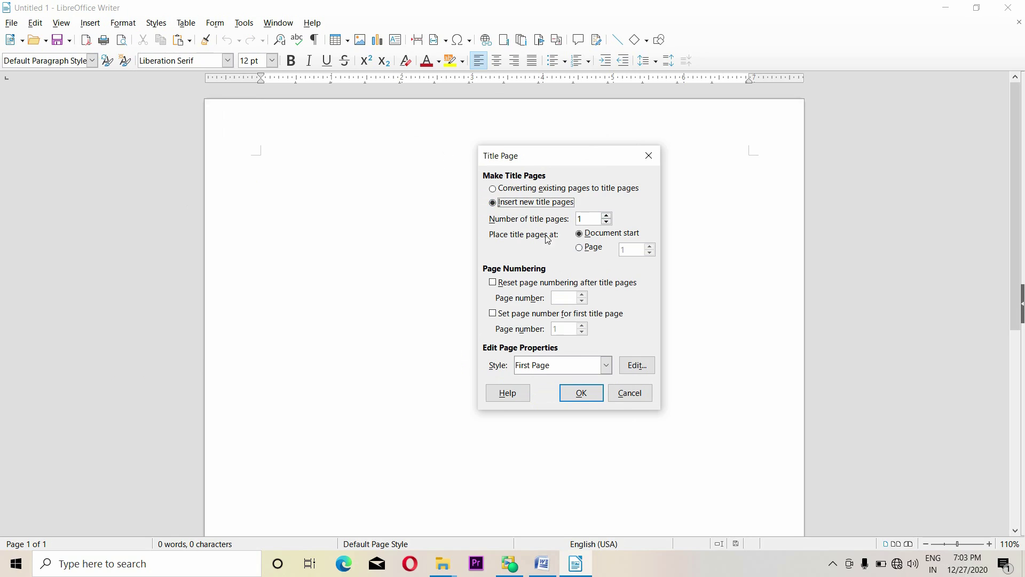
left_click(587, 247)
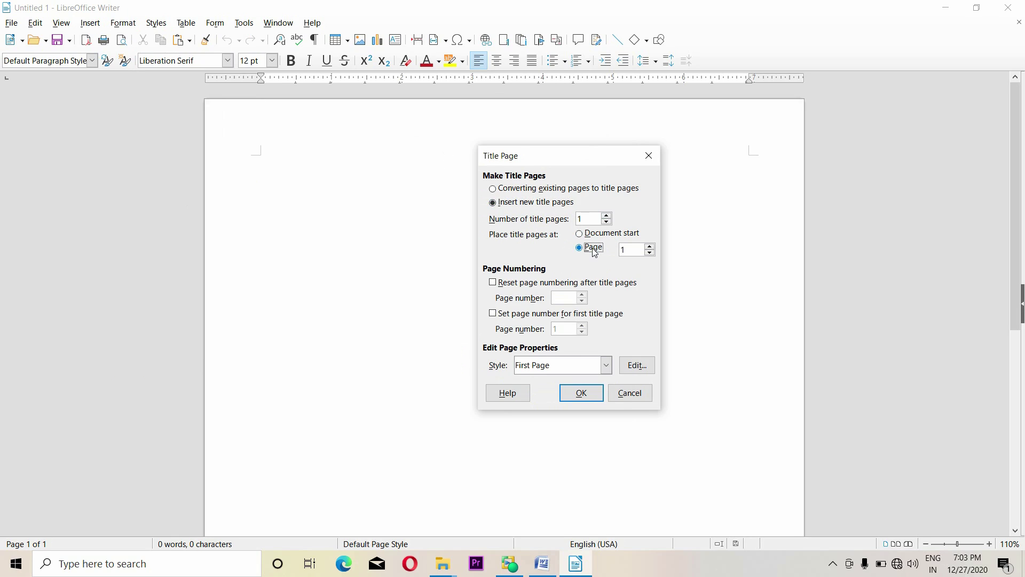
left_click(650, 247)
left_click(579, 393)
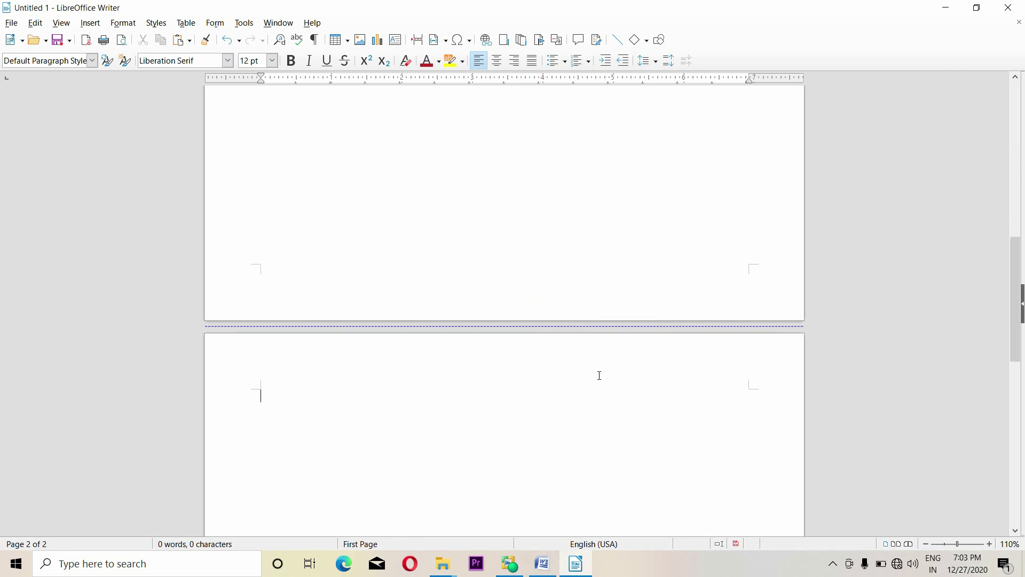
scroll(598, 375, "up", 5)
Type the word 'jhvfuutdy' at the top of page 1 and select it
scroll(602, 374, "up", 2)
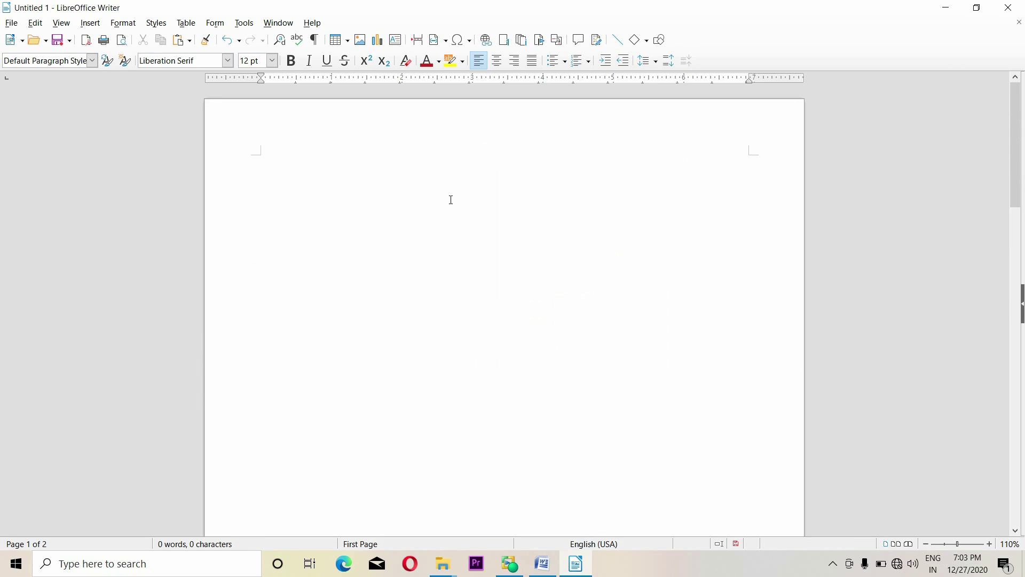
scroll(360, 283, "down", 5)
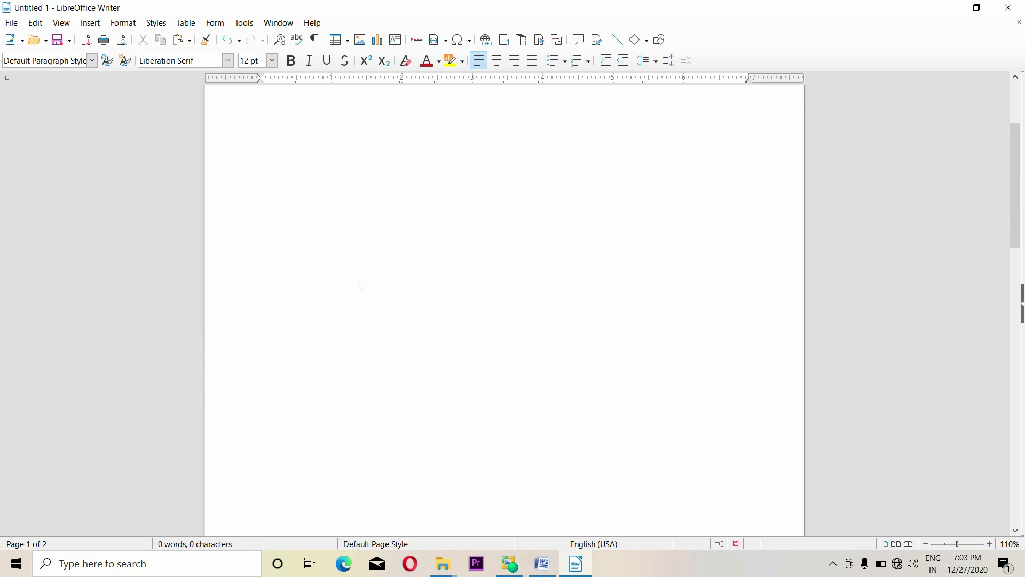
scroll(411, 352, "up", 4)
scroll(414, 350, "up", 2)
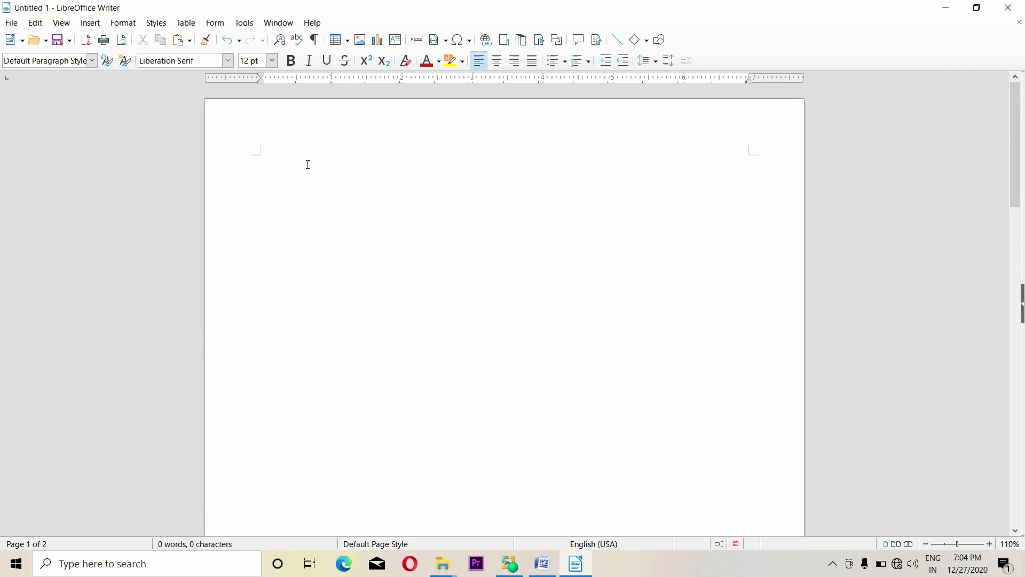
left_click(124, 23)
left_click(123, 23)
left_click(123, 23)
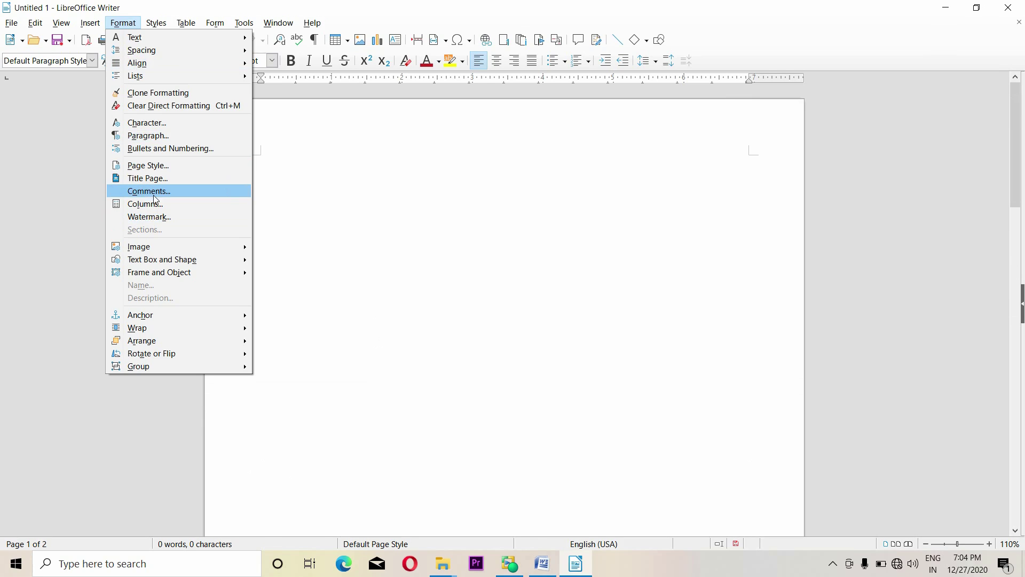
left_click(346, 245)
type("jhvfuutdy")
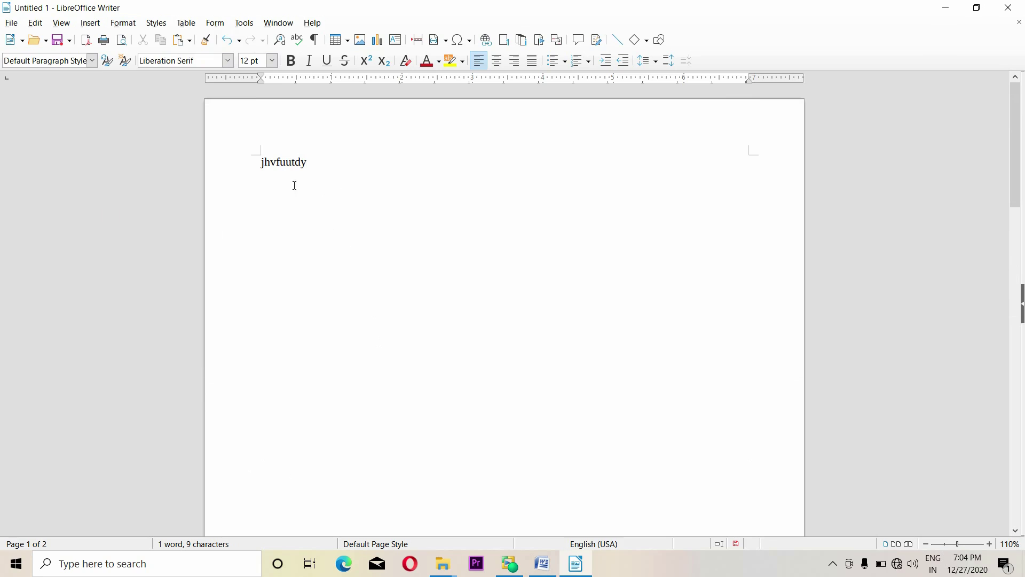
left_click_drag(262, 171, 319, 165)
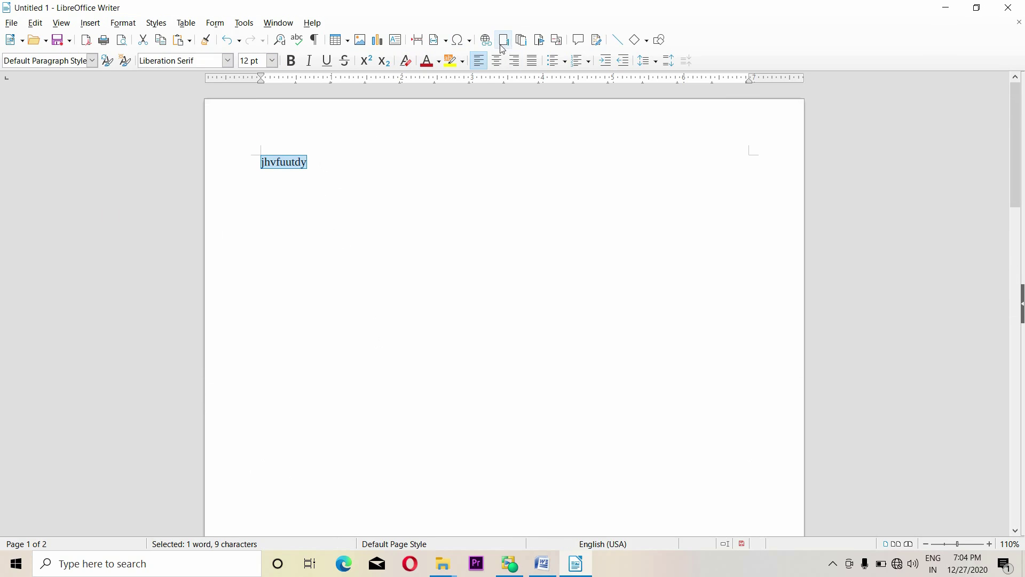
Attach a comment reading 'jtgbu6' to the selected word
left_click(579, 41)
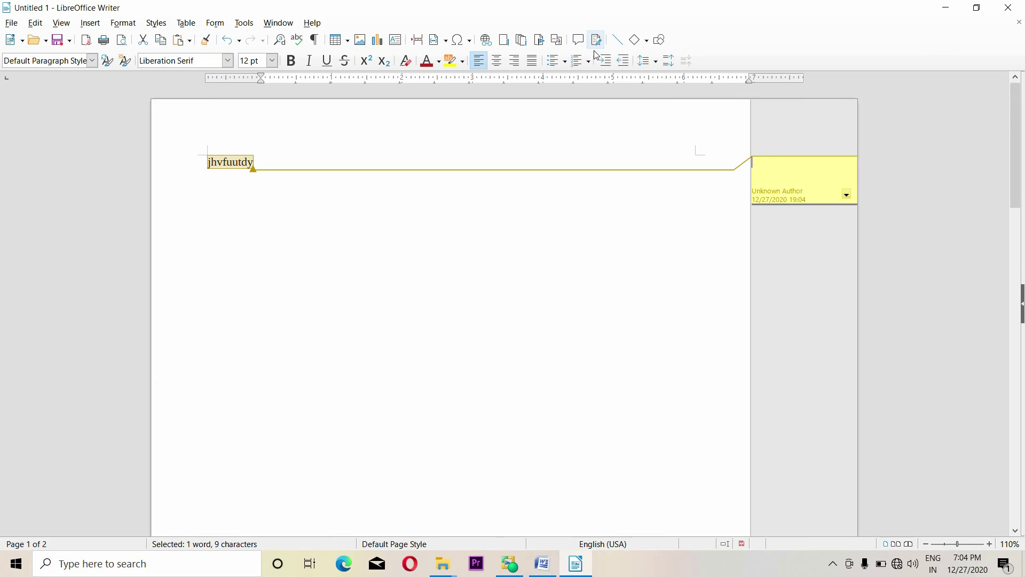
type("jtgbu6")
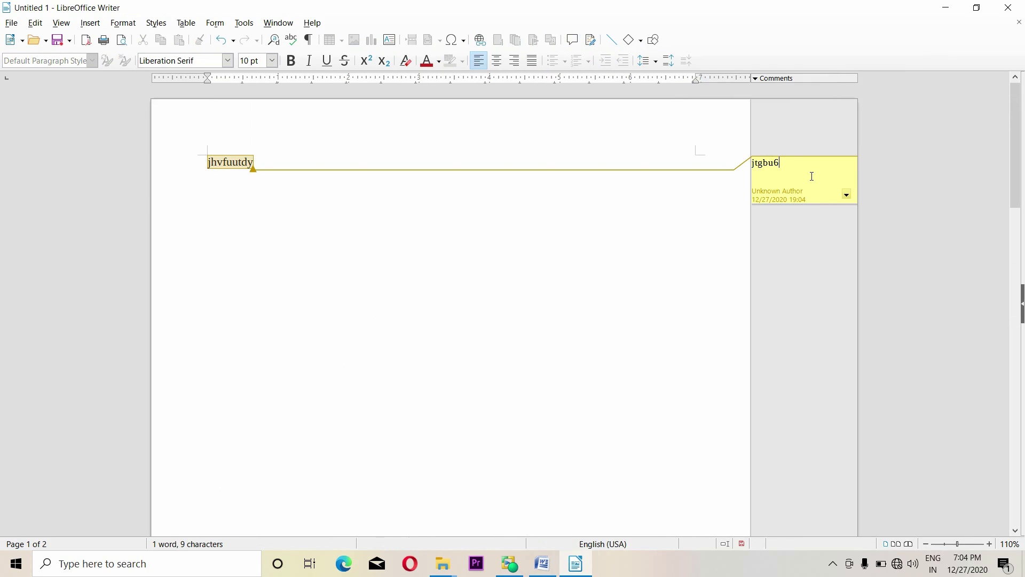
left_click_drag(781, 162, 761, 163)
left_click(798, 168)
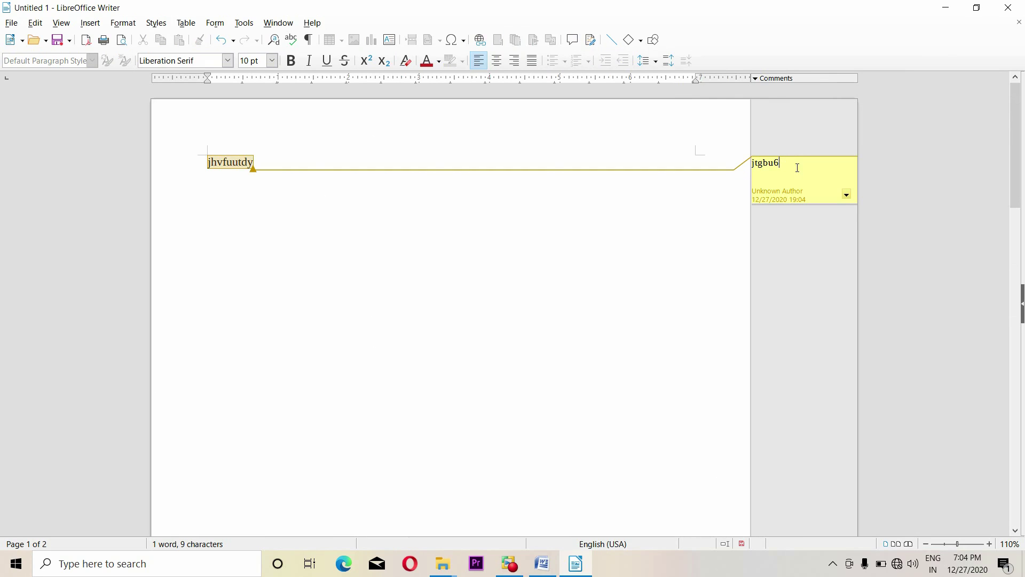
Set the comment text font to Lucida Console, Bold, 16 pt
double_click(755, 168)
left_click(125, 22)
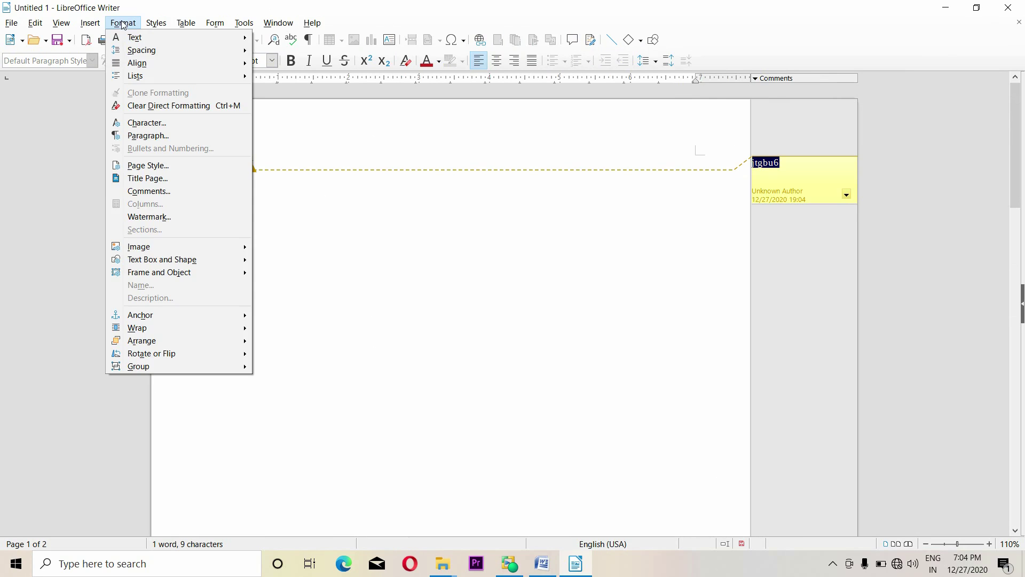
key("Escape")
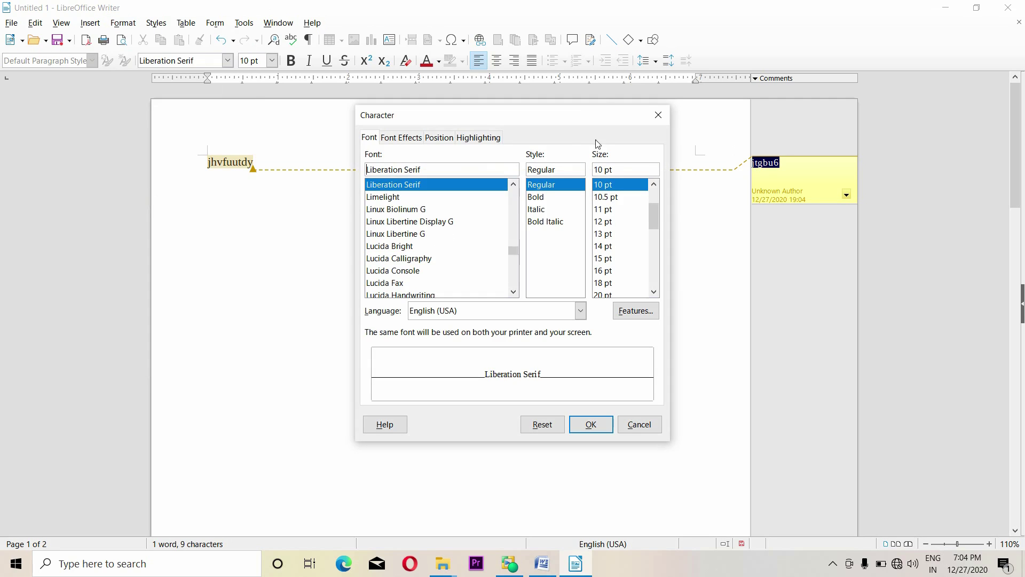
left_click_drag(525, 120, 505, 134)
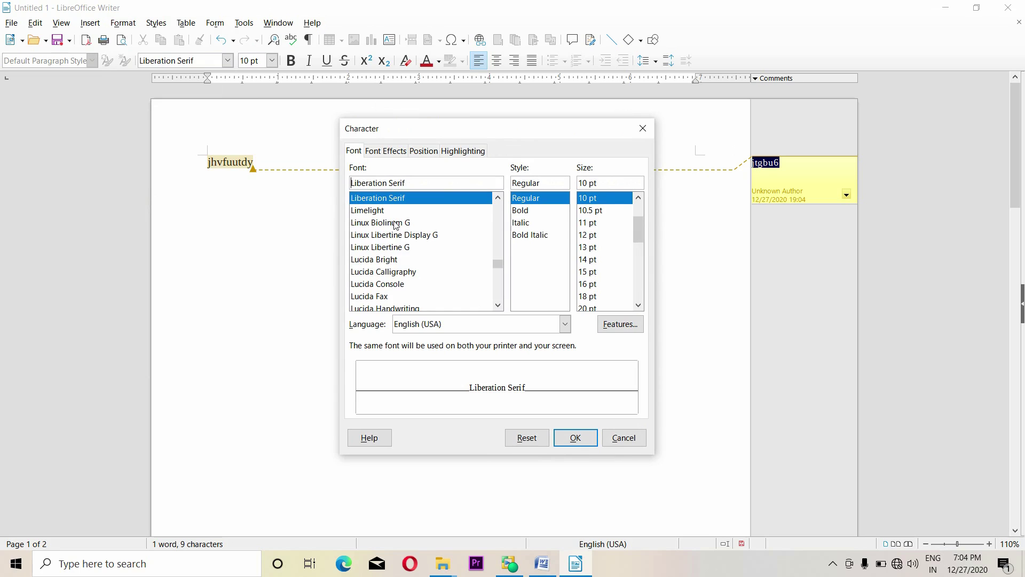
left_click(387, 260)
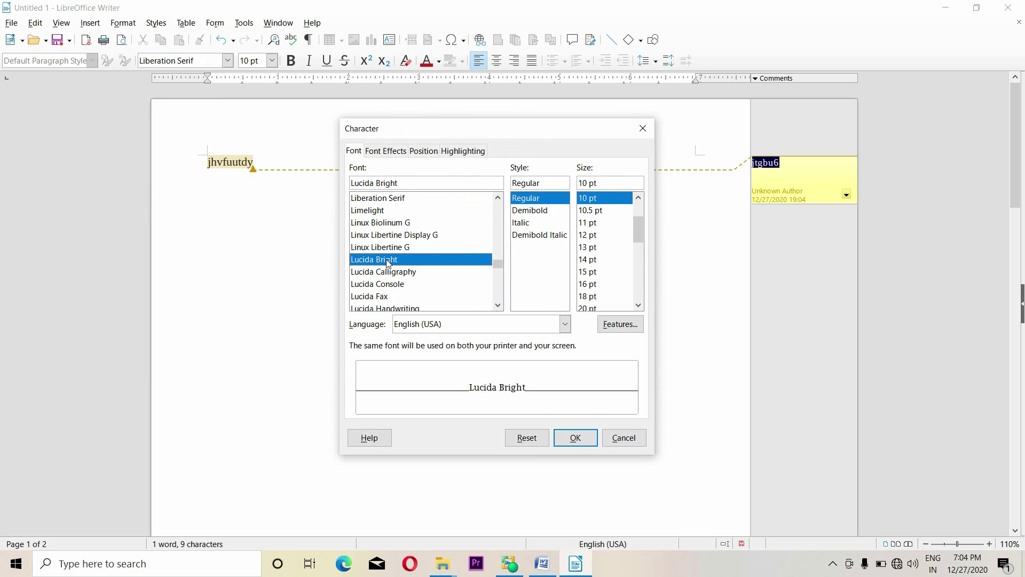
left_click(396, 286)
left_click(525, 223)
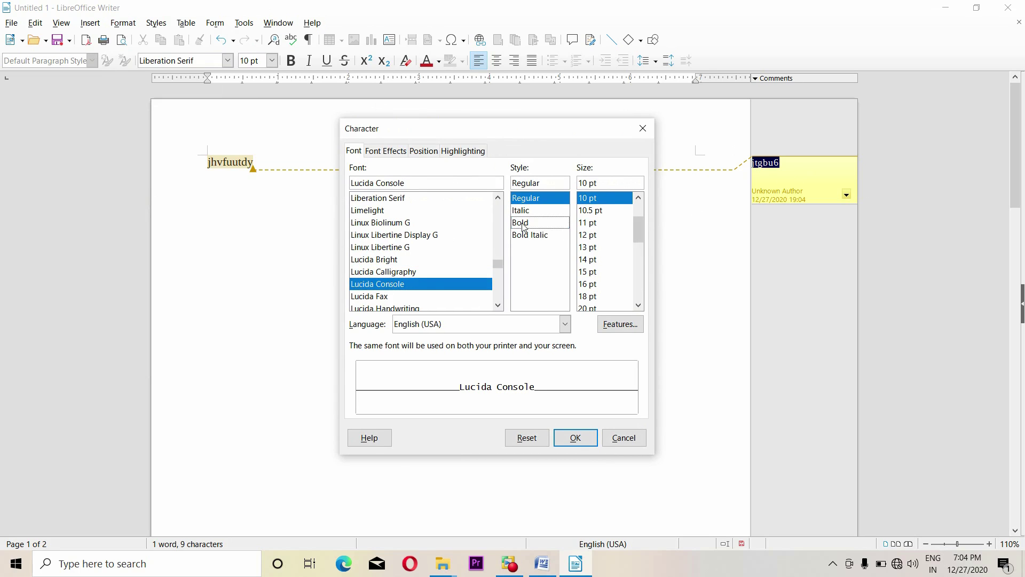
left_click(587, 249)
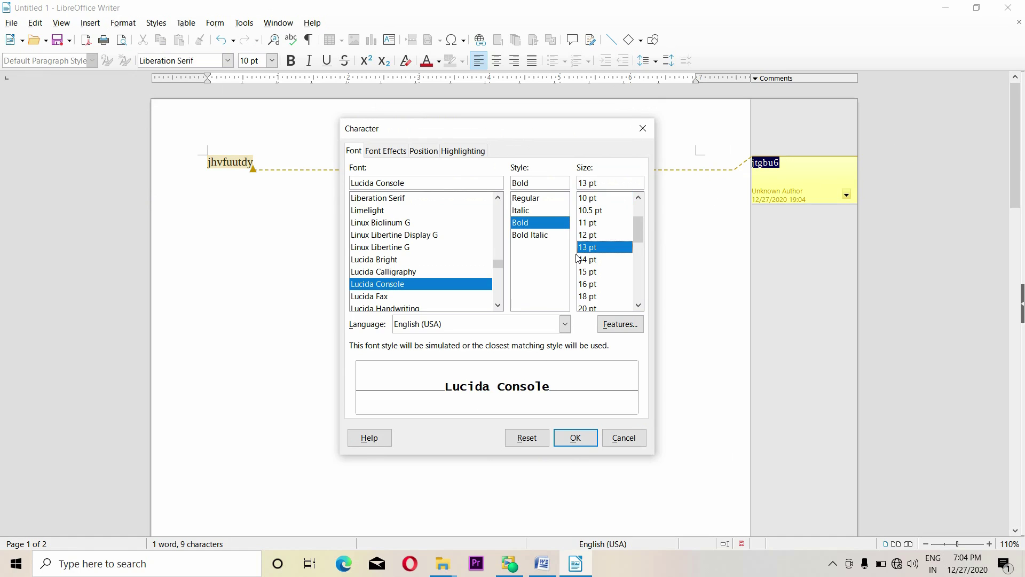
left_click(594, 286)
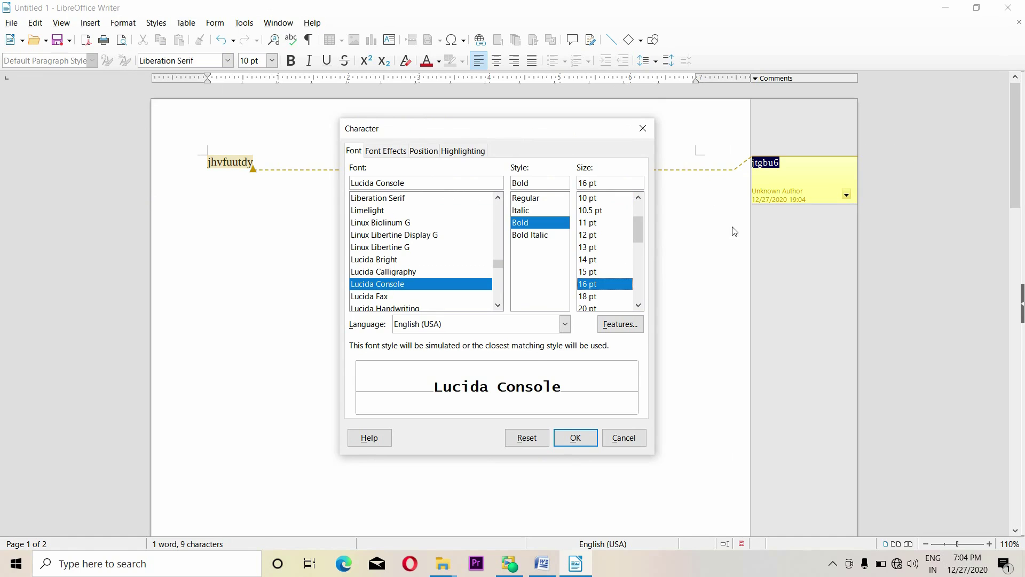
Give the comment text Light Magenta 3 highlighting and apply the formatting
left_click(393, 154)
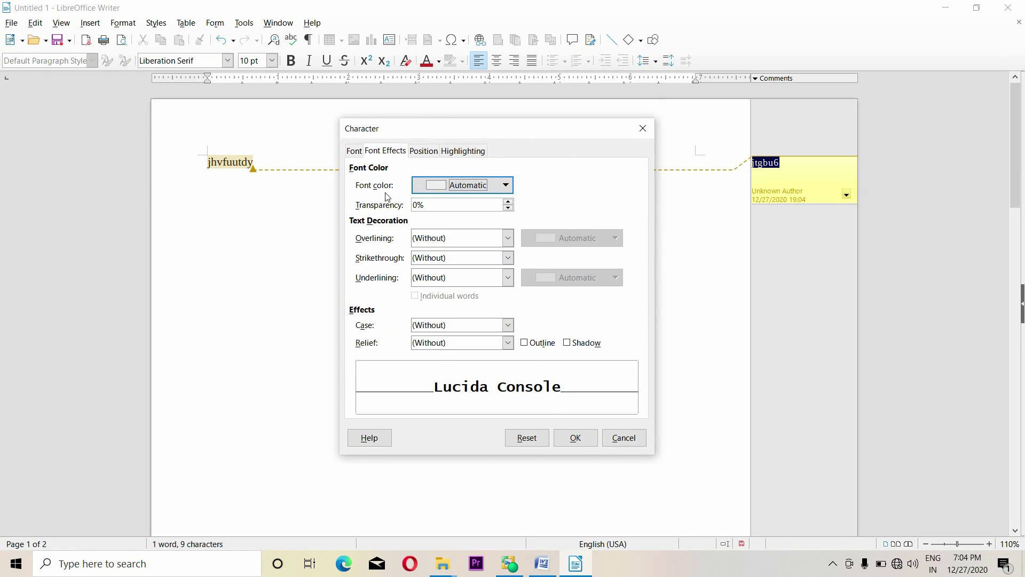
left_click(462, 185)
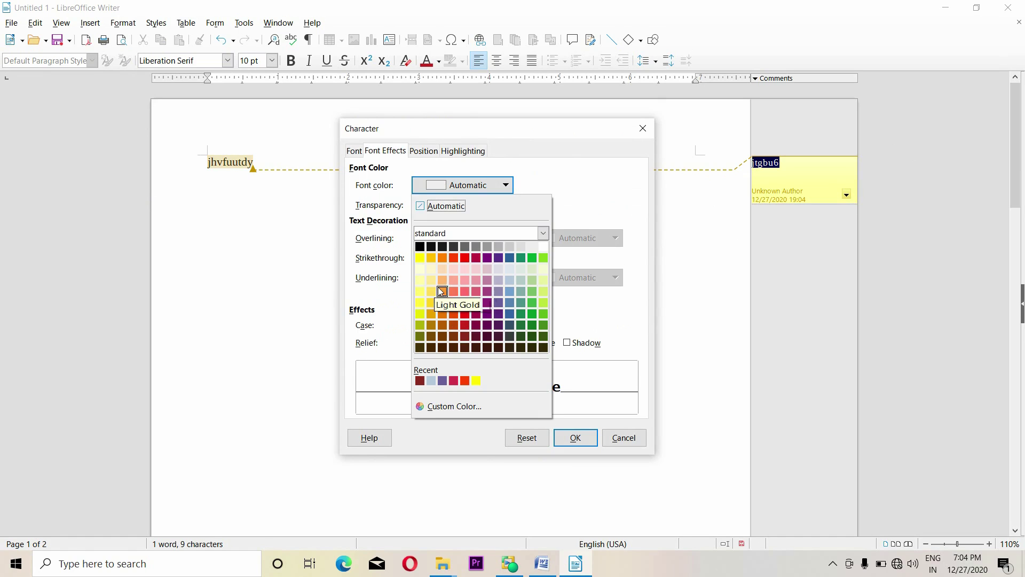
left_click(584, 193)
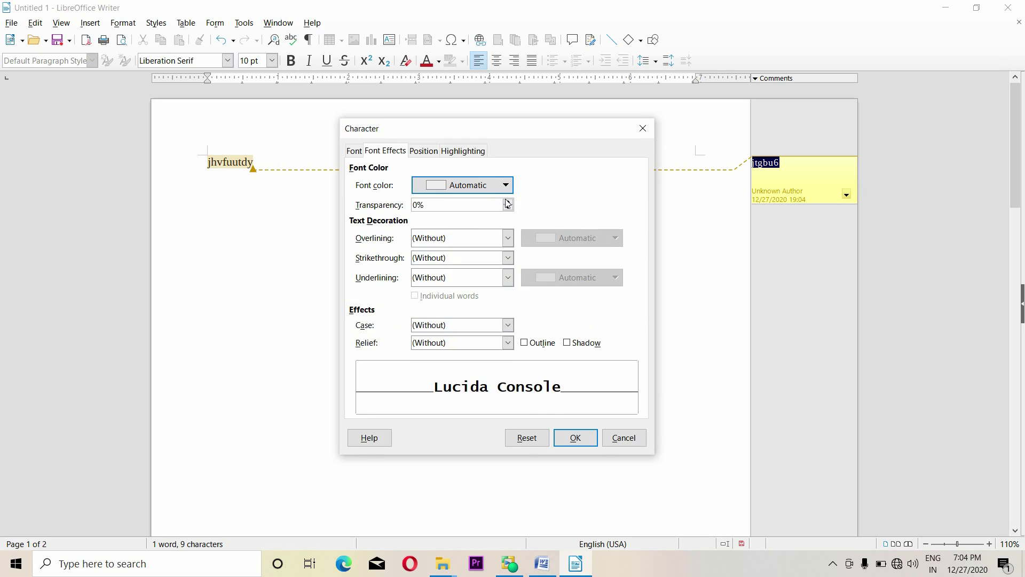
left_click(498, 185)
left_click(498, 185)
left_click(425, 154)
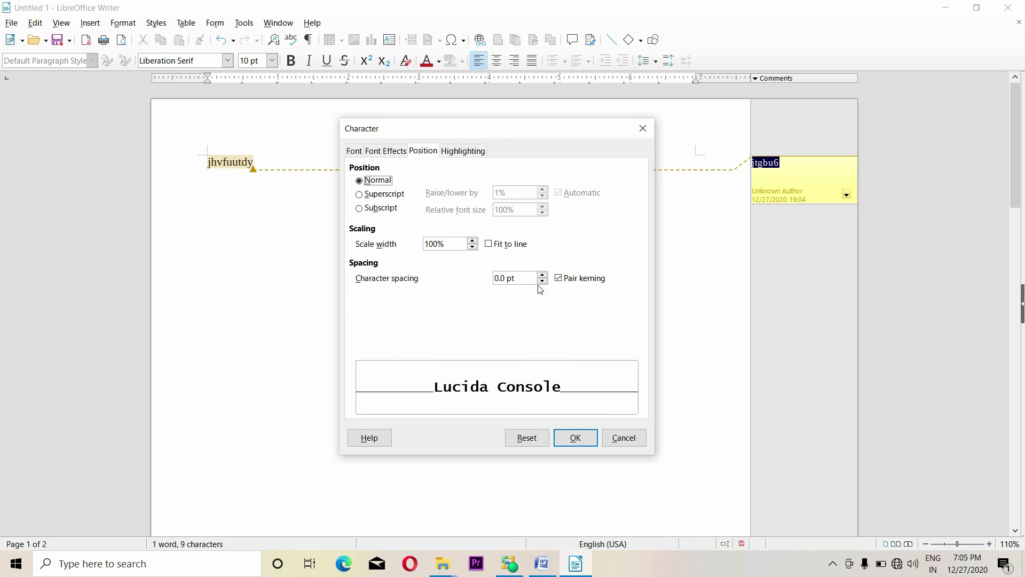
left_click(454, 154)
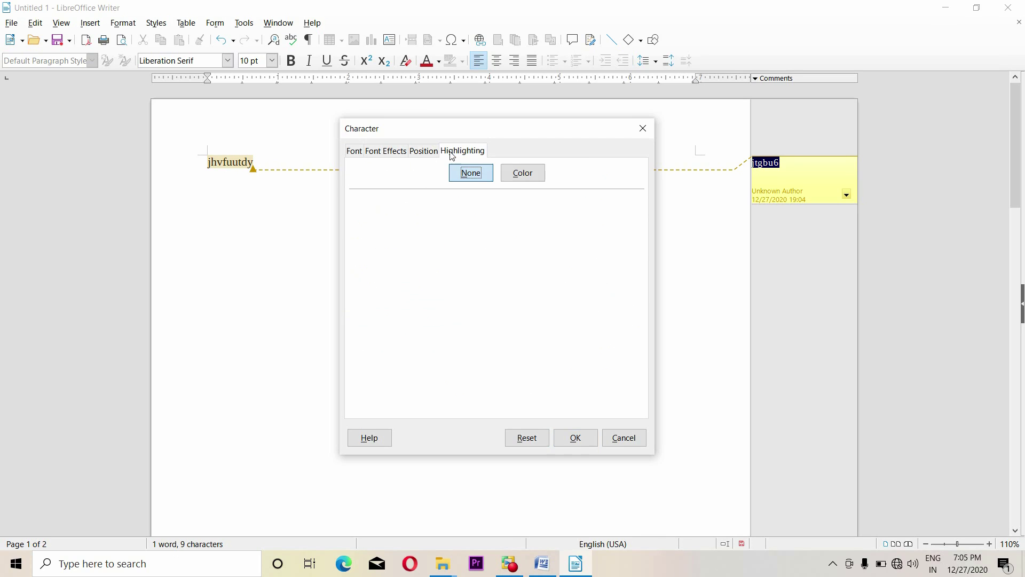
left_click(527, 176)
left_click(431, 268)
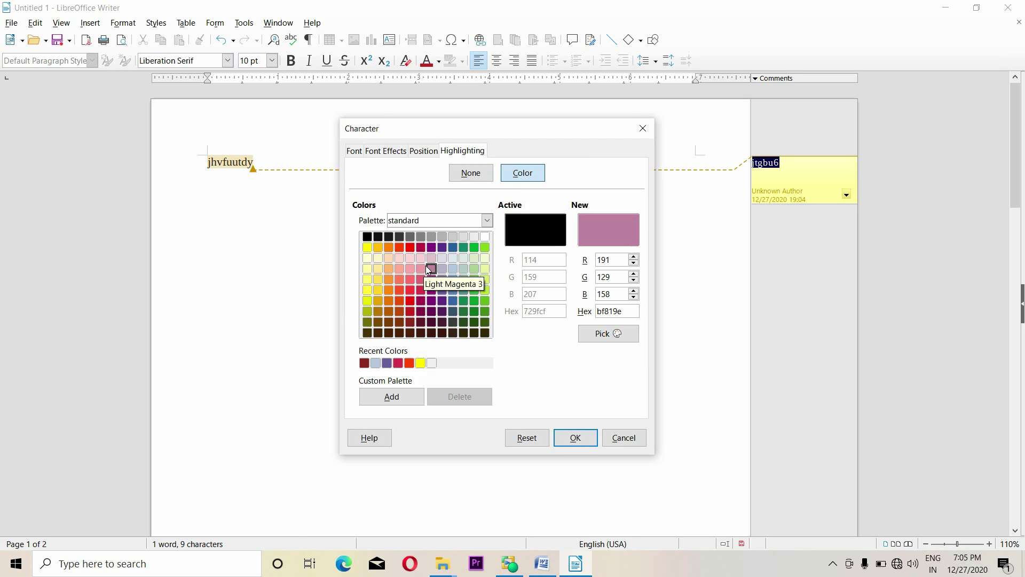
left_click(567, 437)
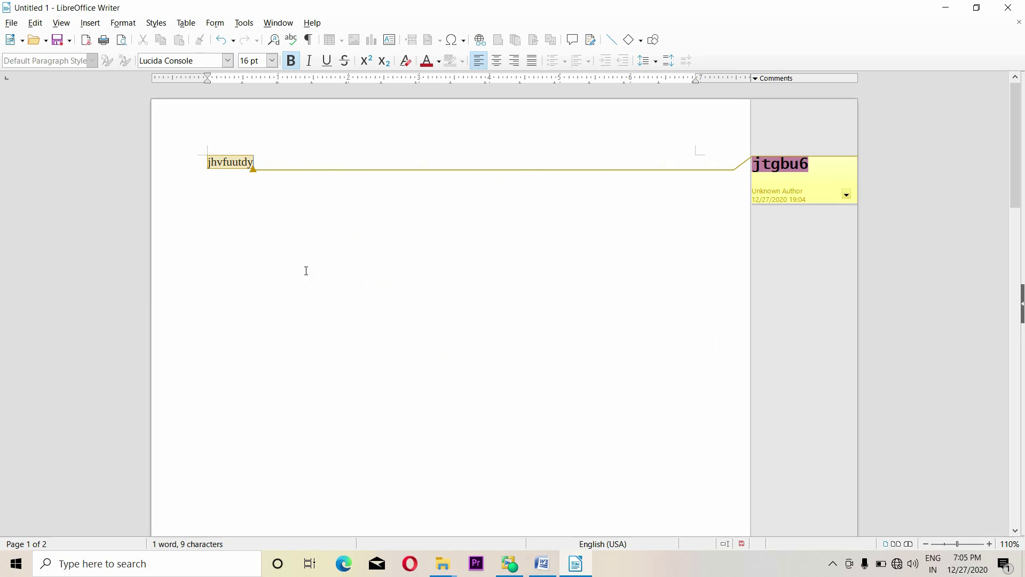
Delete all comments from the document
left_click(123, 23)
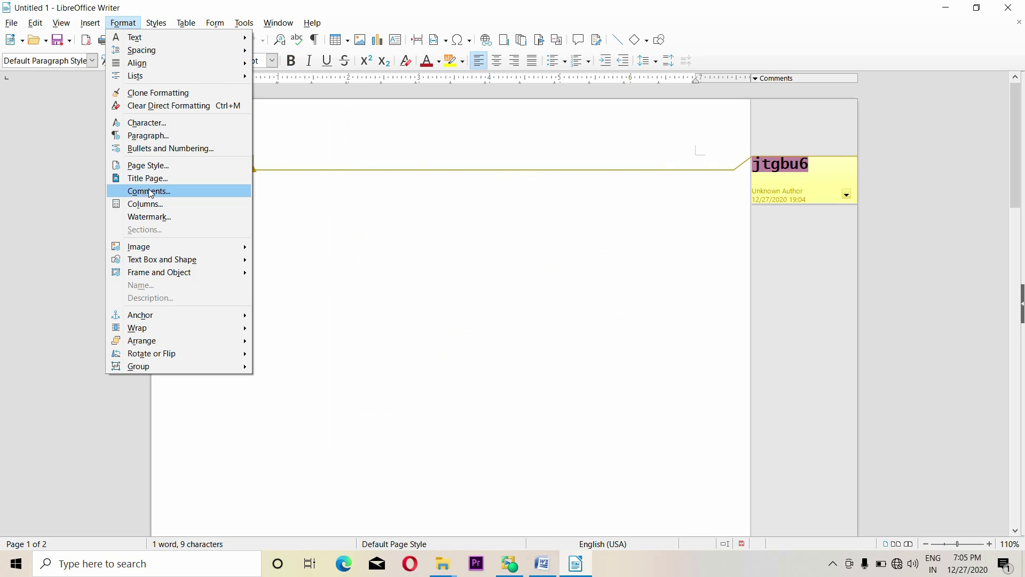
left_click(692, 303)
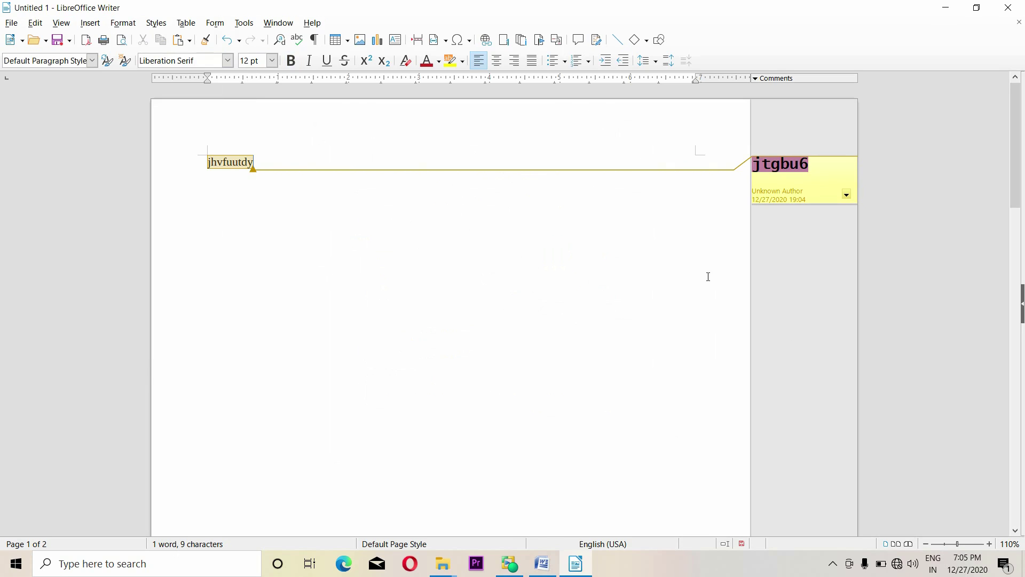
left_click(847, 195)
left_click(805, 239)
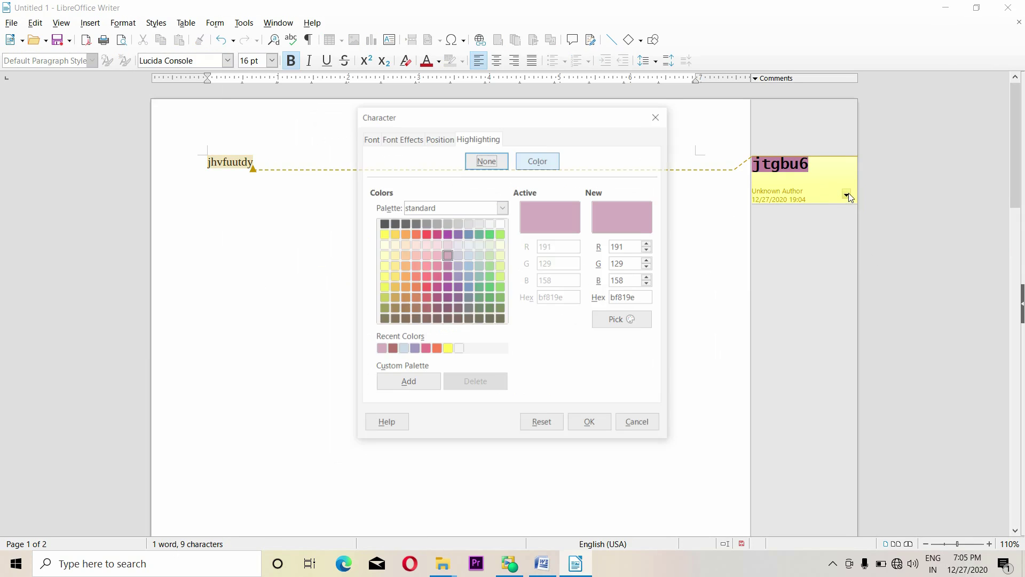
left_click(657, 115)
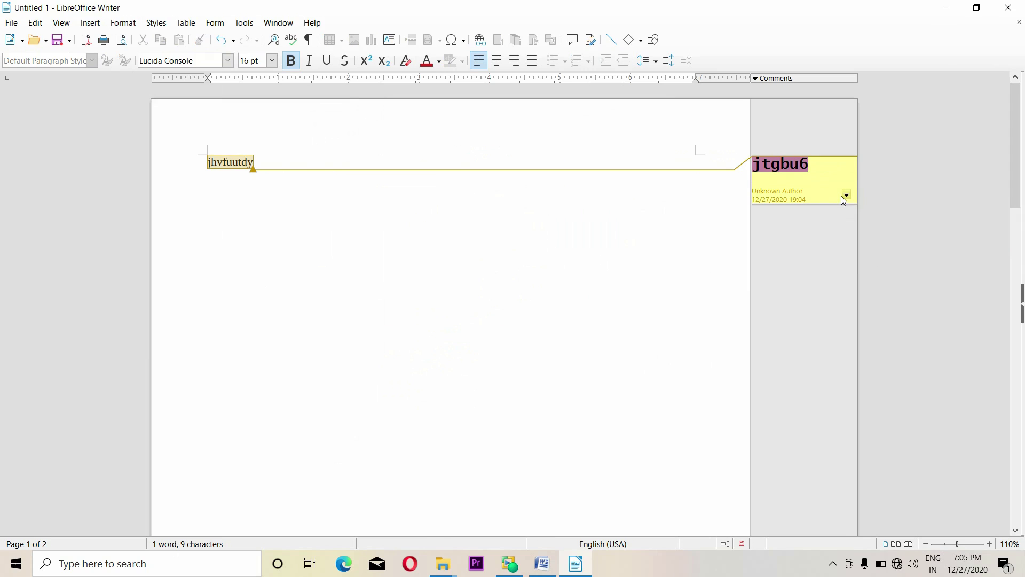
left_click(847, 196)
left_click(886, 245)
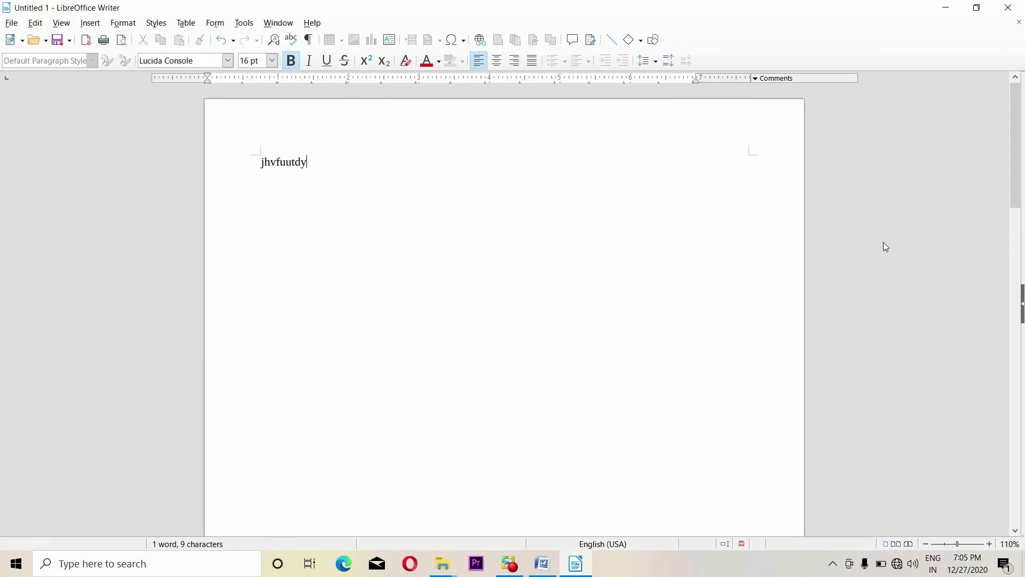
Type two long lines ('hjbgu fgyuyyy…' and 'vvvvbbbb…') after the word and select them
left_click(348, 166)
type("hjbgu fgyuyyyyyyyyyyyyyyyyyyyyyyyyyyyyyyyyyyyyyyyyyyyyyyyyyyyy")
key("Return")
type("vvvvbbbbbbbbbbbbbbbbb")
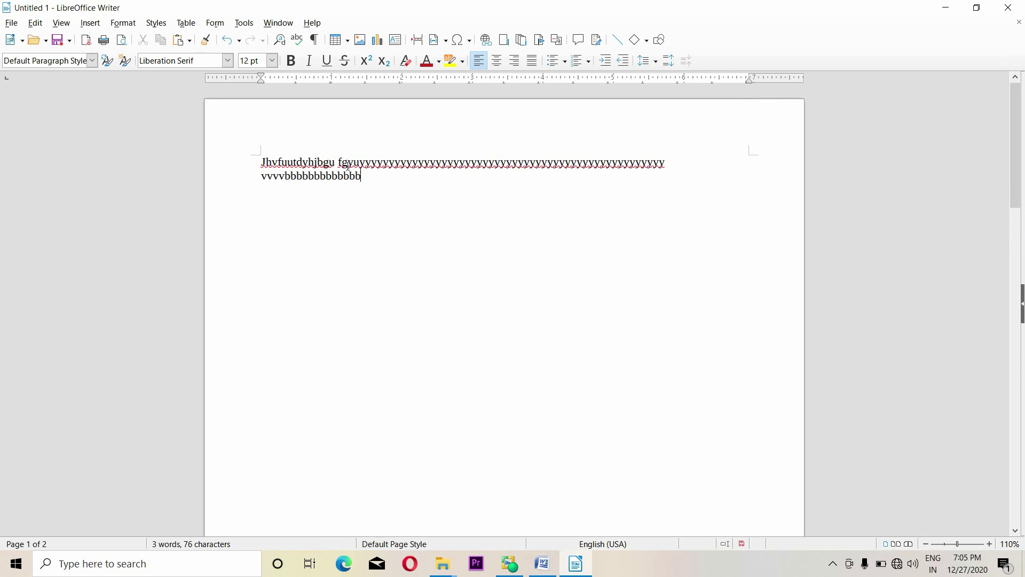
type("bbbbbbbbbbbbbbbbbbbbbbbbbbbbbbbbbbbbbbbbbbbbbb")
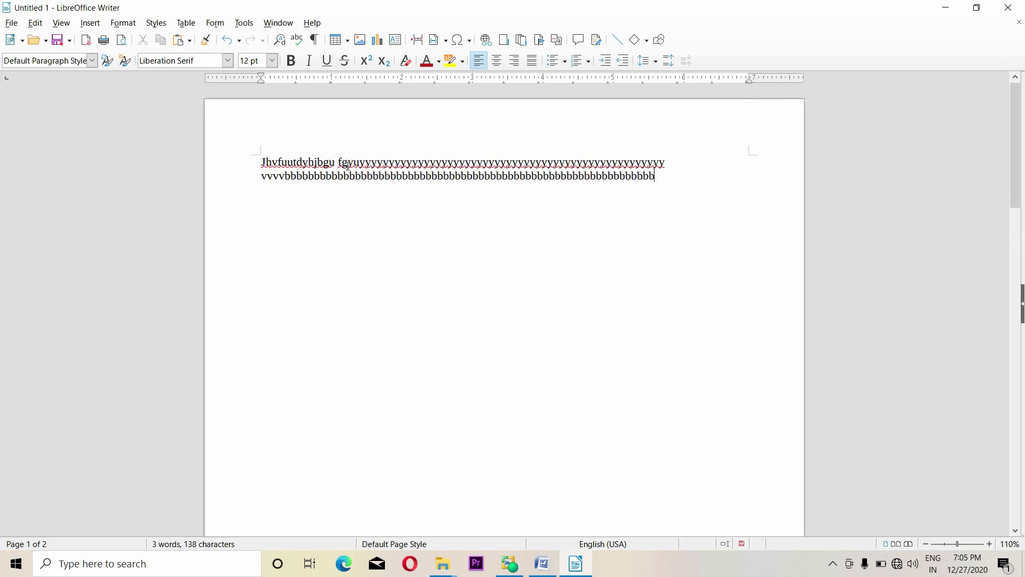
left_click_drag(257, 163, 645, 193)
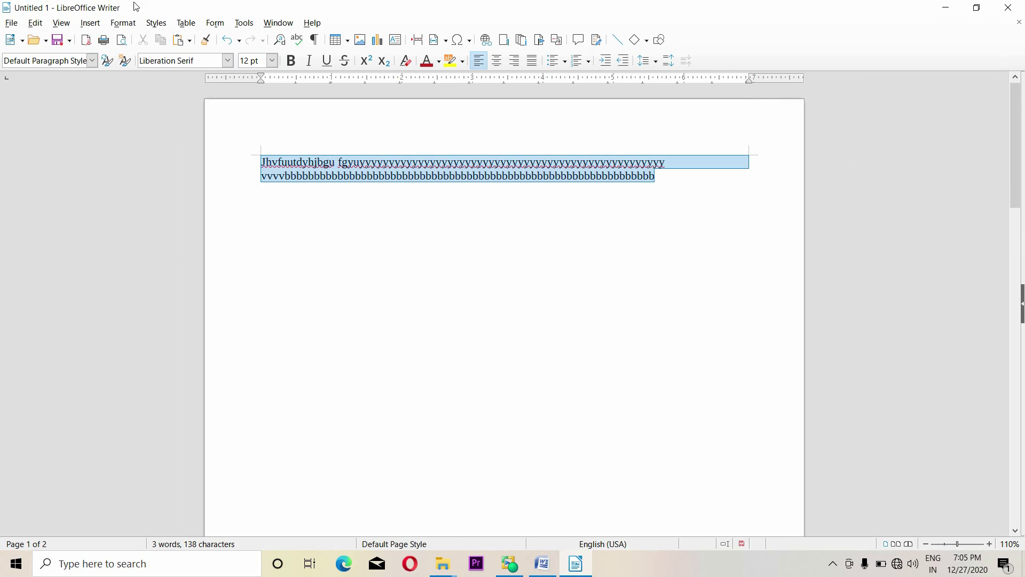
Lay the selected text out in three equal-width columns with no separator line
left_click(122, 23)
left_click(131, 204)
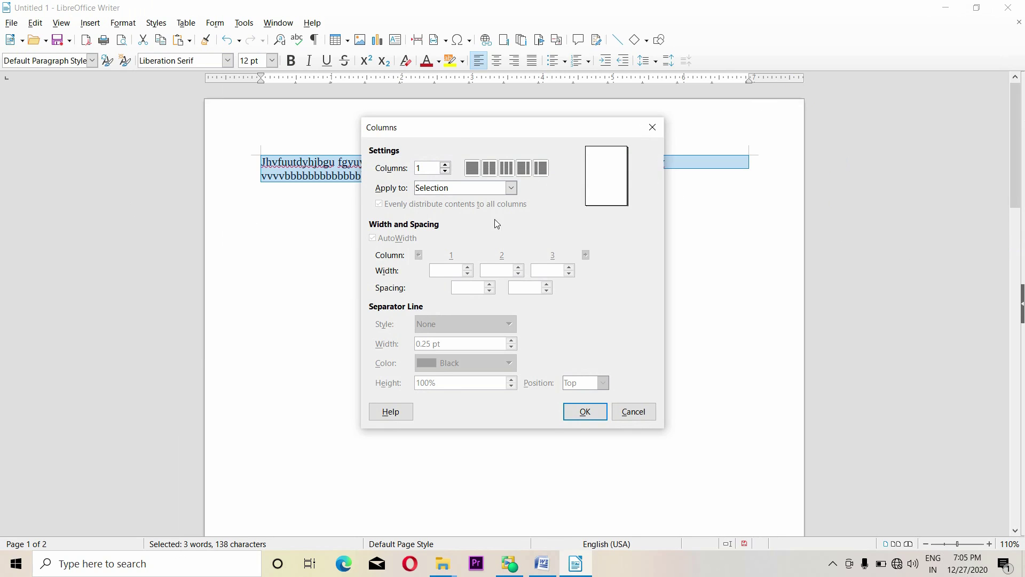
left_click_drag(459, 137, 614, 194)
left_click(622, 224)
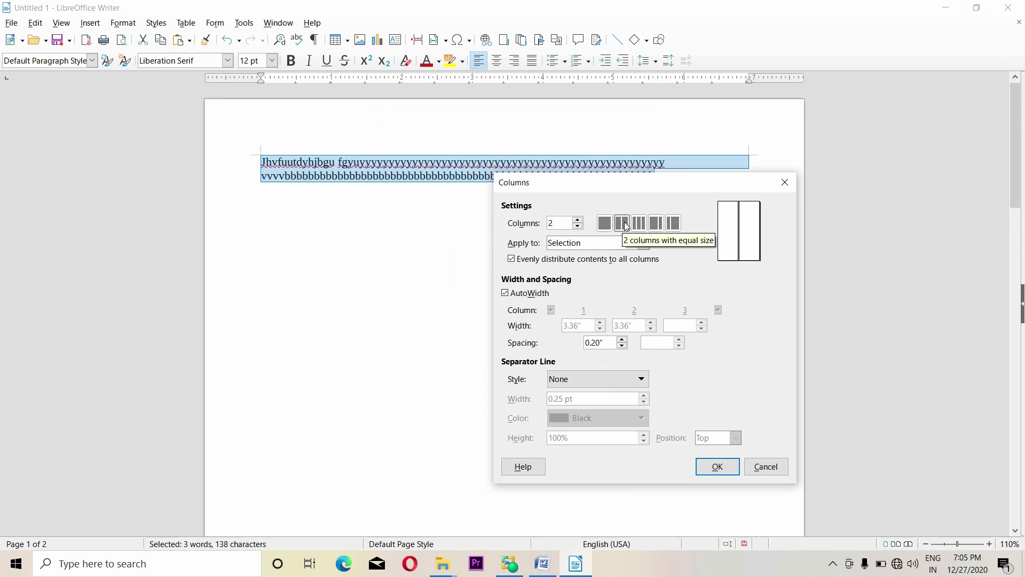
left_click(639, 223)
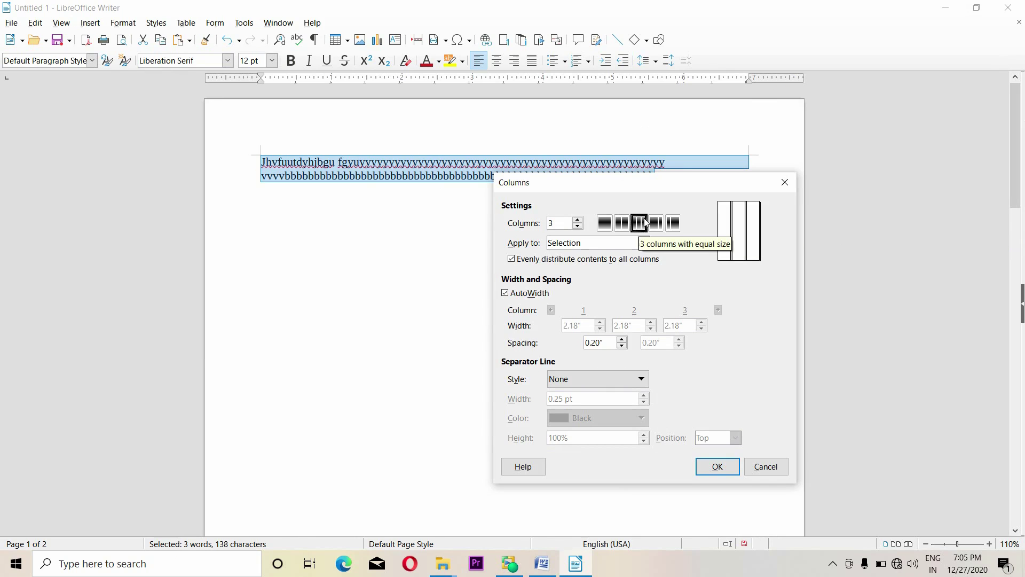
left_click(642, 243)
left_click(641, 246)
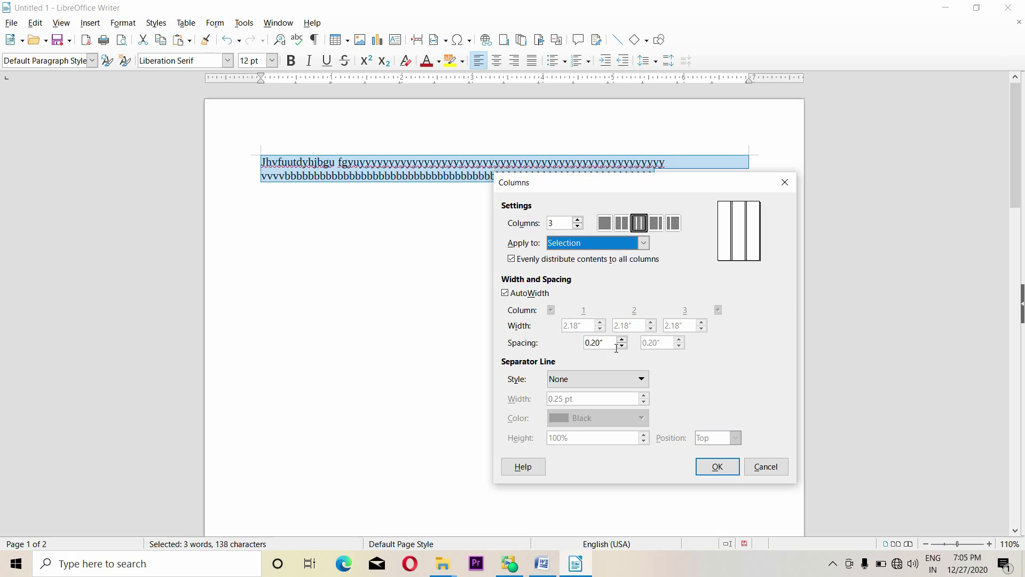
left_click(593, 379)
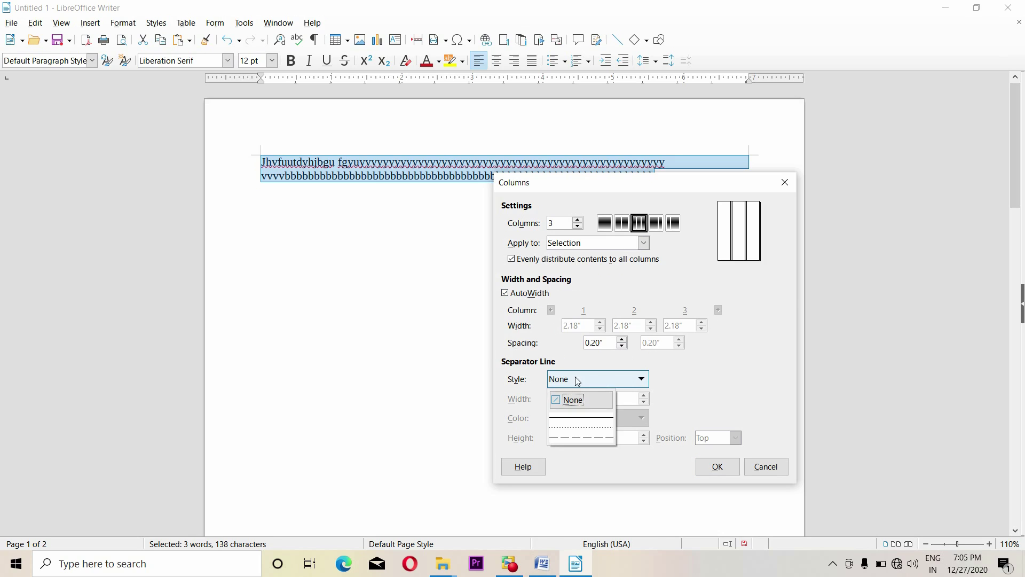
left_click(585, 419)
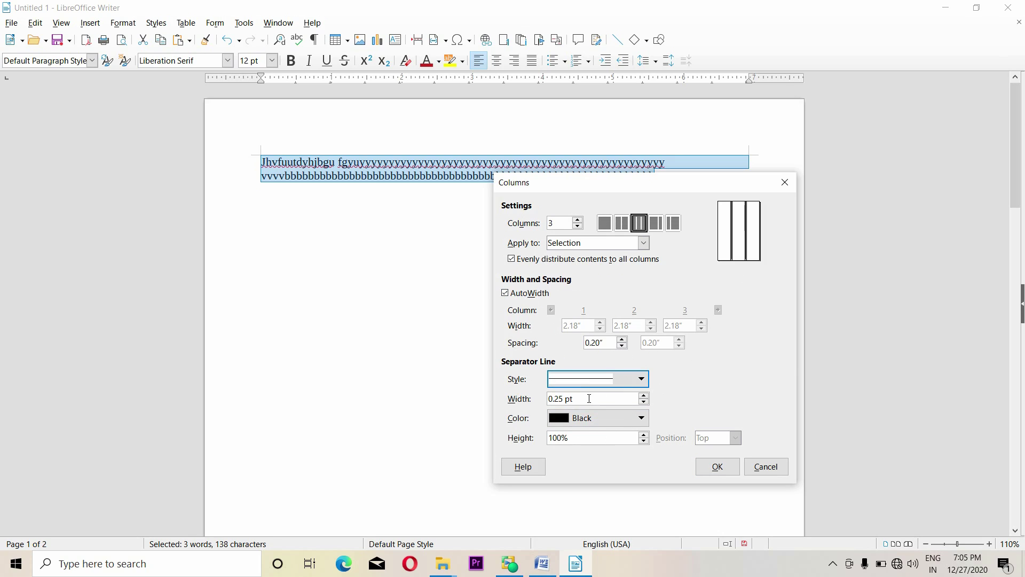
left_click(593, 379)
left_click(594, 398)
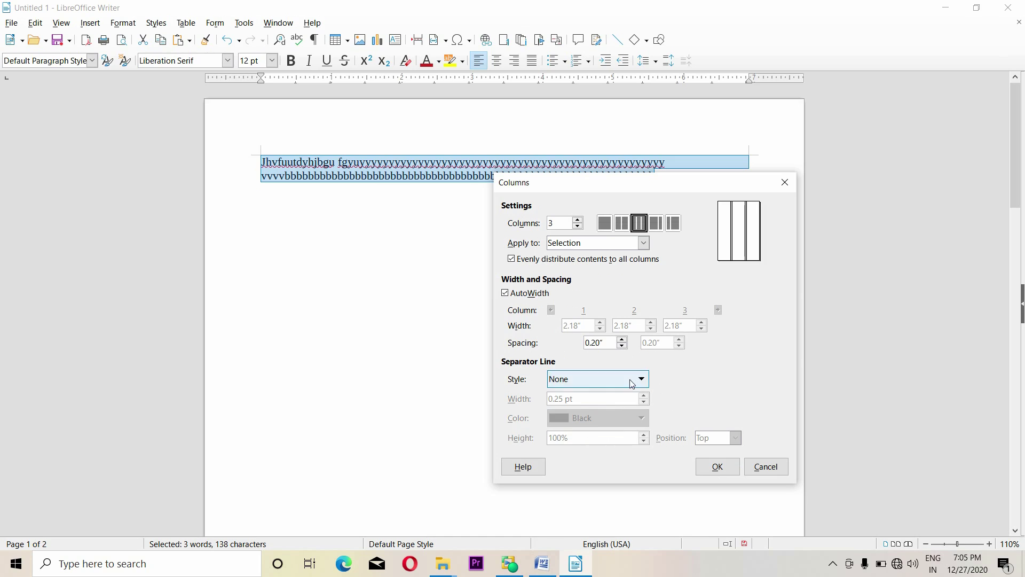
left_click(725, 469)
left_click(554, 244)
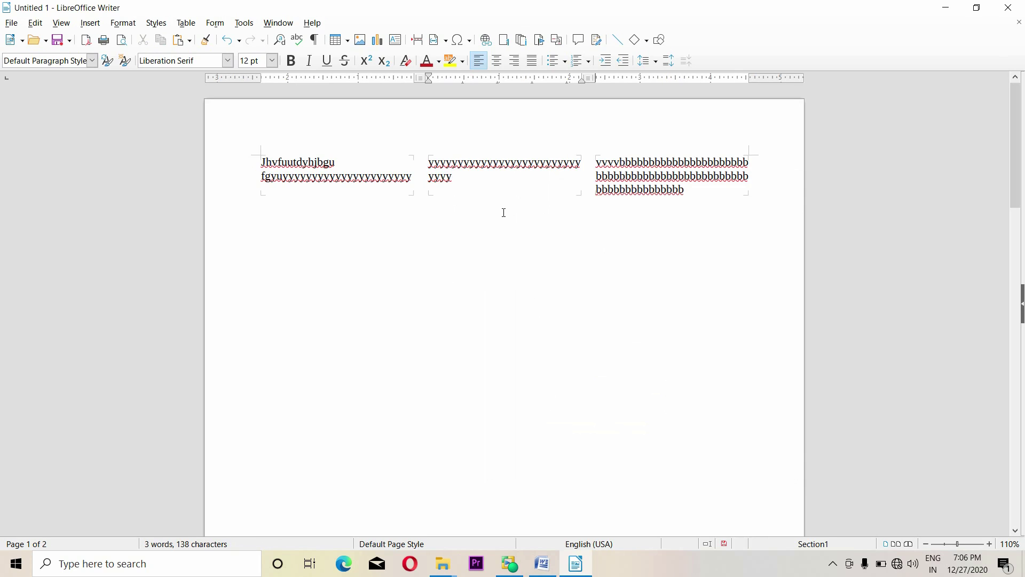
Add a 'hhhh' watermark in Liberation Sans at 45° colored Light Brick 2
left_click(123, 23)
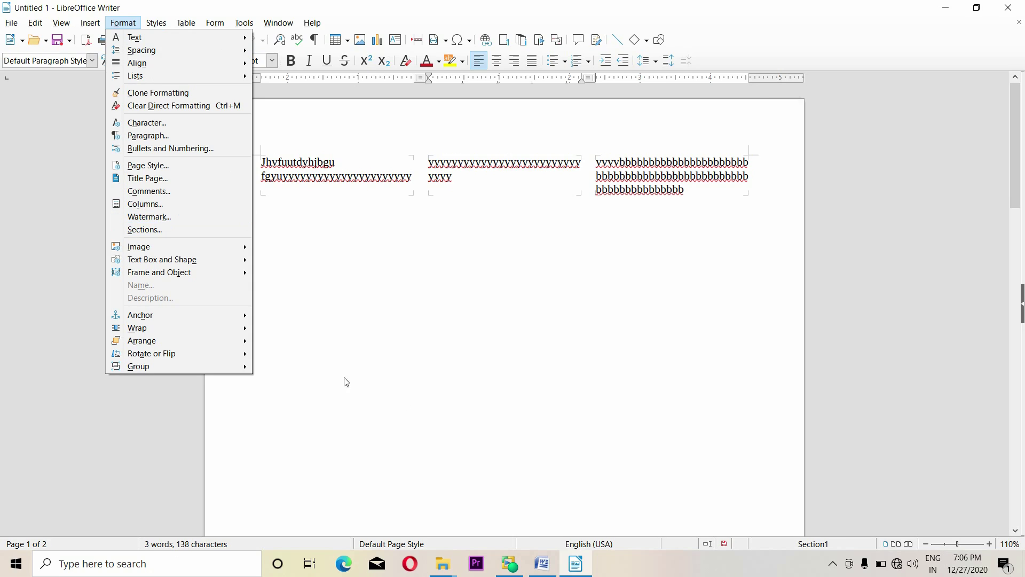
left_click(176, 218)
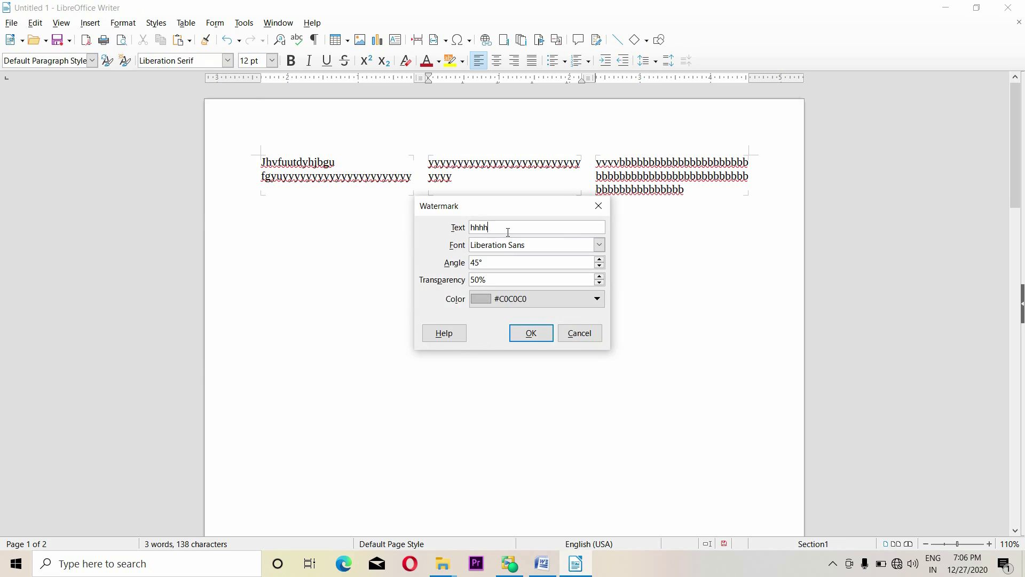
left_click(599, 244)
left_click(599, 245)
left_click(600, 261)
left_click(549, 300)
left_click(512, 364)
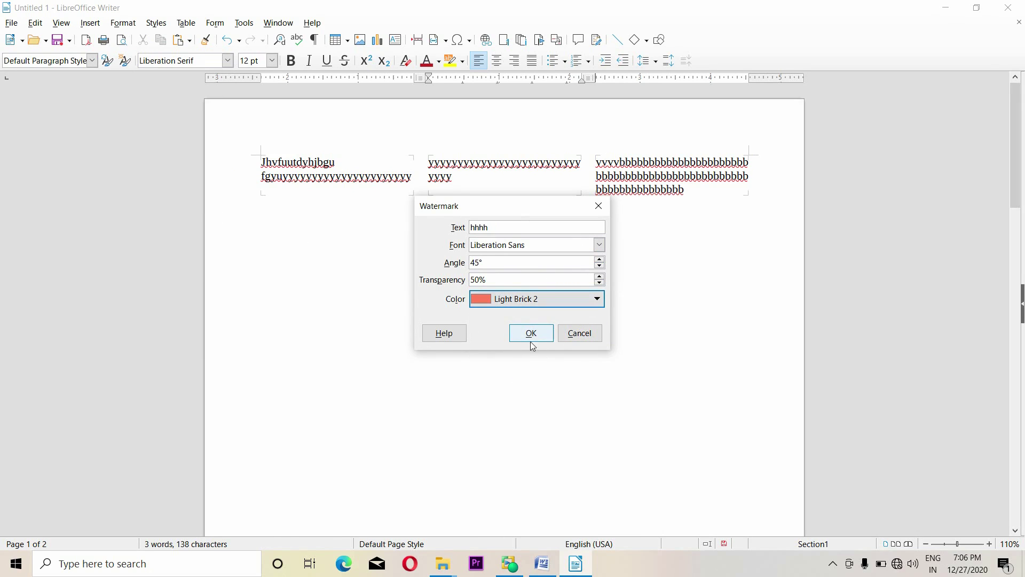
left_click(531, 334)
scroll(518, 359, "down", 5)
scroll(517, 359, "up", 3)
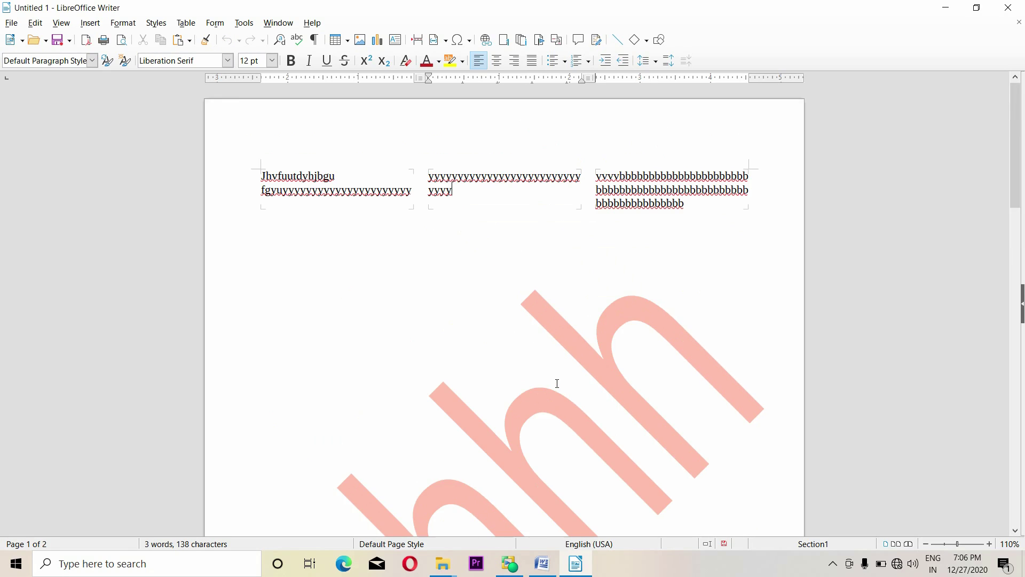
Write-protect Section1 with a password, then verify its text refuses edits
left_click(123, 23)
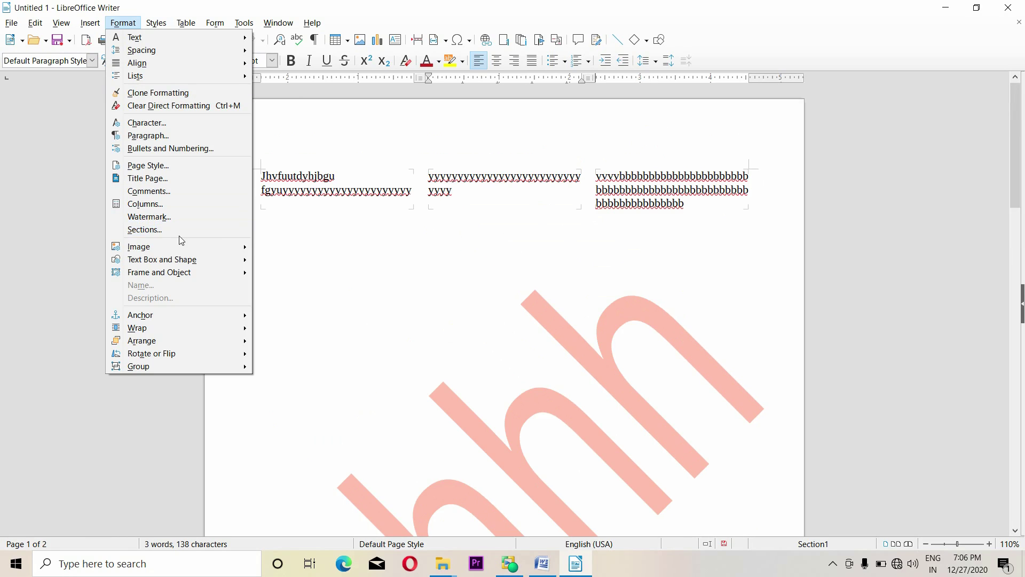
left_click(145, 229)
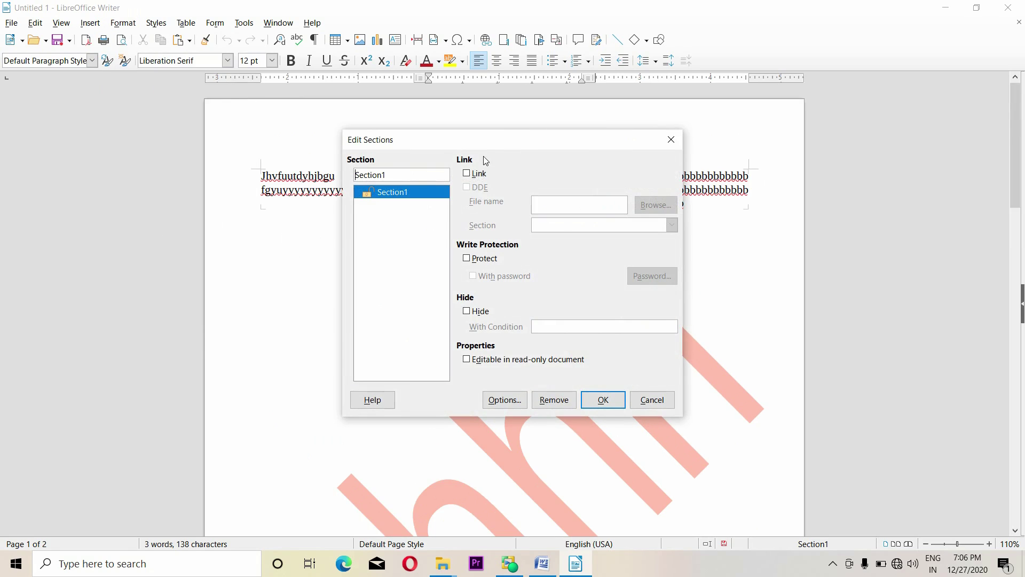
left_click_drag(487, 150, 663, 151)
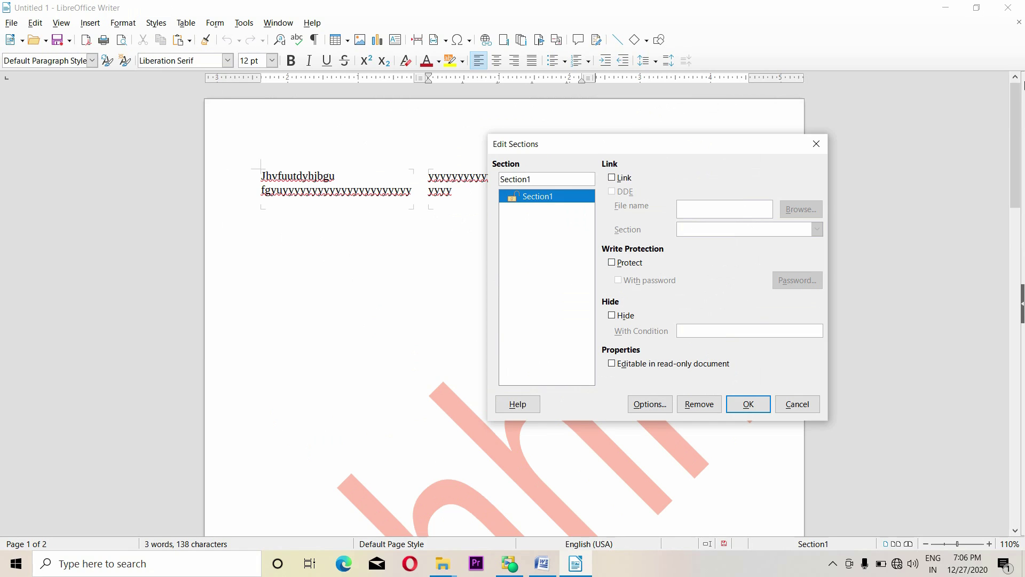
left_click(612, 263)
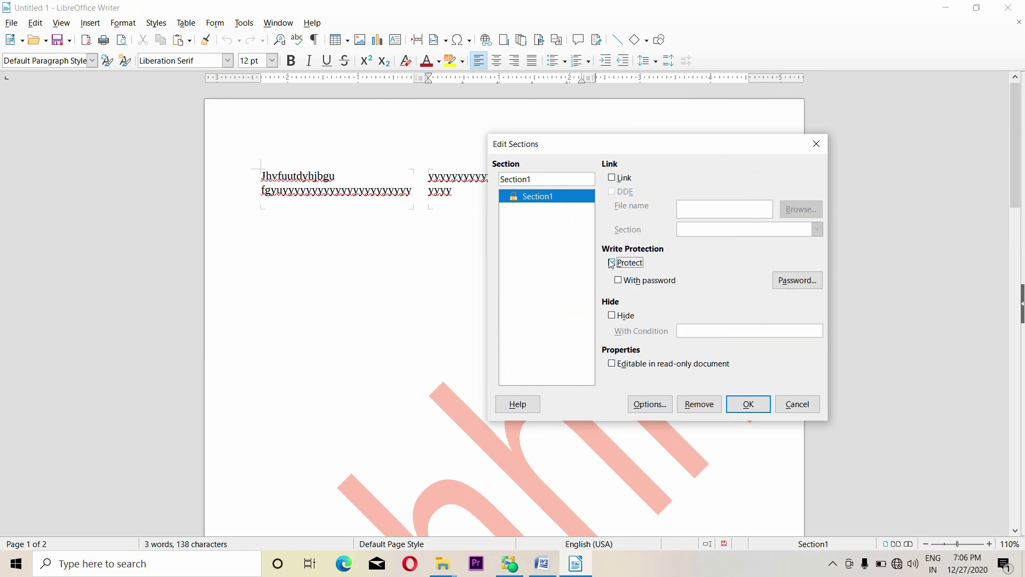
left_click(619, 280)
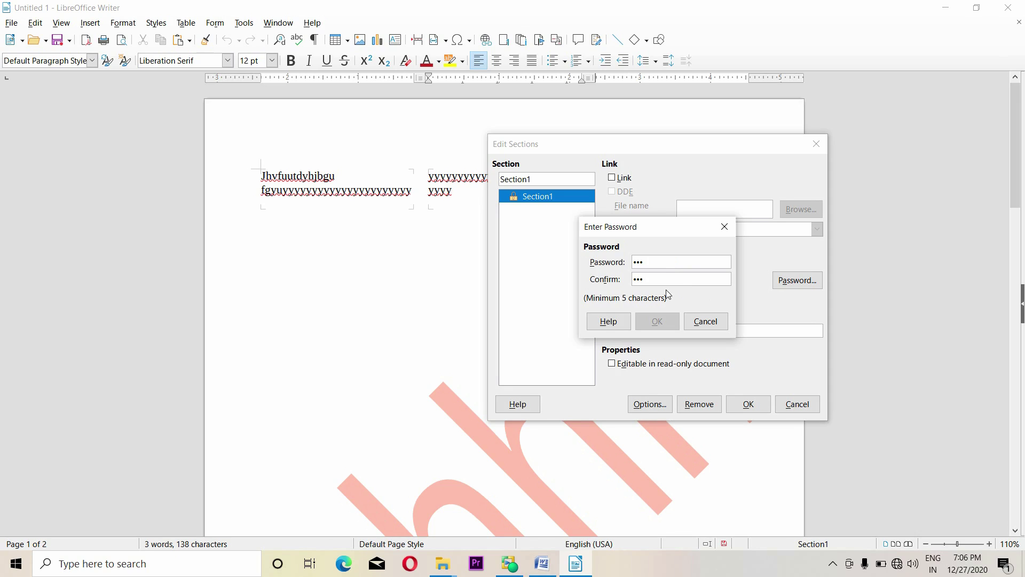
left_click_drag(658, 266, 562, 245)
type("•••••")
left_click_drag(670, 282, 613, 278)
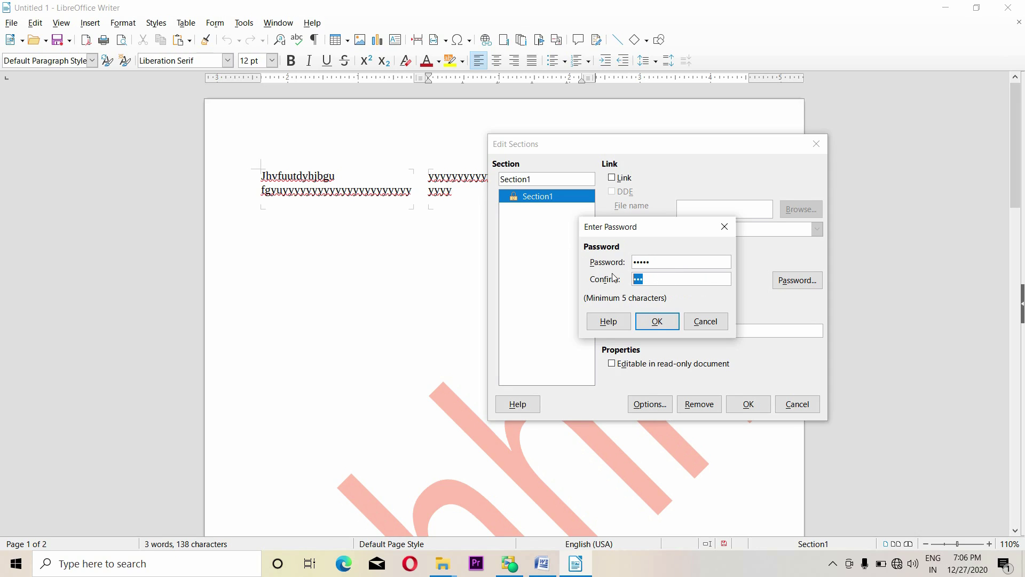
type("•••")
left_click(658, 321)
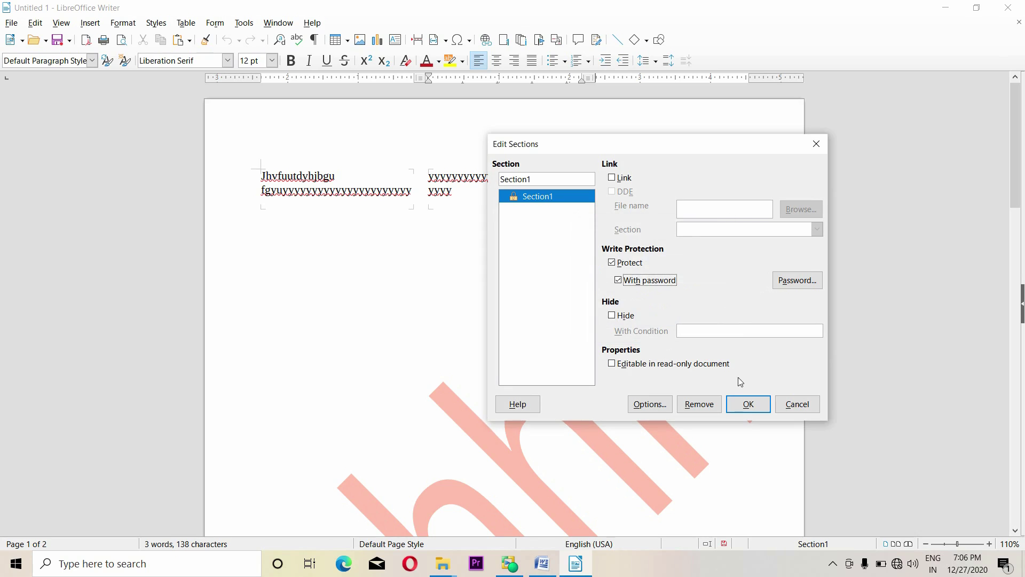
left_click(748, 403)
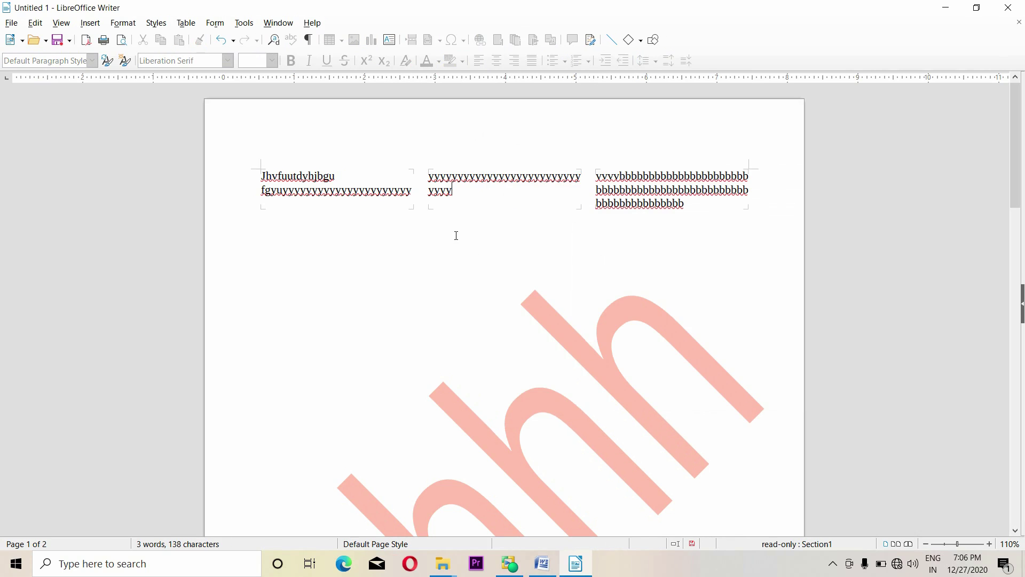
key("BackSpace")
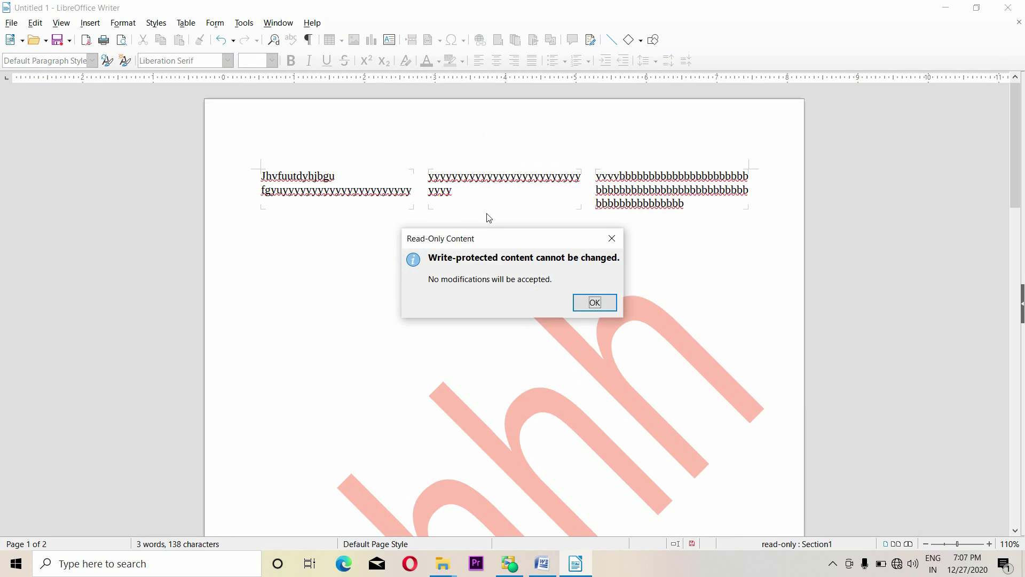
left_click(595, 304)
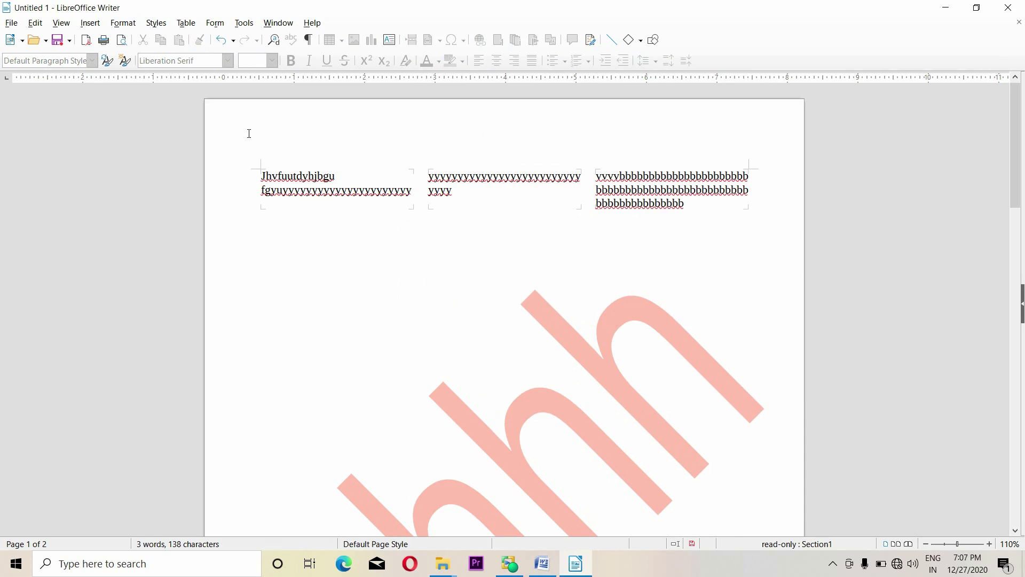
Lift Section1's password protection by entering the section password, then remove Section1
left_click(123, 23)
left_click(149, 230)
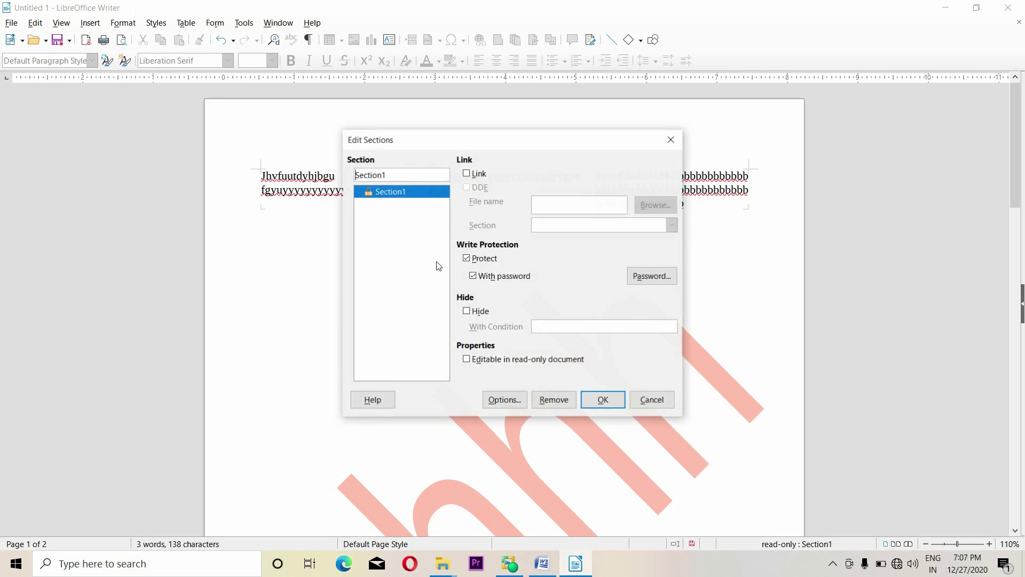
left_click(504, 277)
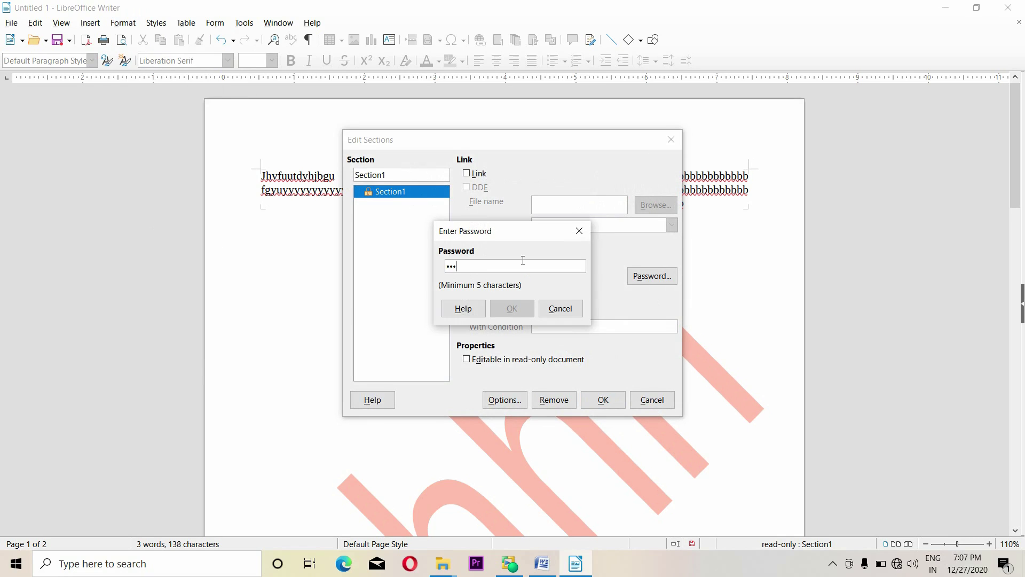
type("45")
left_click(523, 313)
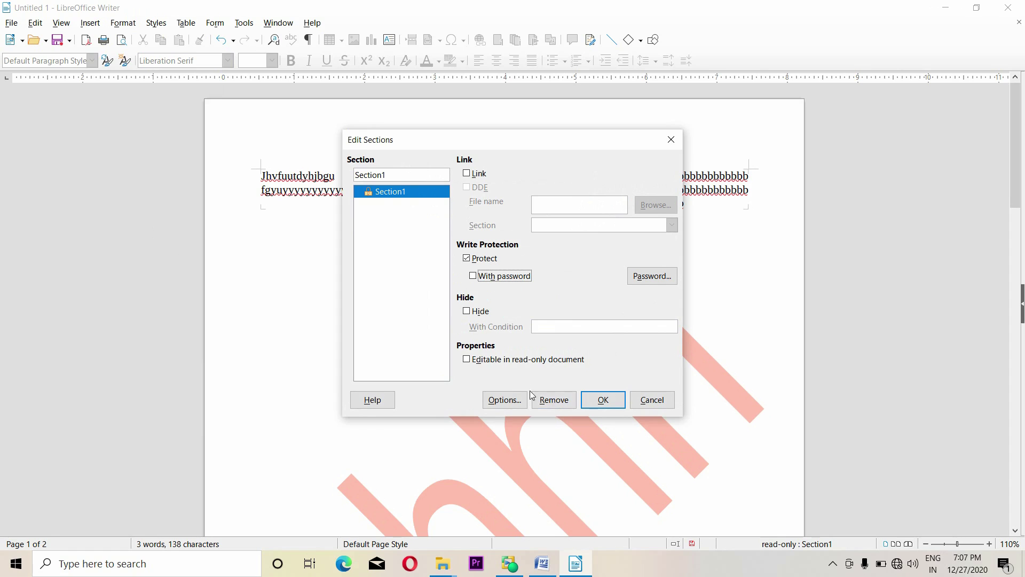
left_click(546, 398)
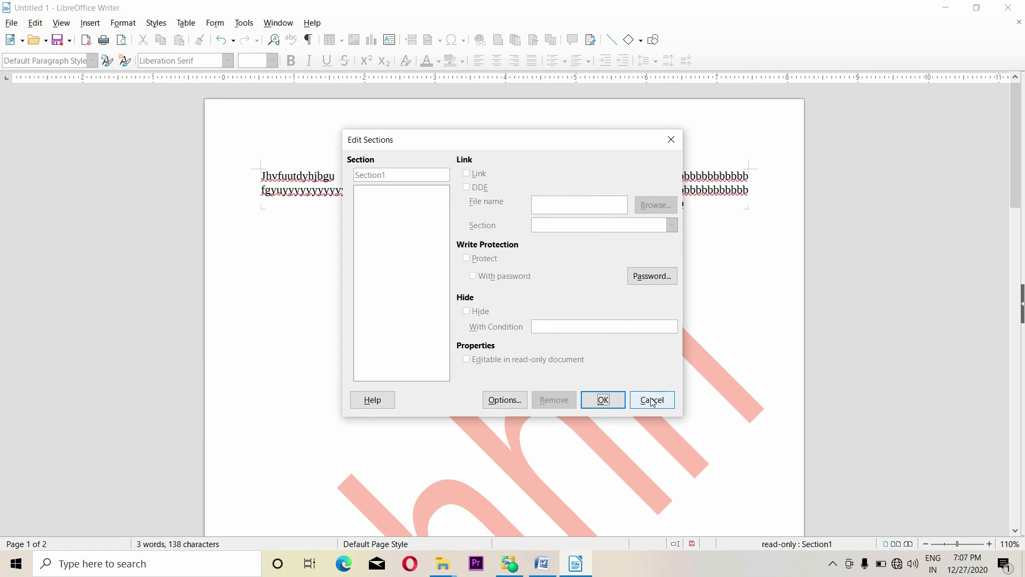
left_click(604, 400)
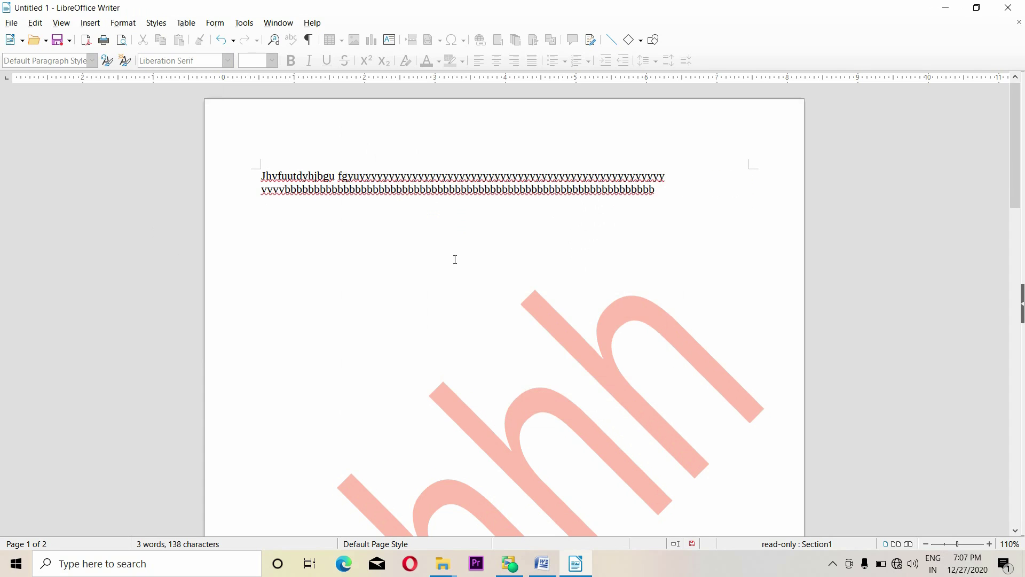
left_click(132, 26)
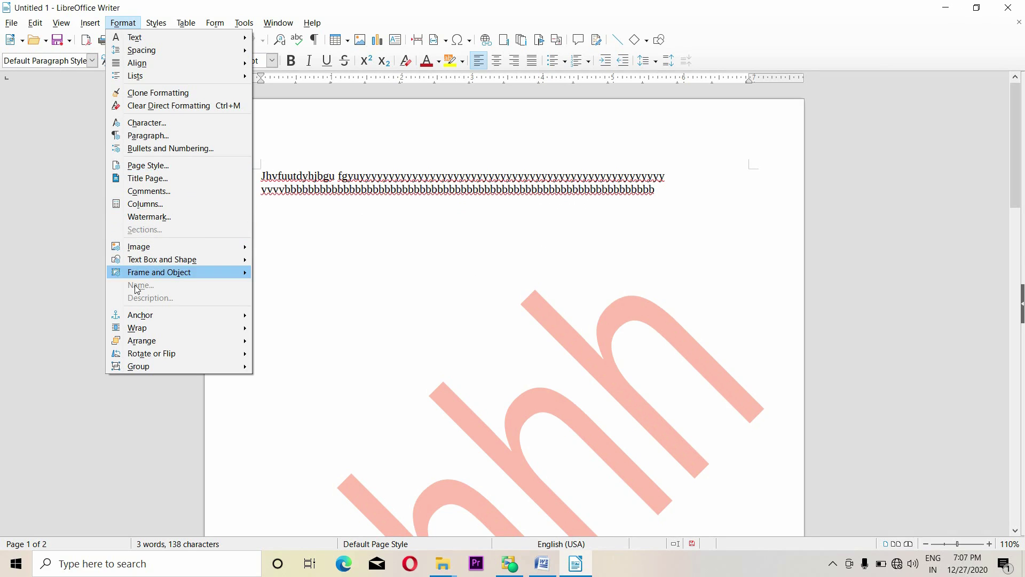
left_click(397, 235)
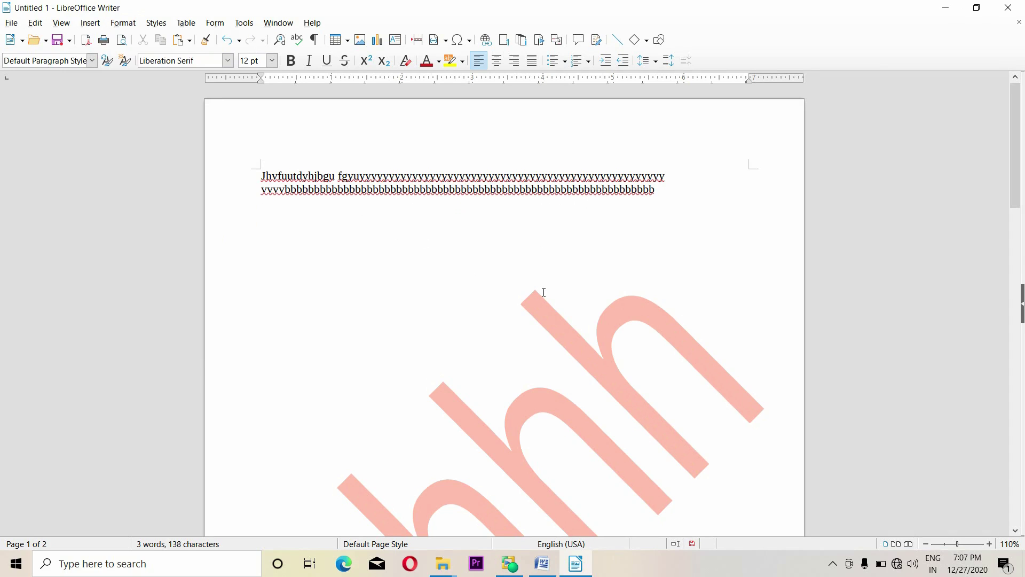
left_click(510, 564)
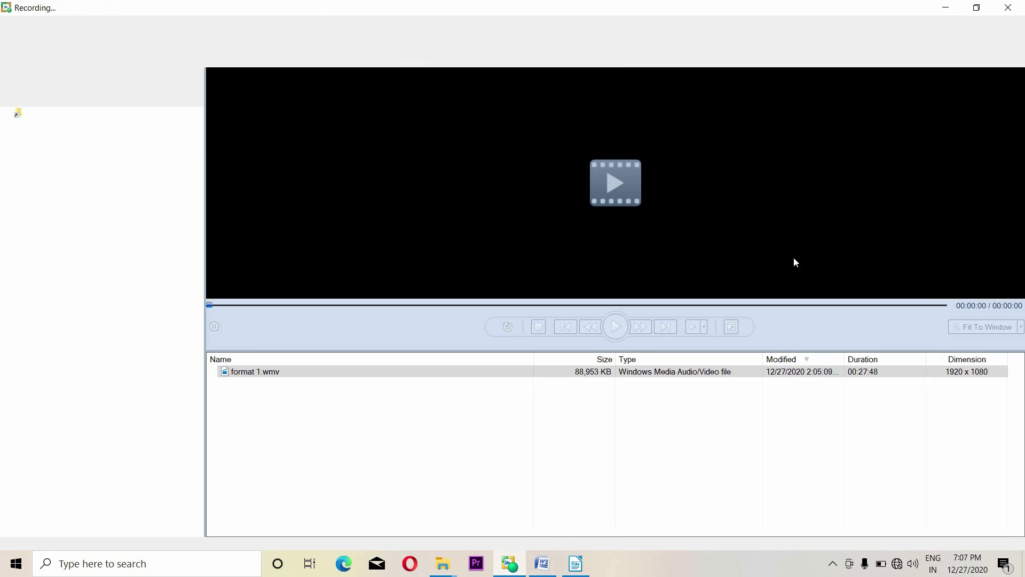
left_click(46, 43)
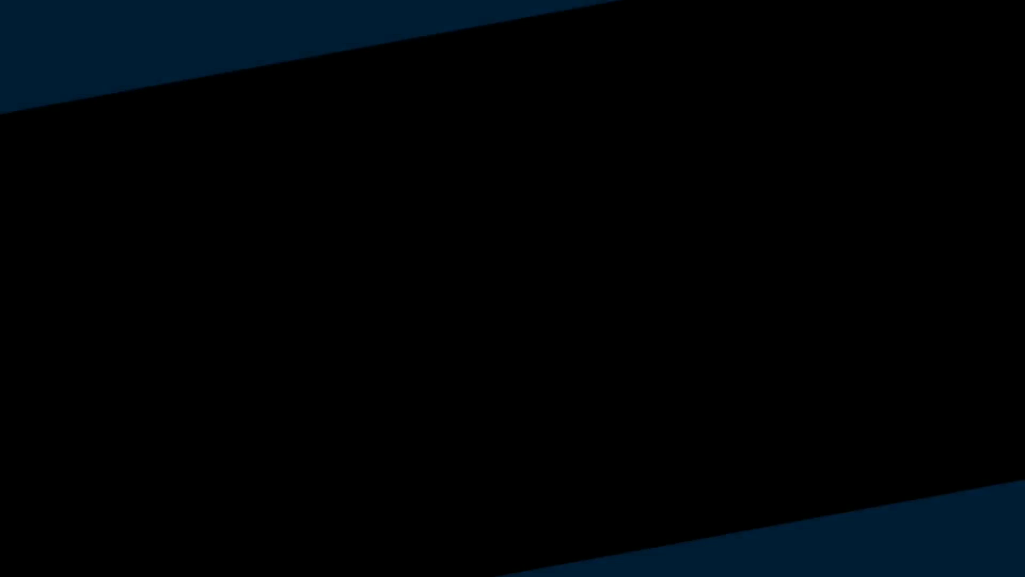